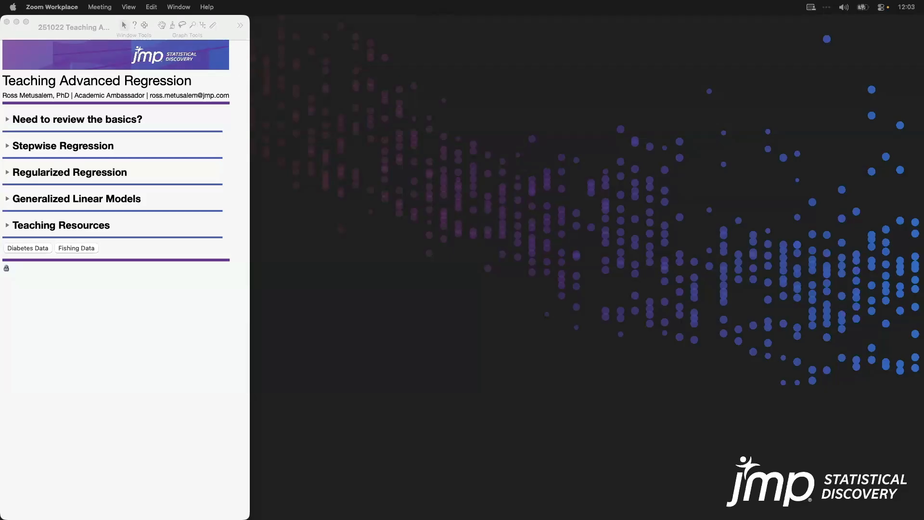
# - Expand the "Need to review the basics?" section and look over the on-demand webinar reference and the available analysis platforms
pyautogui.click(168, 362)
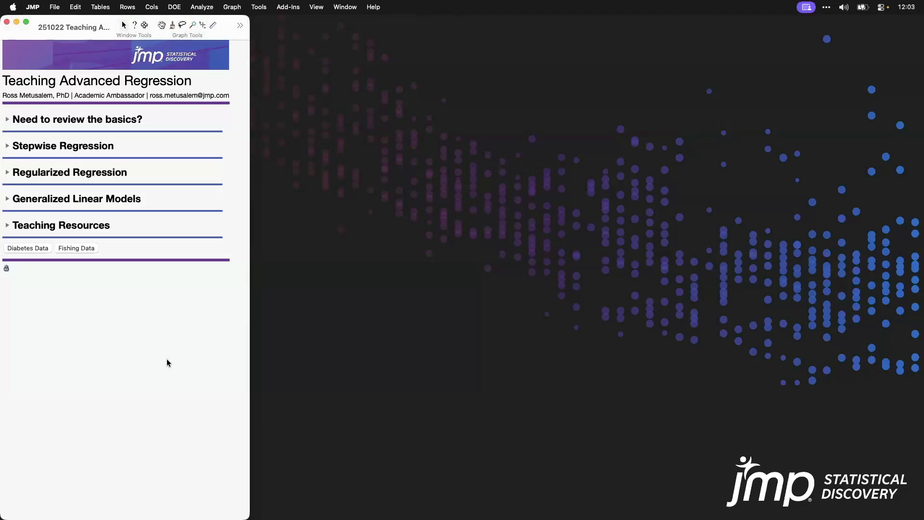
pyautogui.click(6, 119)
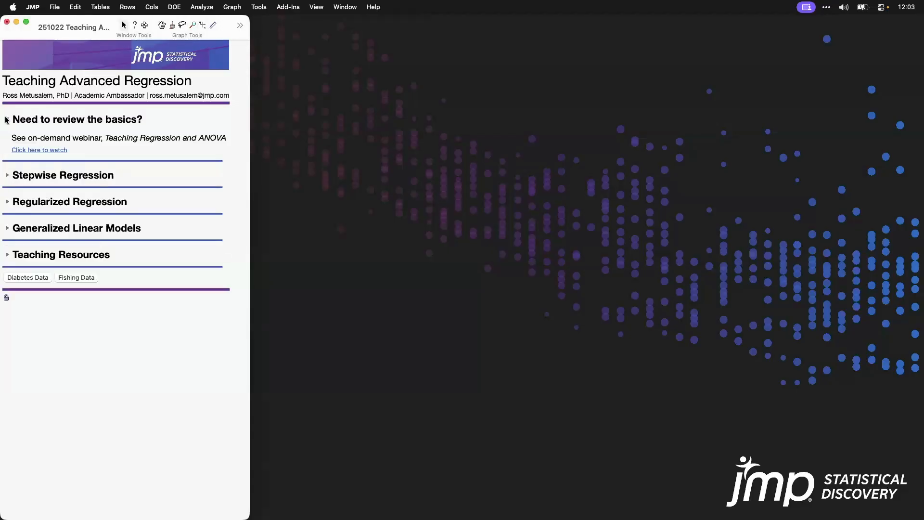
pyautogui.click(117, 139)
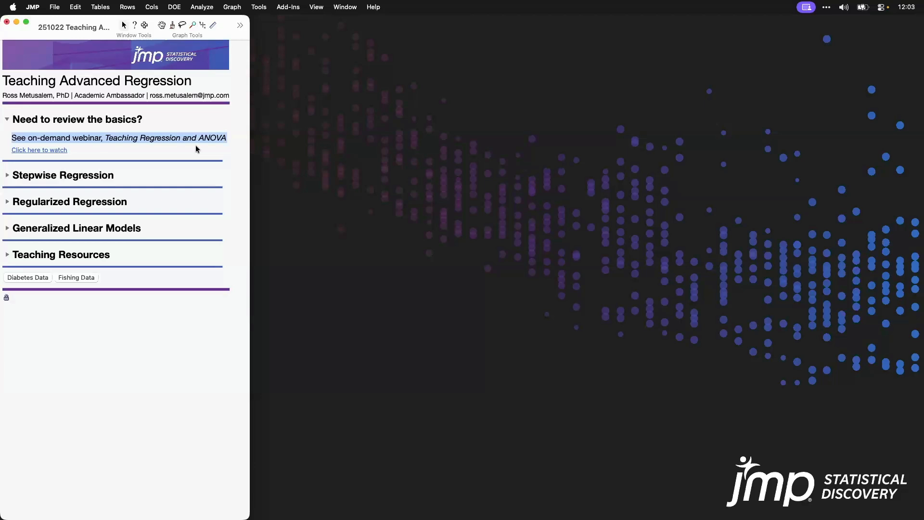
pyautogui.click(203, 8)
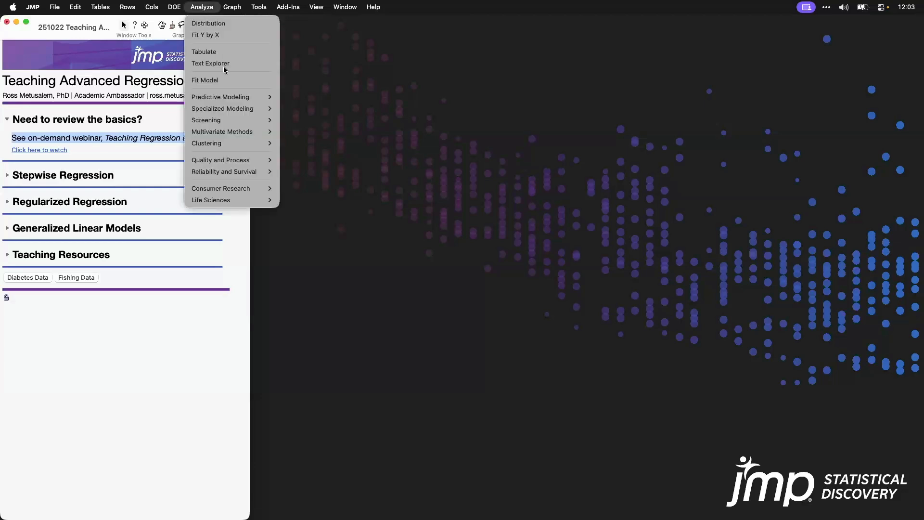
pyautogui.click(156, 159)
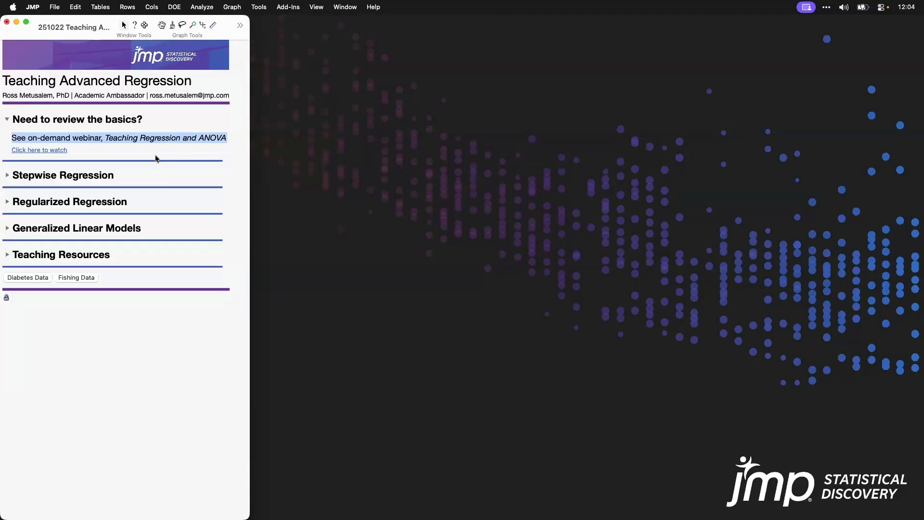
pyautogui.click(157, 137)
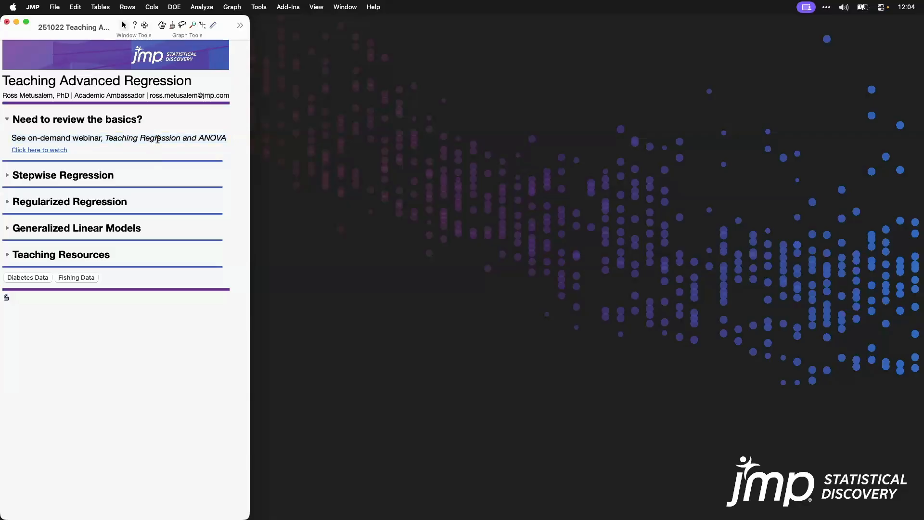
# - Collapse the "Need to review the basics?" section and open the Diabetes data table from the journal
pyautogui.click(7, 119)
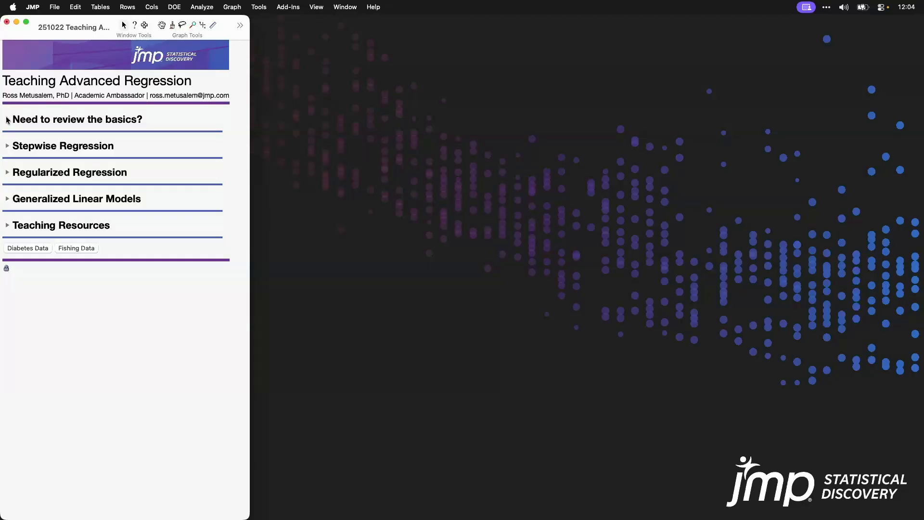
pyautogui.click(29, 249)
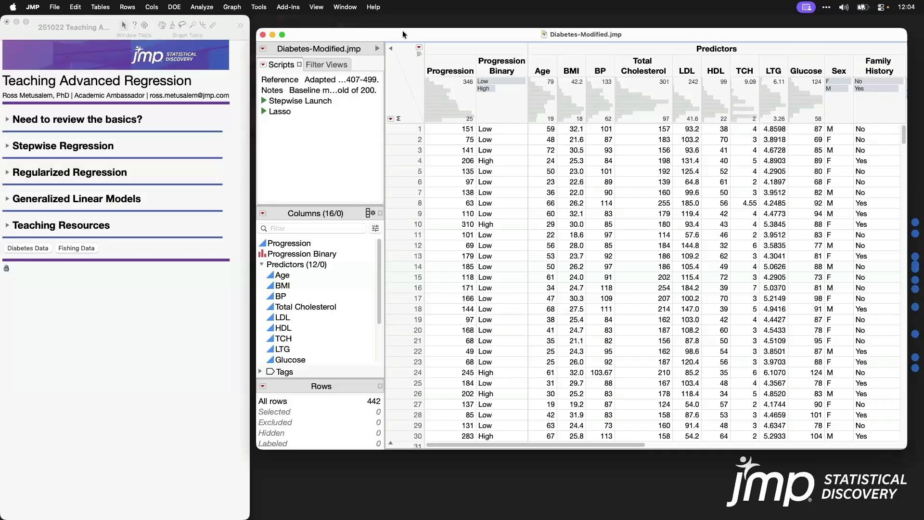
# - Search the Sample Index for "diab", preview Diabetes.jmp, and close the index
pyautogui.click(375, 7)
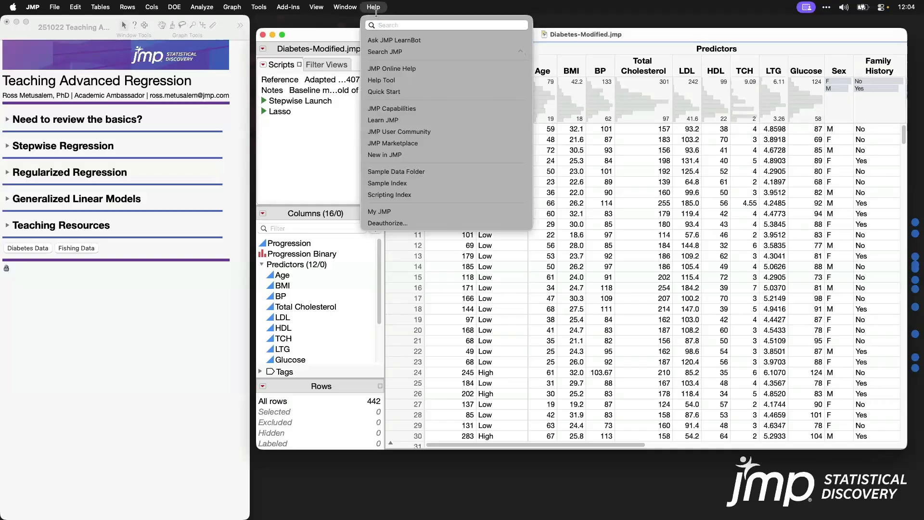
pyautogui.click(432, 183)
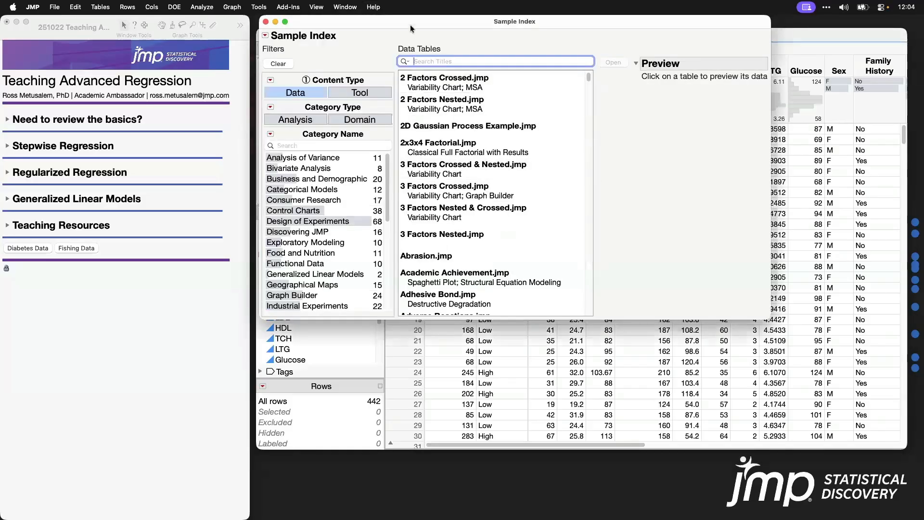
pyautogui.moveTo(409, 24); pyautogui.dragTo(409, 39)
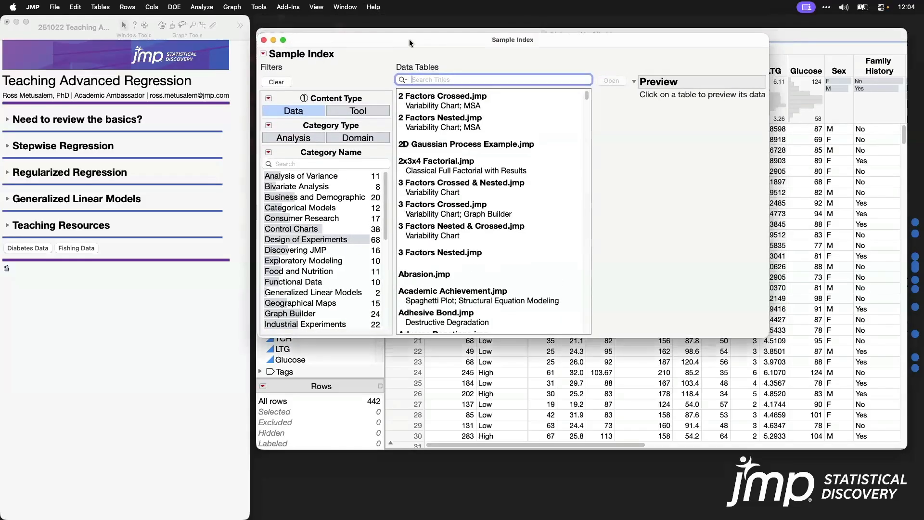
pyautogui.write('diab')
pyautogui.click(501, 103)
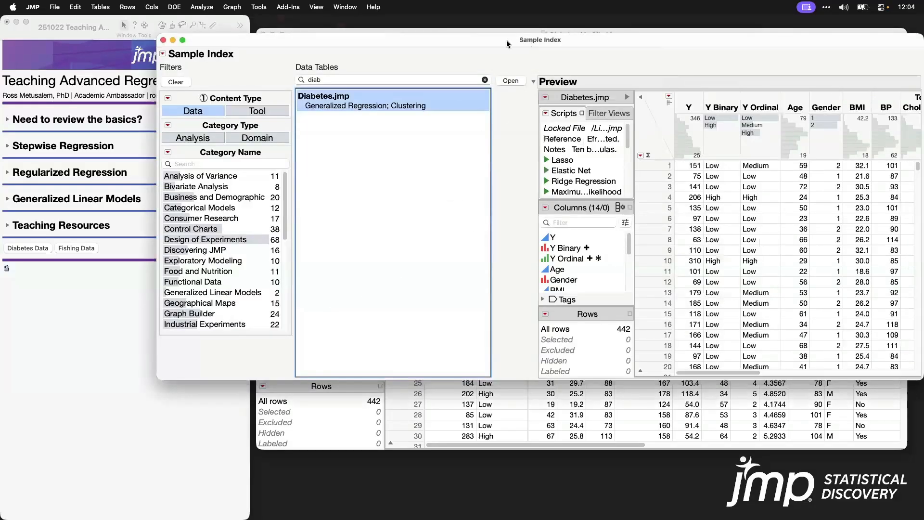
pyautogui.moveTo(518, 40); pyautogui.dragTo(454, 48)
pyautogui.click(99, 48)
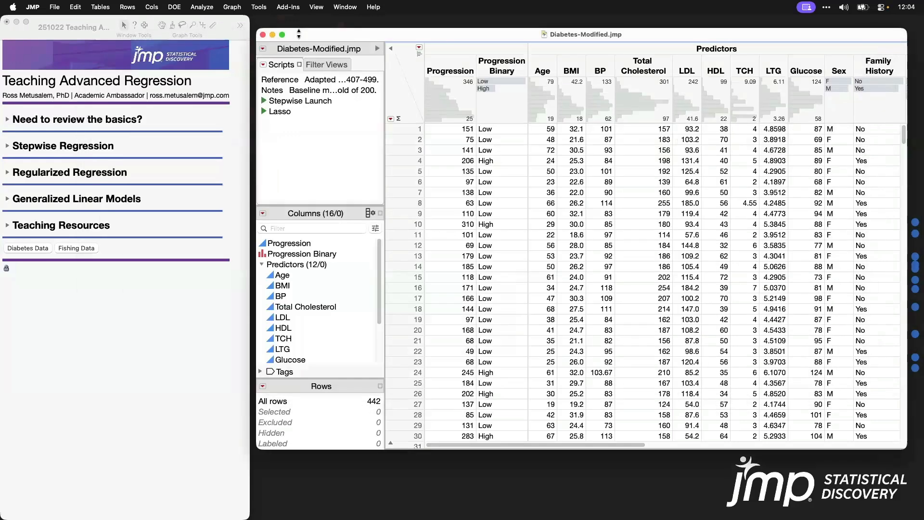
# - Browse the data tables in the Sample Data Folder, close the folder window, and return to the Diabetes-Modified table
pyautogui.click(373, 7)
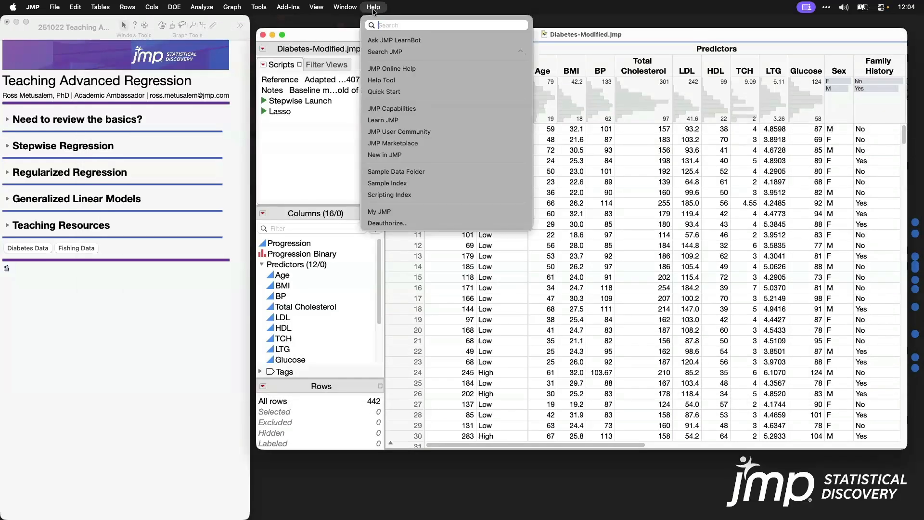
pyautogui.click(439, 172)
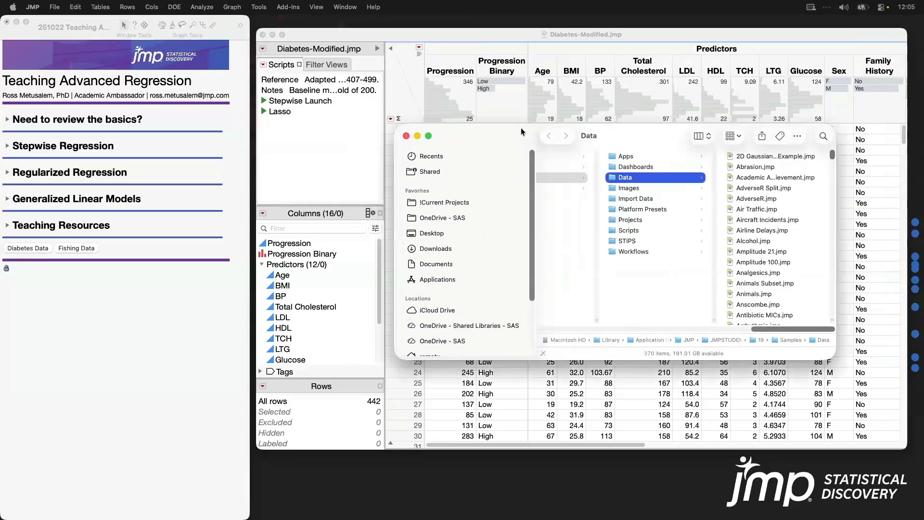
pyautogui.scroll(-10, 668, 254)
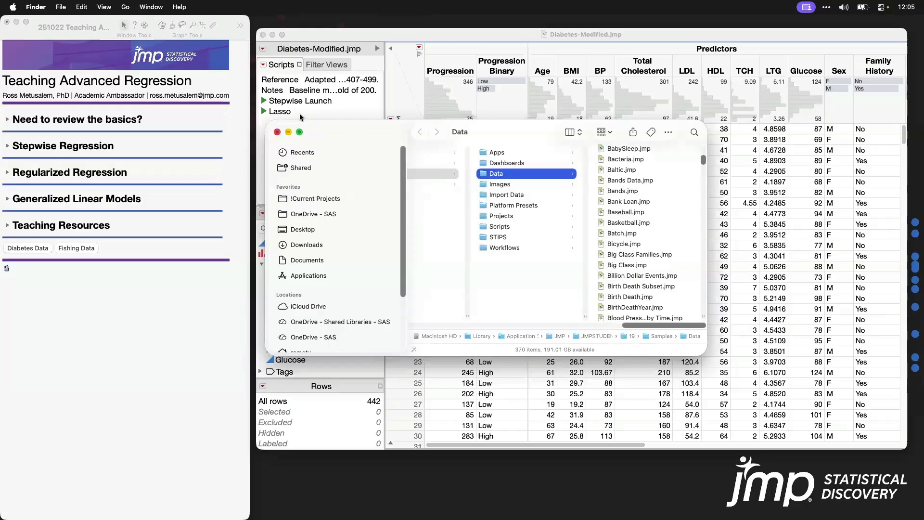
pyautogui.click(277, 132)
pyautogui.click(503, 37)
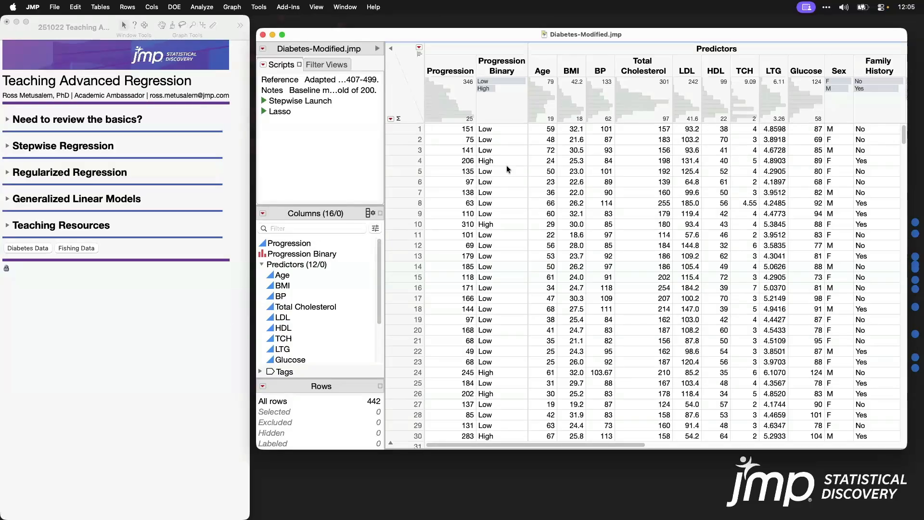
# - Examine the Progression response and the Age, BMI, BP and Physical Activity predictor columns, then clear the column selection
pyautogui.click(444, 66)
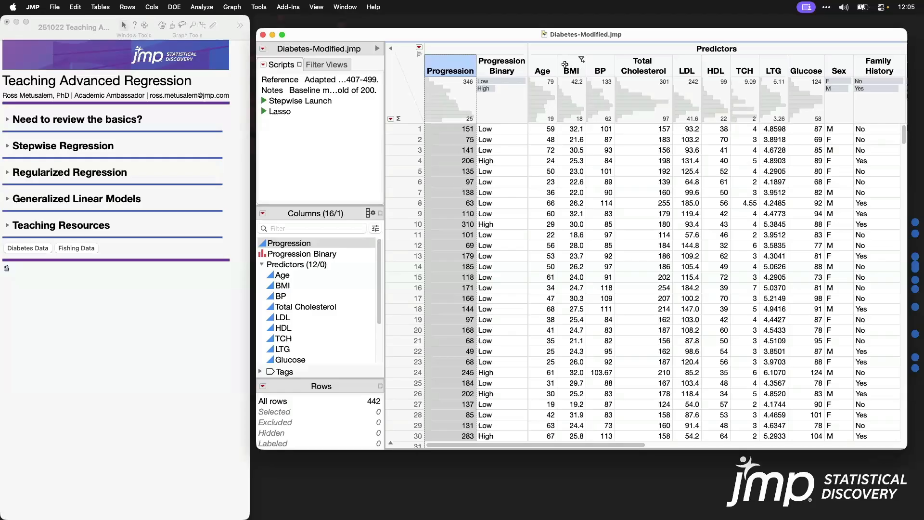
pyautogui.click(542, 64)
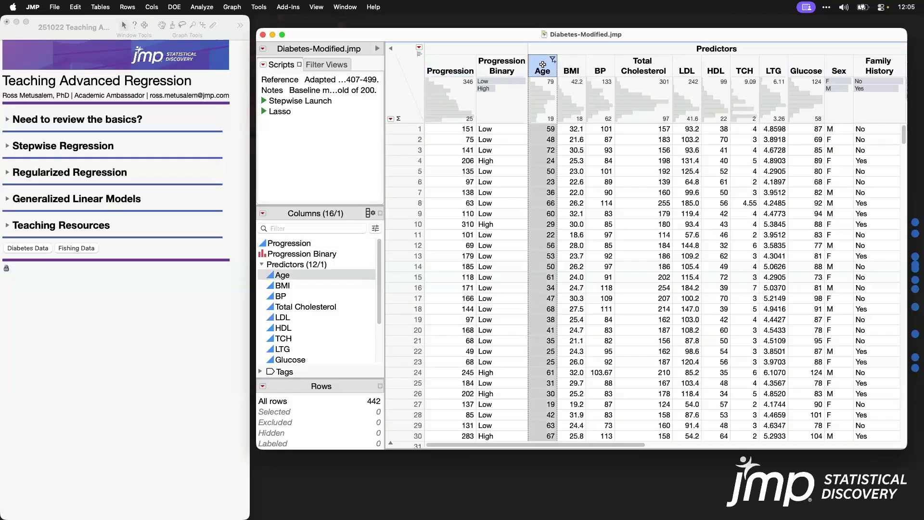
pyautogui.click(571, 70)
pyautogui.click(604, 68)
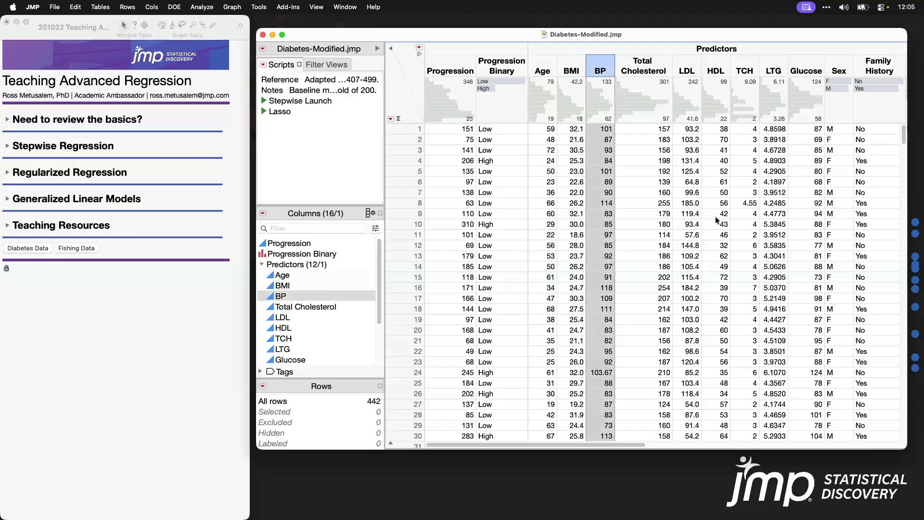
pyautogui.hscroll(3, 715, 216)
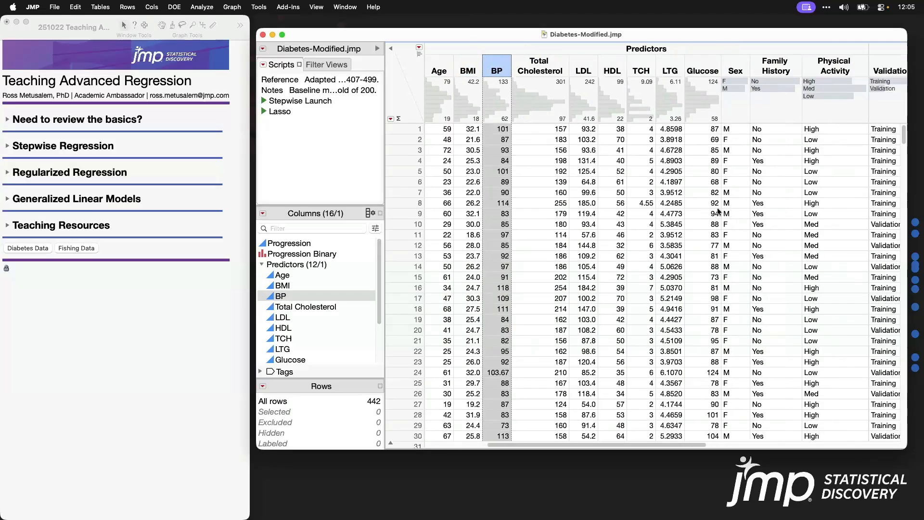
pyautogui.click(818, 64)
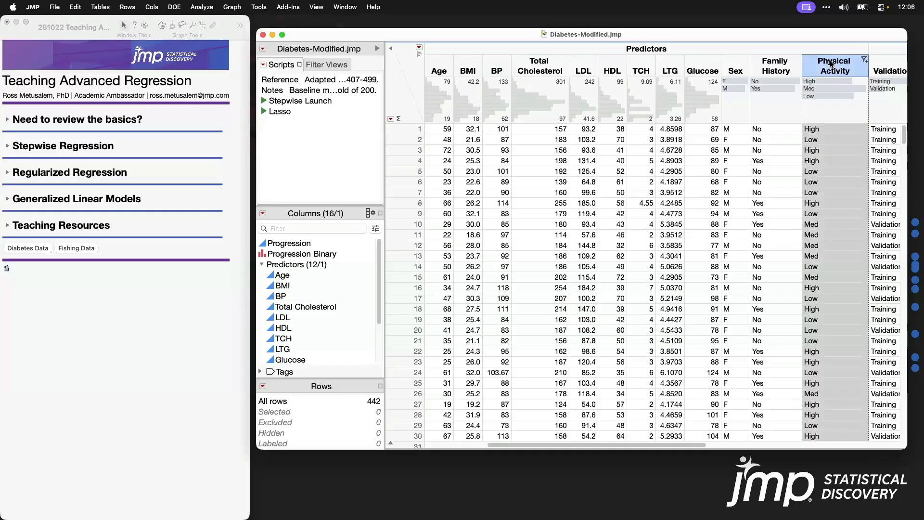
pyautogui.click(418, 72)
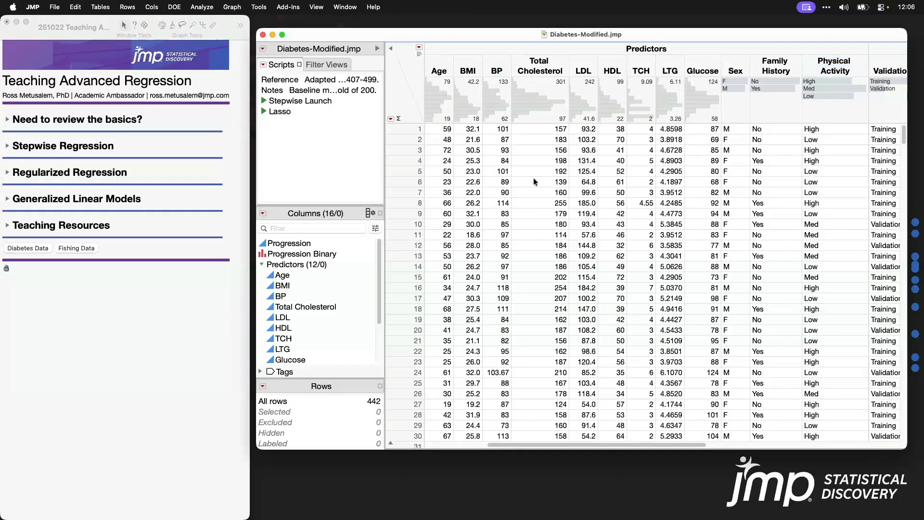
pyautogui.hscroll(-3, 533, 180)
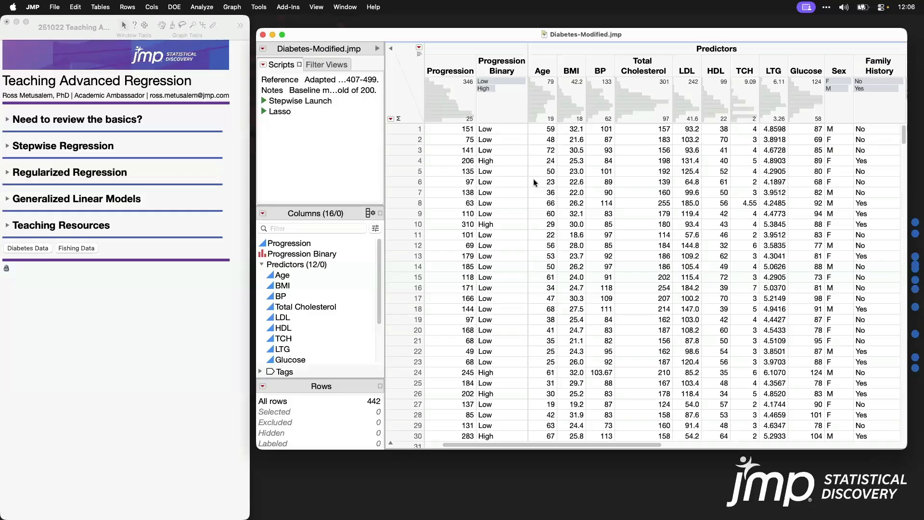
# - Run the saved Stepwise Launch script and advance the forward selection for Progression by three single steps
pyautogui.click(263, 101)
pyautogui.moveTo(383, 28); pyautogui.dragTo(420, 31)
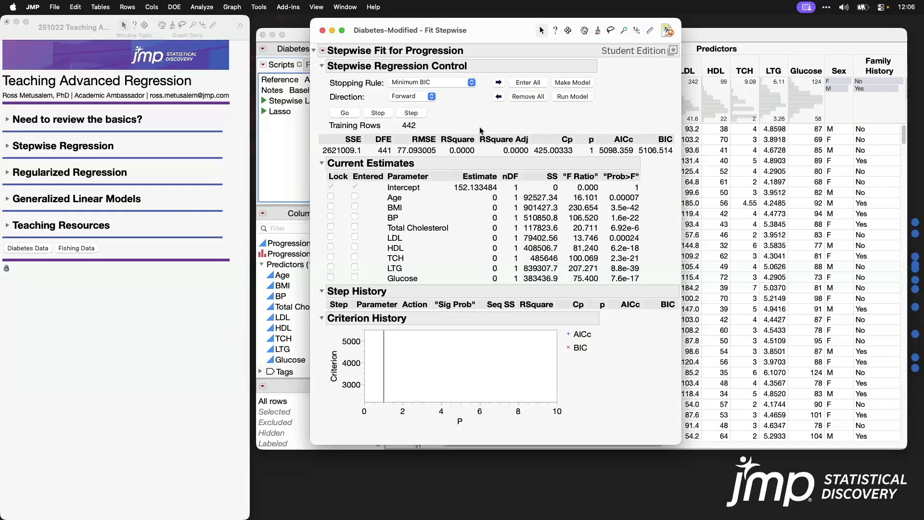
pyautogui.click(423, 112)
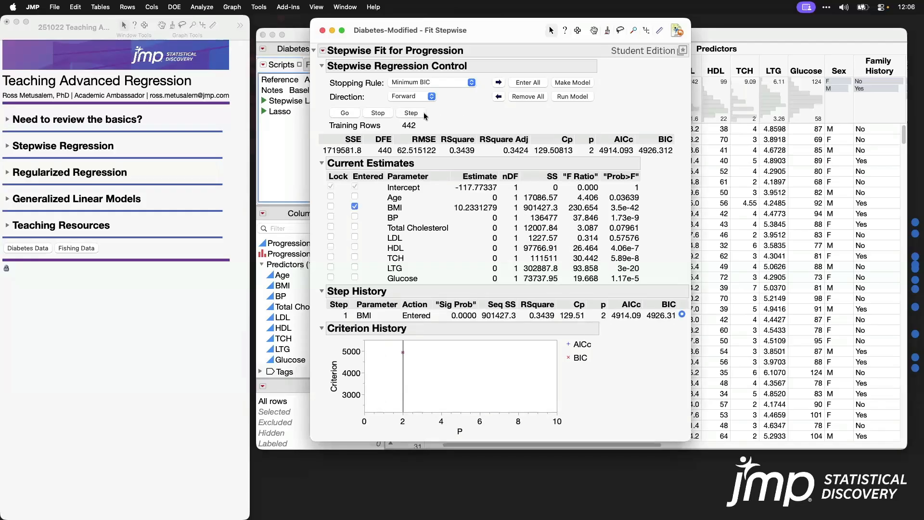
pyautogui.click(422, 114)
pyautogui.click(422, 114)
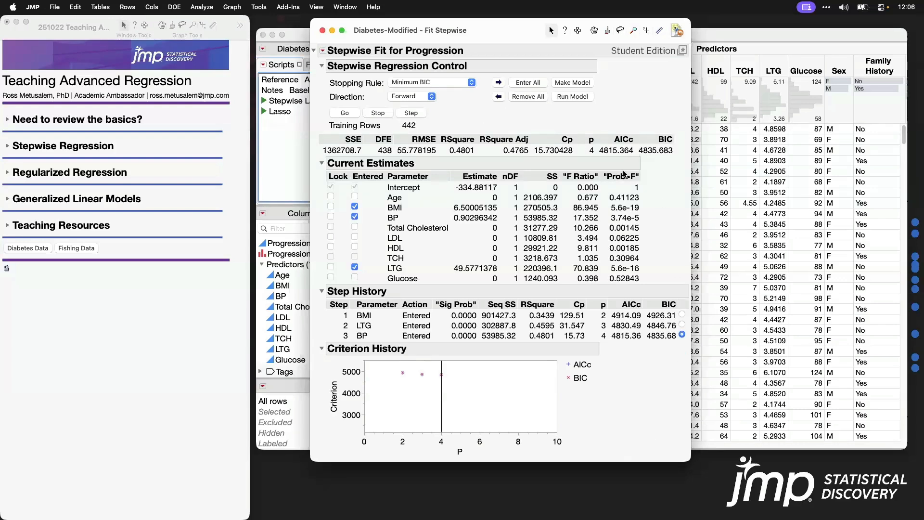
# - Complete the forward selection under the Minimum BIC rule, run the selected model, and enlarge its report window
pyautogui.click(345, 112)
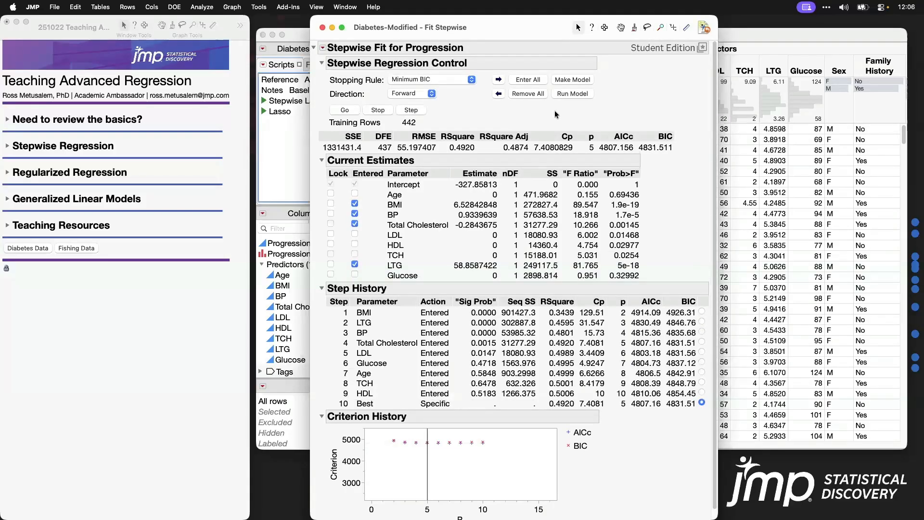
pyautogui.click(572, 94)
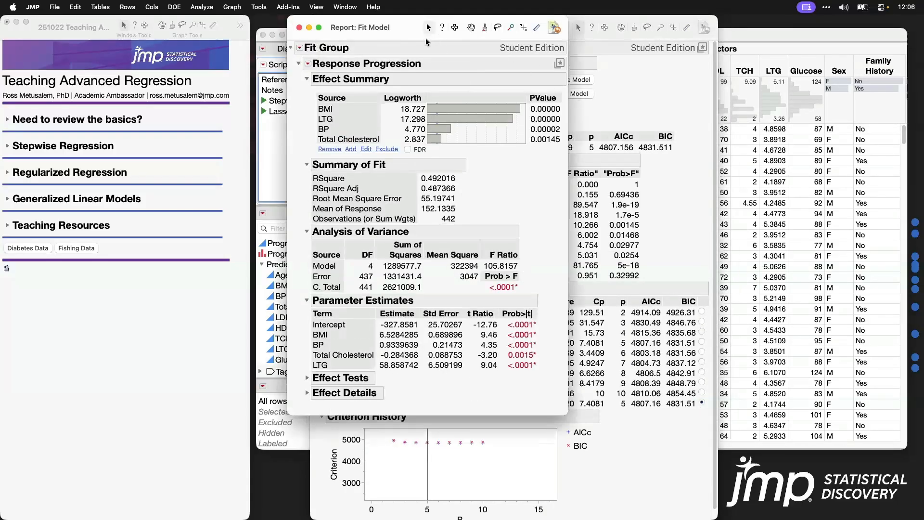
pyautogui.moveTo(409, 31); pyautogui.dragTo(431, 32)
pyautogui.moveTo(589, 415); pyautogui.dragTo(674, 503)
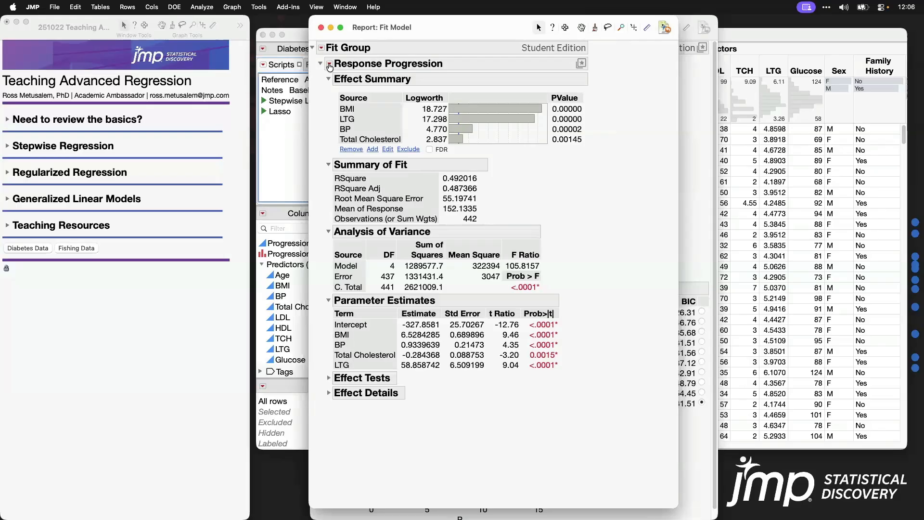
# - Add the Prediction Profiler to the Response Progression report
pyautogui.click(330, 65)
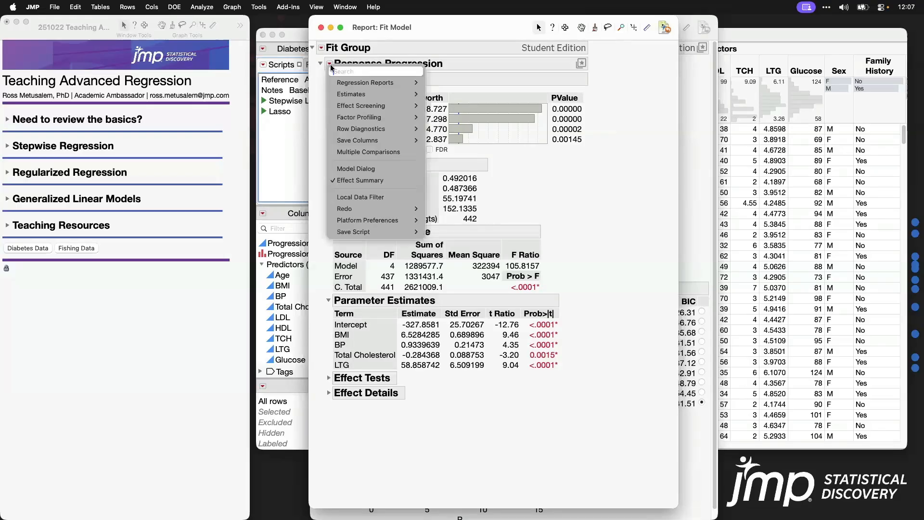
pyautogui.moveTo(383, 117)
pyautogui.click(471, 123)
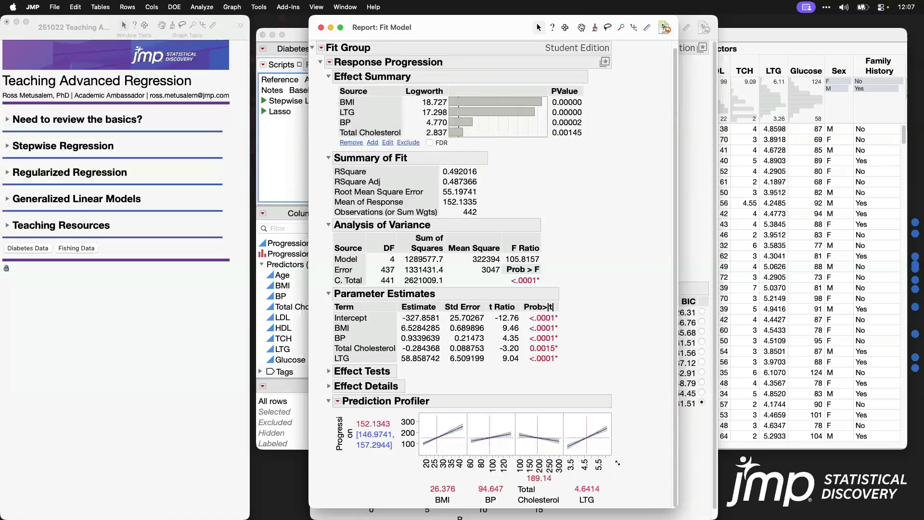
# - Enlarge the Prediction Profiler plots and move the BMI setting to about 38.29
pyautogui.moveTo(617, 463); pyautogui.dragTo(763, 445)
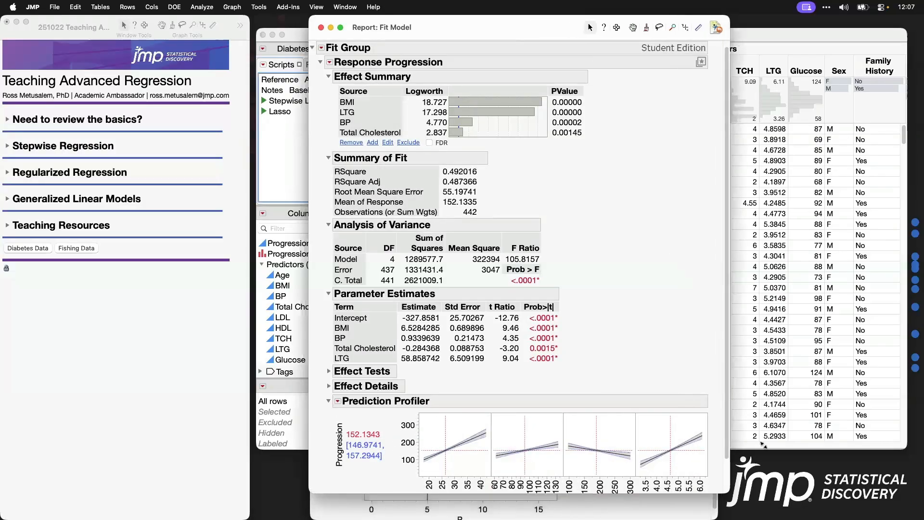
pyautogui.scroll(-4, 662, 293)
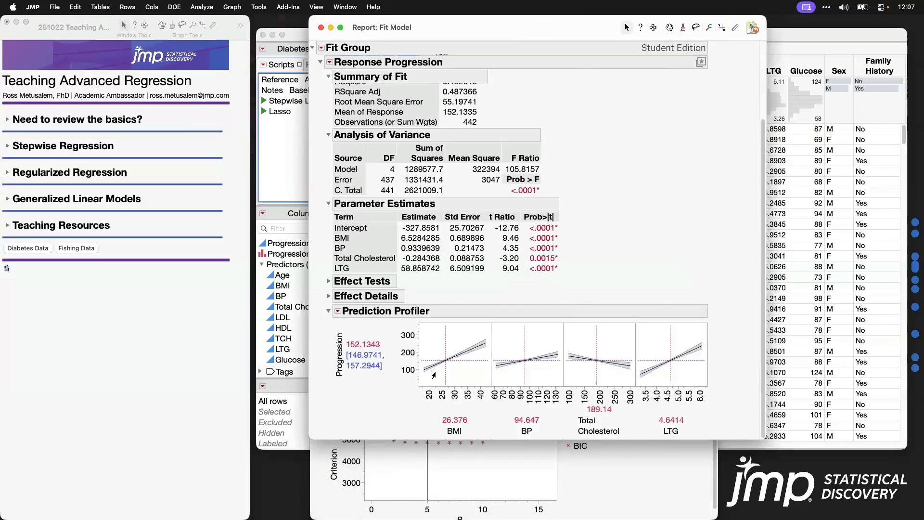
pyautogui.moveTo(433, 374); pyautogui.dragTo(476, 358)
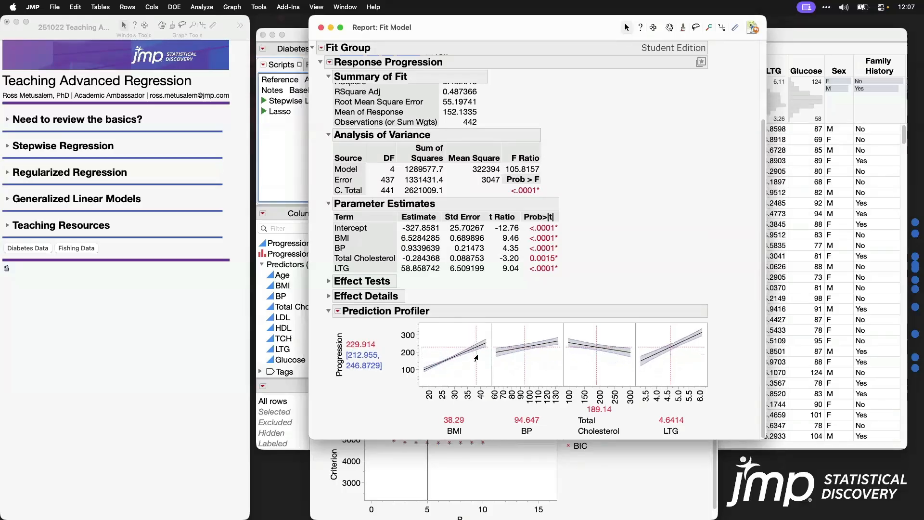
# - Close the Fit Model report and the Fit Stepwise window, and expand the Stepwise Regression section of the teaching notes
pyautogui.click(321, 28)
pyautogui.moveTo(487, 32); pyautogui.dragTo(482, 31)
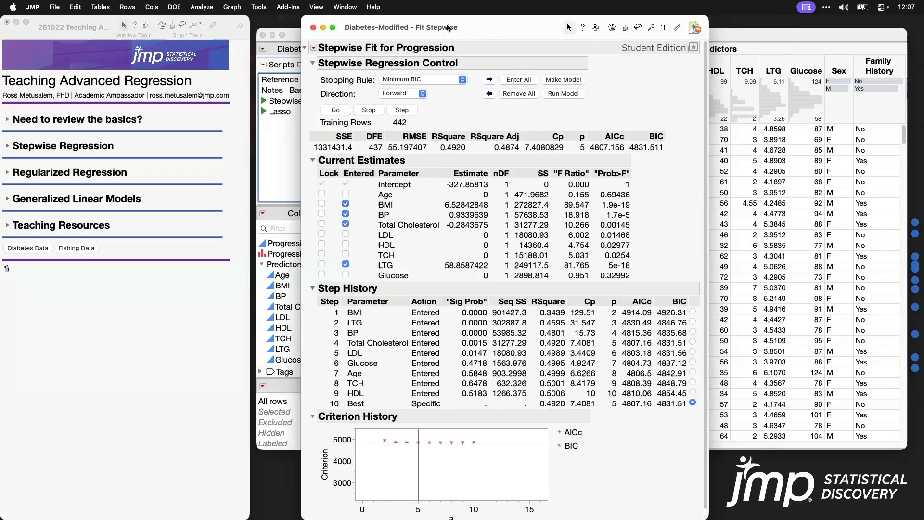
pyautogui.click(313, 28)
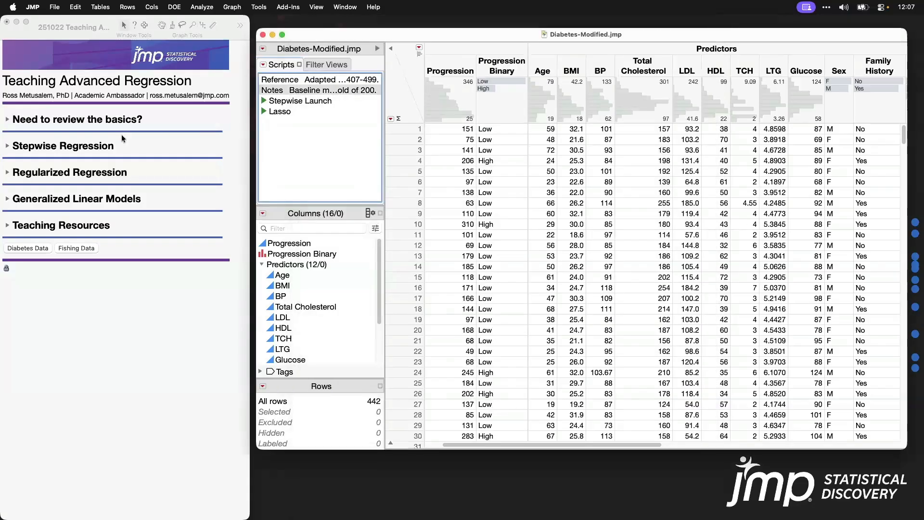
pyautogui.click(7, 145)
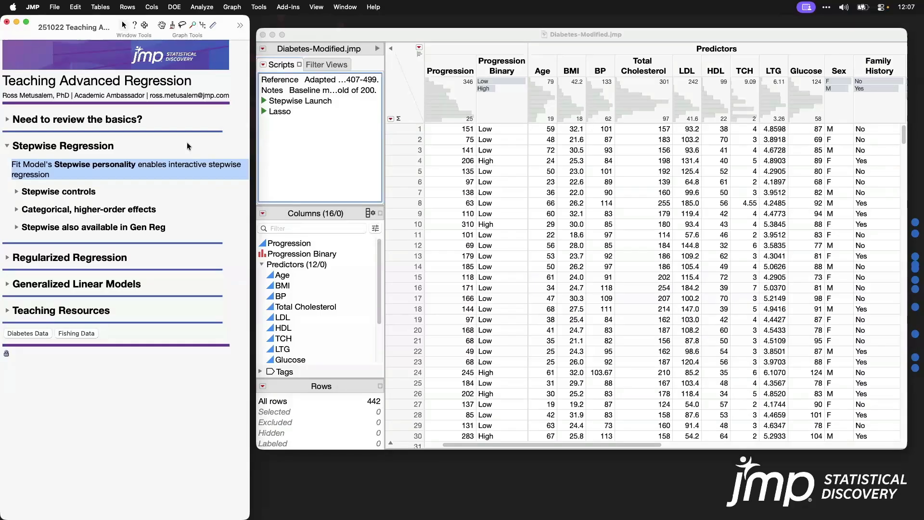
# - Start a new Fit Model specification for the diabetes data and assign Progression as the Y response
pyautogui.click(208, 8)
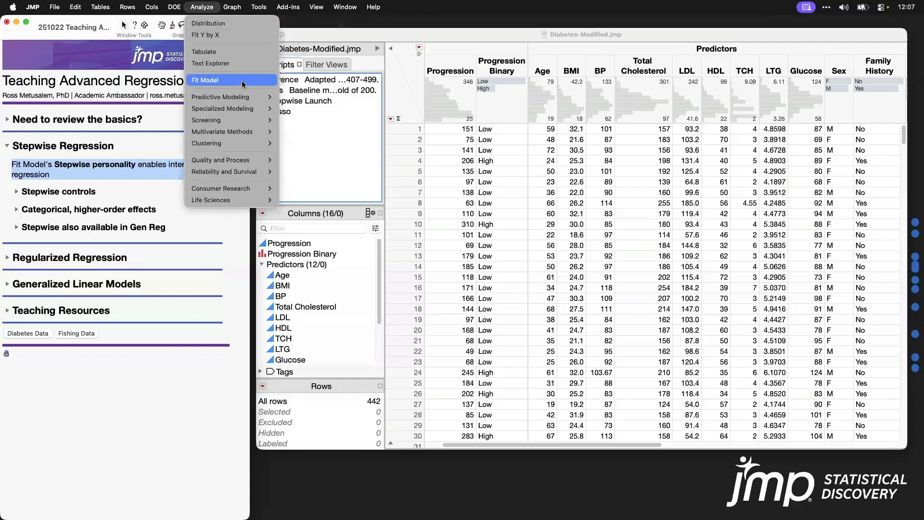
pyautogui.click(241, 80)
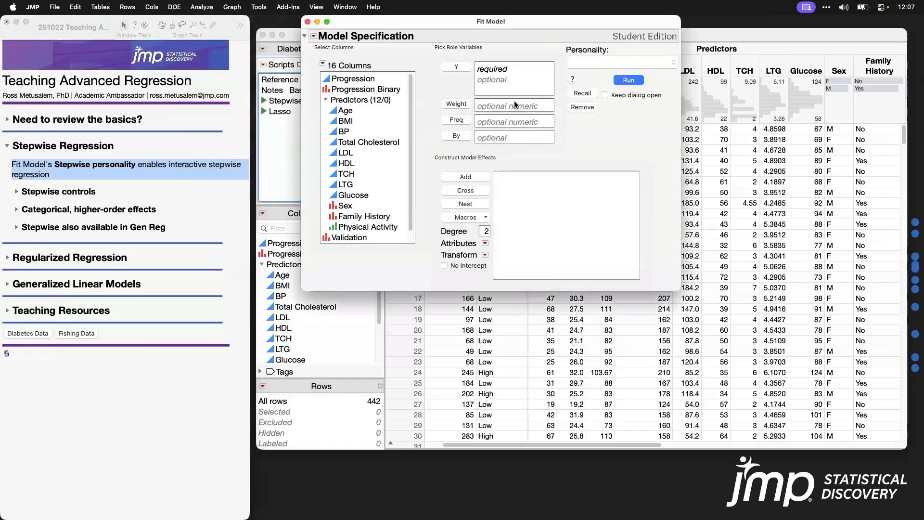
pyautogui.moveTo(524, 21); pyautogui.dragTo(523, 25)
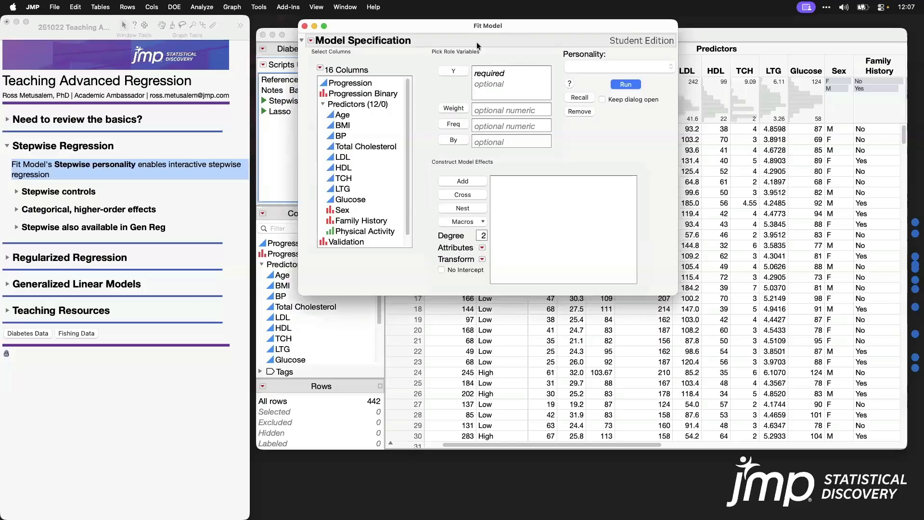
pyautogui.click(374, 83)
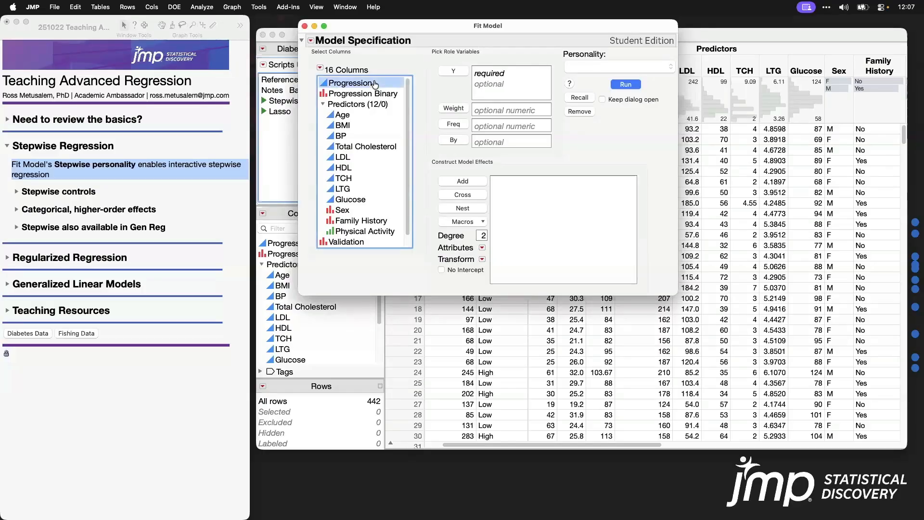
pyautogui.click(443, 72)
# - Add the nine continuous predictors from Age through Glucose as model effects
pyautogui.click(385, 116)
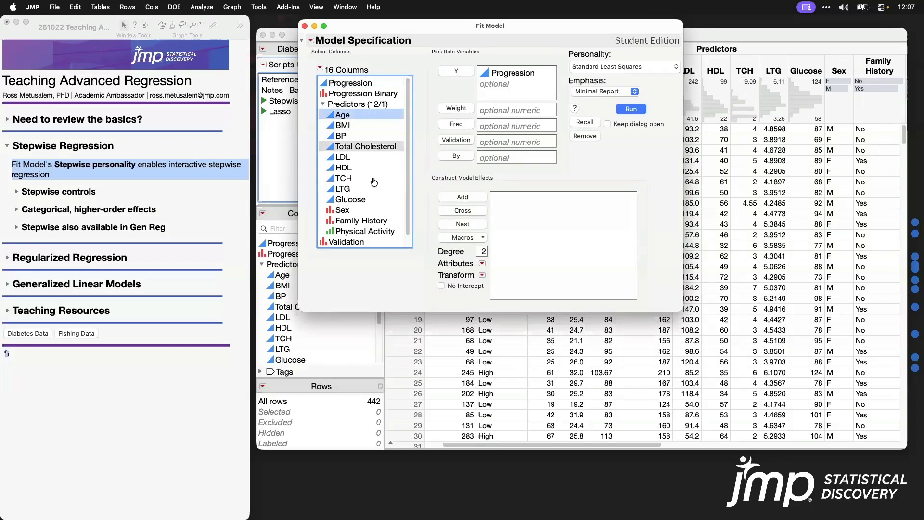
pyautogui.keyDown('shift'); pyautogui.click(372, 199); pyautogui.keyUp('shift')
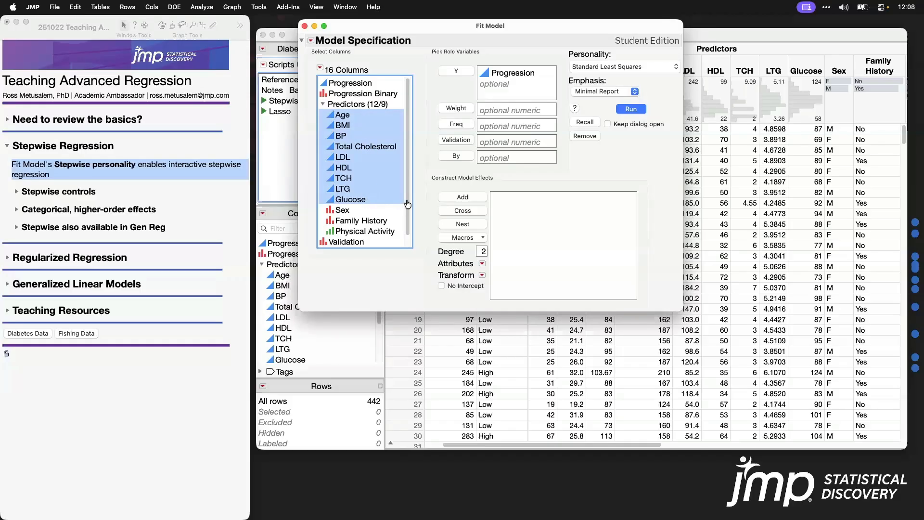
pyautogui.click(463, 198)
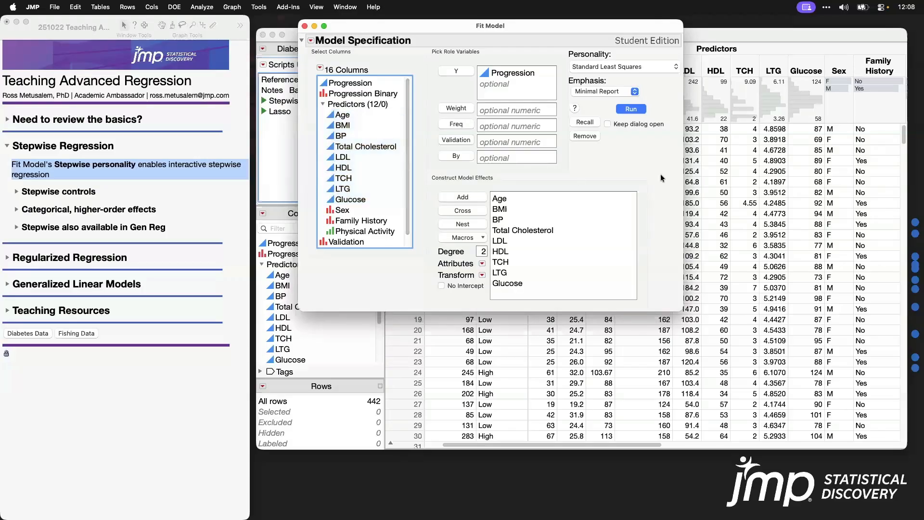
# - Set the model personality to Stepwise, run it, and bring the Fit Stepwise report to the front
pyautogui.click(672, 72)
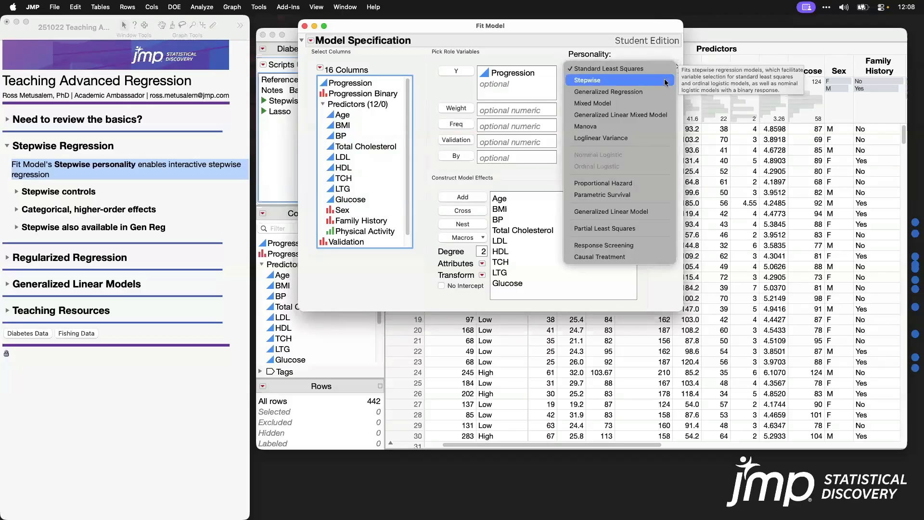
pyautogui.click(666, 82)
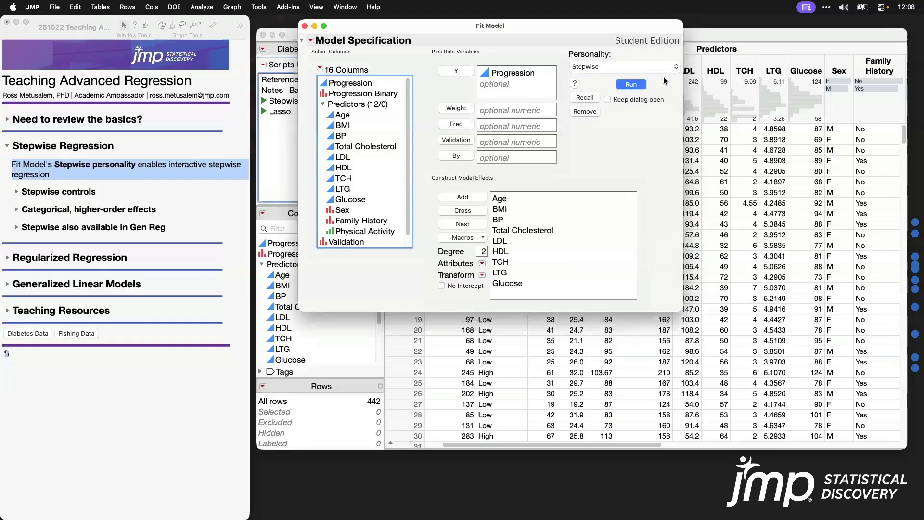
pyautogui.click(637, 86)
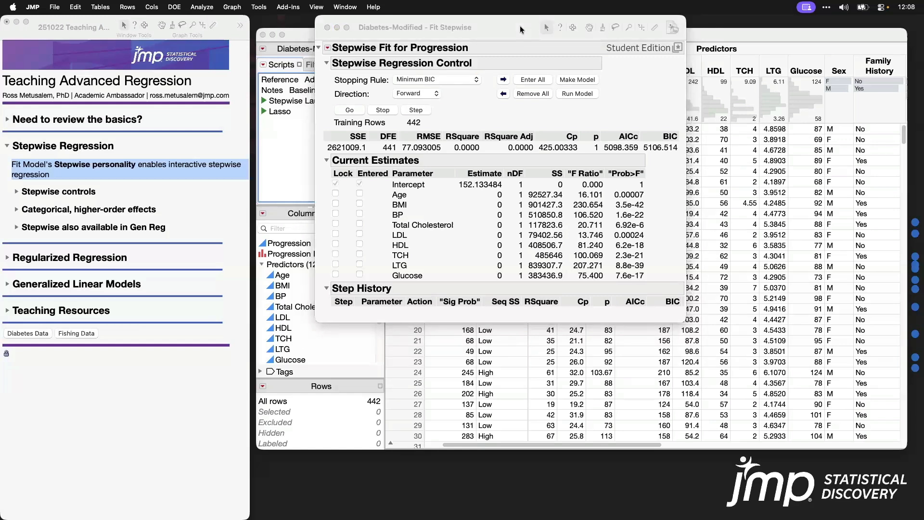
pyautogui.click(520, 25)
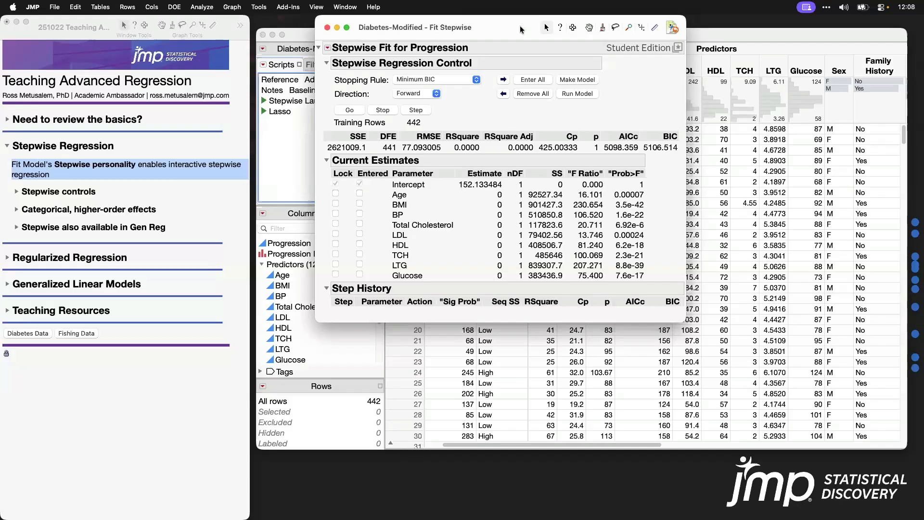
# - Review the stopping rule and direction options, then run the full forward selection with Minimum BIC
pyautogui.click(476, 80)
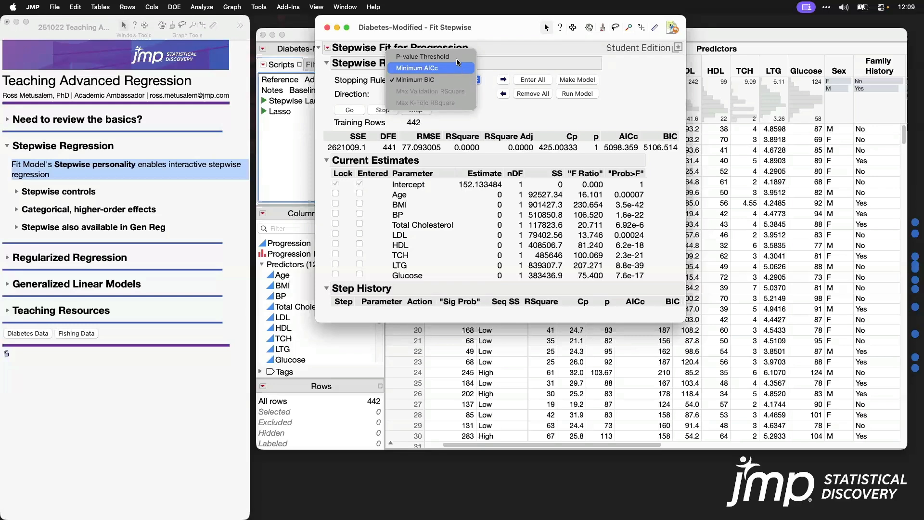
pyautogui.click(499, 111)
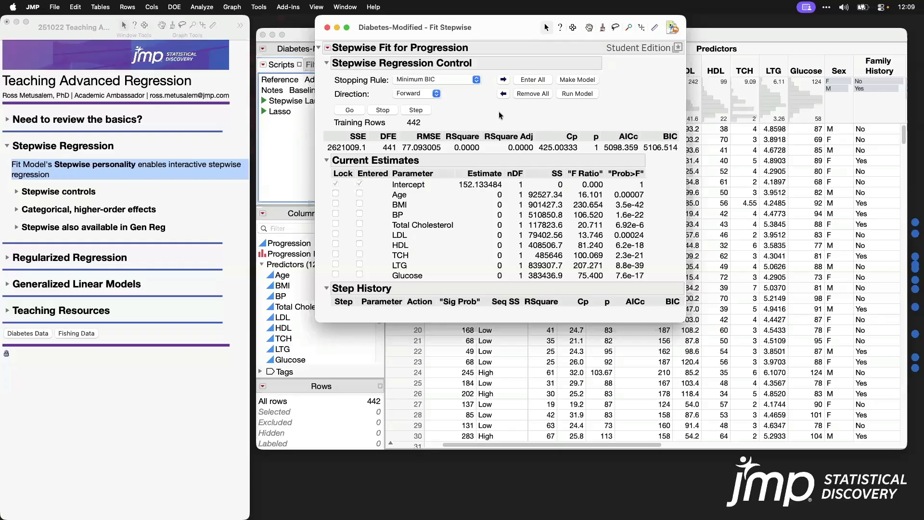
pyautogui.click(426, 92)
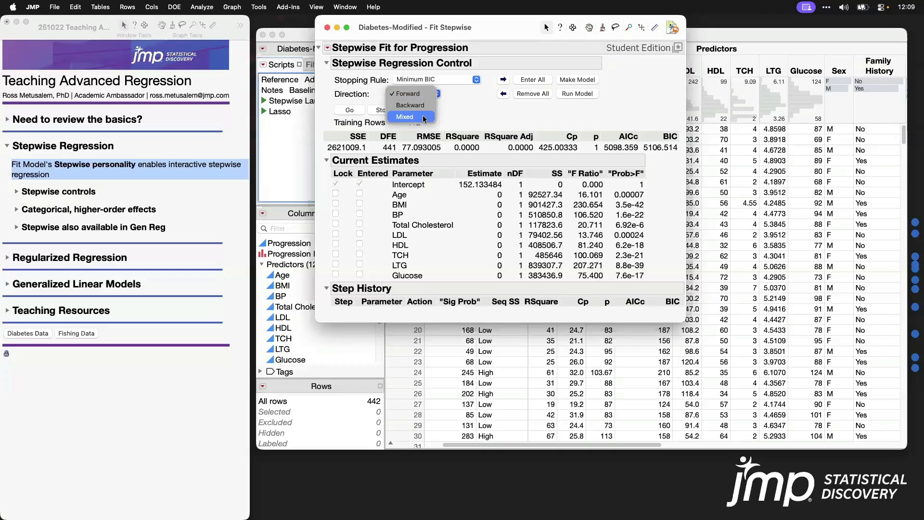
pyautogui.click(484, 114)
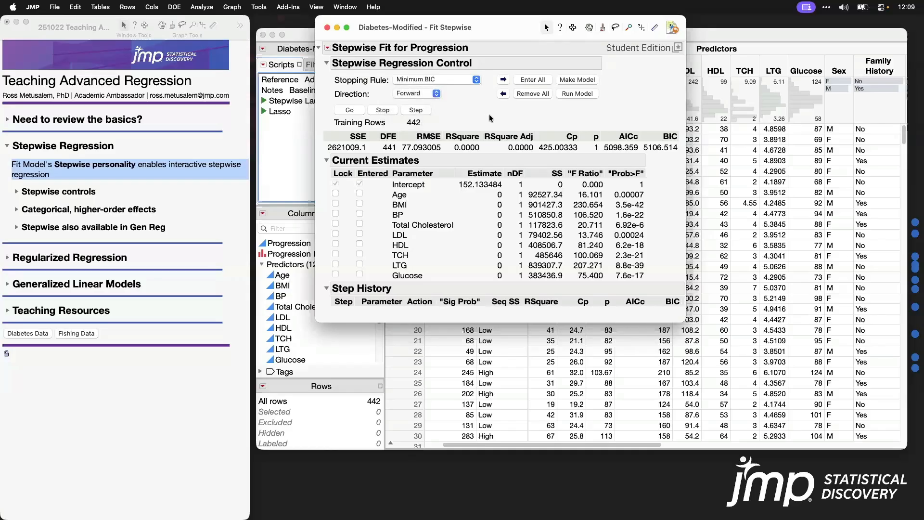
pyautogui.click(350, 110)
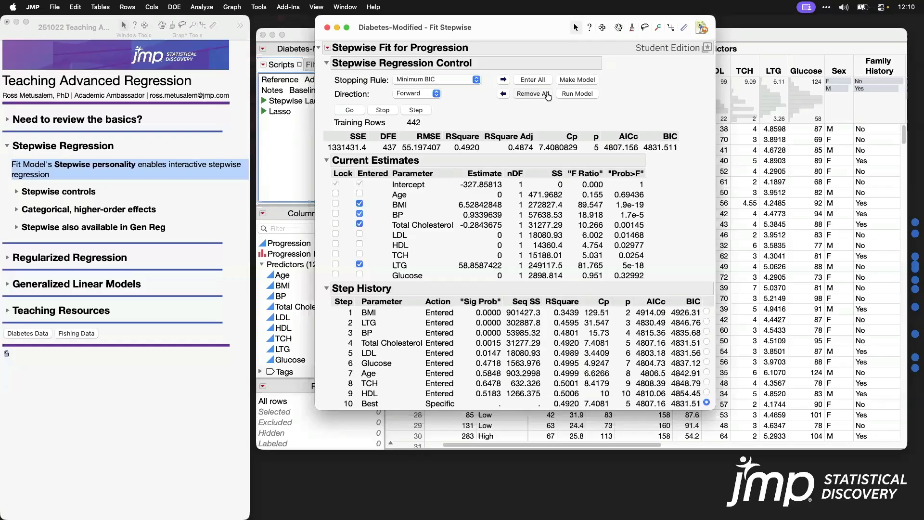
# - Remove all entered terms from the stepwise model and clear the step history
pyautogui.click(547, 95)
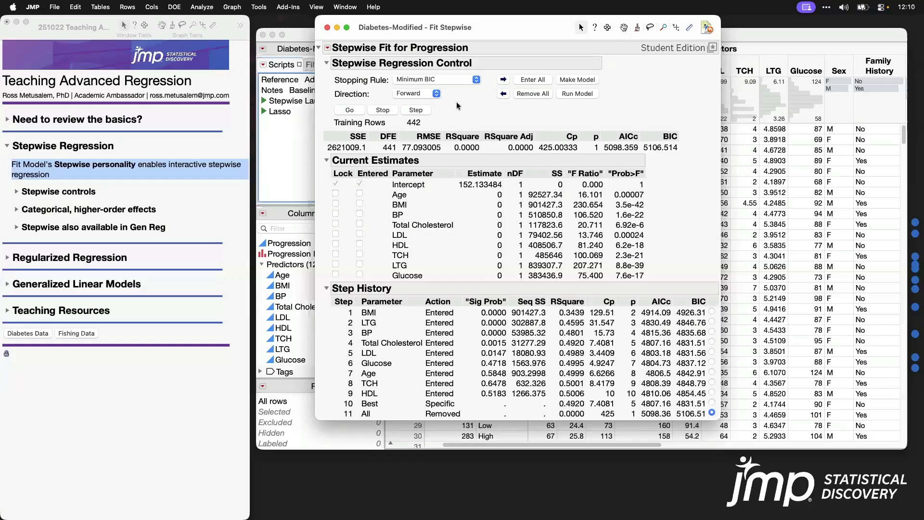
pyautogui.click(328, 48)
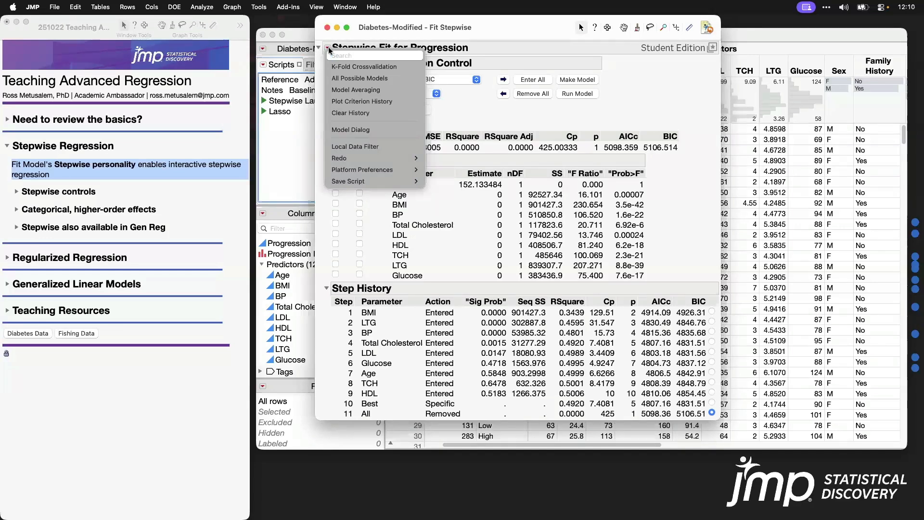
pyautogui.click(386, 112)
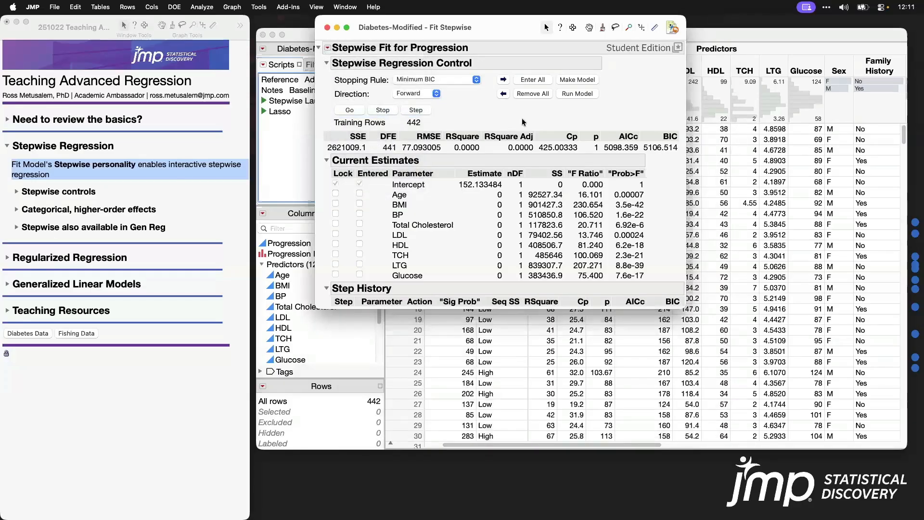
pyautogui.click(327, 49)
pyautogui.click(387, 112)
# - Expand the Stepwise controls notes and highlight the point about advancing one step at a time
pyautogui.click(25, 172)
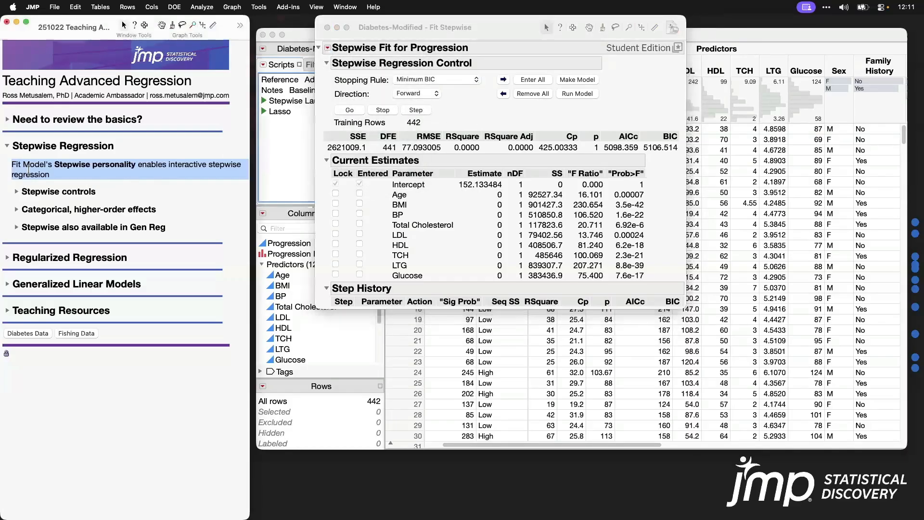
pyautogui.click(16, 192)
pyautogui.click(151, 207)
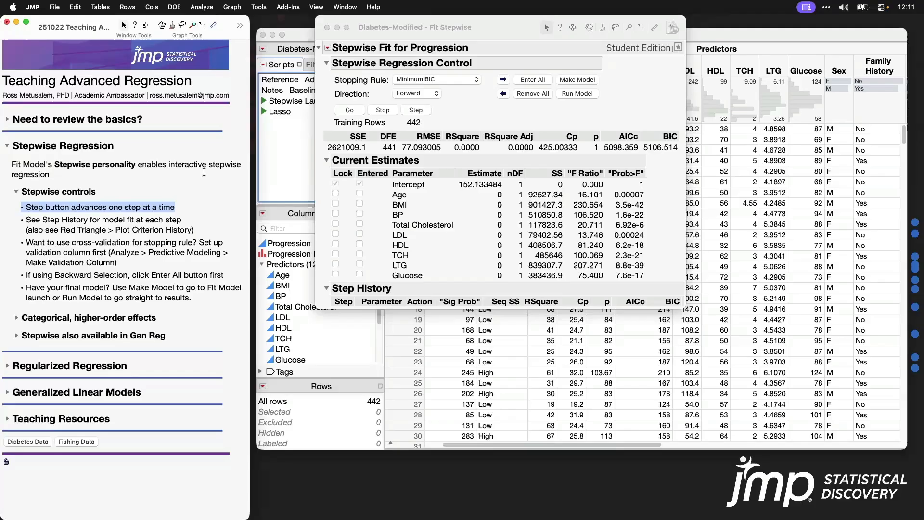
# - Advance the forward selection by two single steps to enter BMI and LTG
pyautogui.click(477, 114)
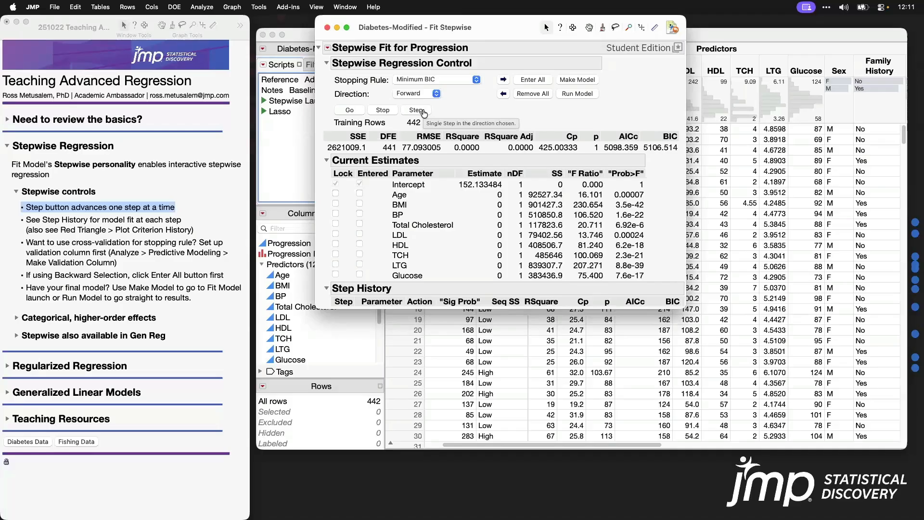
pyautogui.click(423, 111)
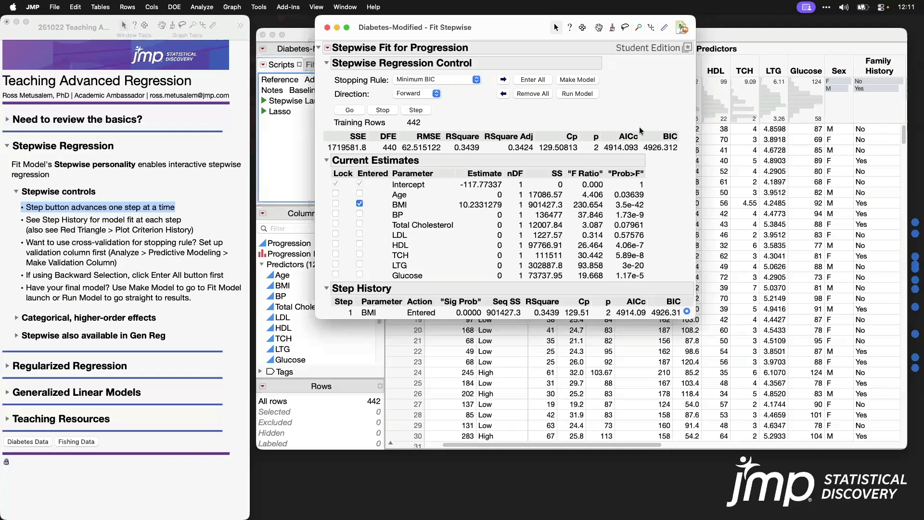
pyautogui.moveTo(638, 126); pyautogui.dragTo(681, 155)
pyautogui.click(416, 110)
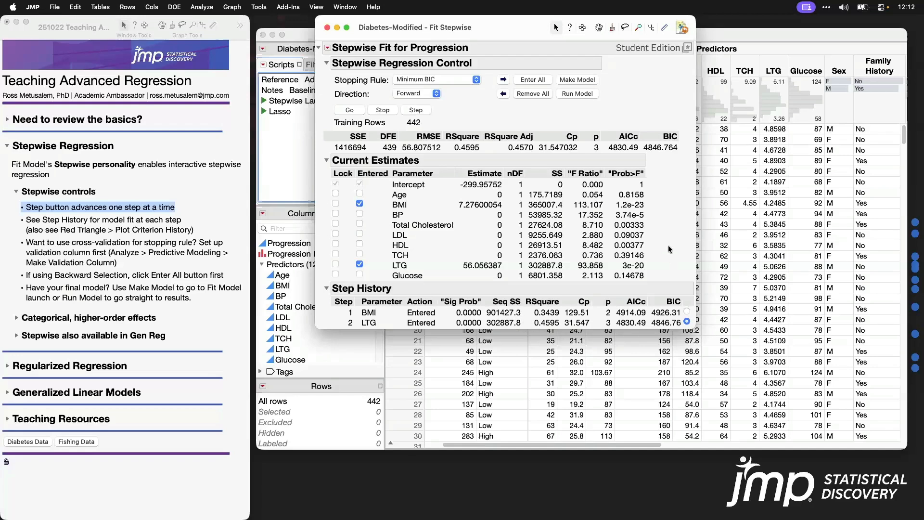
# - Highlight the note about Step History and add the Criterion History plot to the stepwise report
pyautogui.click(135, 228)
pyautogui.click(136, 228)
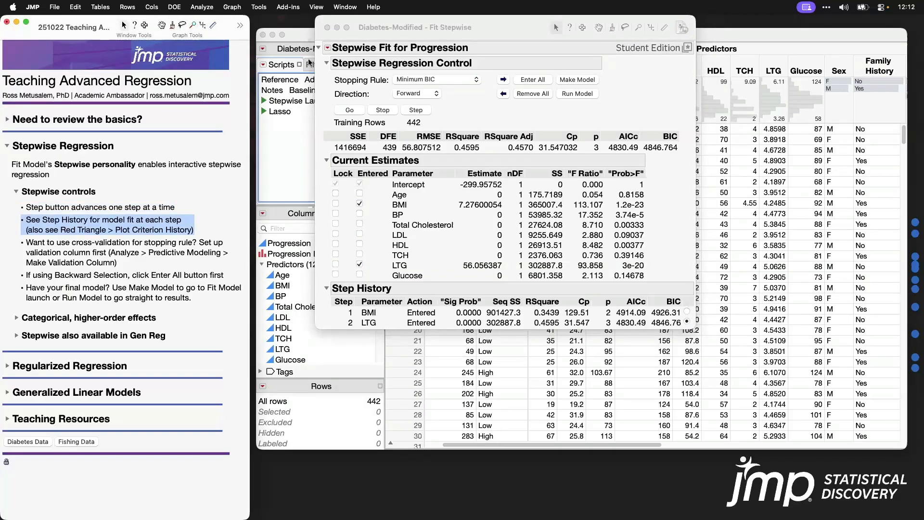
pyautogui.click(329, 48)
pyautogui.click(328, 49)
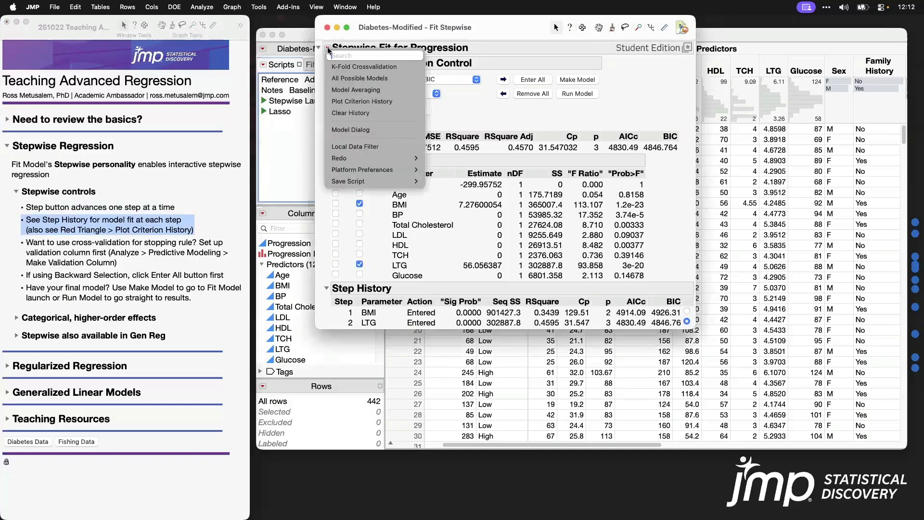
pyautogui.click(394, 102)
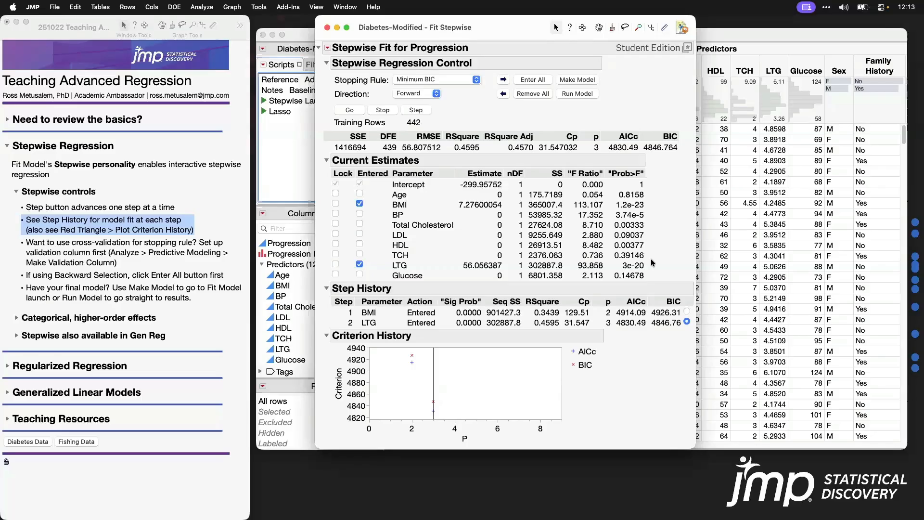
# - Advance the selection one more step to enter BP, and compare the step 2 model with step 3, leaving step 3 selected
pyautogui.moveTo(609, 206); pyautogui.dragTo(647, 222)
pyautogui.click(423, 111)
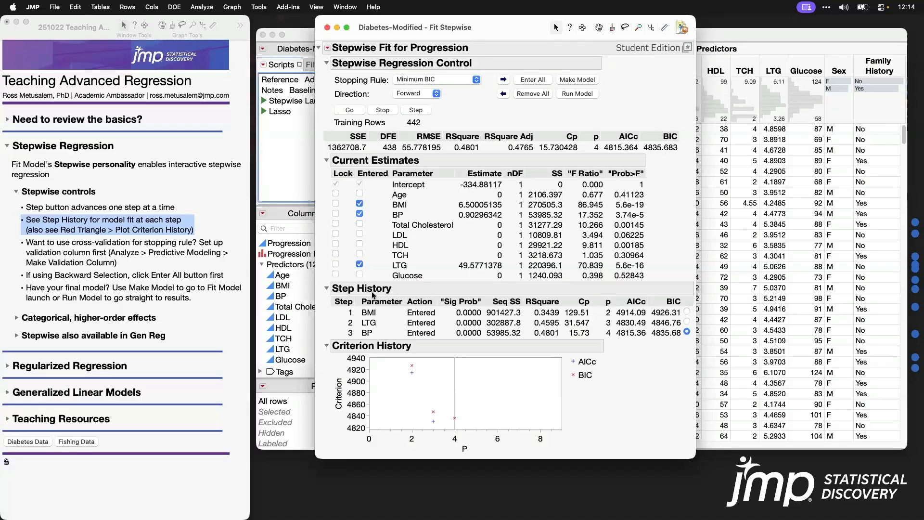
pyautogui.click(687, 322)
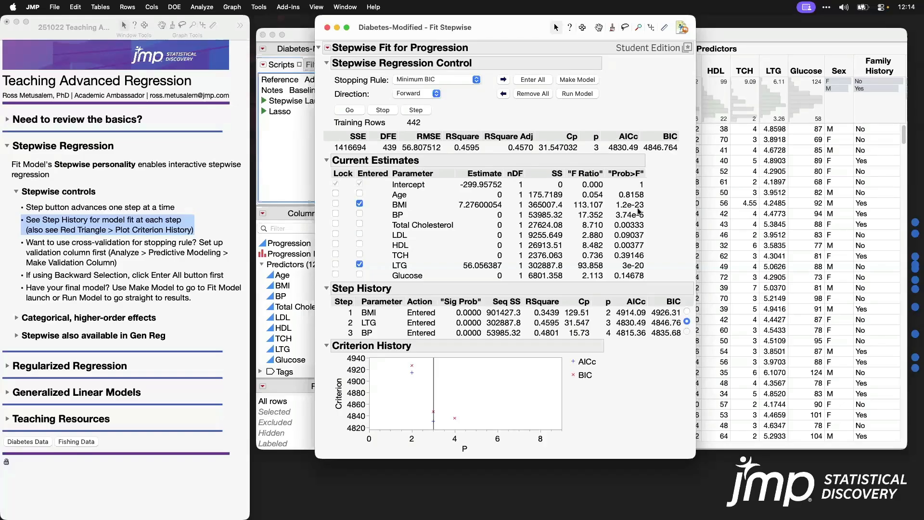
pyautogui.click(687, 332)
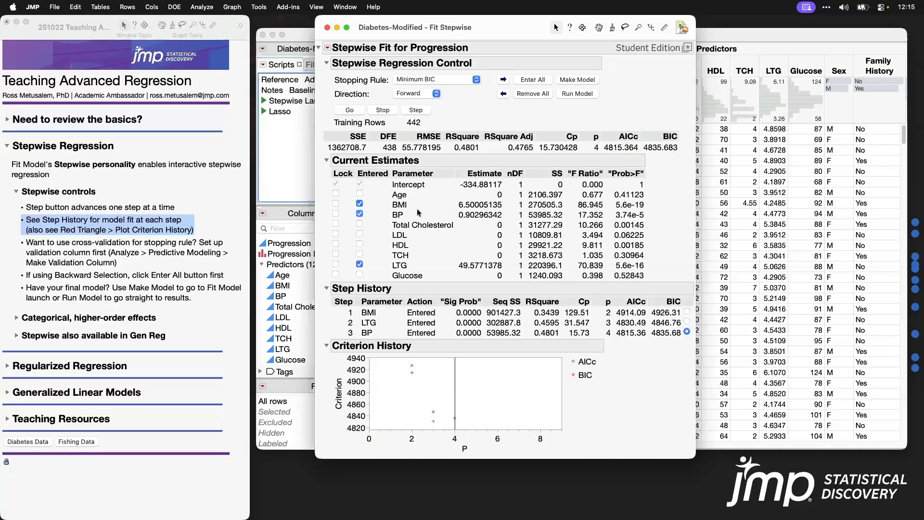
# - Create a bivariate fit with Fit Y by X, using BP as the response and BMI as the factor
pyautogui.click(210, 8)
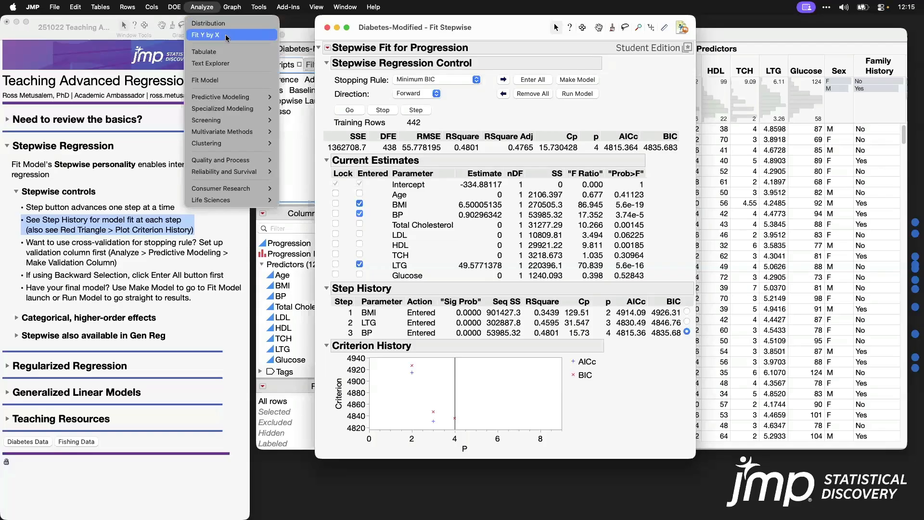
pyautogui.click(205, 35)
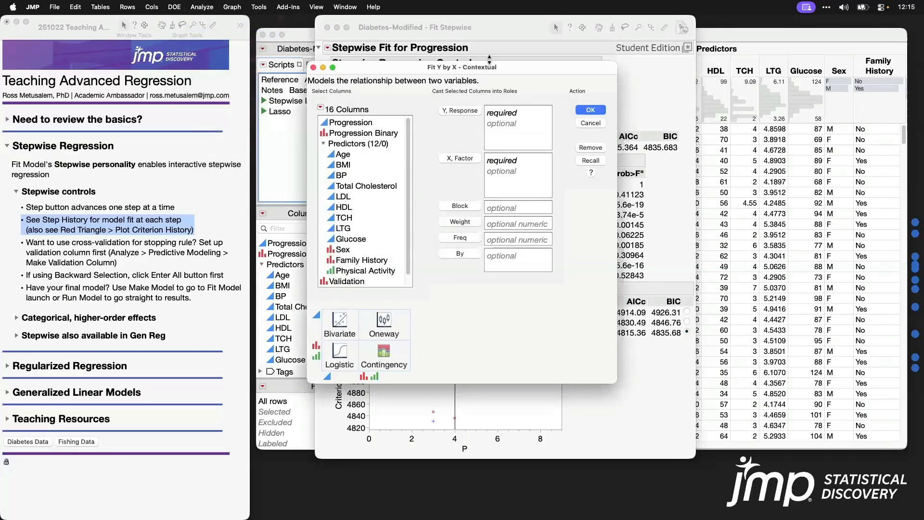
pyautogui.click(377, 122)
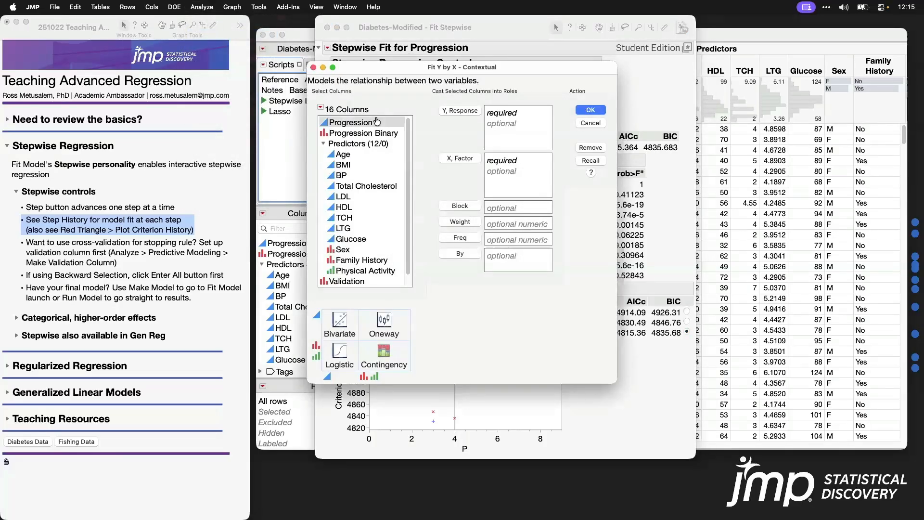
pyautogui.click(376, 165)
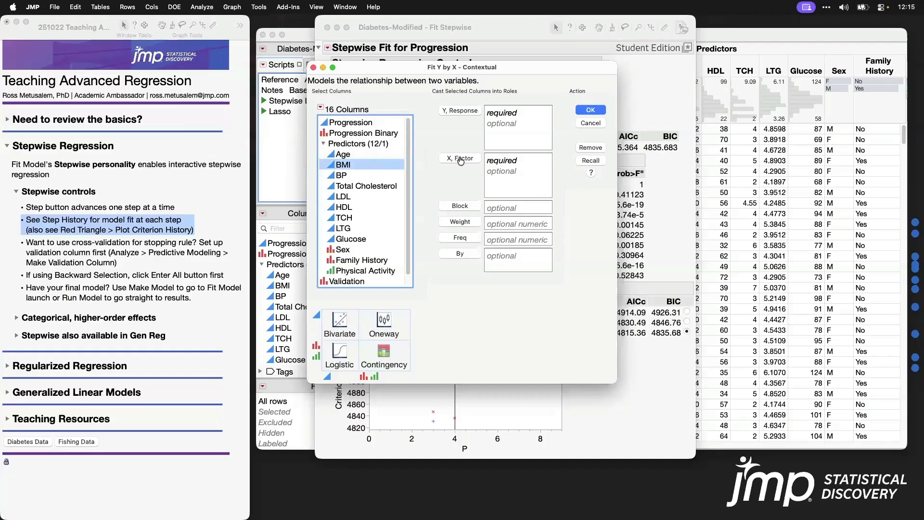
pyautogui.click(460, 159)
pyautogui.click(376, 176)
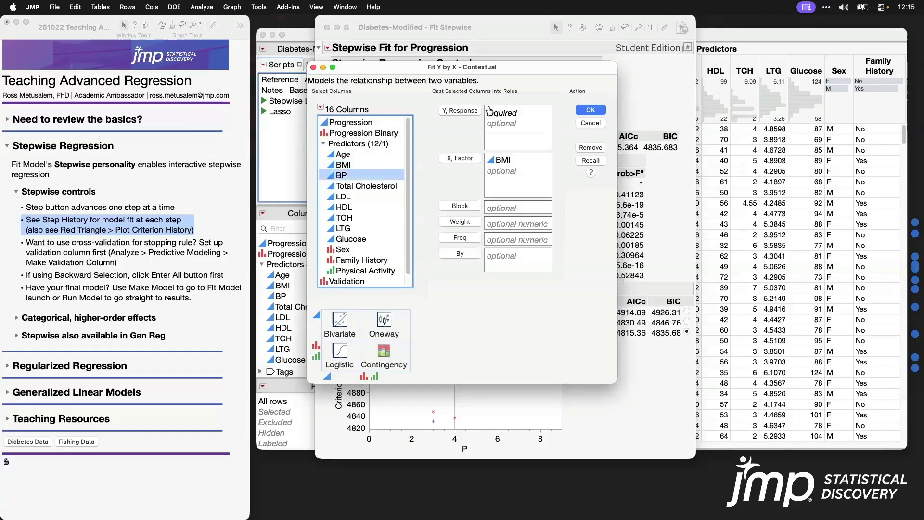
pyautogui.click(461, 111)
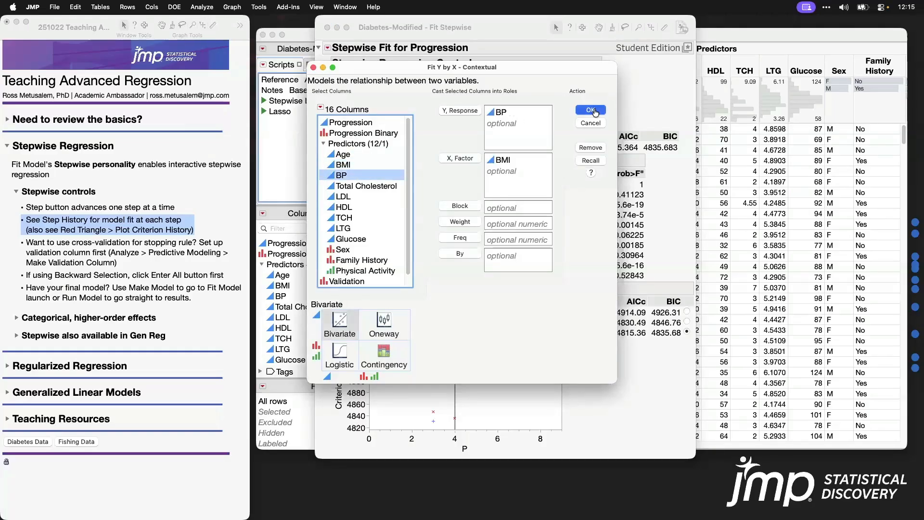
pyautogui.click(590, 110)
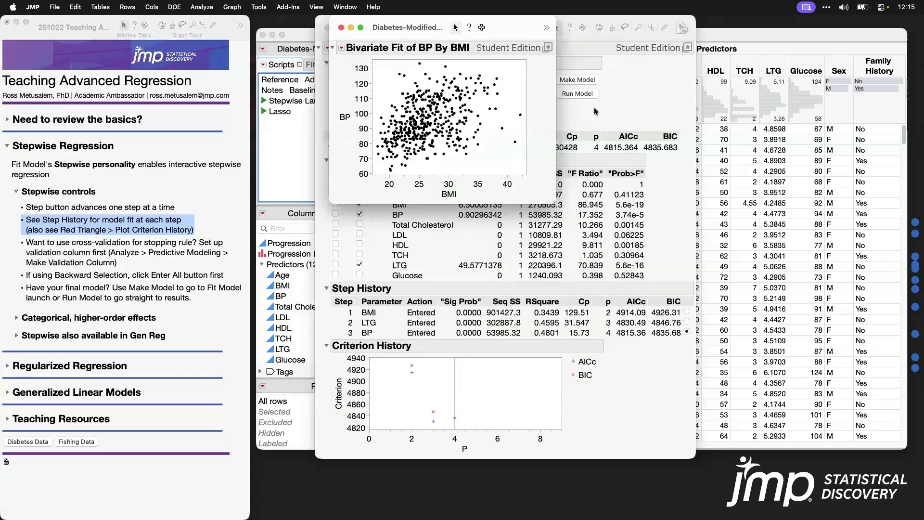
# - Add summary statistics to the BP by BMI plot, examine the correlation value, and close the bivariate report
pyautogui.click(341, 49)
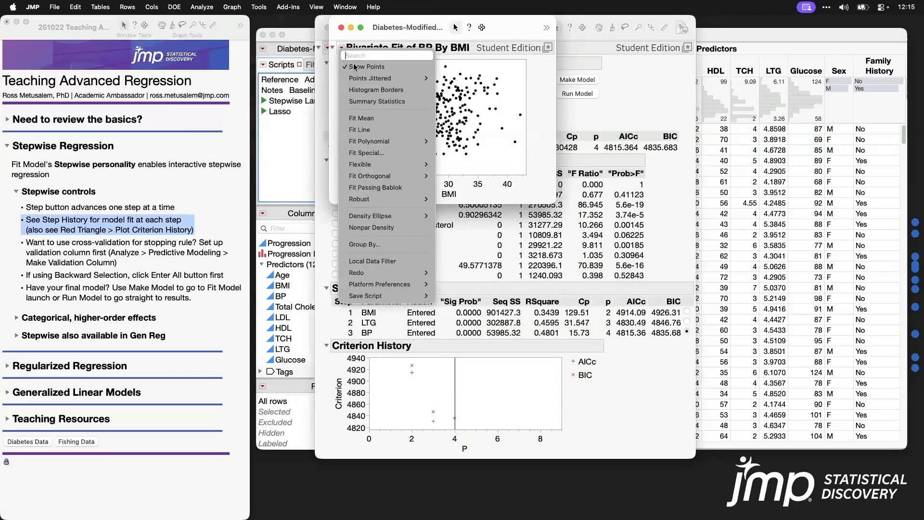
pyautogui.click(389, 102)
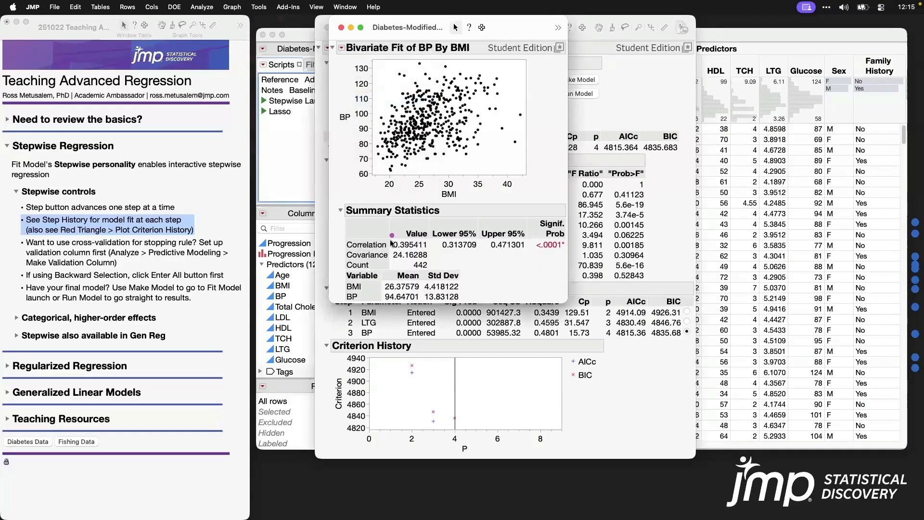
pyautogui.moveTo(389, 234); pyautogui.dragTo(431, 251)
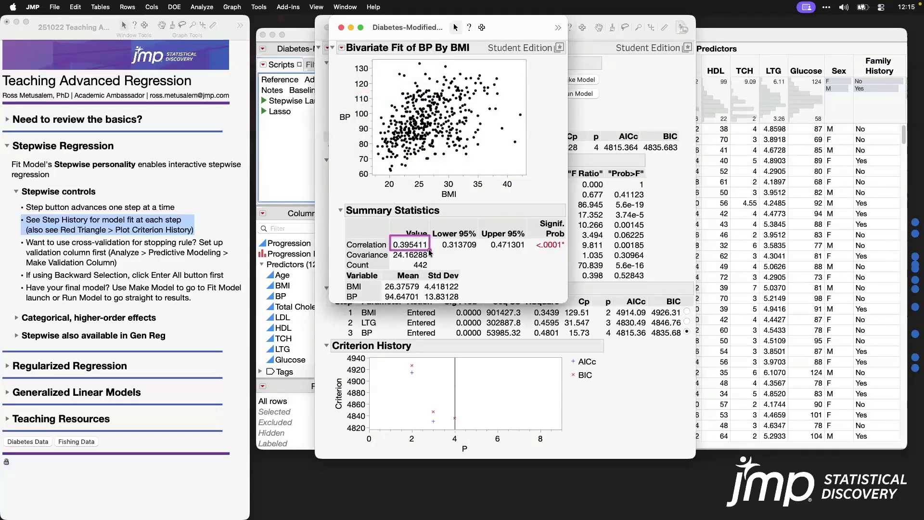
pyautogui.click(341, 28)
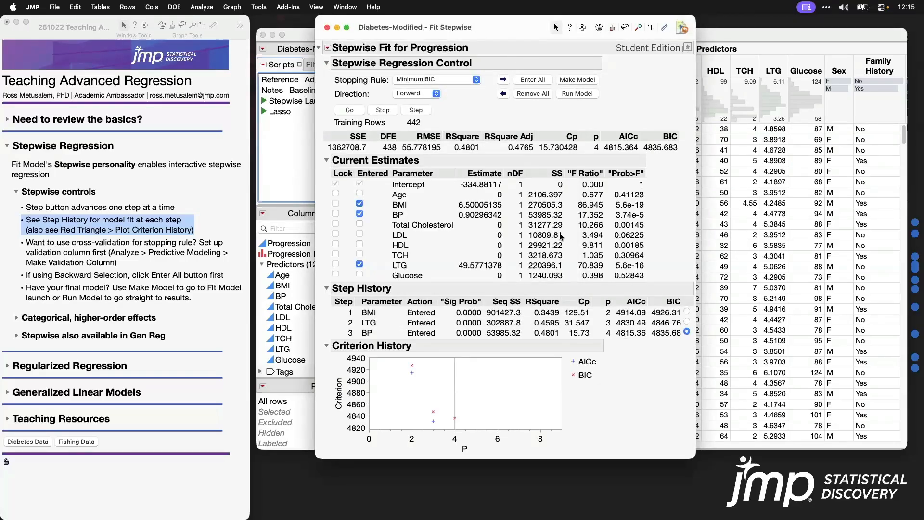
# - Advance the forward selection by four single steps to enter Total Cholesterol, LDL, Glucose and Age
pyautogui.click(416, 110)
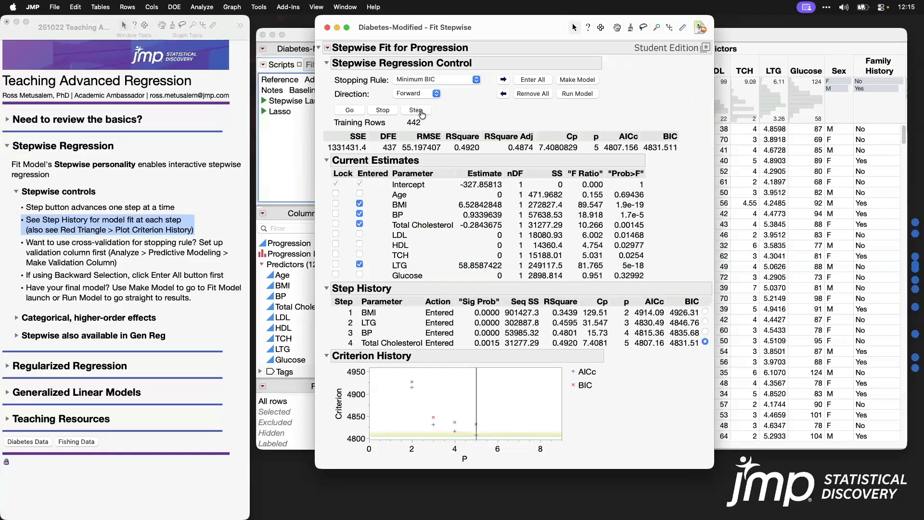
pyautogui.click(420, 110)
pyautogui.click(420, 110)
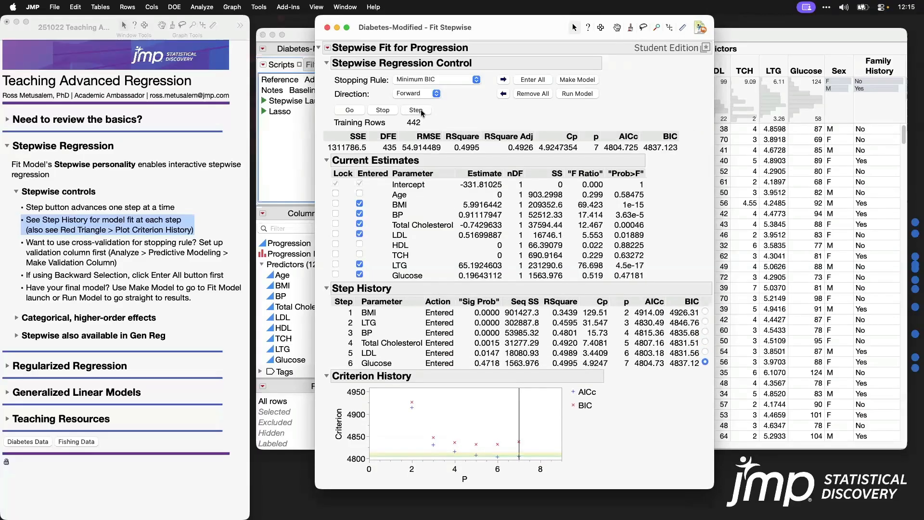
pyautogui.click(421, 110)
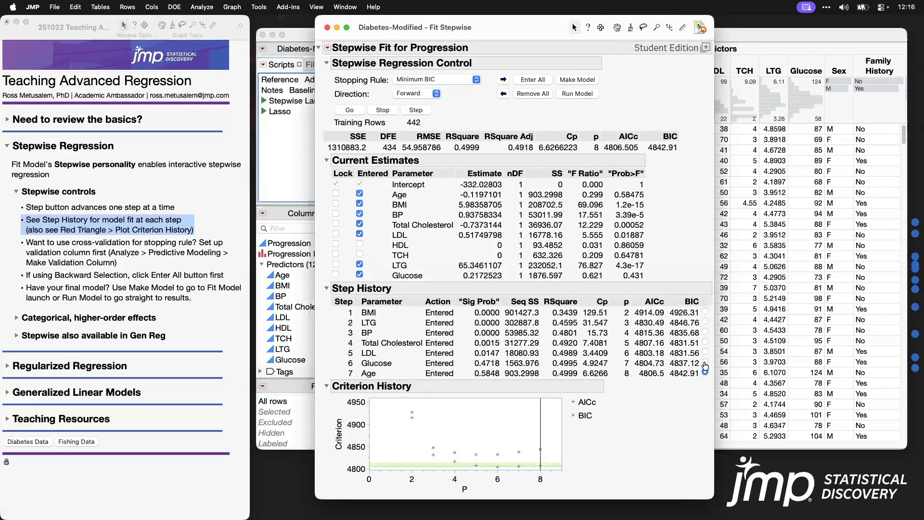
# - Compare the step 6 and step 5 models in the step history, and reselect the step 7 model
pyautogui.click(705, 363)
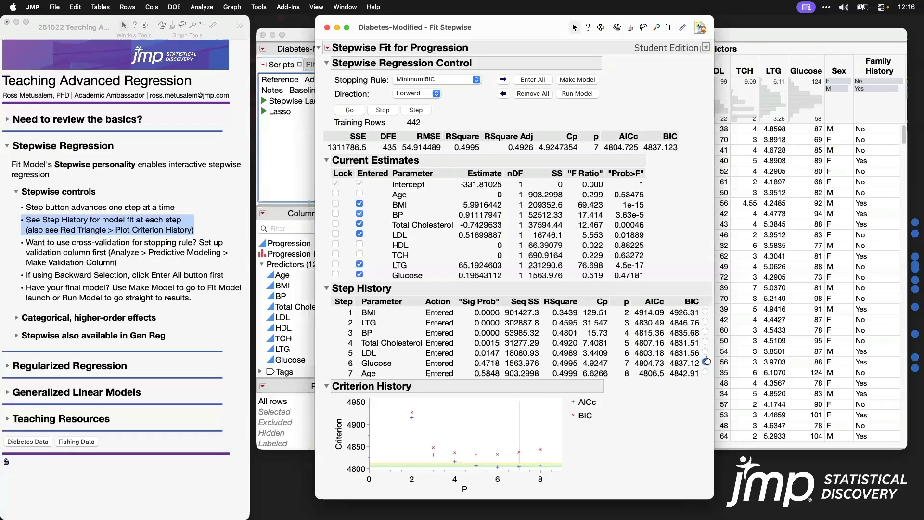
pyautogui.click(705, 353)
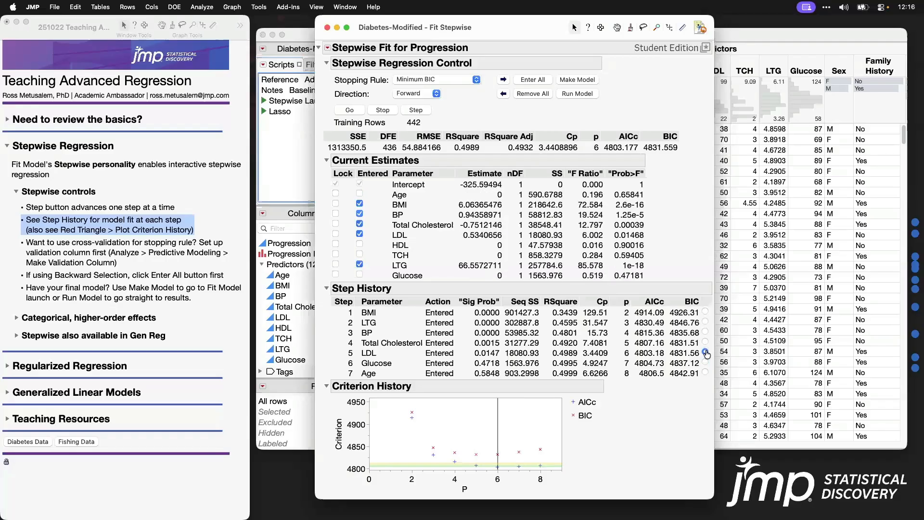
pyautogui.click(705, 373)
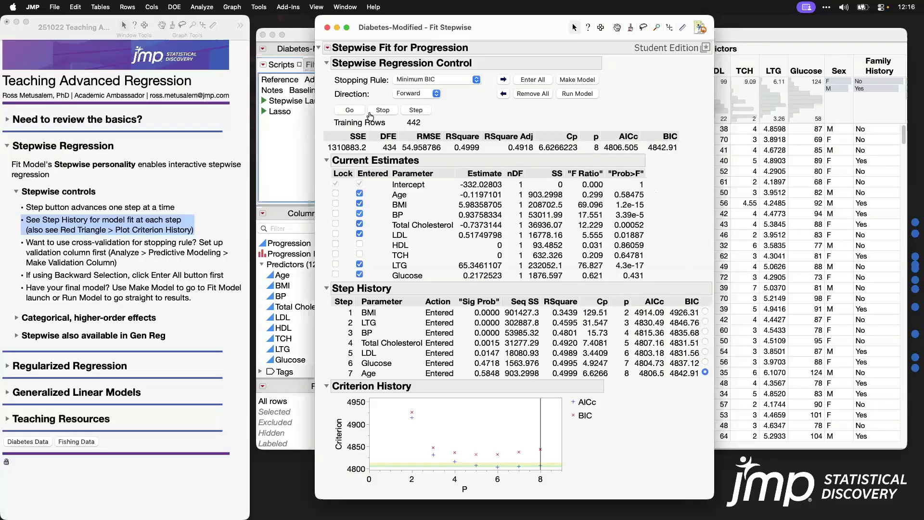
# - Run the forward selection automatically to completion and review the step history and criterion plot
pyautogui.click(358, 111)
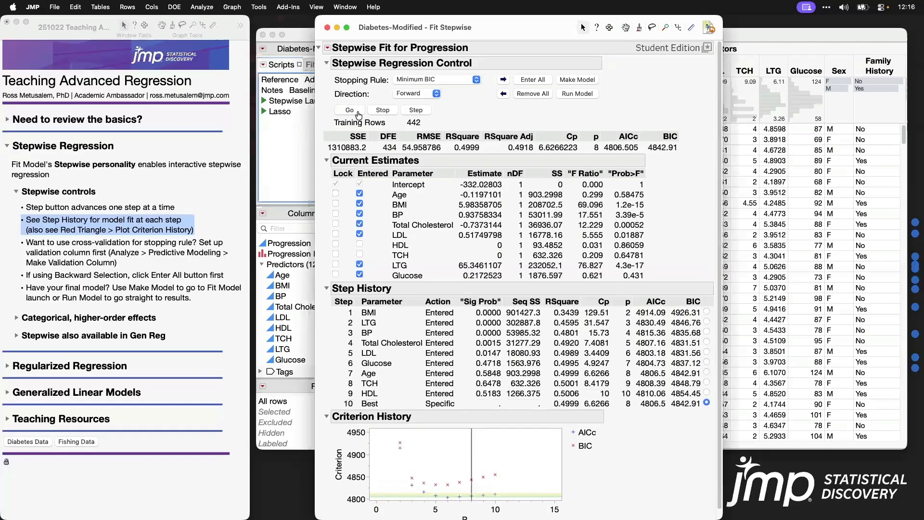
pyautogui.scroll(-1, 613, 264)
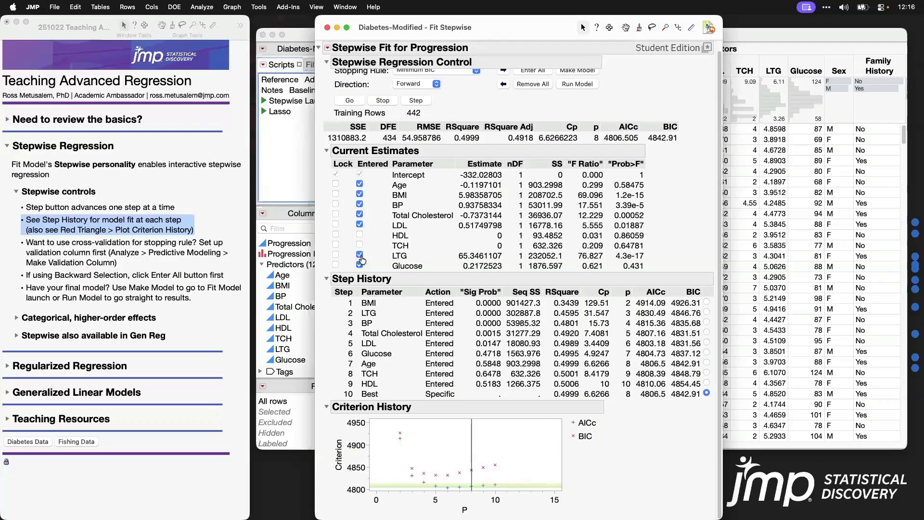
pyautogui.scroll(1, 546, 203)
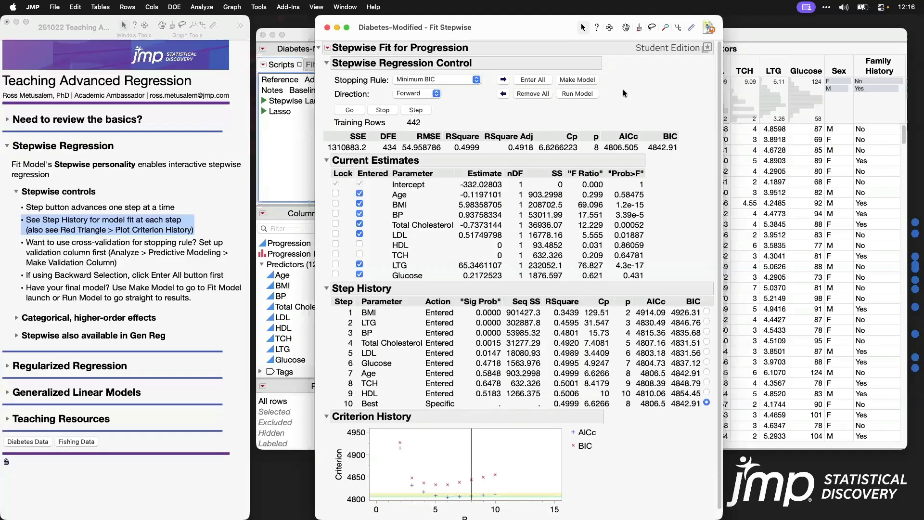
# - Remove all entered terms from the stepwise model and clear the step history
pyautogui.click(532, 93)
pyautogui.click(327, 48)
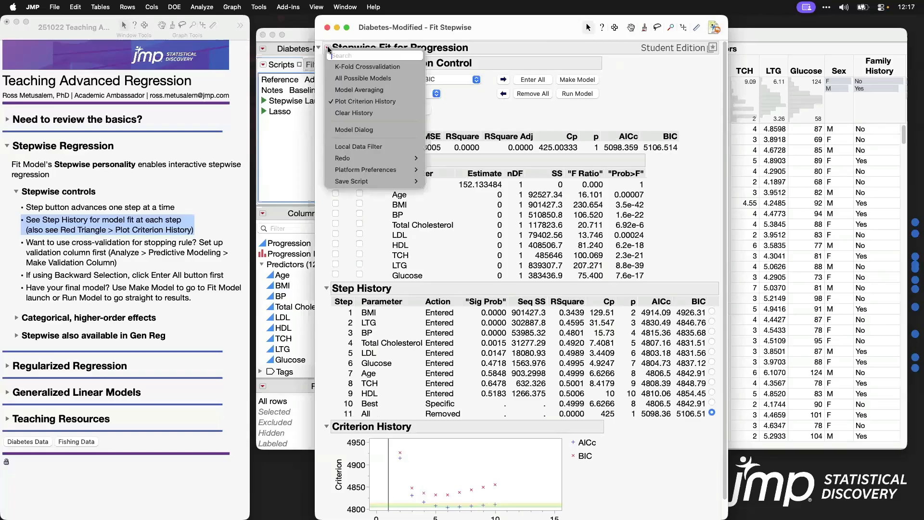
pyautogui.click(397, 115)
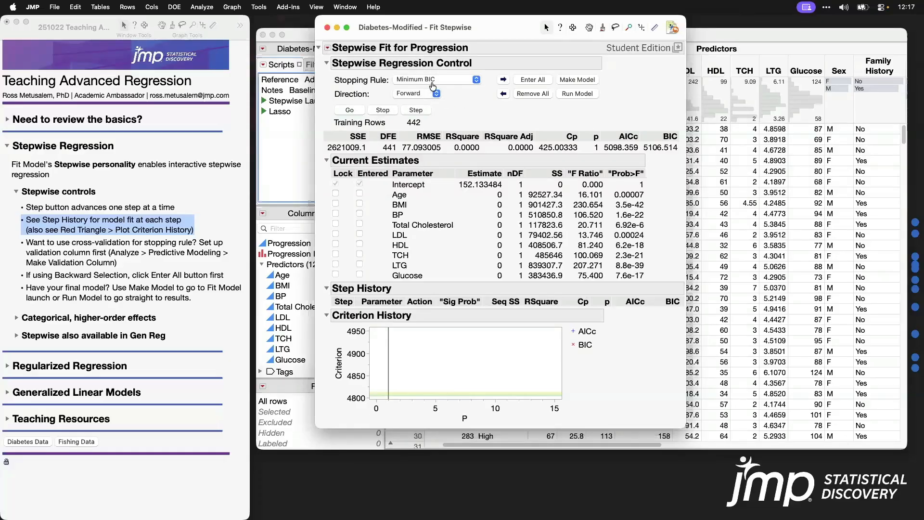
# - Check the available stopping rules and highlight the note about setting up a validation column for cross-validation
pyautogui.click(433, 81)
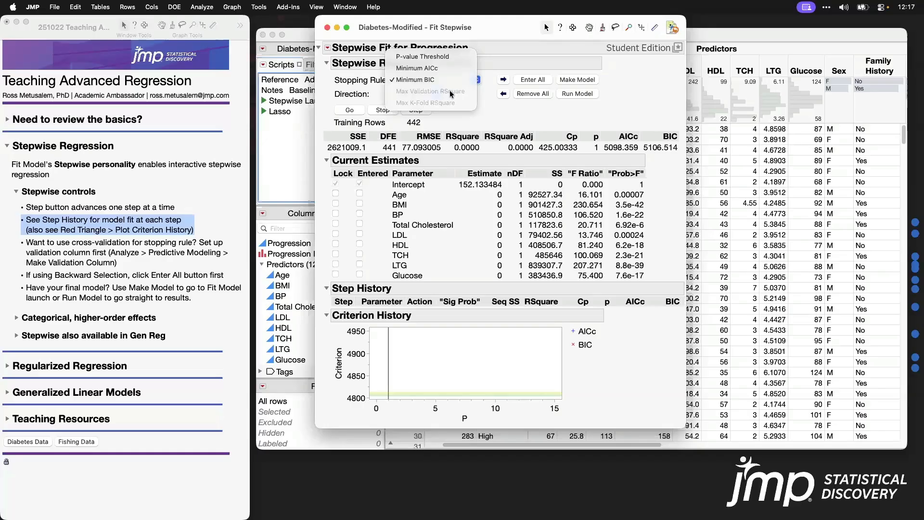
pyautogui.click(512, 122)
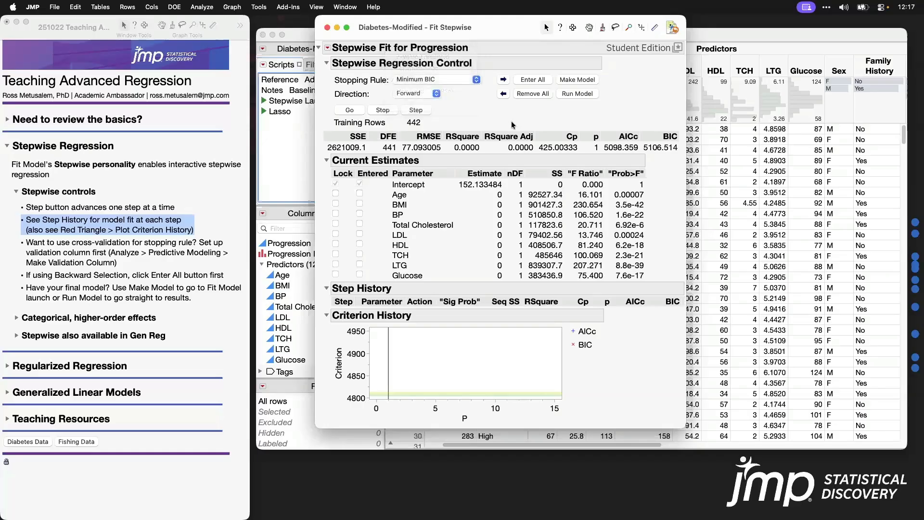
pyautogui.click(187, 253)
pyautogui.click(187, 254)
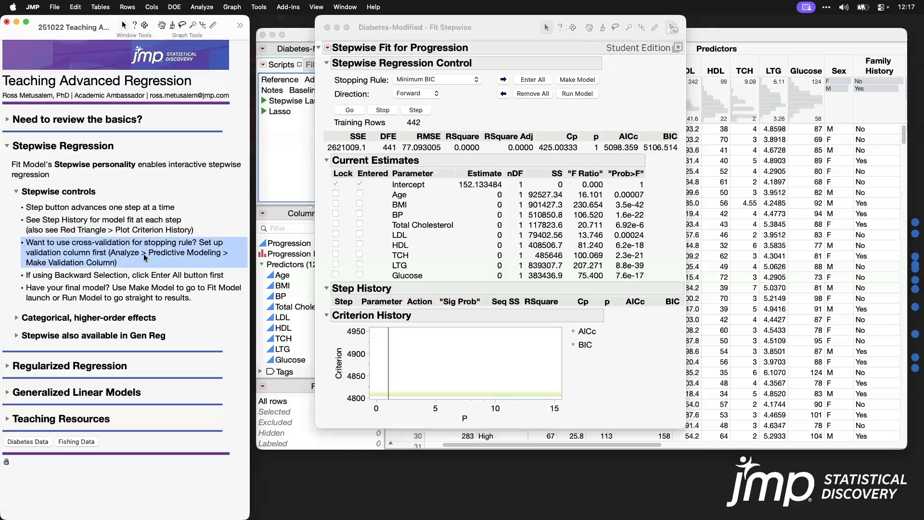
# - Inspect the Validation column in the Diabetes-Modified table by selecting its Training and Validation rows, and return to the stepwise report
pyautogui.click(741, 34)
pyautogui.hscroll(5, 724, 189)
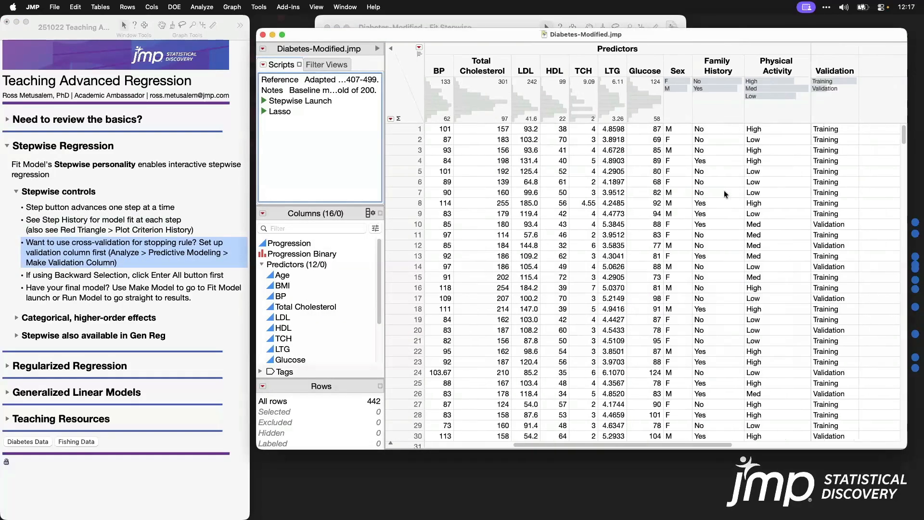
pyautogui.hscroll(3, 723, 190)
pyautogui.click(741, 68)
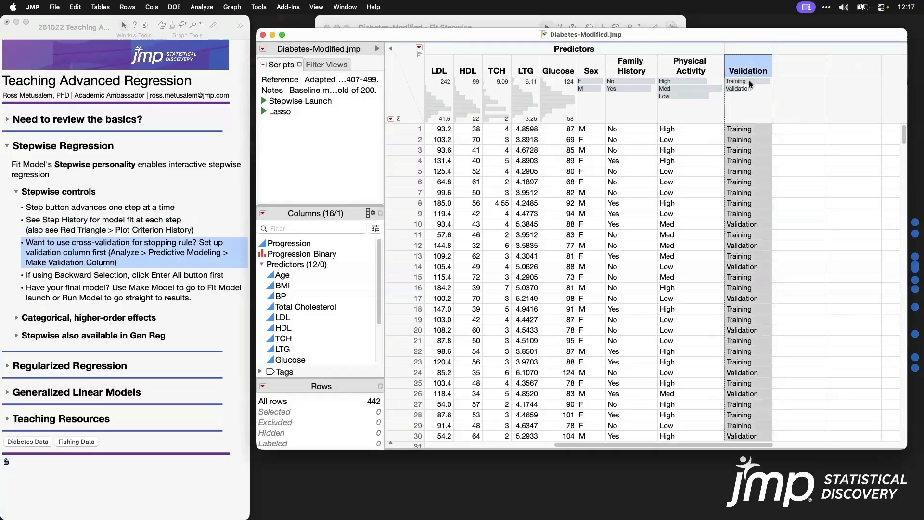
pyautogui.click(749, 81)
pyautogui.click(748, 88)
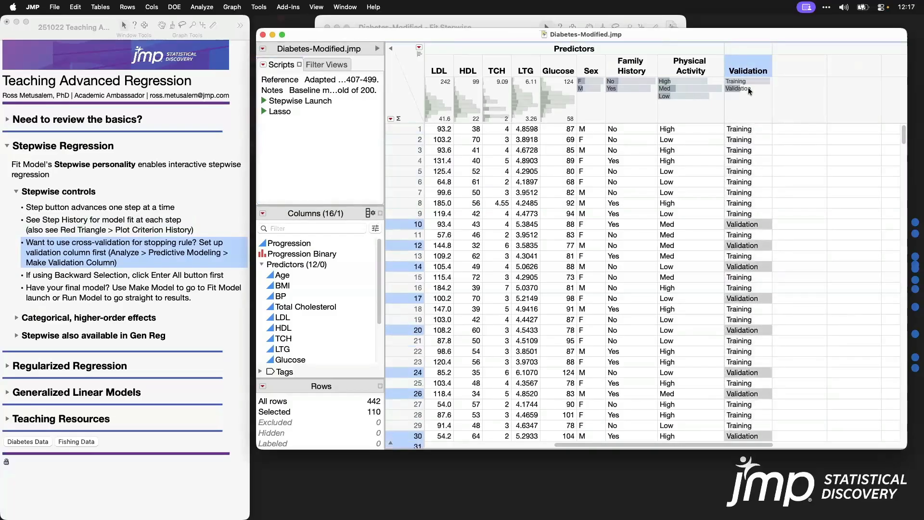
pyautogui.click(410, 73)
pyautogui.click(495, 22)
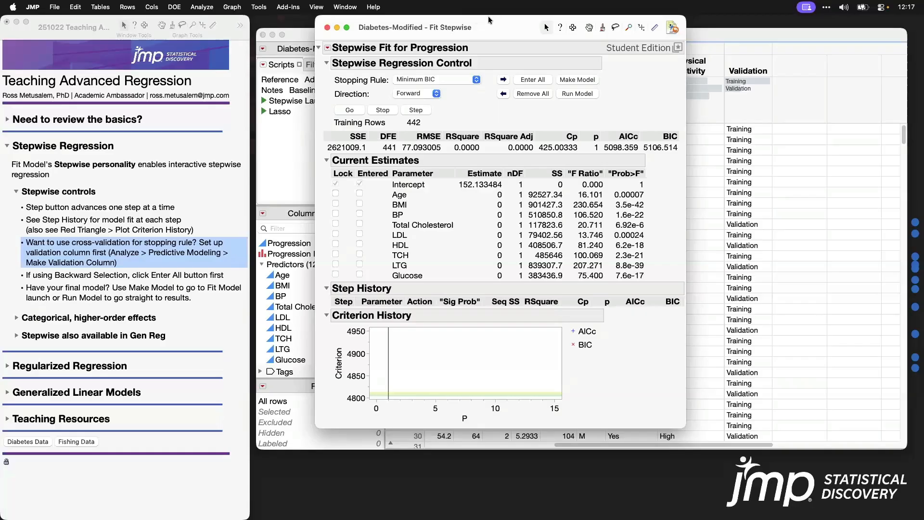
# - Enable K-Fold Crossvalidation for the stepwise fit with k set to 5
pyautogui.click(328, 49)
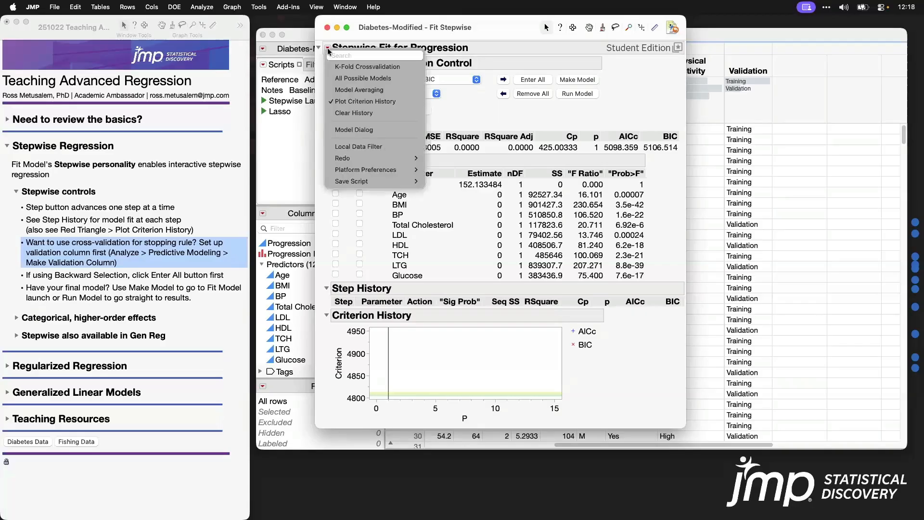
pyautogui.click(408, 68)
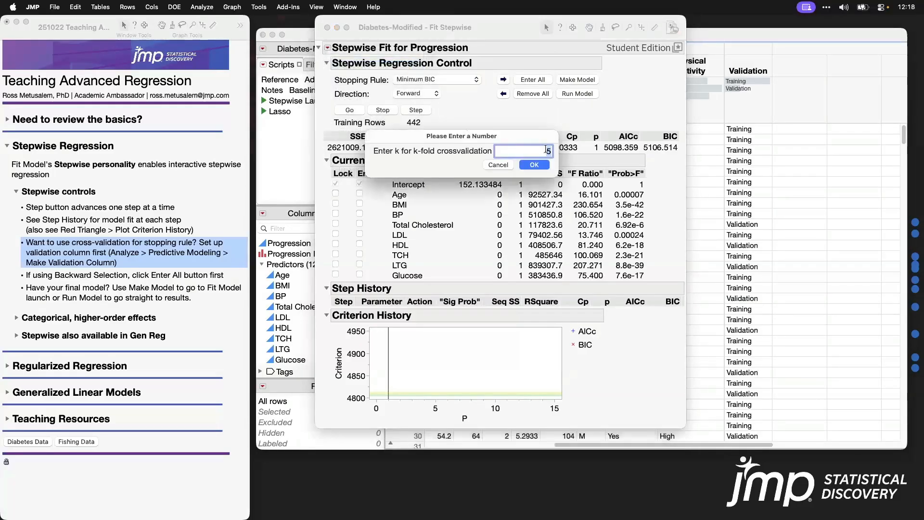
pyautogui.click(545, 151)
pyautogui.click(544, 166)
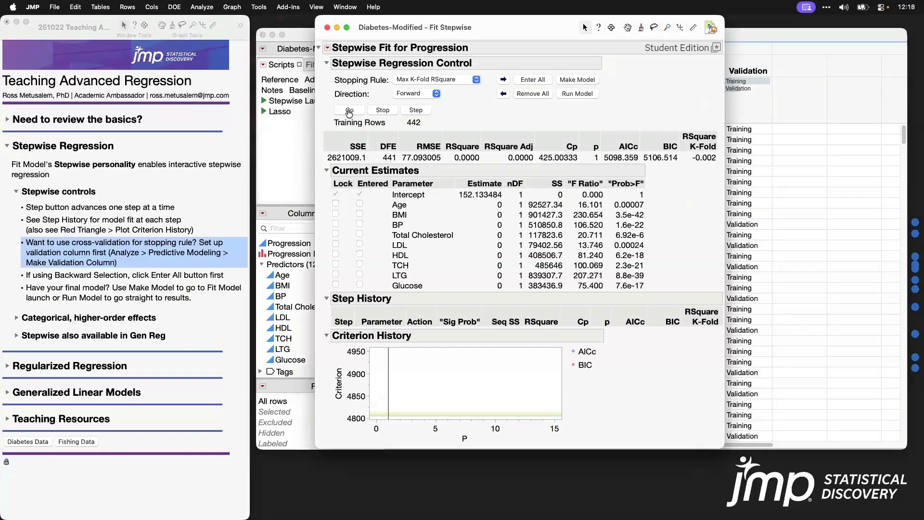
# - Run the forward selection with the Max K-Fold RSquare stopping rule and select the step 5 model in the step history
pyautogui.click(350, 111)
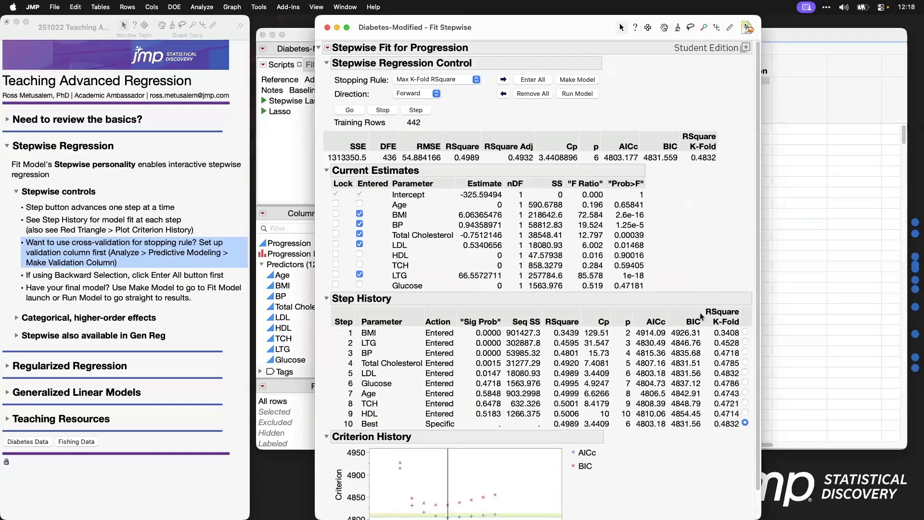
pyautogui.moveTo(703, 305)
pyautogui.mouseDown()
pyautogui.moveTo(721, 407)
pyautogui.moveTo(742, 434)
pyautogui.moveTo(752, 432)
pyautogui.mouseUp()
pyautogui.moveTo(745, 429); pyautogui.dragTo(745, 378)
pyautogui.click(744, 372)
pyautogui.click(327, 48)
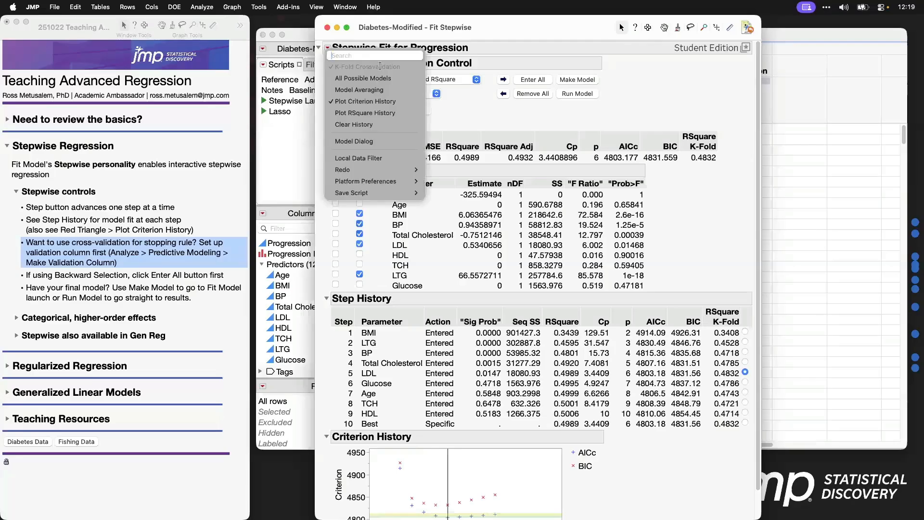
pyautogui.click(483, 99)
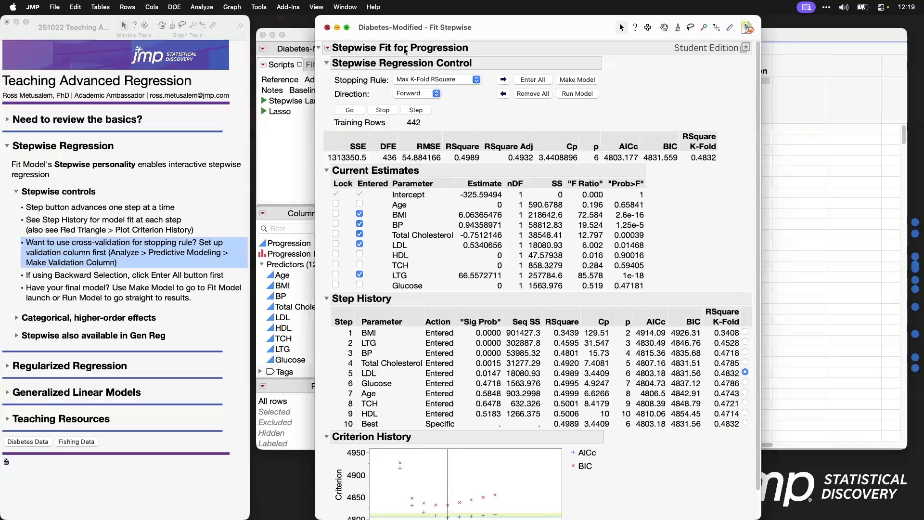
# - Close the stepwise report and check the Validation column in the Diabetes-Modified table
pyautogui.click(326, 28)
pyautogui.click(747, 65)
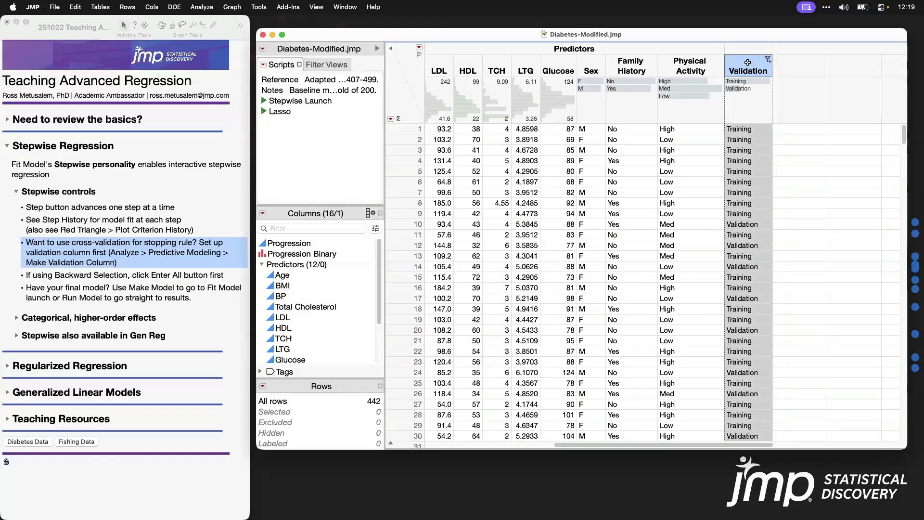
pyautogui.click(412, 74)
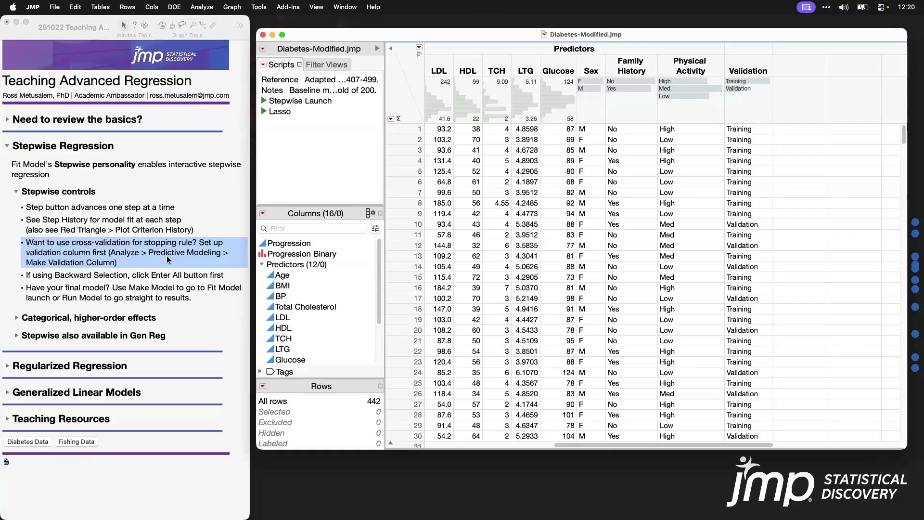
# - Launch Make Validation Column with the Make K-Fold Validation Column method and Progression as the Y column
pyautogui.click(202, 7)
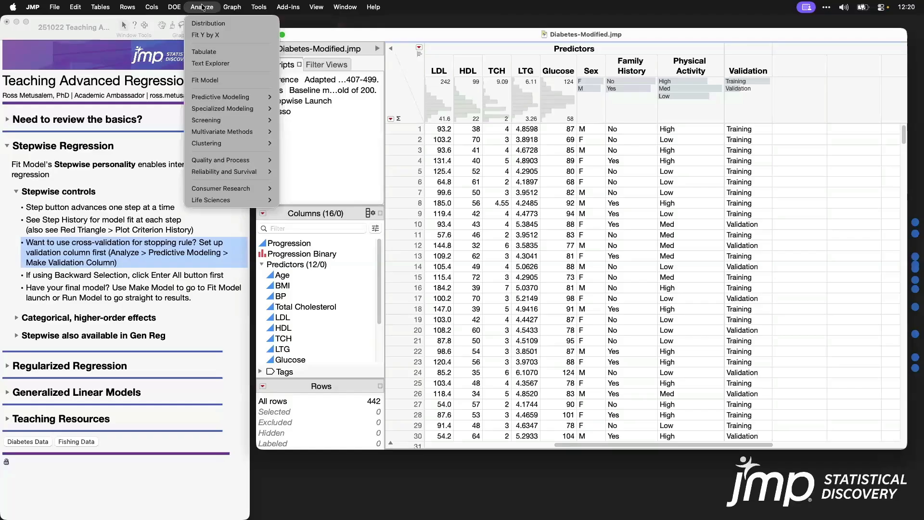
pyautogui.moveTo(226, 97)
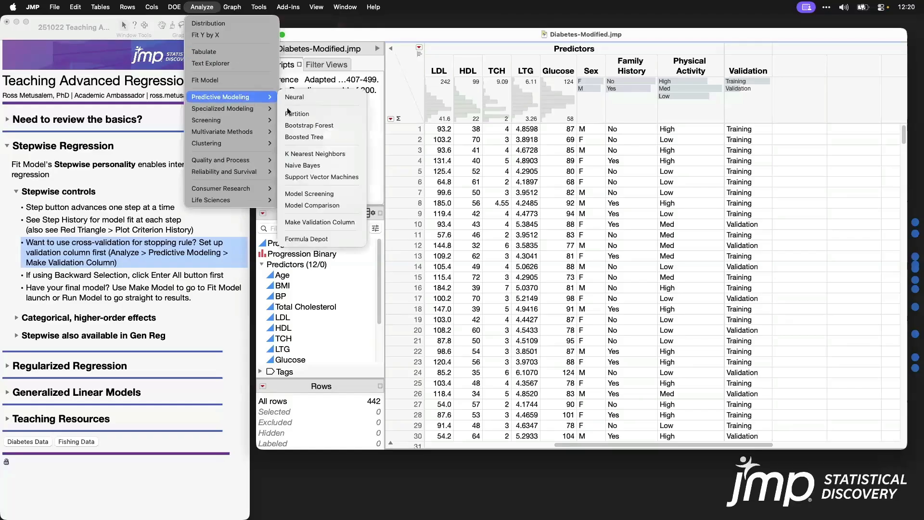
pyautogui.click(338, 224)
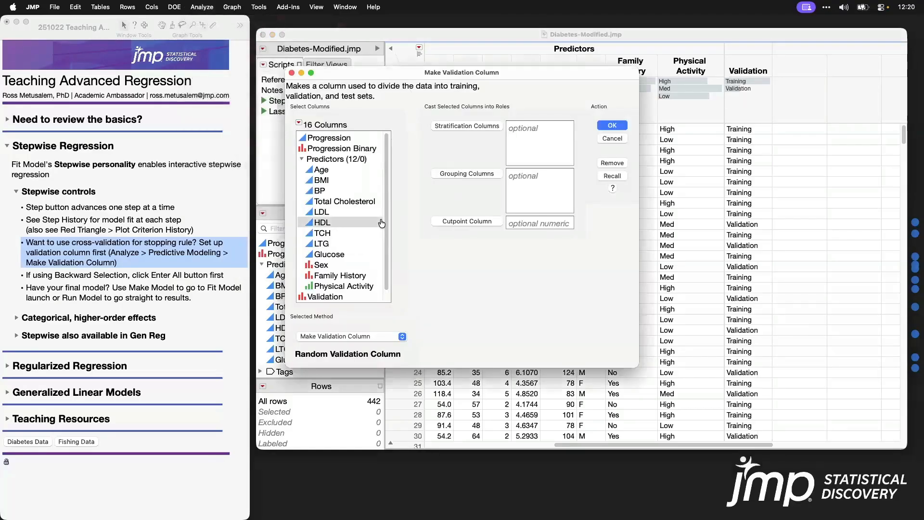
pyautogui.click(390, 336)
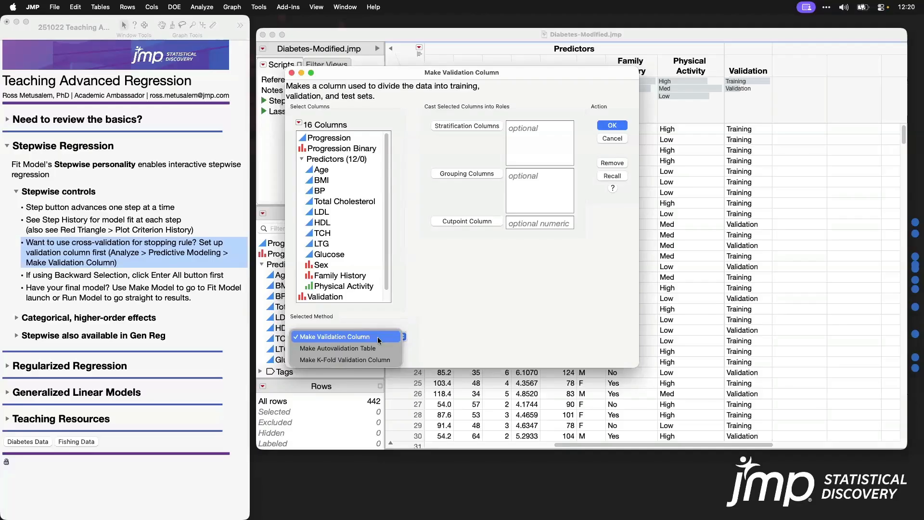
pyautogui.click(388, 362)
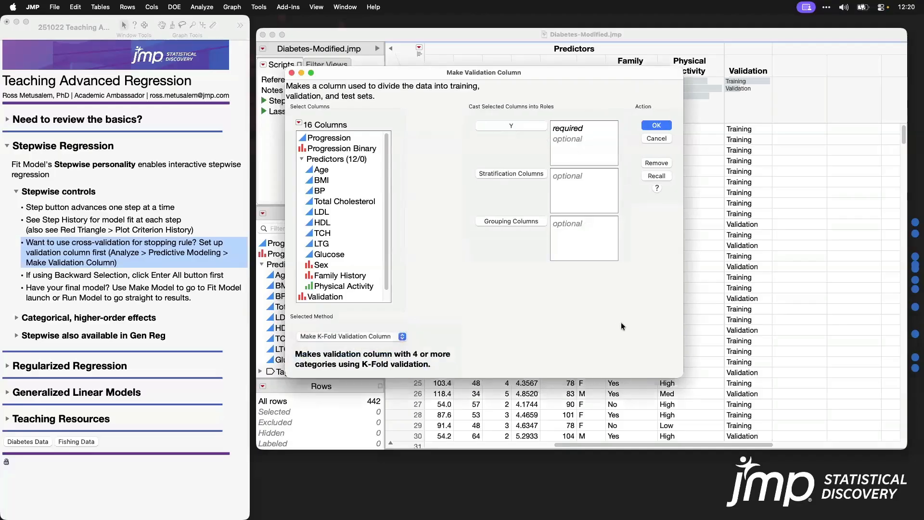
pyautogui.click(329, 138)
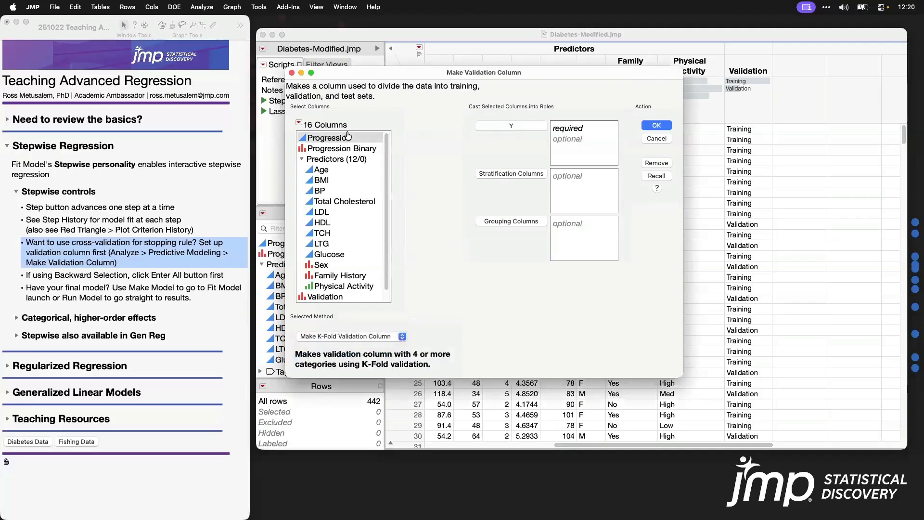
pyautogui.click(511, 127)
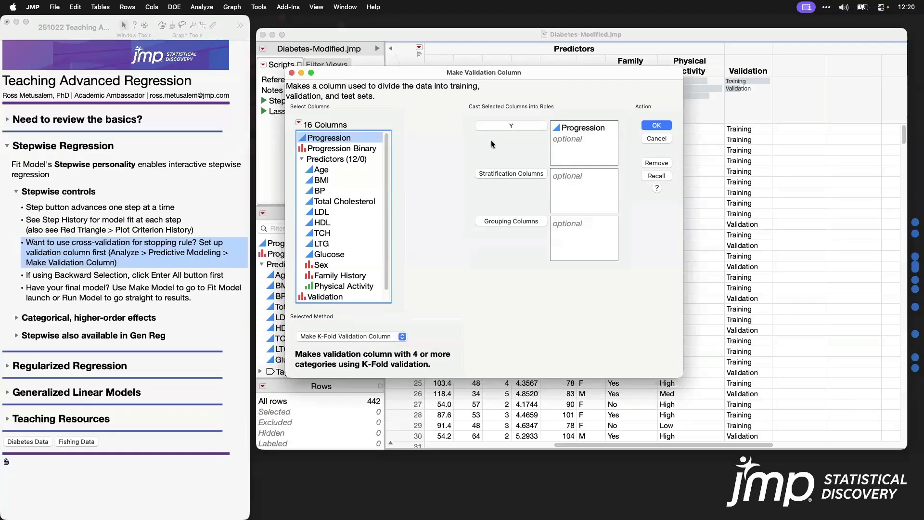
pyautogui.click(652, 127)
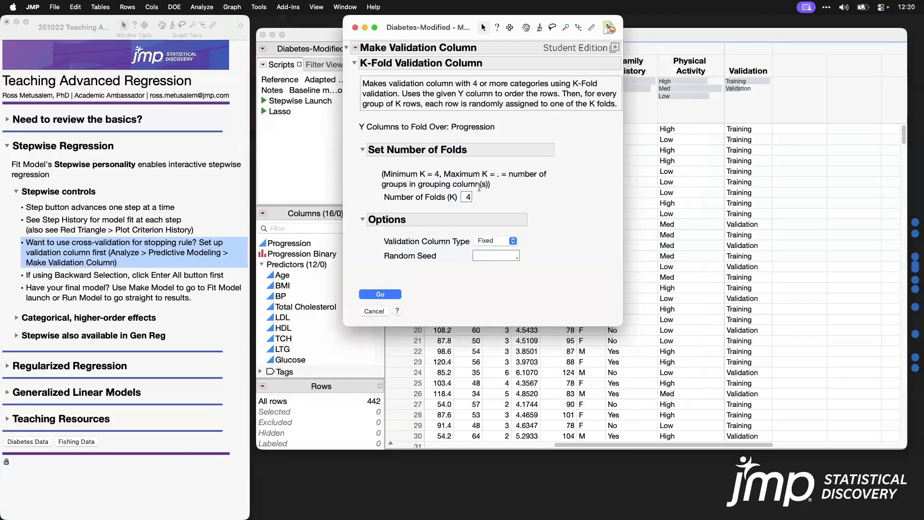
# - Set the number of folds to 5, create the K-fold validation column and select it in the table
pyautogui.moveTo(465, 197); pyautogui.dragTo(559, 189)
pyautogui.write('5')
pyautogui.click(564, 193)
pyautogui.click(385, 295)
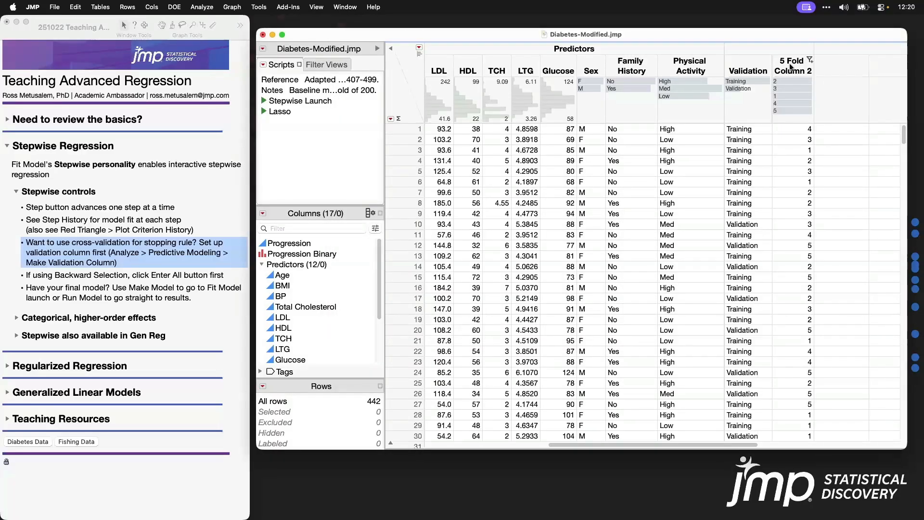
pyautogui.click(789, 64)
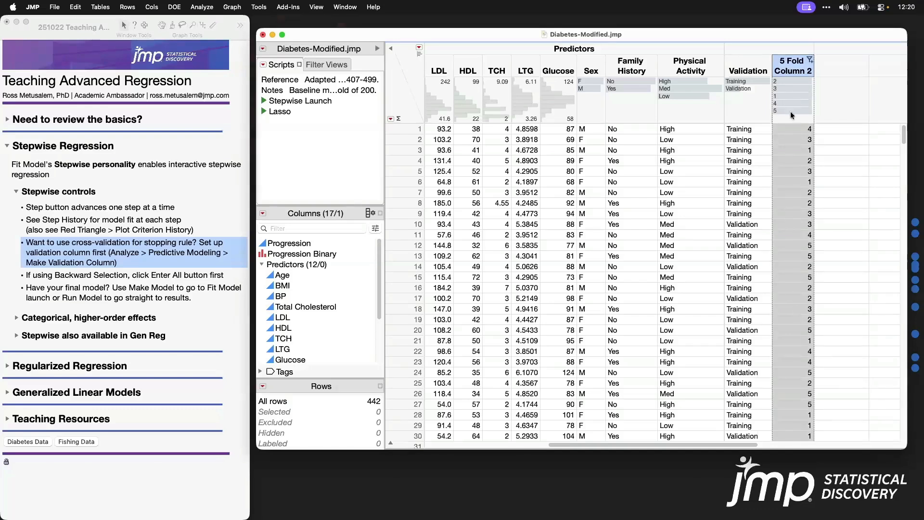
# - Recall the stepwise model for Progression in Fit Model and run it with 5 Fold Column 2 as the validation column
pyautogui.click(206, 7)
pyautogui.click(221, 80)
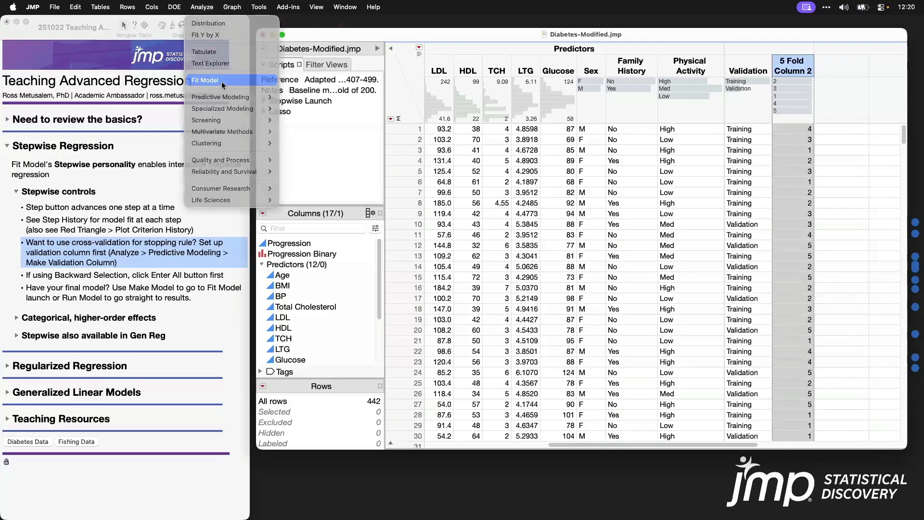
pyautogui.click(638, 93)
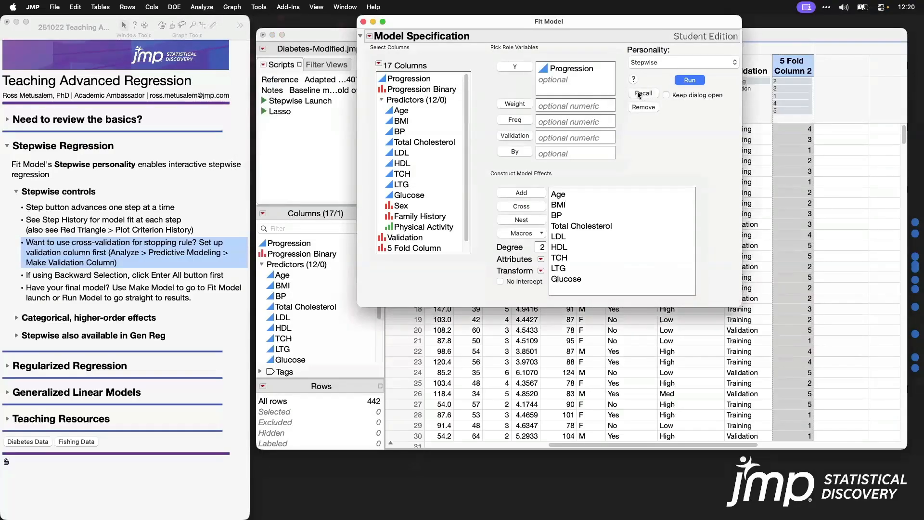
pyautogui.click(584, 72)
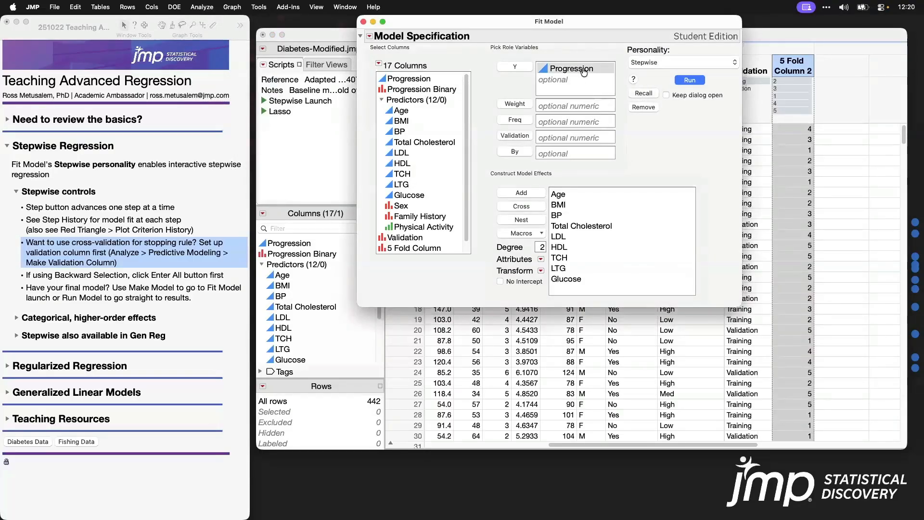
pyautogui.scroll(-1, 424, 230)
pyautogui.click(432, 247)
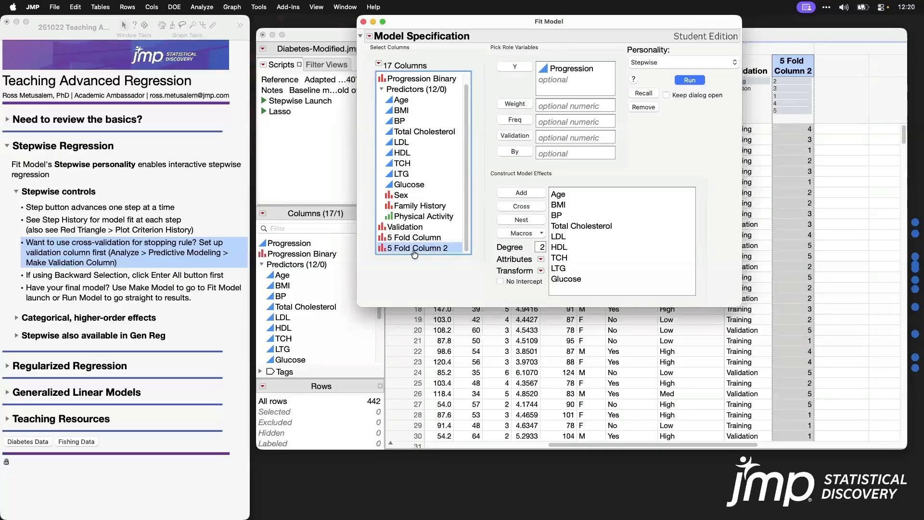
pyautogui.click(523, 138)
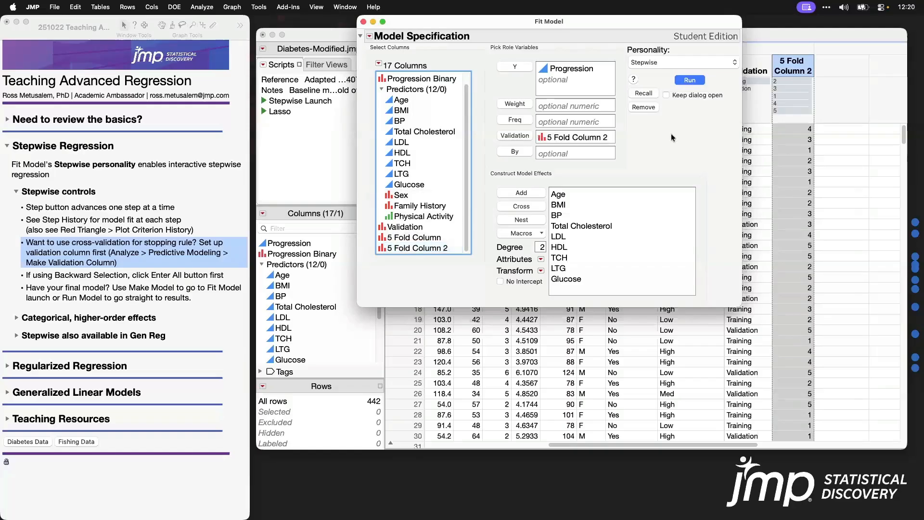
pyautogui.click(700, 79)
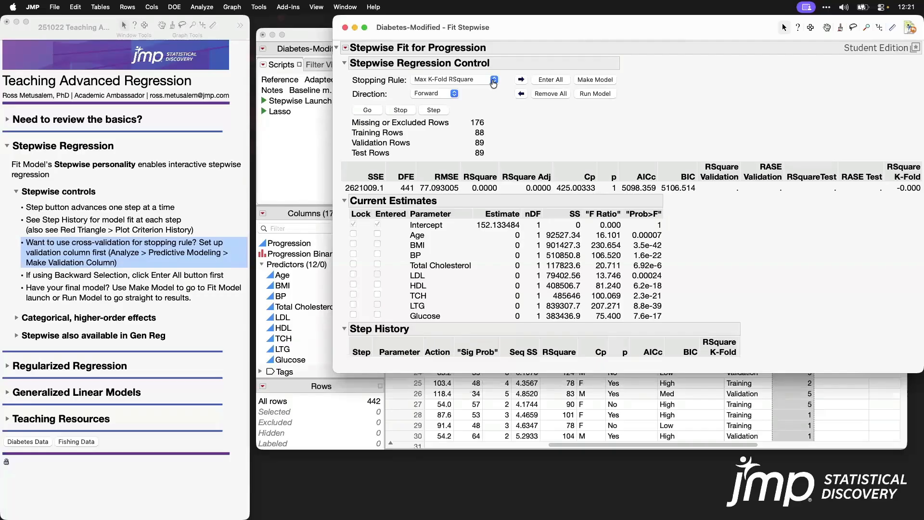
# - Run the forward selection with the Max K-Fold RSquare stopping rule and move the report clear of the data table
pyautogui.click(493, 83)
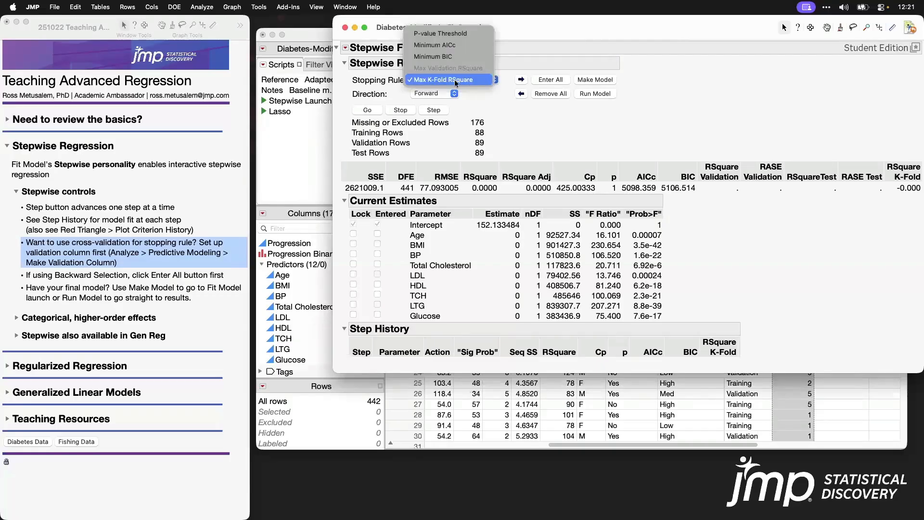
pyautogui.click(437, 81)
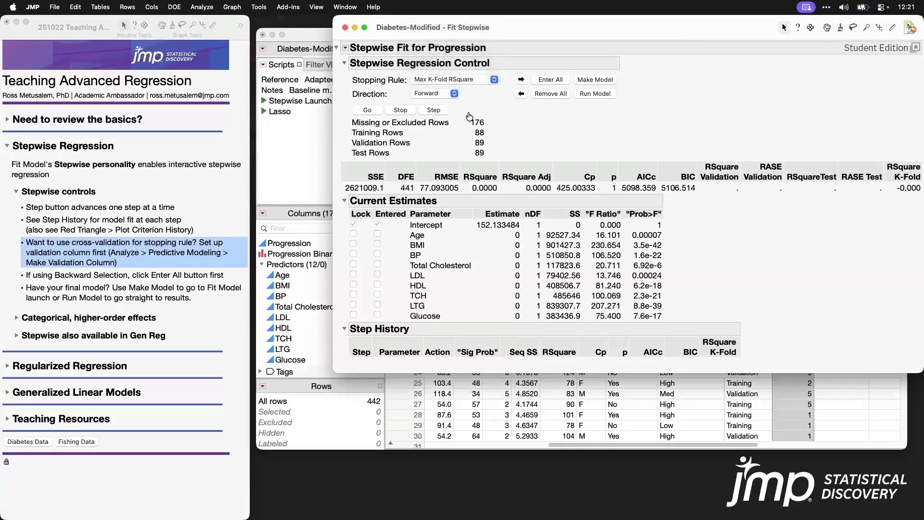
pyautogui.click(375, 111)
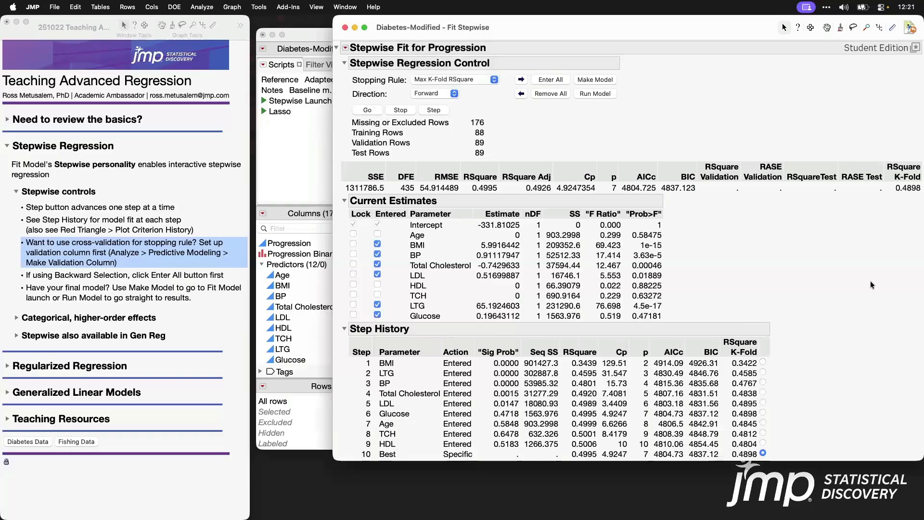
pyautogui.moveTo(726, 35); pyautogui.dragTo(679, 38)
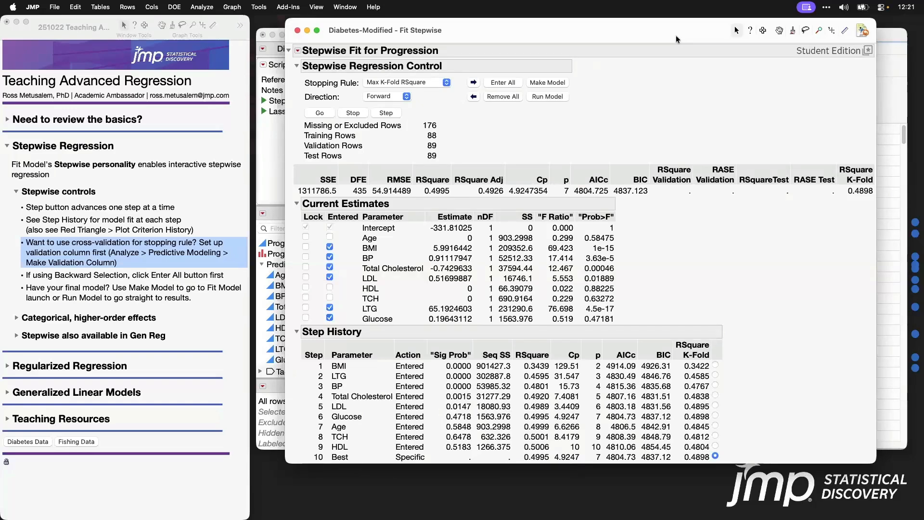
pyautogui.click(896, 34)
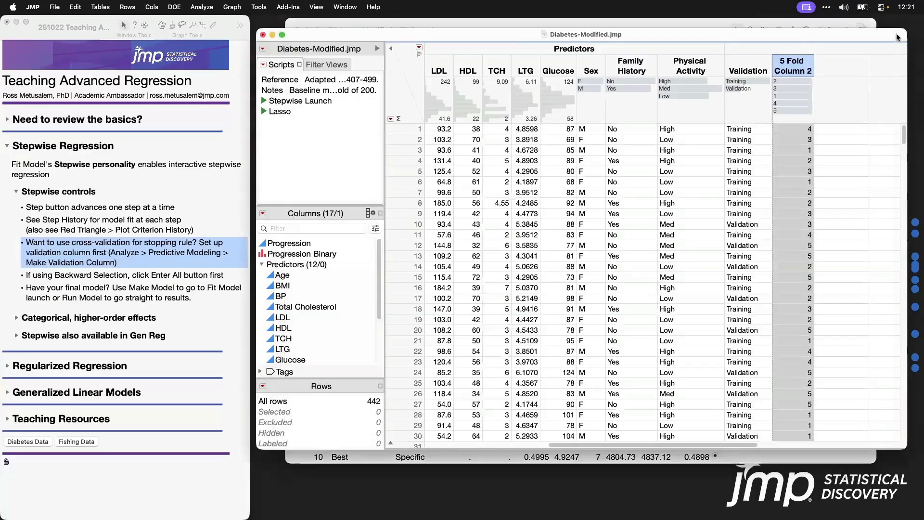
pyautogui.click(438, 20)
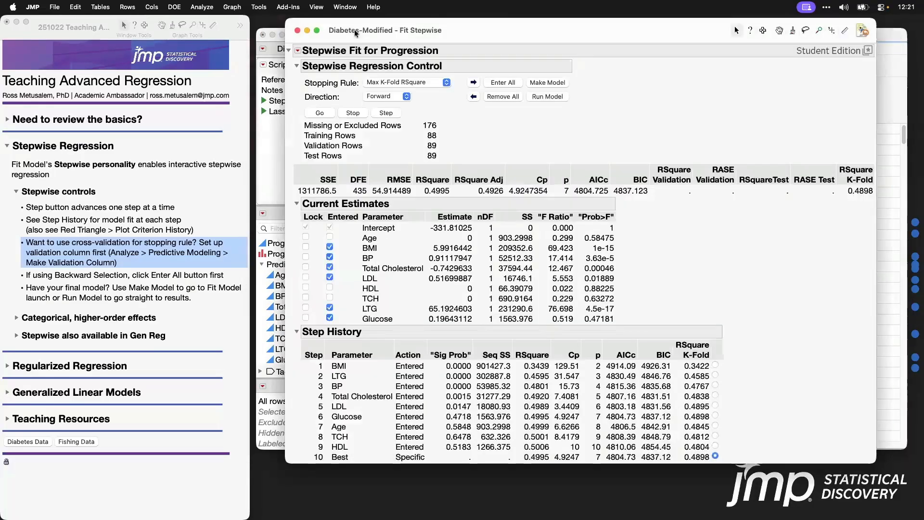
# - Highlight the note on using Backward Selection and redo the stepwise analysis in a fresh report
pyautogui.click(203, 276)
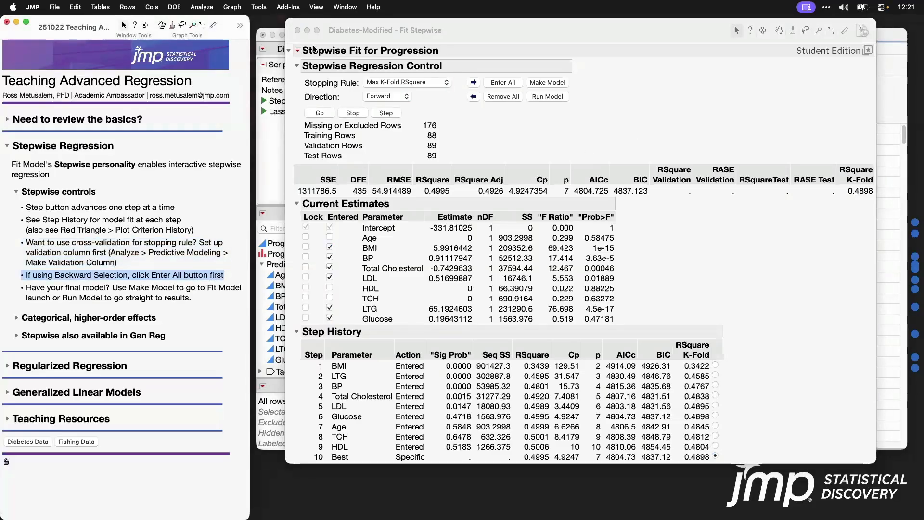
pyautogui.click(298, 51)
pyautogui.click(299, 52)
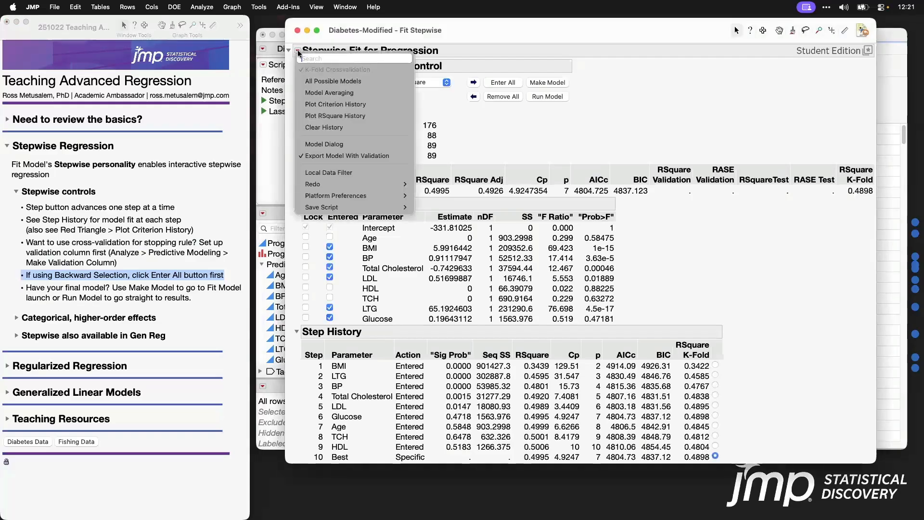
pyautogui.moveTo(367, 185)
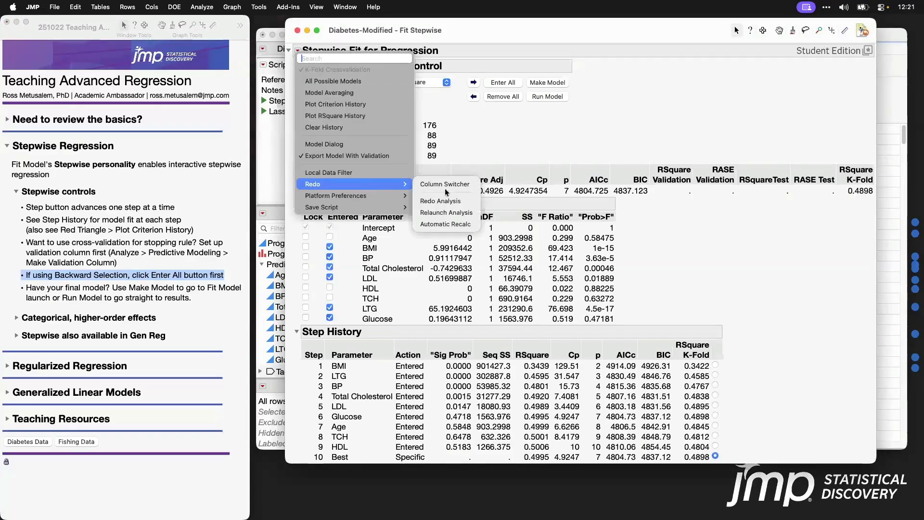
pyautogui.click(440, 201)
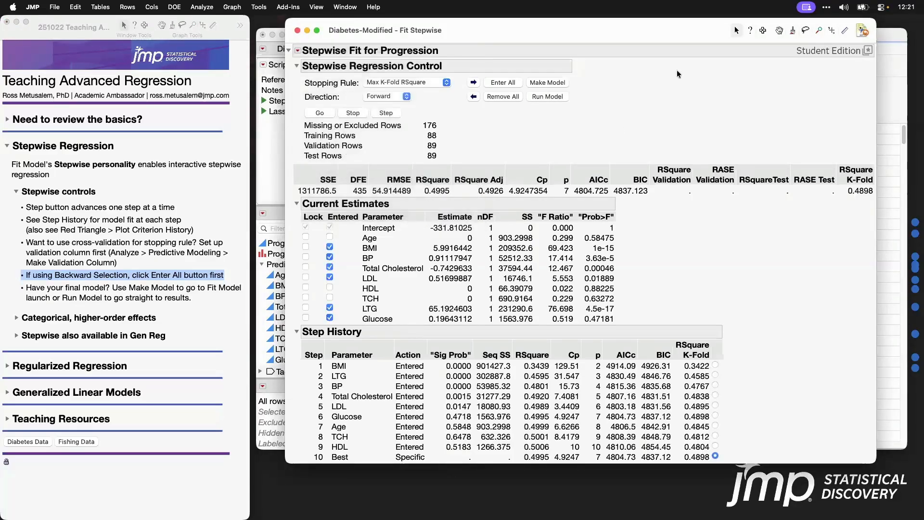
pyautogui.moveTo(491, 30); pyautogui.dragTo(425, 30)
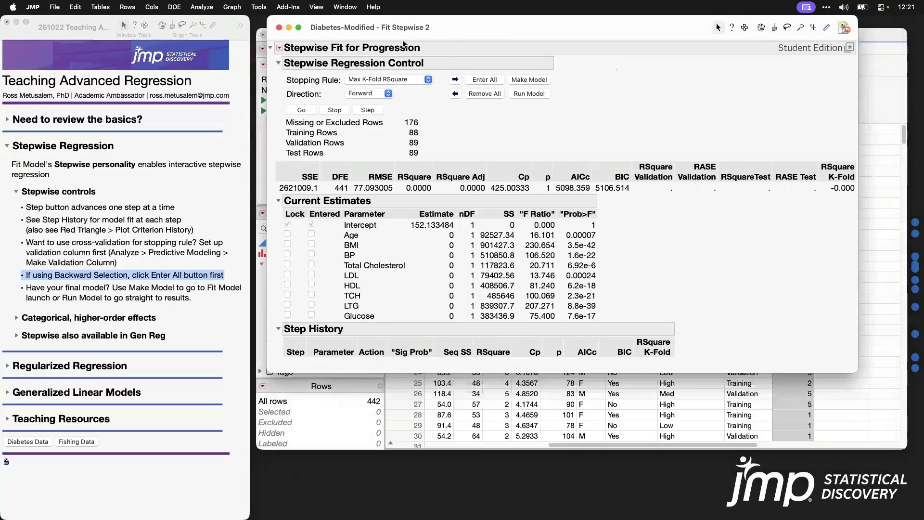
pyautogui.click(280, 48)
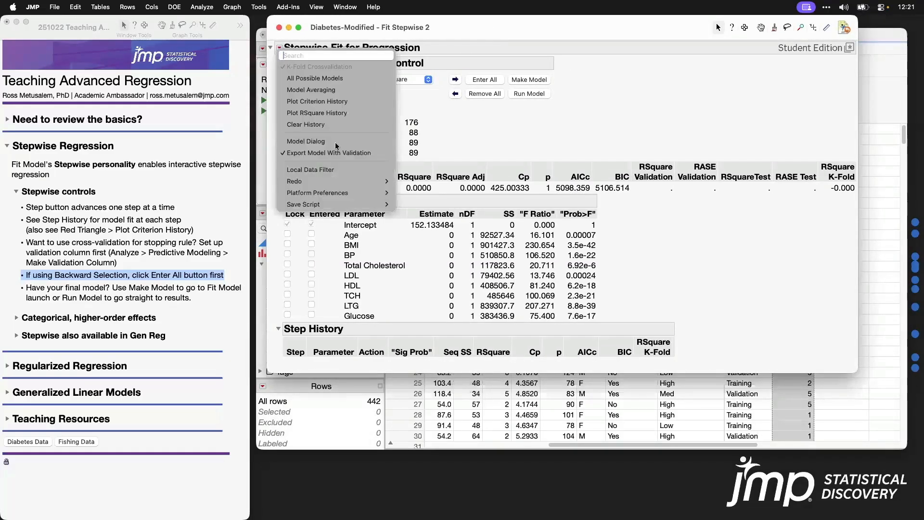
pyautogui.moveTo(353, 179)
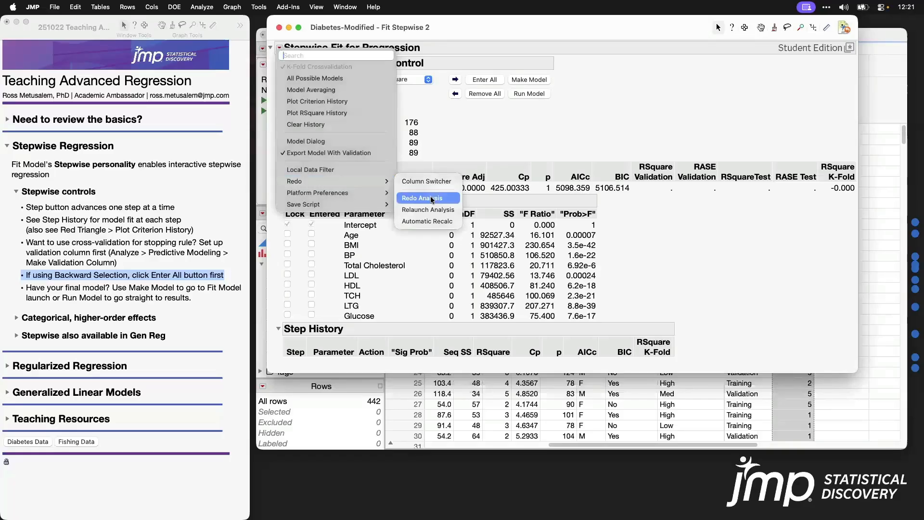
pyautogui.click(656, 127)
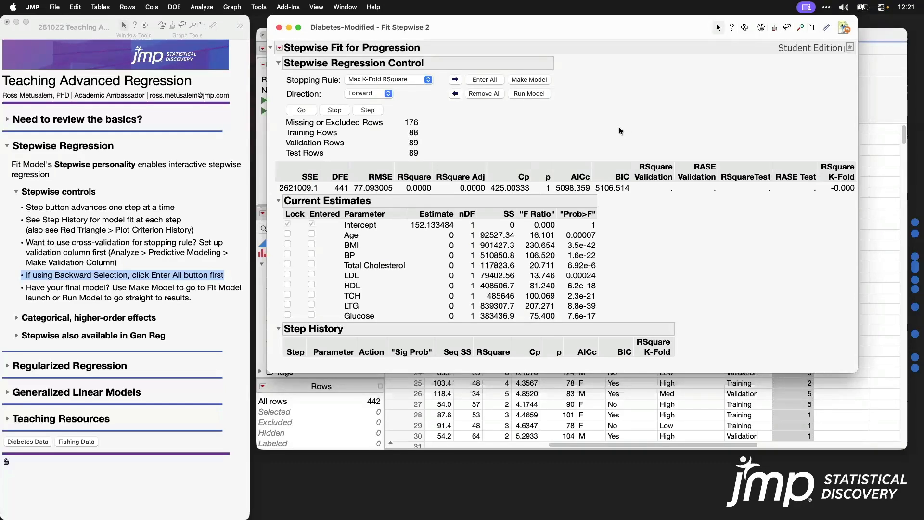
# - Set the selection direction to Backward, try running it from the empty model, and enter all predictors
pyautogui.click(388, 93)
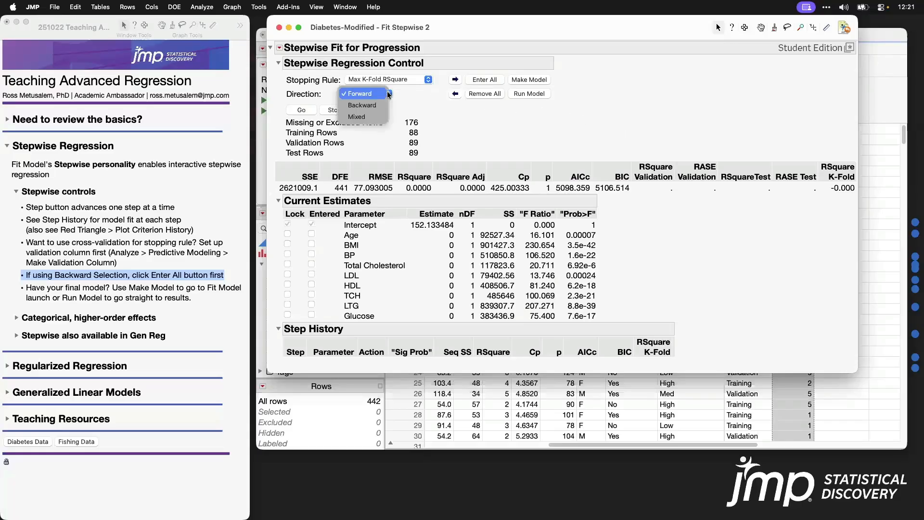
pyautogui.click(379, 105)
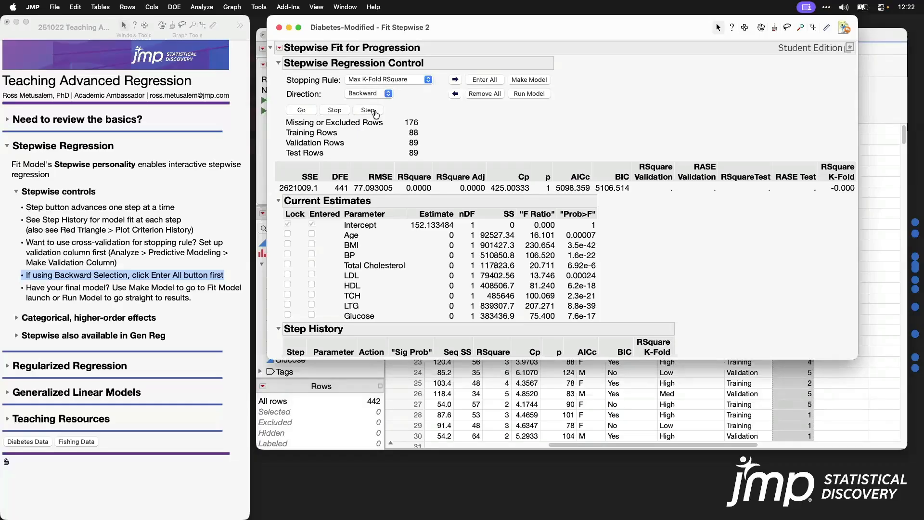
pyautogui.click(375, 112)
pyautogui.click(310, 113)
pyautogui.click(311, 114)
pyautogui.moveTo(618, 217)
pyautogui.mouseDown()
pyautogui.moveTo(623, 305)
pyautogui.moveTo(614, 322)
pyautogui.mouseUp()
pyautogui.click(485, 80)
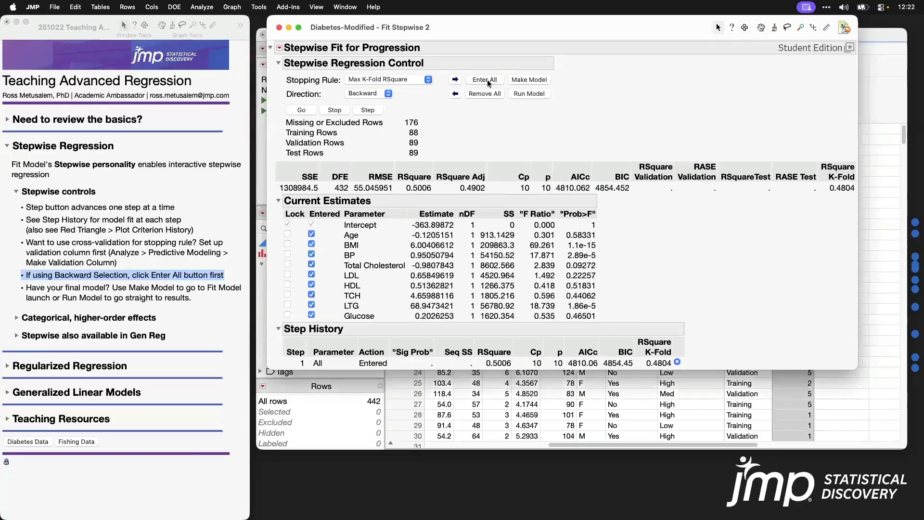
# - Advance the backward selection by three individual steps
pyautogui.click(369, 112)
pyautogui.click(370, 111)
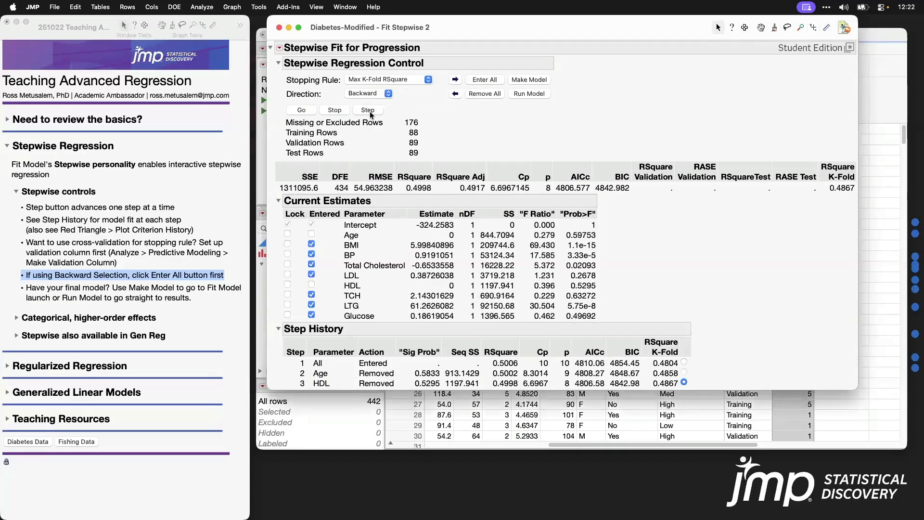
pyautogui.click(369, 111)
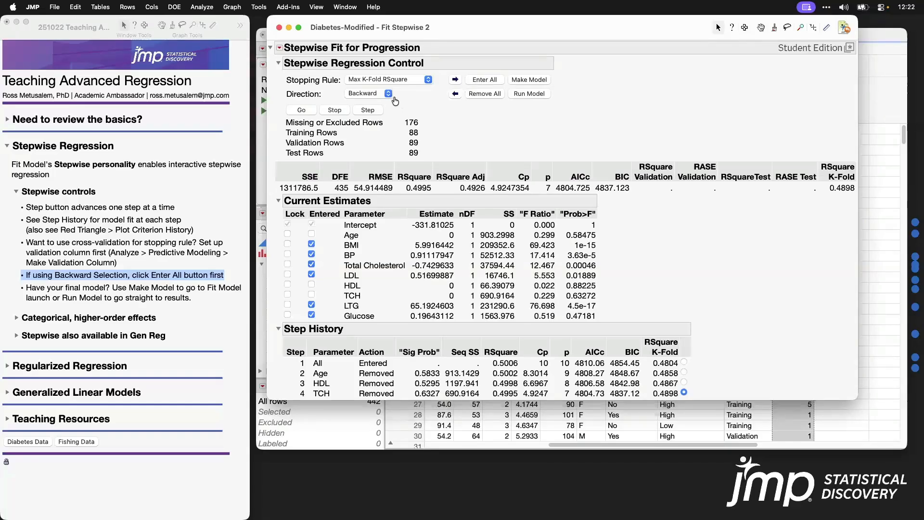
# - Remove all predictors from the model, set the direction to Forward, and run the full selection
pyautogui.click(490, 94)
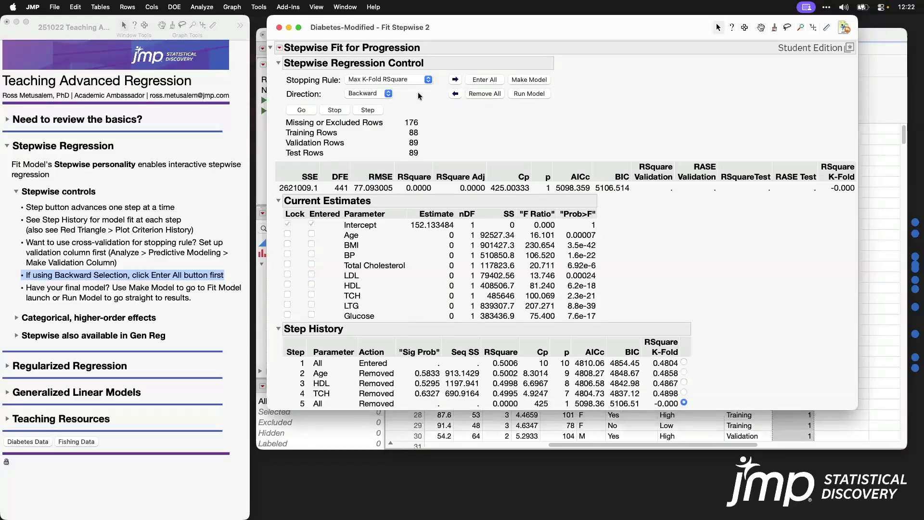
pyautogui.click(373, 93)
pyautogui.click(375, 83)
pyautogui.click(305, 108)
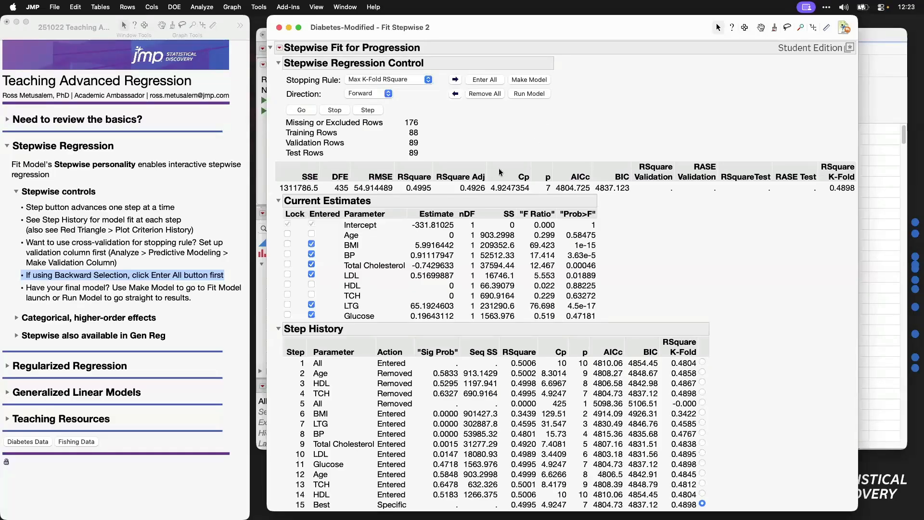
# - Highlight the note on using Make Model or Run Model for the final model and return to the stepwise report
pyautogui.click(164, 287)
pyautogui.click(163, 289)
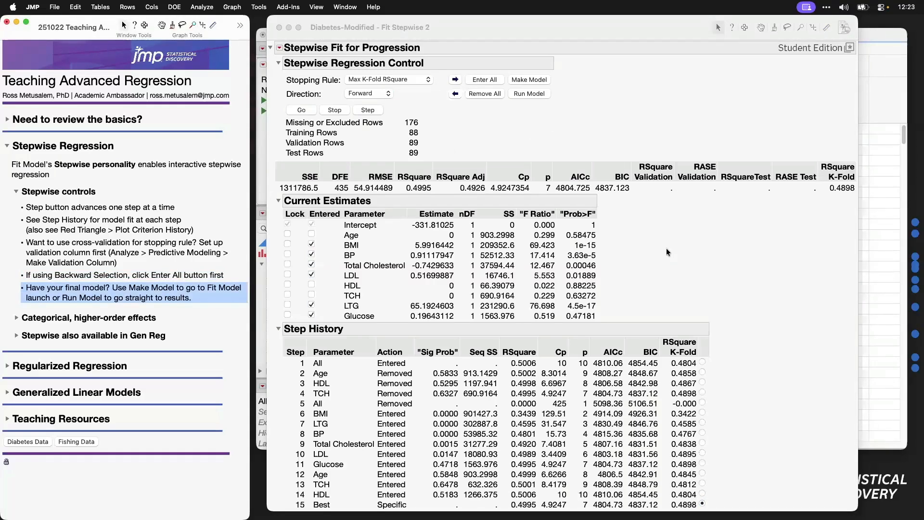
pyautogui.click(358, 250)
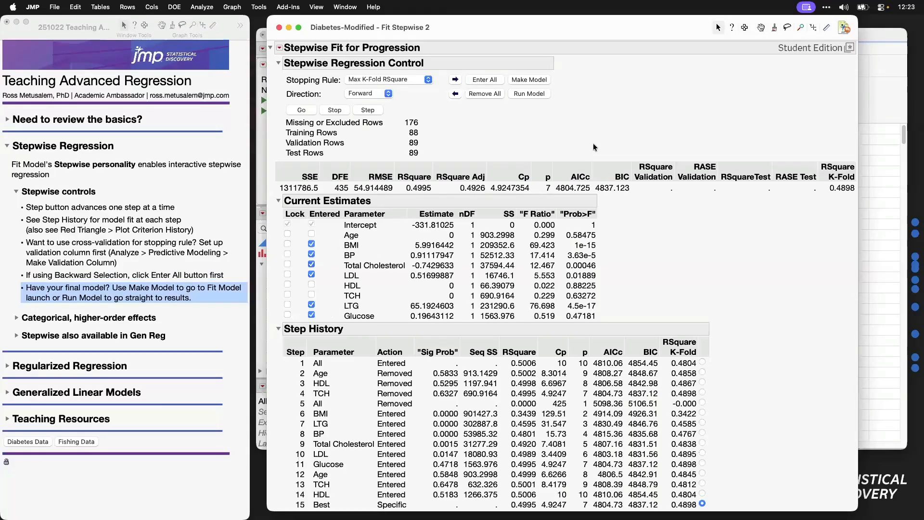
# - Run the selected stepwise model directly to its least squares results, then close the Fit Model report
pyautogui.click(538, 96)
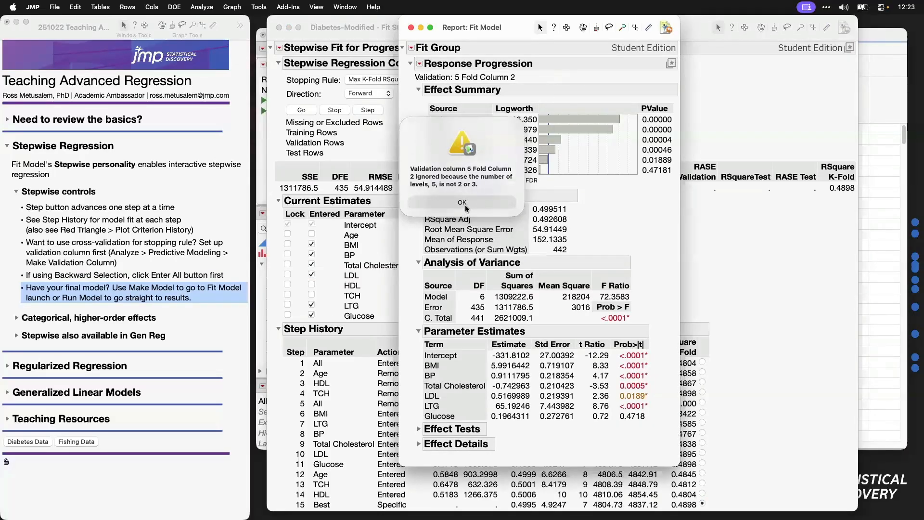
pyautogui.click(462, 203)
pyautogui.moveTo(528, 38); pyautogui.dragTo(511, 38)
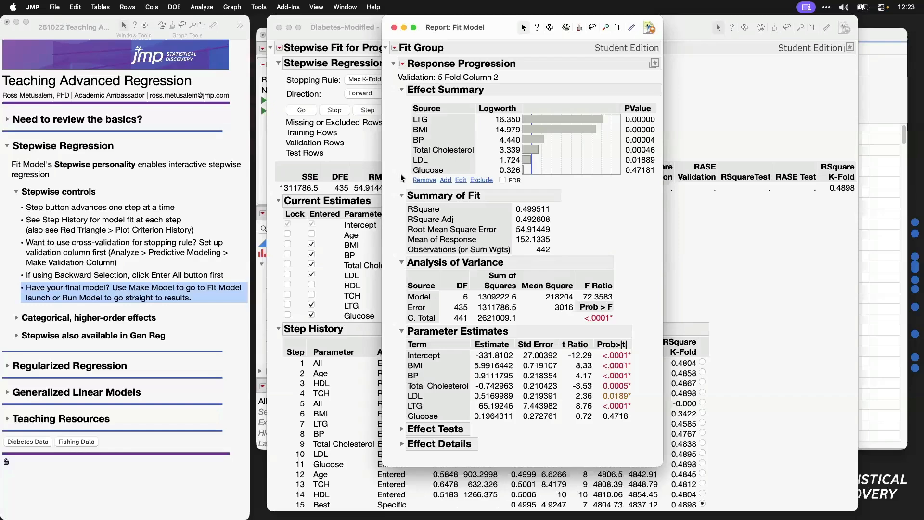
pyautogui.click(394, 28)
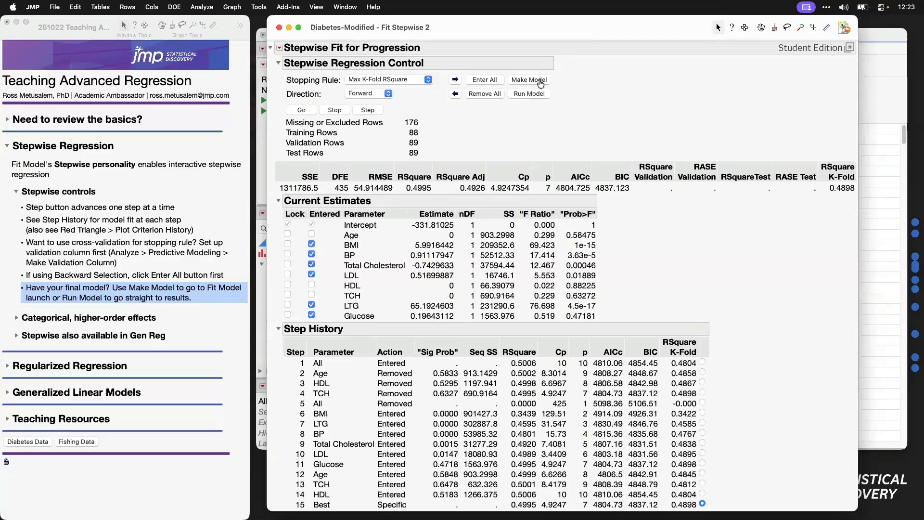
# - Make a model specification from the selected effects, remove 5 Fold Column 2 from the Validation role, and run it
pyautogui.click(539, 81)
pyautogui.moveTo(534, 78); pyautogui.dragTo(530, 36)
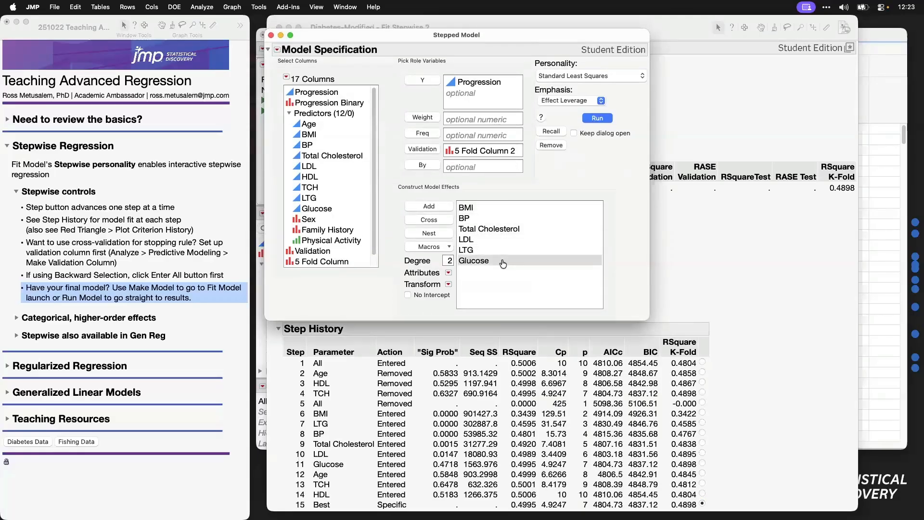
pyautogui.click(502, 150)
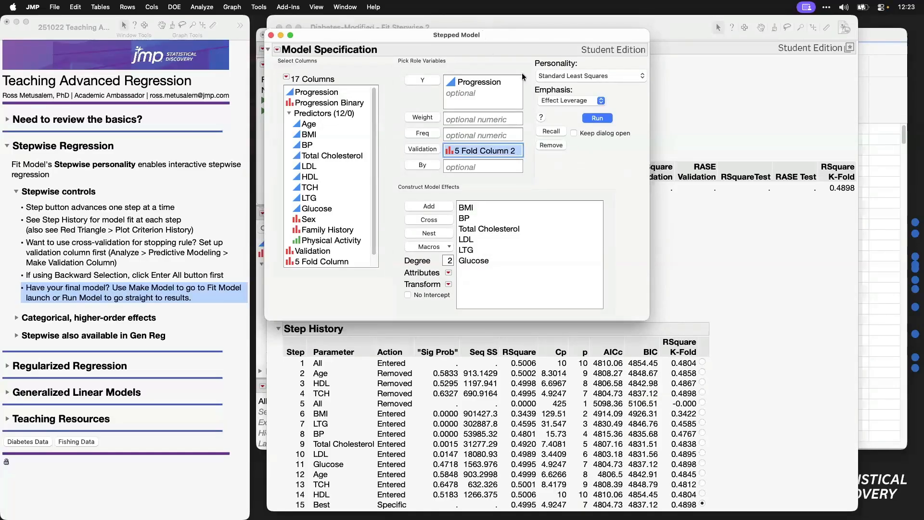
pyautogui.click(551, 145)
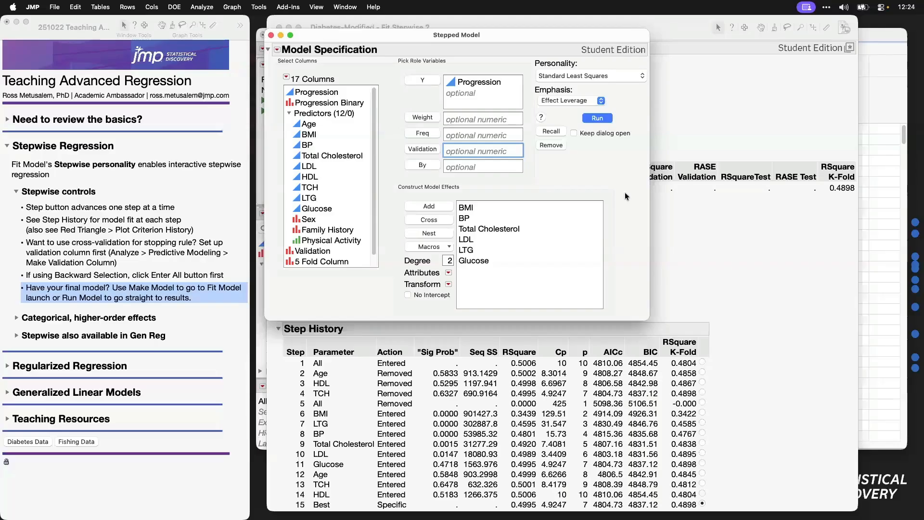
pyautogui.click(597, 118)
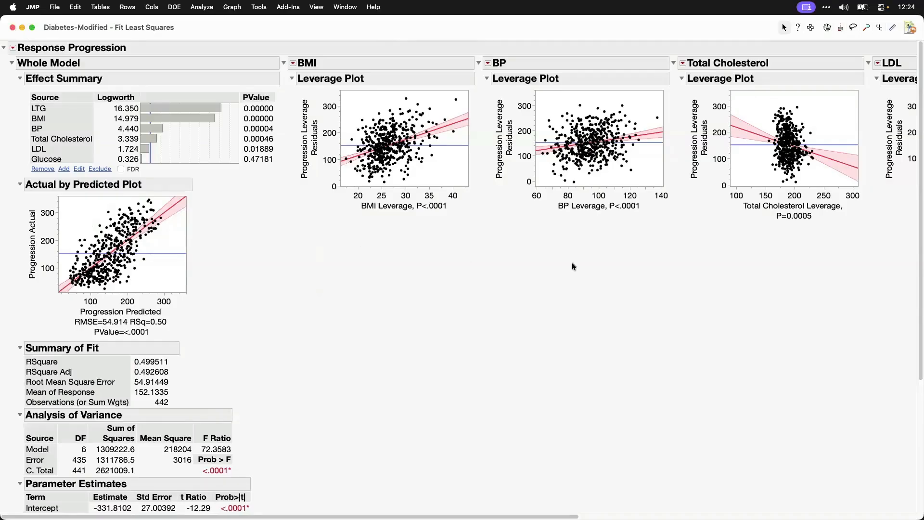
# - Close the least squares and stepwise reports, and swap the Stepwise controls notes for the Categorical, higher-order effects notes
pyautogui.click(13, 27)
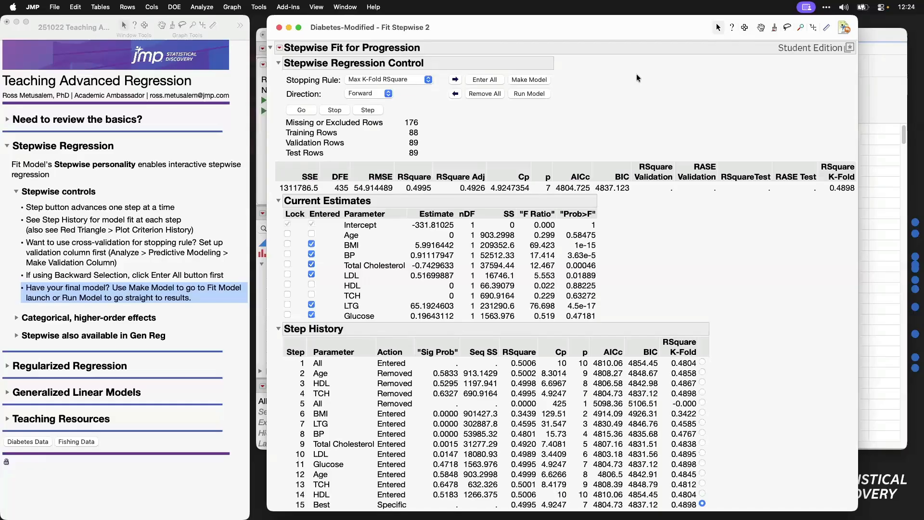
pyautogui.click(279, 28)
pyautogui.click(178, 298)
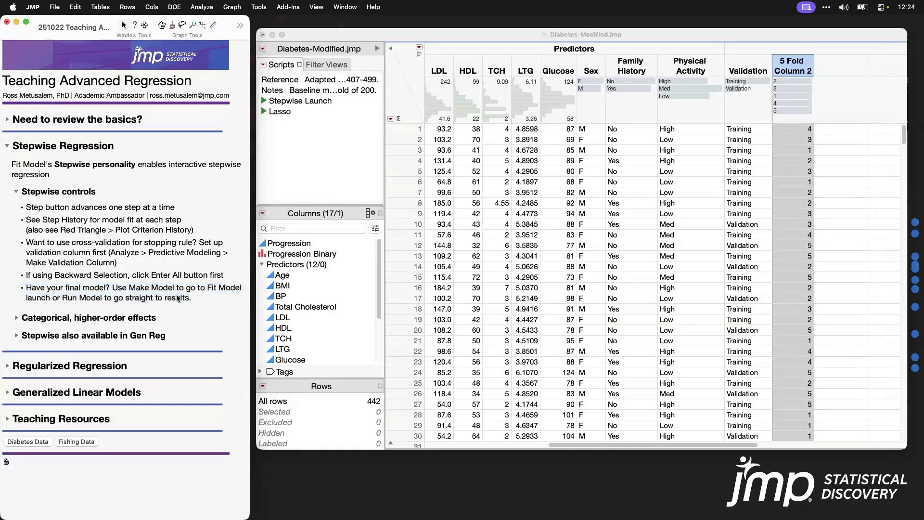
pyautogui.click(16, 192)
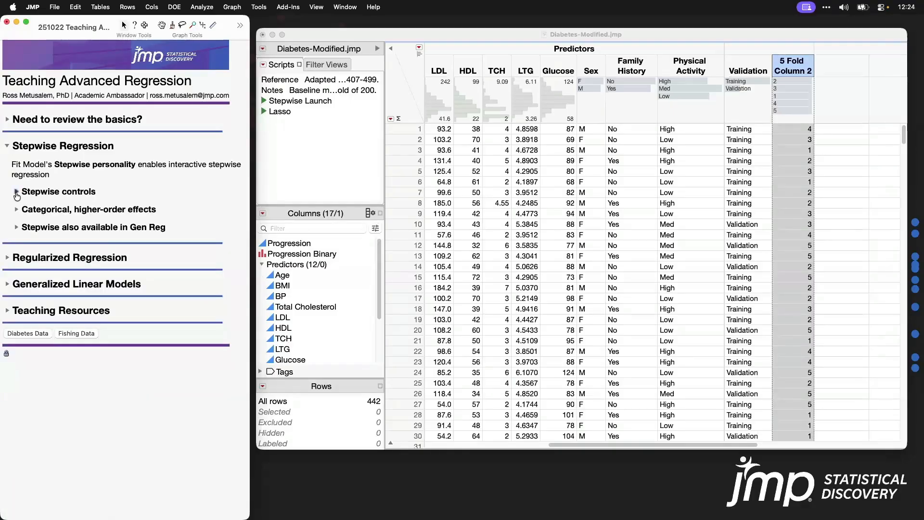
pyautogui.click(17, 209)
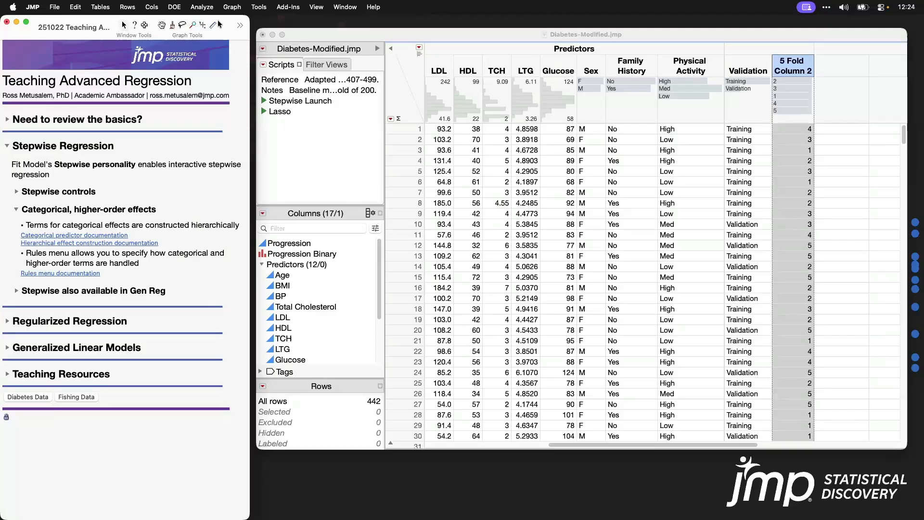
# - Start a new Fit Model with Progression as Y and add all predictors as a Factorial to Degree 2
pyautogui.click(201, 7)
pyautogui.click(245, 81)
pyautogui.click(497, 79)
pyautogui.click(583, 67)
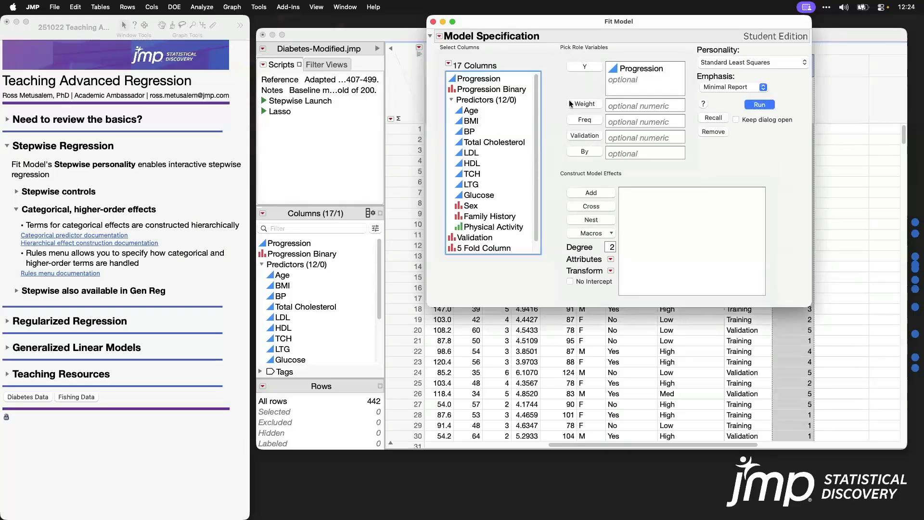
pyautogui.click(511, 101)
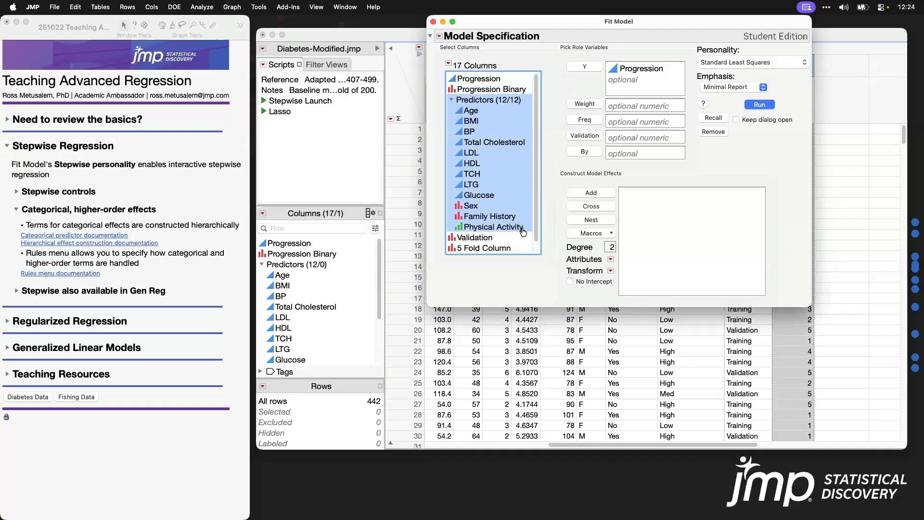
pyautogui.click(594, 234)
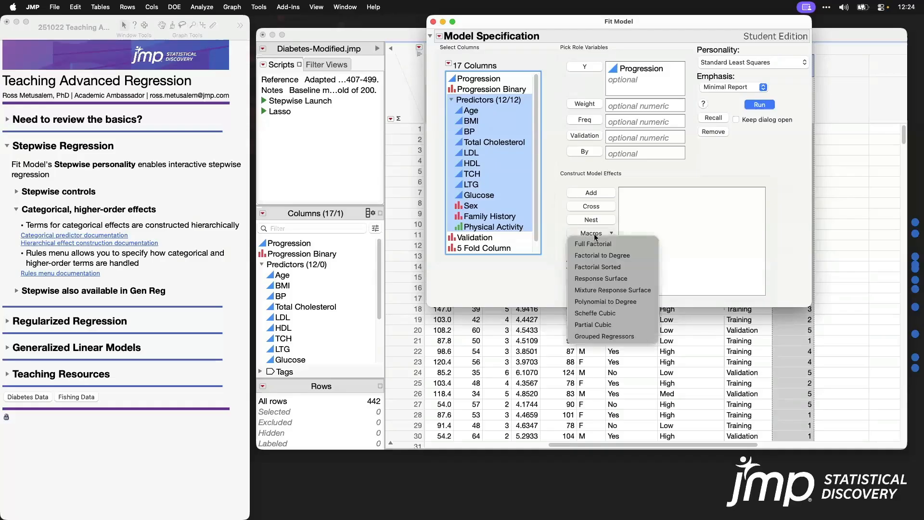
pyautogui.click(632, 258)
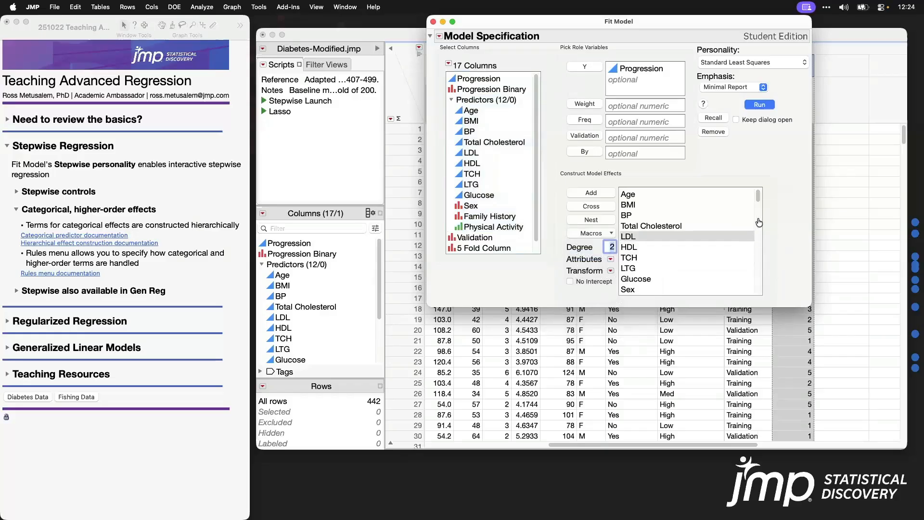
pyautogui.moveTo(759, 195); pyautogui.dragTo(697, 175)
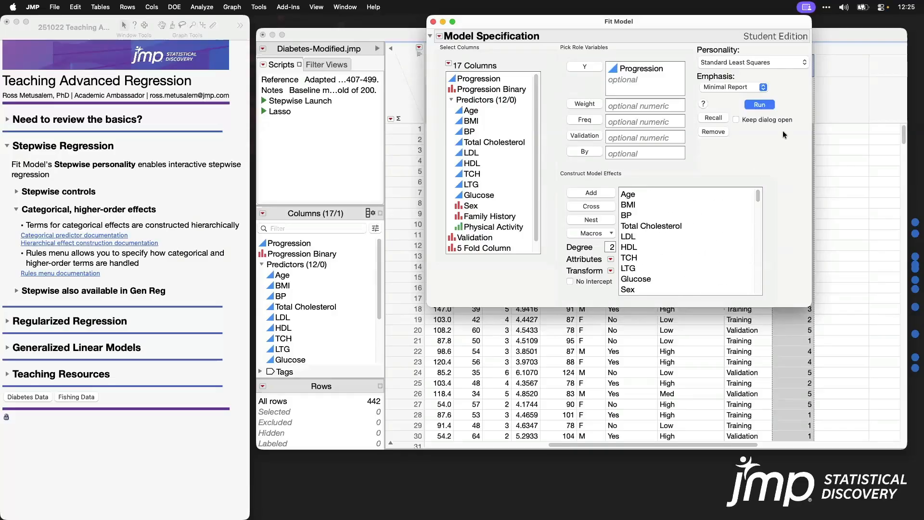
# - Set the model personality to Stepwise, run it, and move the report clear of the data table's edge
pyautogui.moveTo(714, 25); pyautogui.dragTo(621, 19)
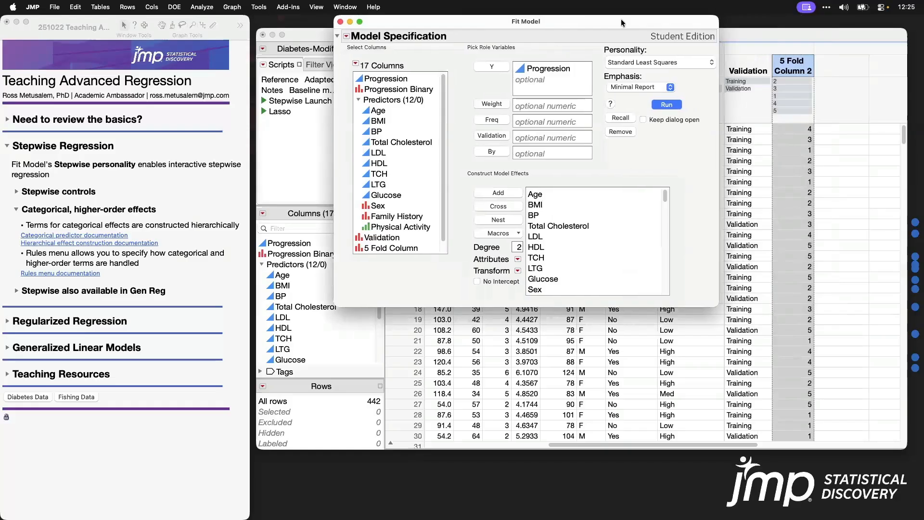
pyautogui.click(706, 63)
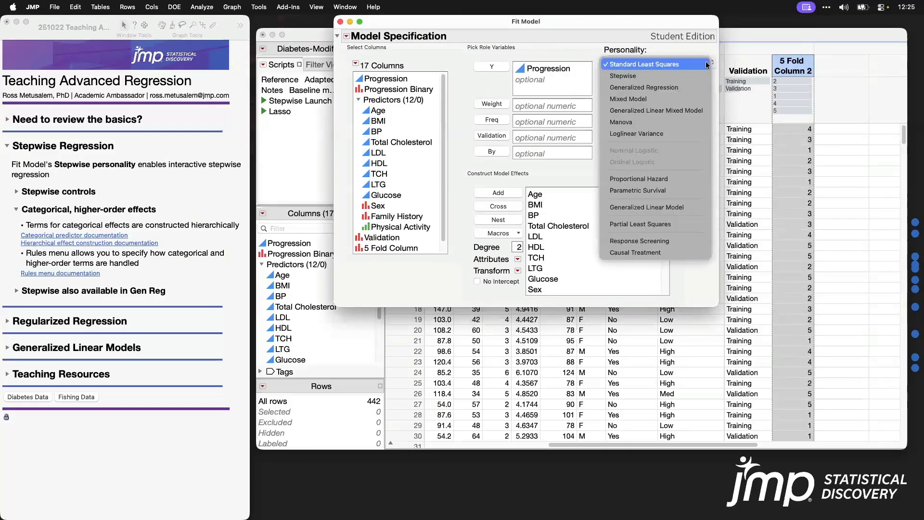
pyautogui.click(699, 74)
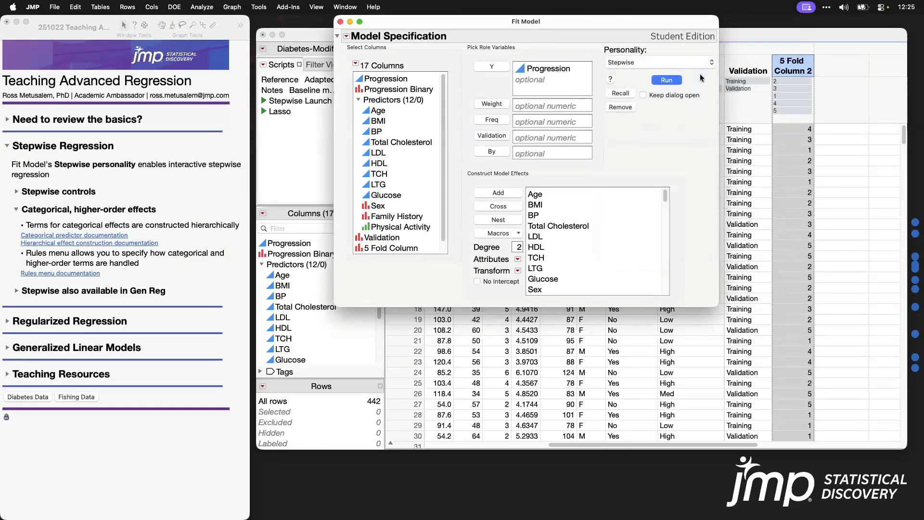
pyautogui.click(666, 80)
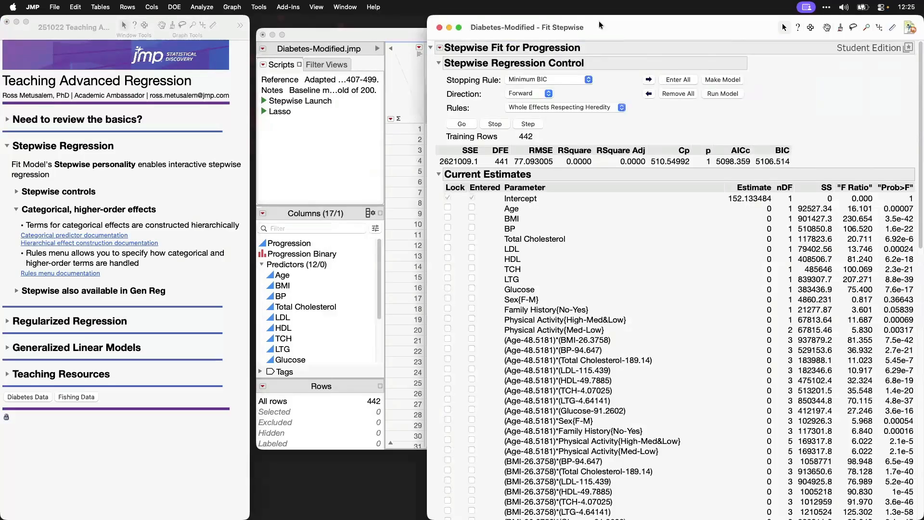
pyautogui.moveTo(600, 25); pyautogui.dragTo(448, 25)
# - Examine the main-effect and interaction terms in Current Estimates, marking the Sex, Family History and Physical Activity terms
pyautogui.scroll(-3, 579, 349)
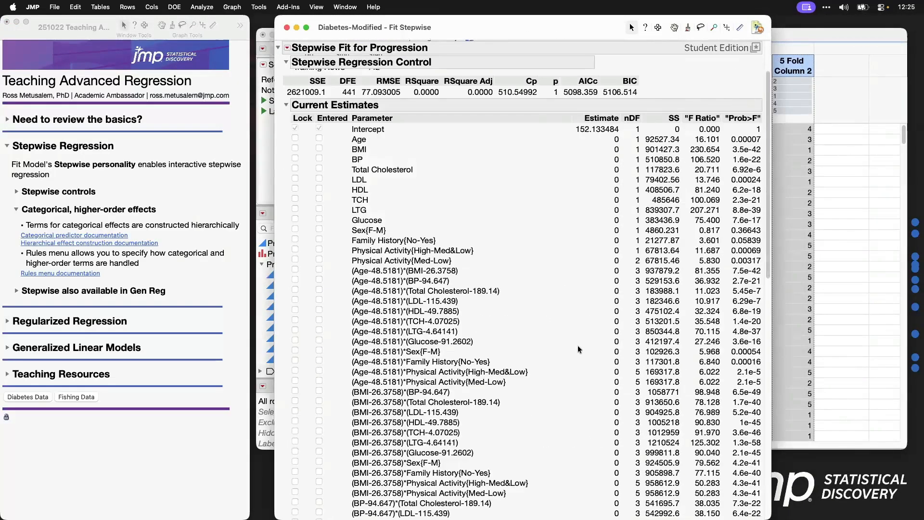
pyautogui.scroll(-15, 578, 345)
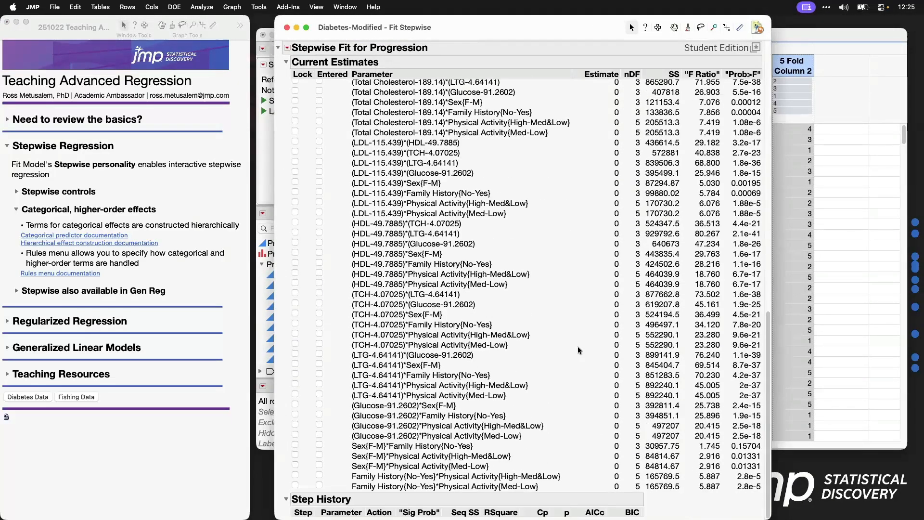
pyautogui.scroll(12, 577, 346)
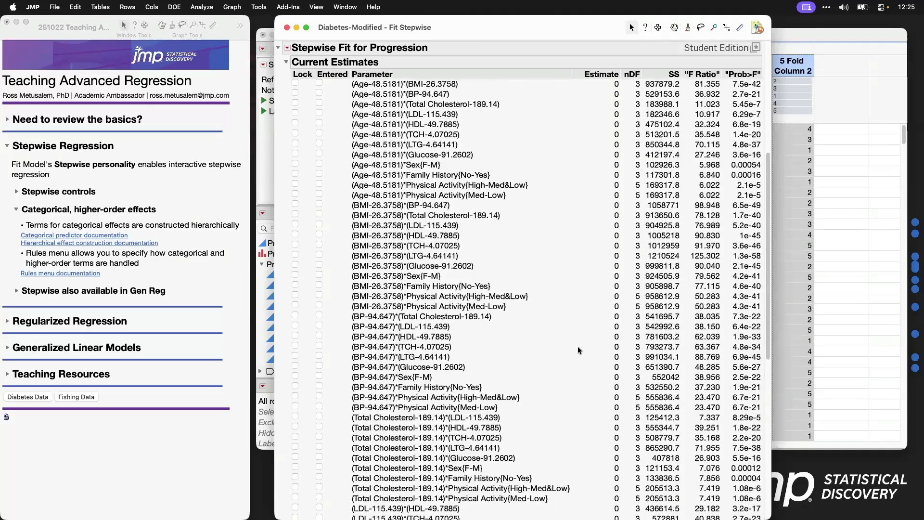
pyautogui.scroll(4, 578, 346)
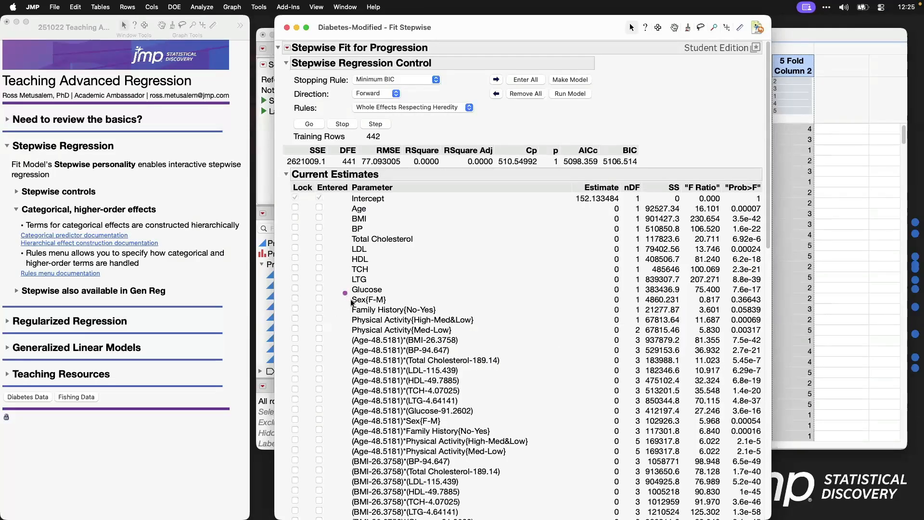
pyautogui.moveTo(344, 292)
pyautogui.mouseDown()
pyautogui.moveTo(365, 309)
pyautogui.moveTo(388, 307)
pyautogui.mouseUp()
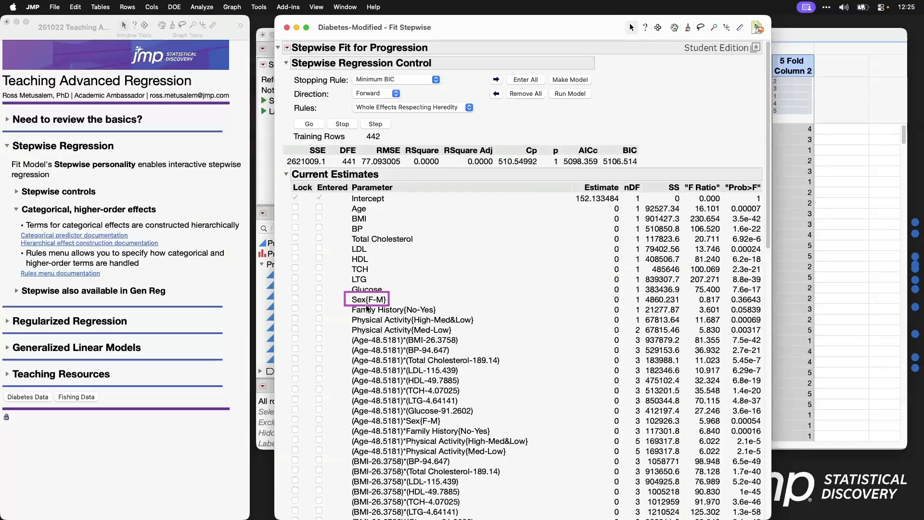
pyautogui.press('Escape')
pyautogui.moveTo(348, 305); pyautogui.dragTo(438, 317)
pyautogui.moveTo(347, 310)
pyautogui.mouseDown()
pyautogui.moveTo(358, 324)
pyautogui.moveTo(425, 343)
pyautogui.moveTo(476, 336)
pyautogui.mouseUp()
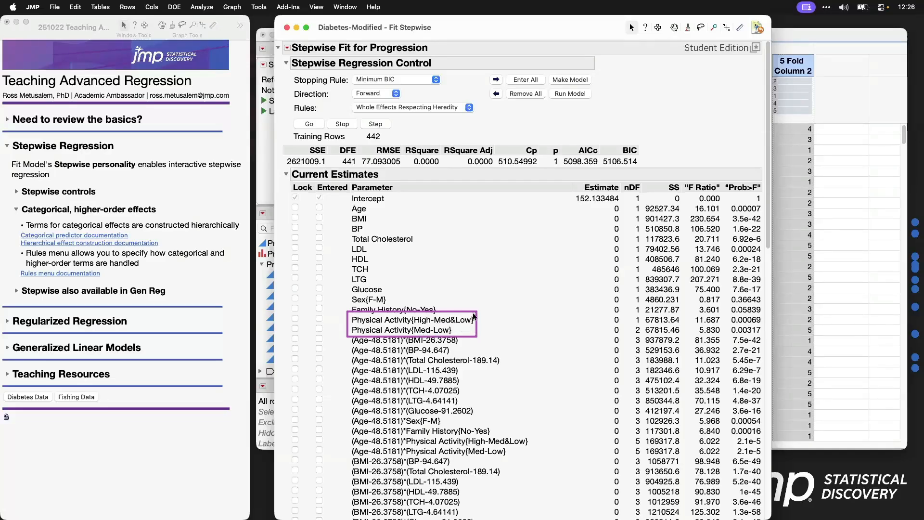
# - Highlight the note on hierarchically constructed categorical terms, clear that highlight, and mark the Rules setting in the stepwise controls
pyautogui.click(200, 231)
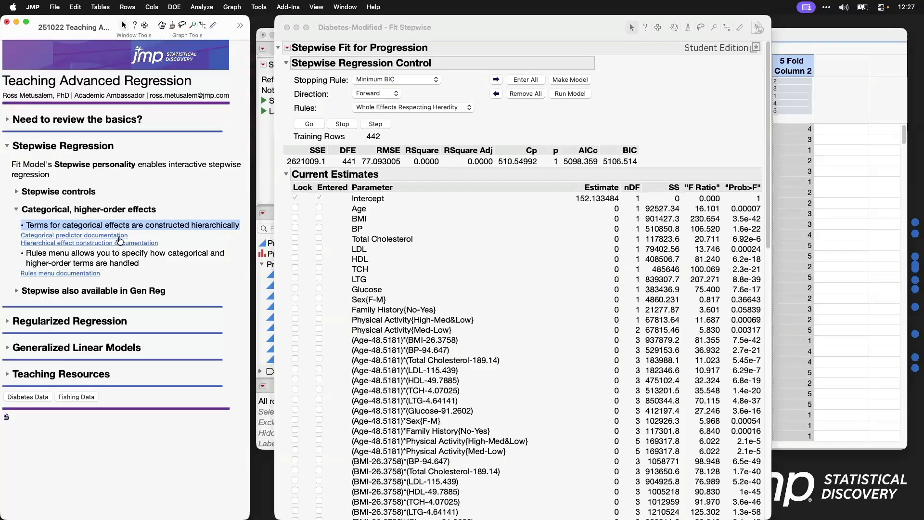
pyautogui.click(169, 226)
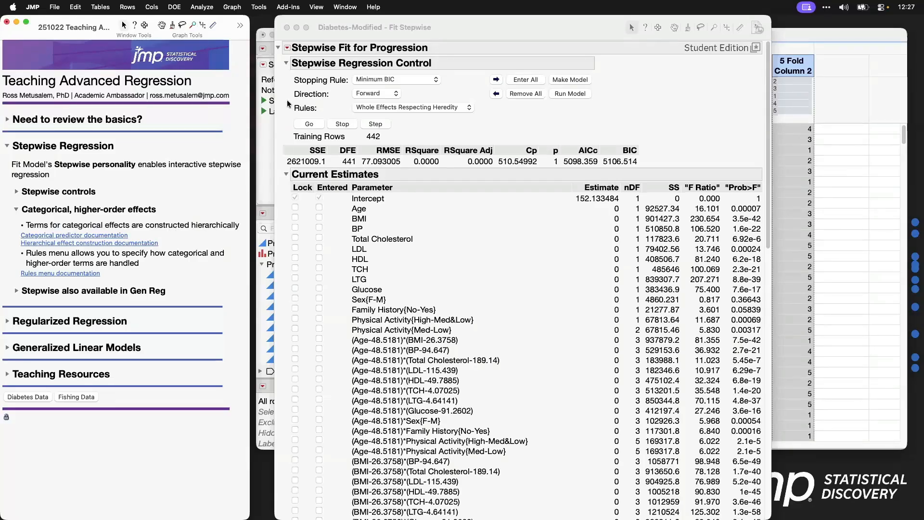
pyautogui.moveTo(287, 100)
pyautogui.mouseDown()
pyautogui.moveTo(336, 117)
pyautogui.moveTo(404, 117)
pyautogui.mouseUp()
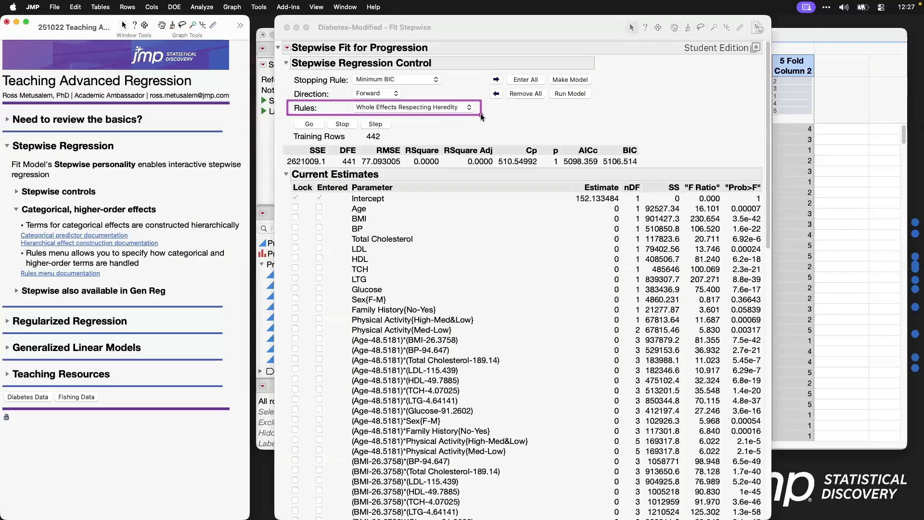
# - Highlight the Rules note, mark the Physical Activity terms, and run forward selection with Rules set to No Rules
pyautogui.click(176, 259)
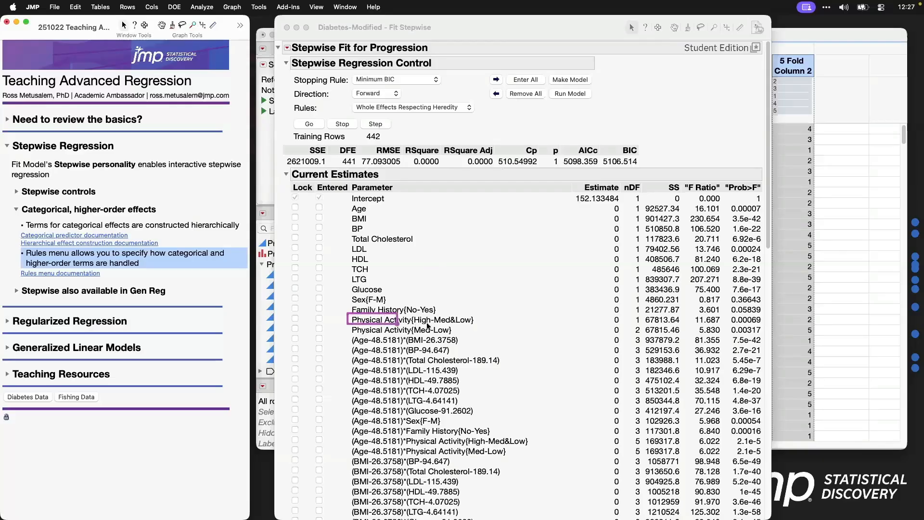
pyautogui.moveTo(427, 322)
pyautogui.mouseDown()
pyautogui.moveTo(482, 327)
pyautogui.moveTo(468, 336)
pyautogui.mouseUp()
pyautogui.click(463, 108)
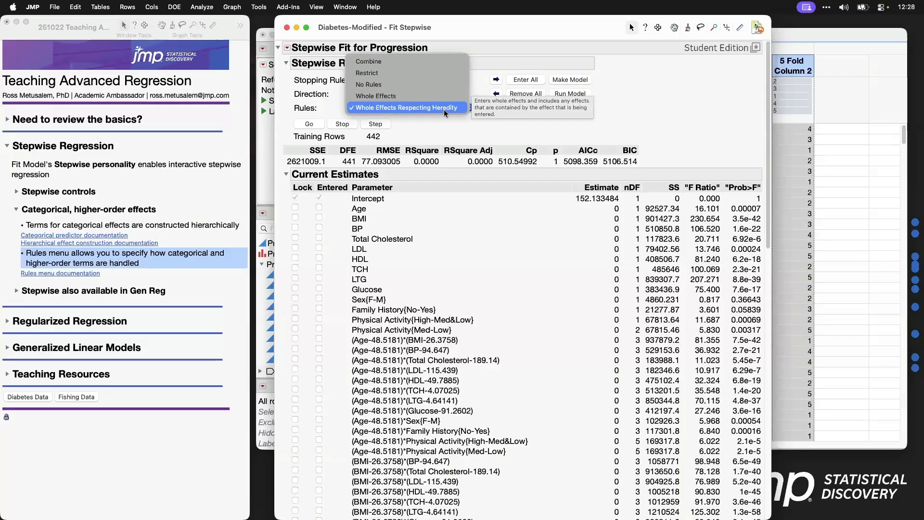
pyautogui.click(421, 84)
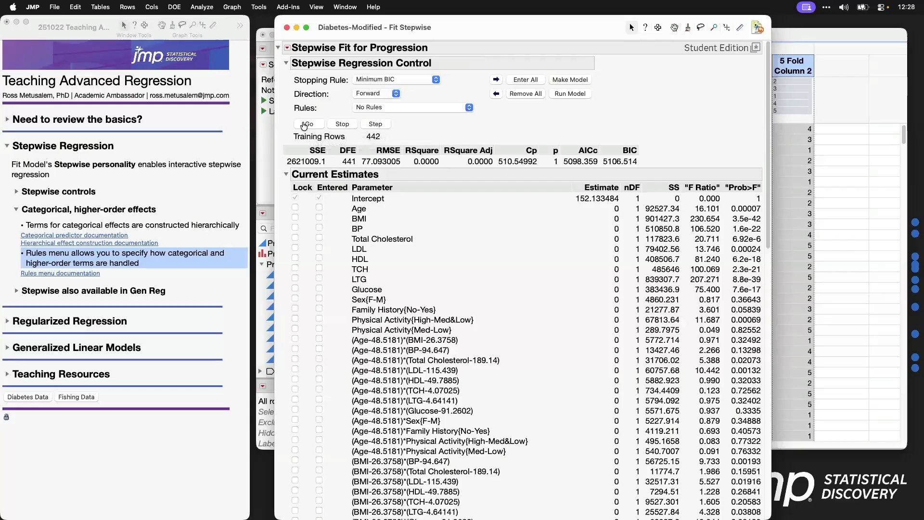
pyautogui.click(306, 124)
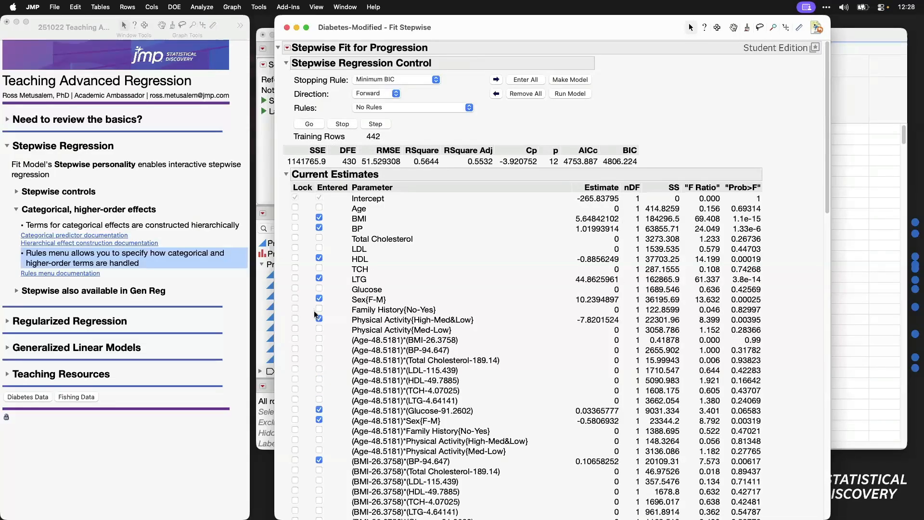
# - Mark Physical Activity{High-Med&Low}, the Age by Glucose interaction, and the Age and Glucose main effects in Current Estimates, and clear the marks
pyautogui.moveTo(310, 312)
pyautogui.mouseDown()
pyautogui.moveTo(369, 331)
pyautogui.moveTo(478, 329)
pyautogui.mouseUp()
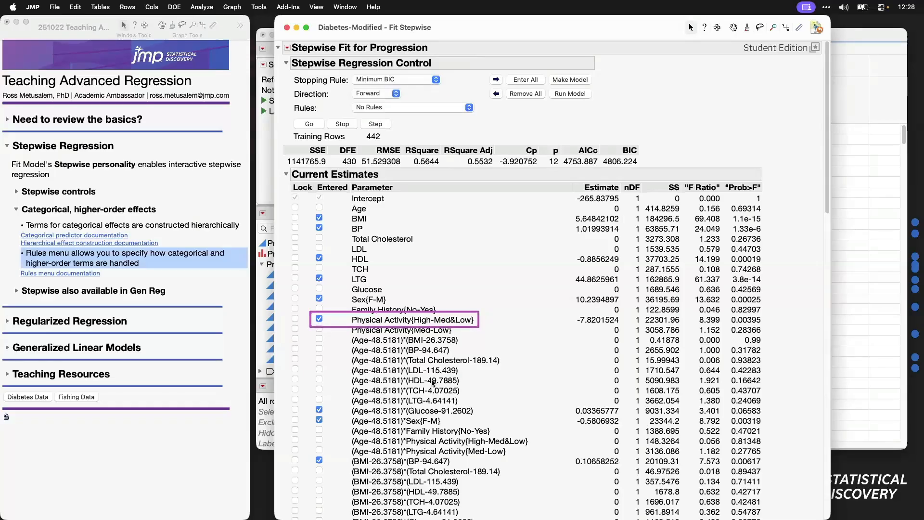
pyautogui.moveTo(309, 403); pyautogui.dragTo(479, 416)
pyautogui.moveTo(307, 197); pyautogui.dragTo(372, 213)
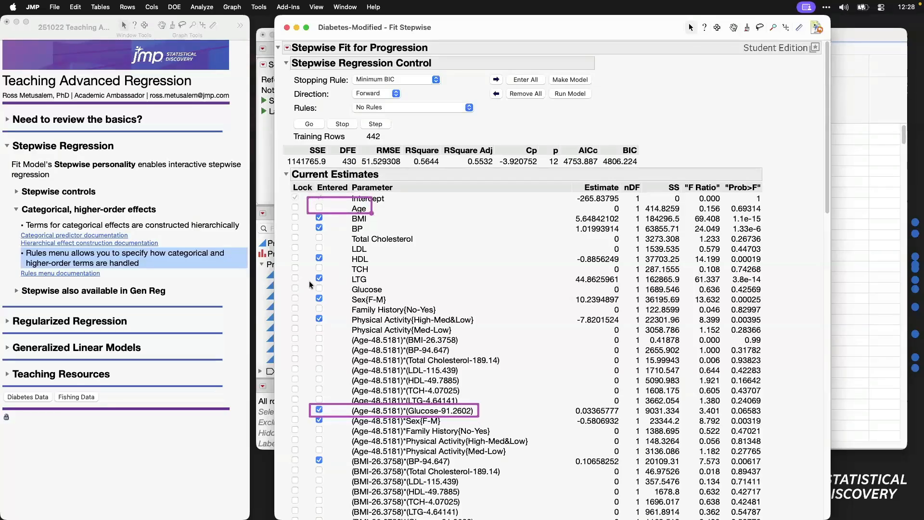
pyautogui.moveTo(309, 281); pyautogui.dragTo(387, 294)
pyautogui.press('Escape')
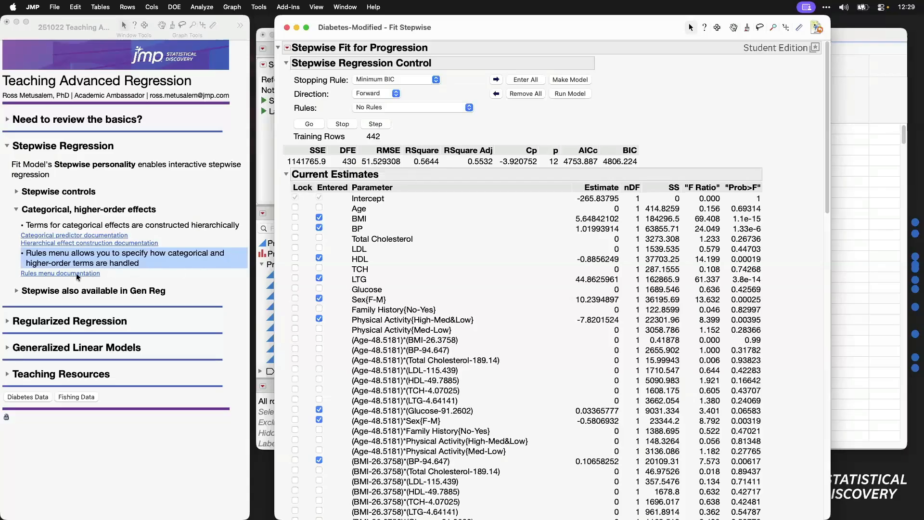
# - Restore Rules to Whole Effects Respecting Heredity, rerun forward selection with all terms removed, and clear the highlight on the Rules note
pyautogui.click(457, 106)
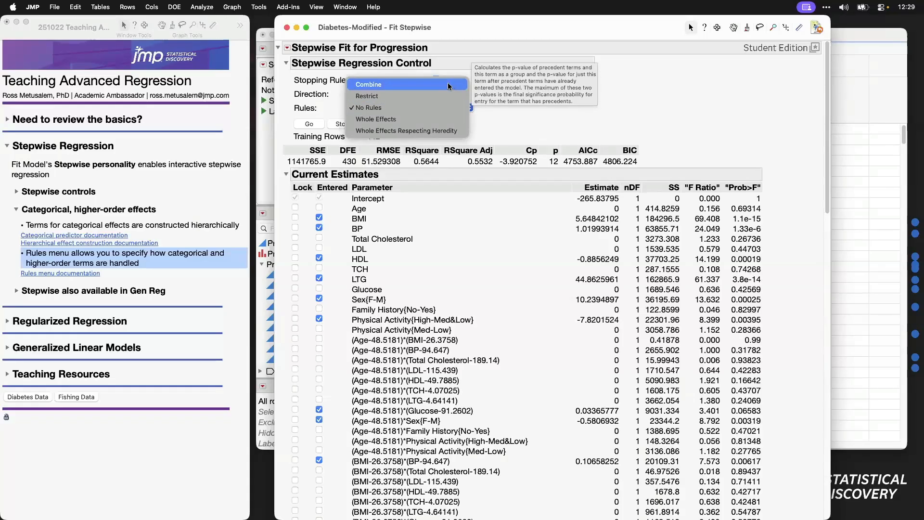
pyautogui.click(443, 131)
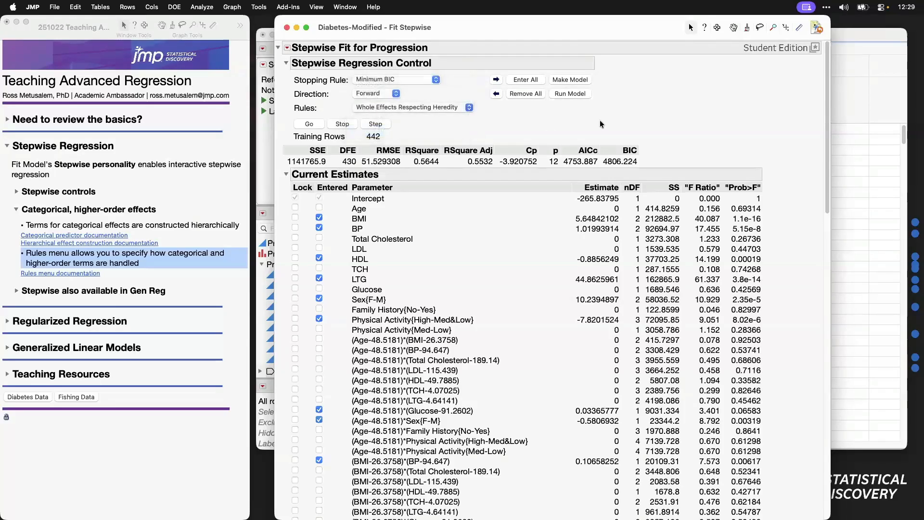
pyautogui.click(526, 94)
pyautogui.click(311, 124)
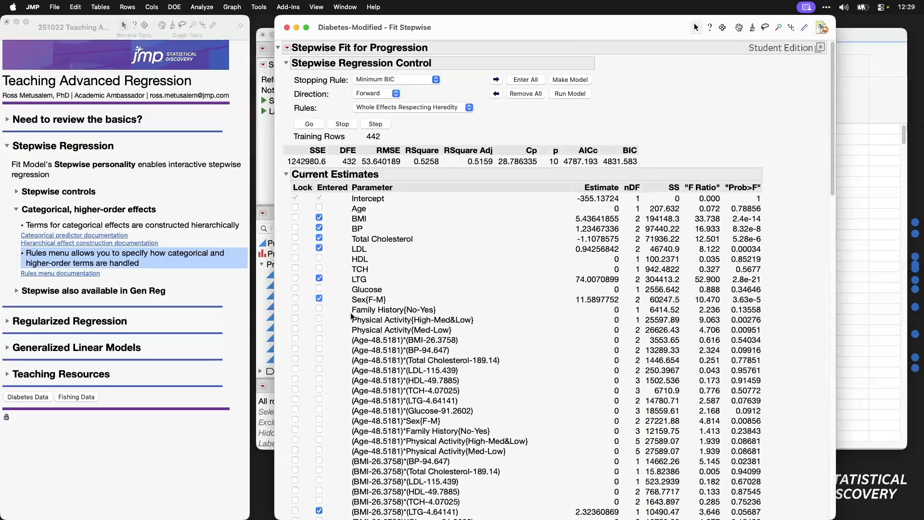
pyautogui.click(199, 256)
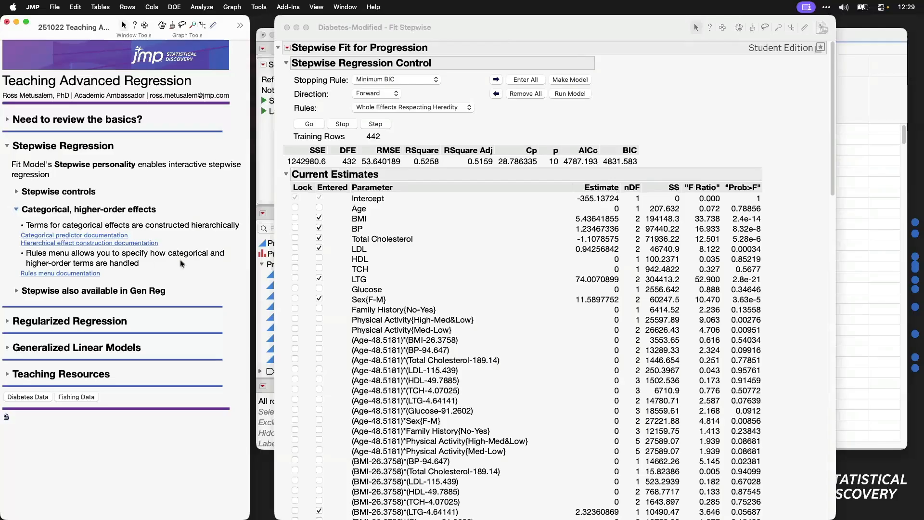
# - Mark the Make Model control and enter the Physical Activity{High-Med&Low} and {Med-Low} terms into the stepwise model
pyautogui.click(604, 73)
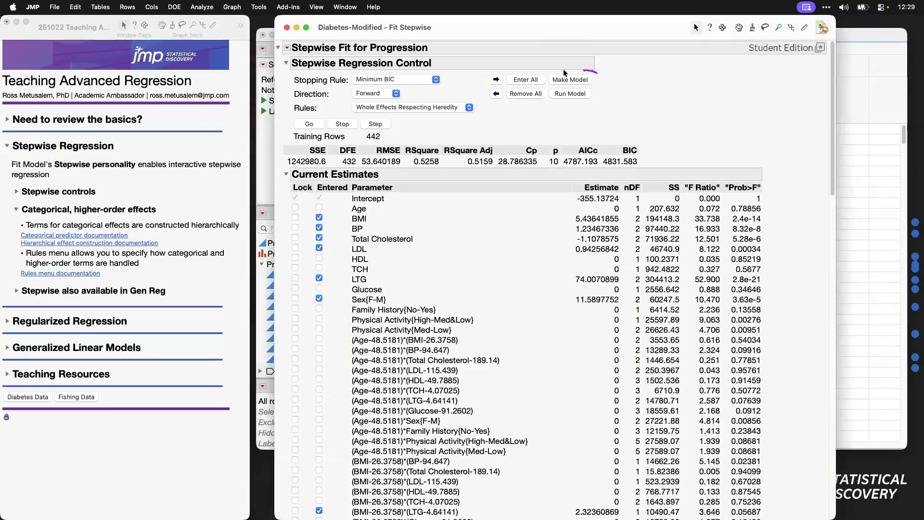
pyautogui.moveTo(564, 72)
pyautogui.mouseDown()
pyautogui.moveTo(542, 78)
pyautogui.moveTo(547, 92)
pyautogui.moveTo(597, 74)
pyautogui.mouseUp()
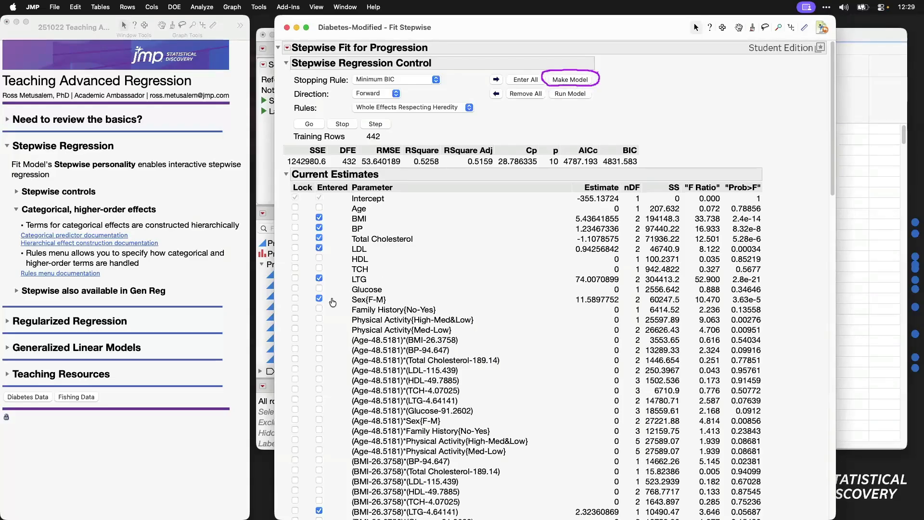
pyautogui.click(319, 320)
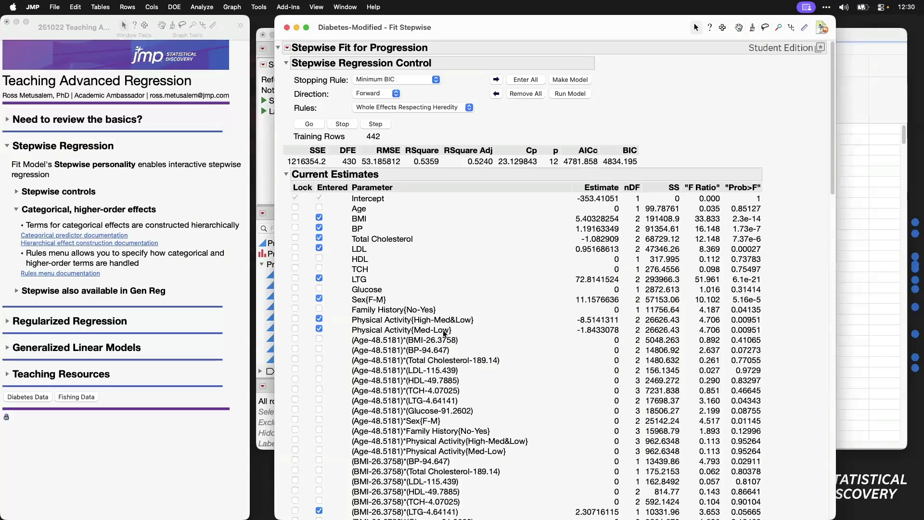
# - Run the stepwise model, mark the two Physical Activity terms in the Effect Summary, and close the report
pyautogui.click(581, 95)
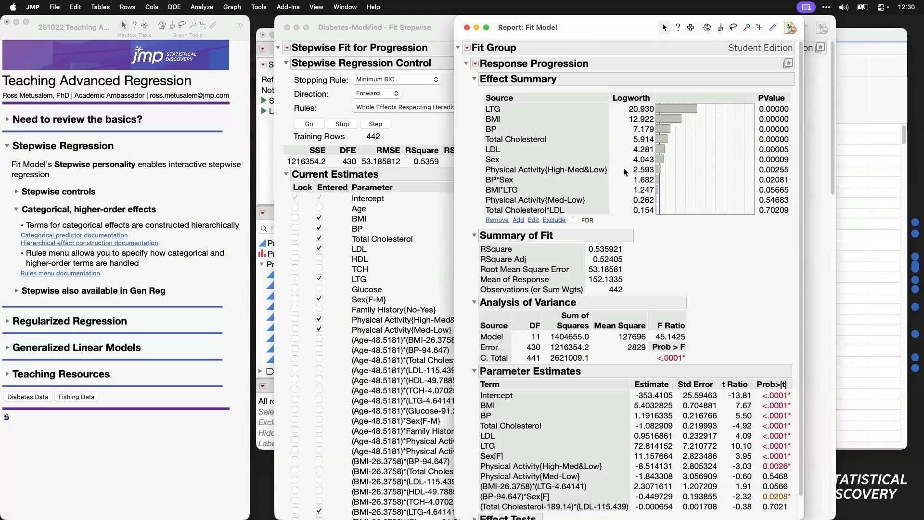
pyautogui.moveTo(475, 162)
pyautogui.mouseDown()
pyautogui.moveTo(494, 176)
pyautogui.moveTo(610, 180)
pyautogui.moveTo(614, 166)
pyautogui.moveTo(473, 168)
pyautogui.moveTo(477, 204)
pyautogui.moveTo(593, 199)
pyautogui.mouseUp()
pyautogui.click(466, 27)
# - Make a model specification from the stepwise result, replace the two split Physical Activity terms with the whole Physical Activity column, and run it
pyautogui.click(571, 79)
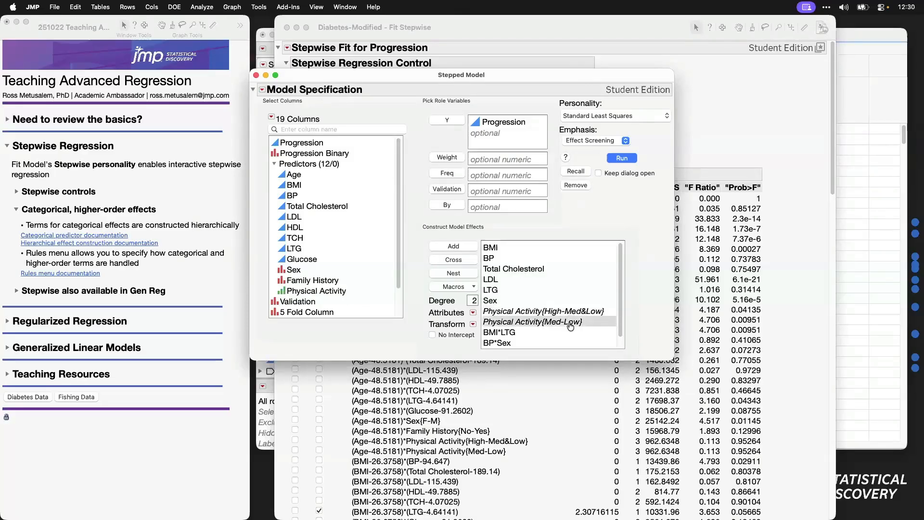
pyautogui.click(570, 312)
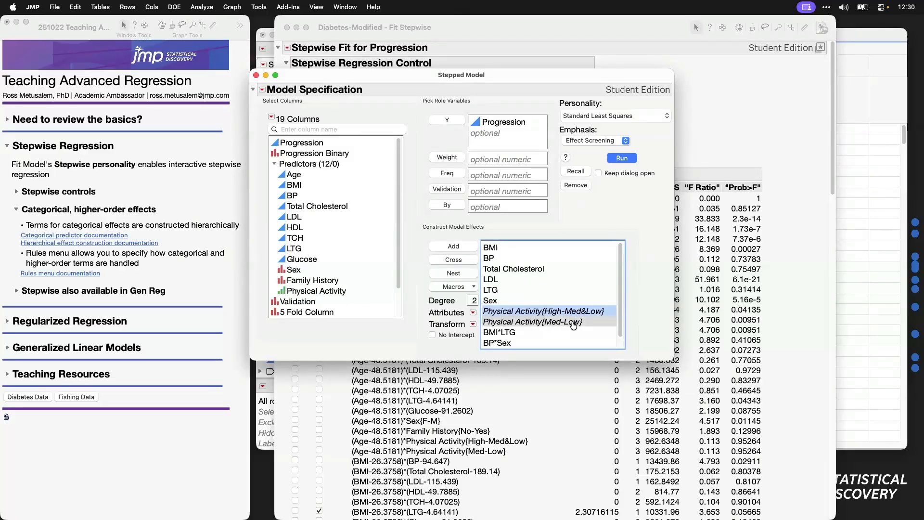
pyautogui.keyDown('shift'); pyautogui.click(574, 322); pyautogui.keyUp('shift')
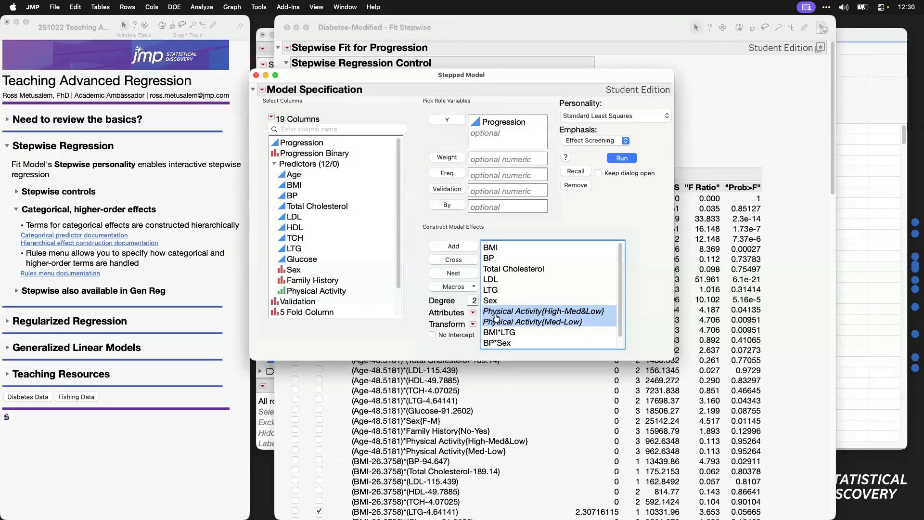
pyautogui.click(575, 185)
pyautogui.click(355, 290)
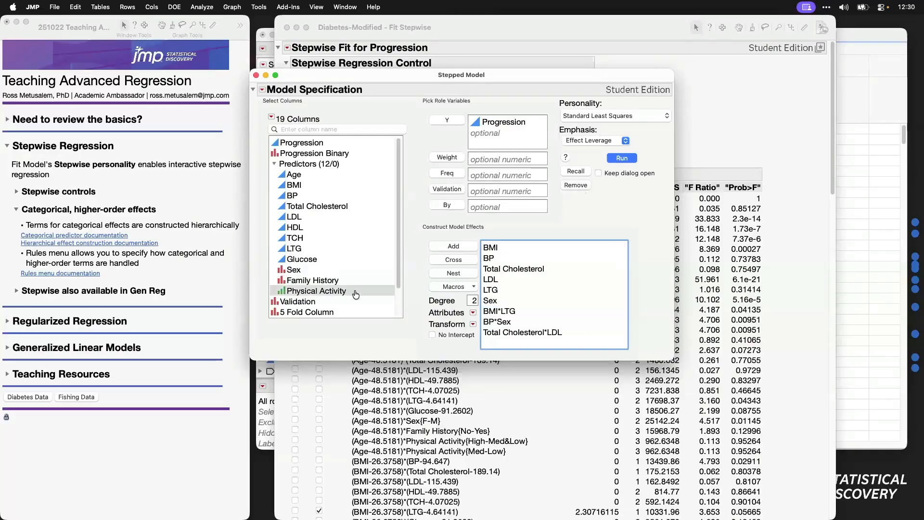
pyautogui.click(463, 247)
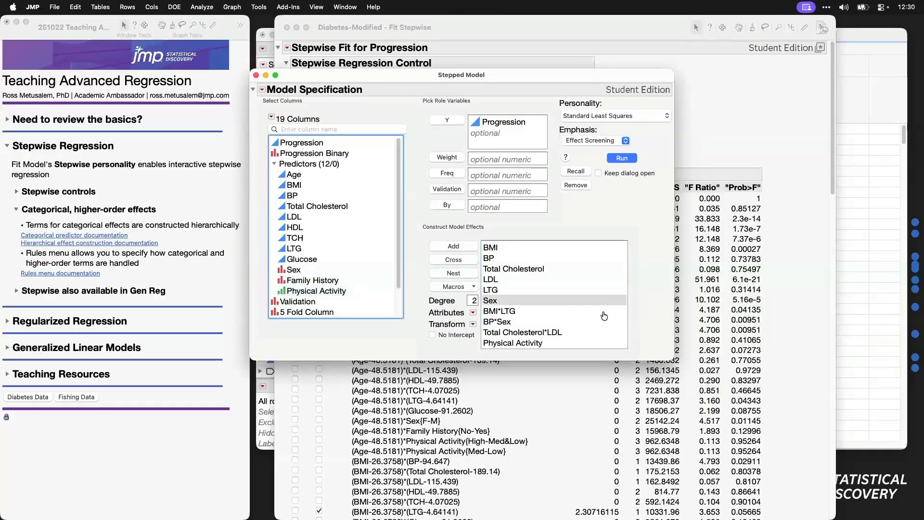
pyautogui.click(625, 158)
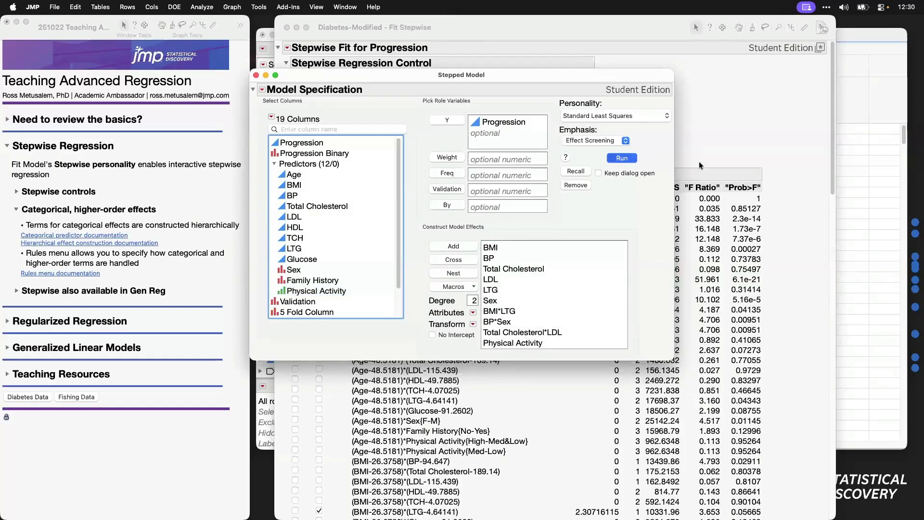
# - Examine the Fit Least Squares report, mark the Physical Activity terms in Scaled Estimates, and close the report
pyautogui.moveTo(628, 31); pyautogui.dragTo(536, 29)
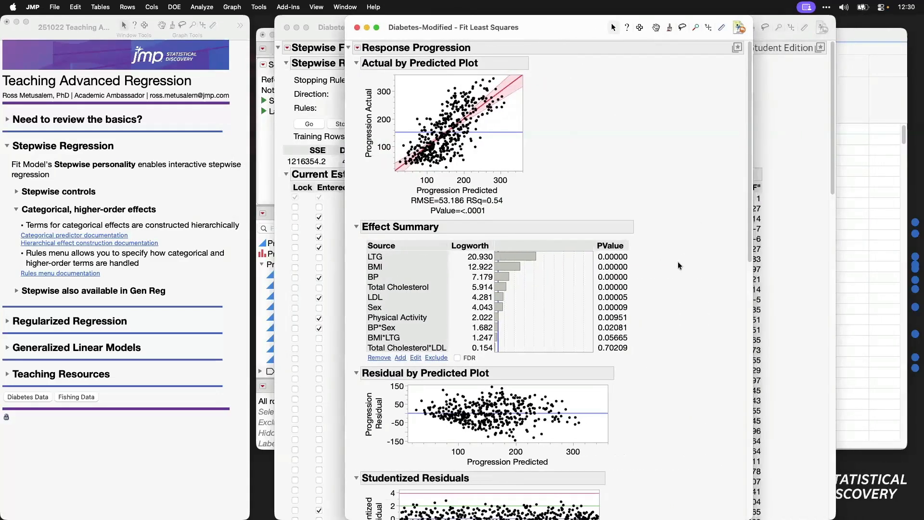
pyautogui.scroll(-15, 693, 273)
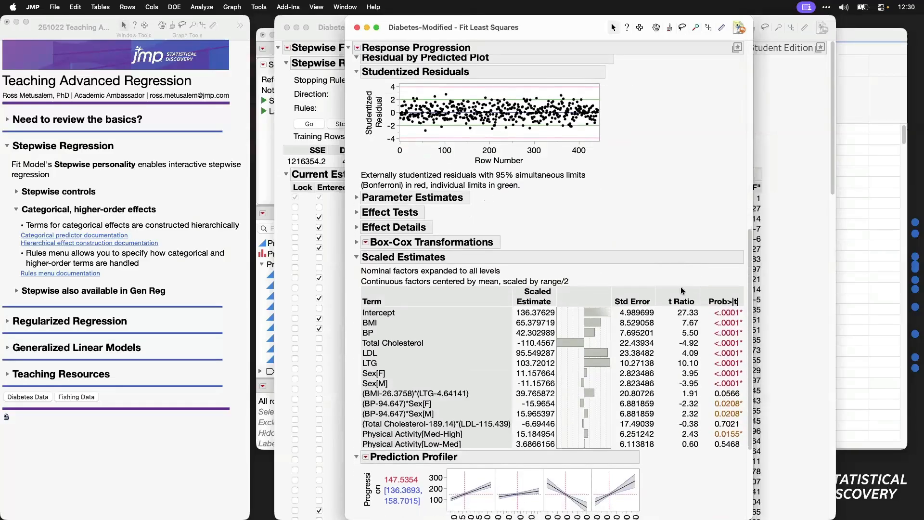
pyautogui.moveTo(354, 427)
pyautogui.mouseDown()
pyautogui.moveTo(391, 451)
pyautogui.moveTo(513, 454)
pyautogui.mouseUp()
pyautogui.click(358, 28)
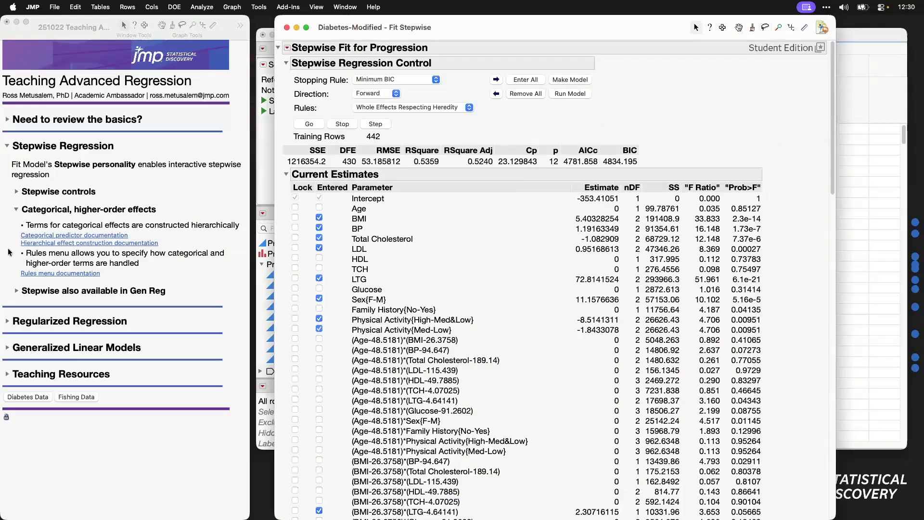
# - Collapse the Categorical, higher-order effects notes, remove all terms from the stepwise model, and advance forward selection by four steps
pyautogui.click(15, 210)
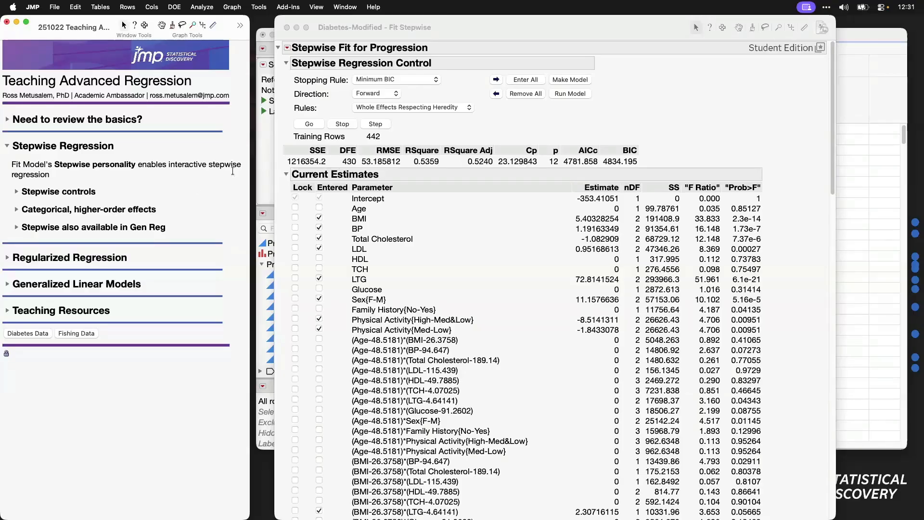
pyautogui.click(406, 131)
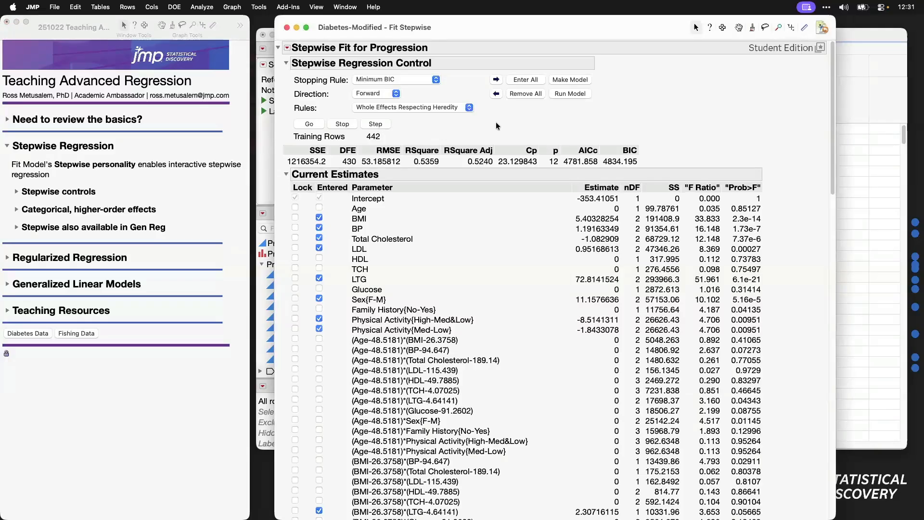
pyautogui.click(527, 96)
pyautogui.click(377, 125)
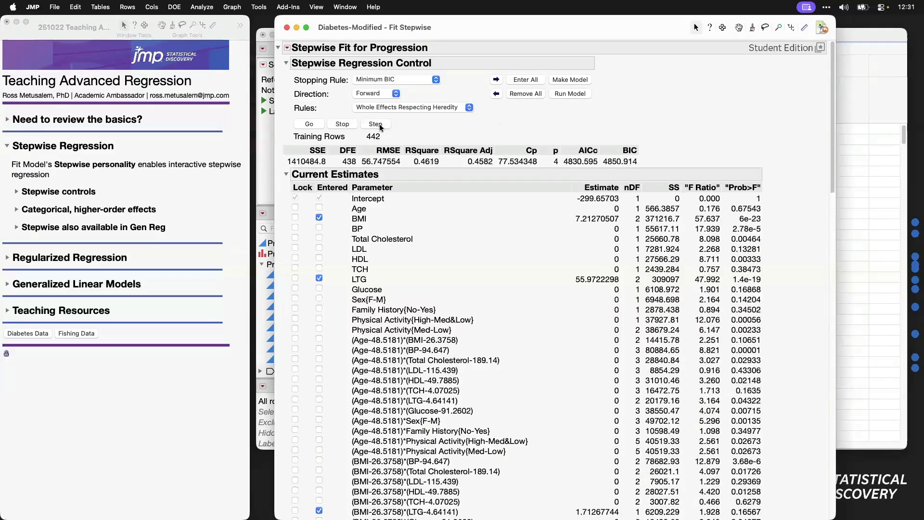
pyautogui.click(377, 125)
pyautogui.click(377, 125)
pyautogui.click(377, 125)
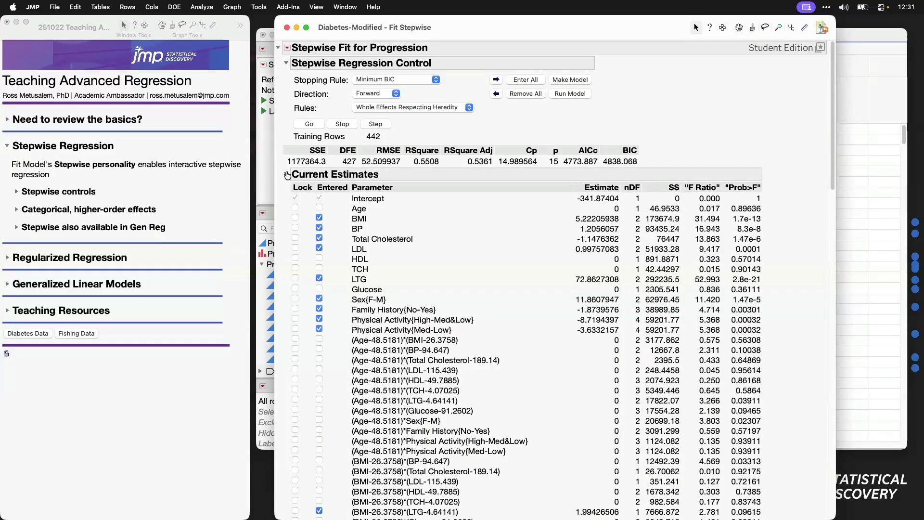
# - Collapse Current Estimates and switch the model through steps 1, 2 and 3 in Step History, ending on BP
pyautogui.click(284, 173)
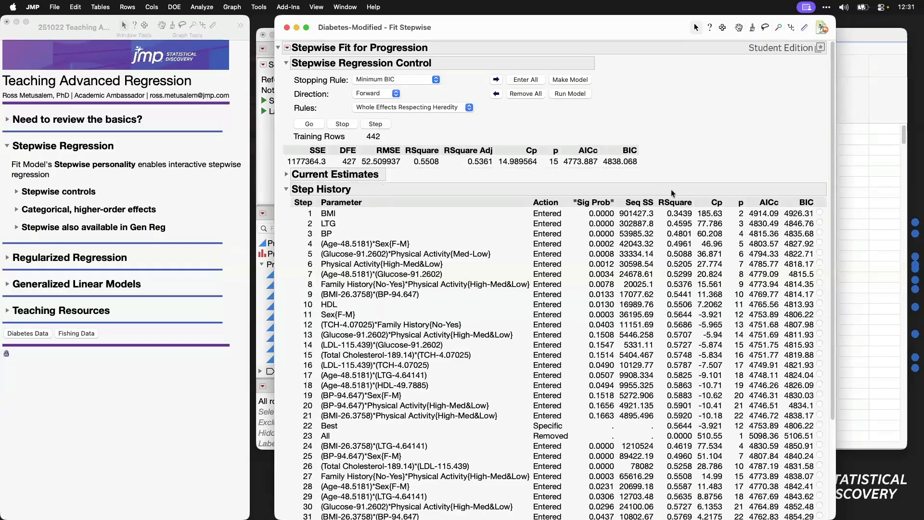
pyautogui.click(820, 212)
pyautogui.click(820, 223)
pyautogui.click(819, 233)
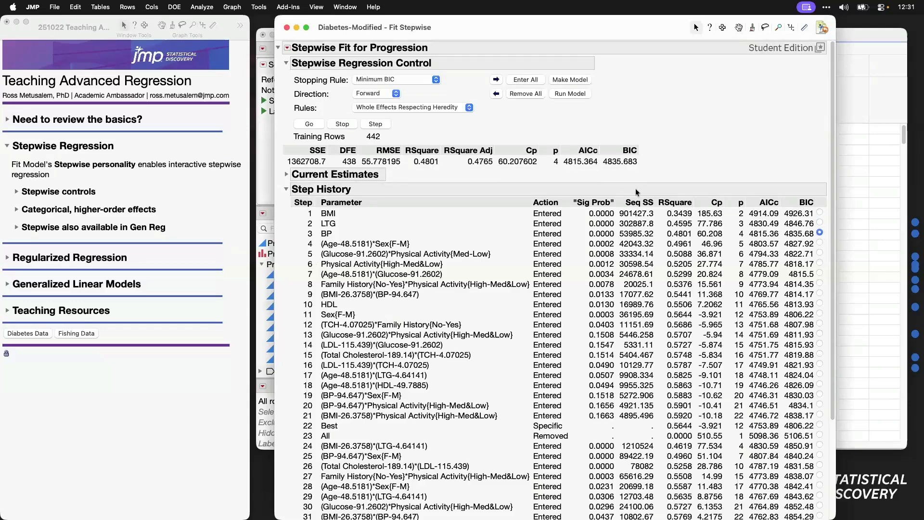
# - Review the Stepwise Fit report options, including Plot Criterion History, and collapse Step History
pyautogui.click(287, 47)
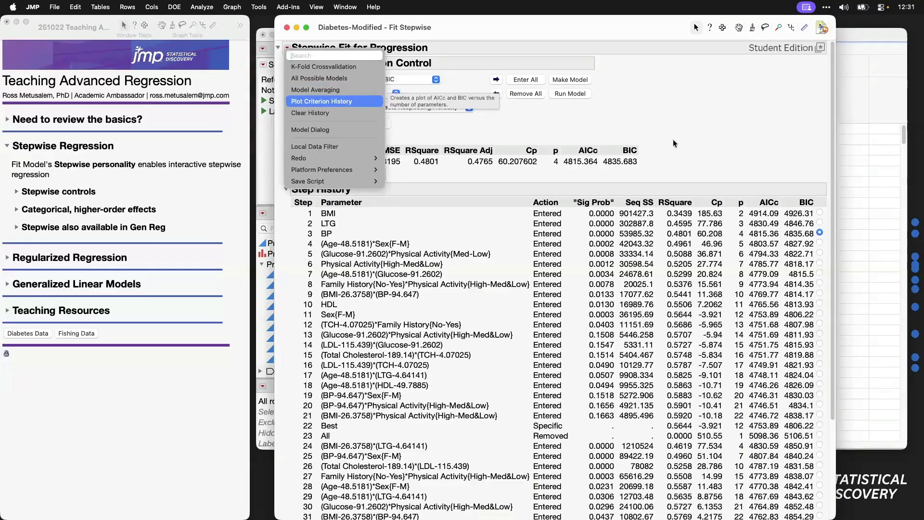
pyautogui.click(776, 126)
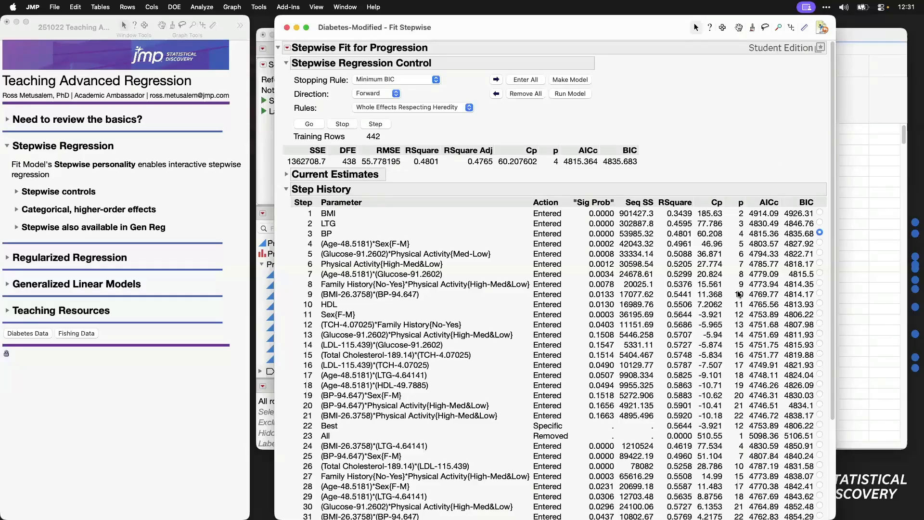
pyautogui.click(286, 189)
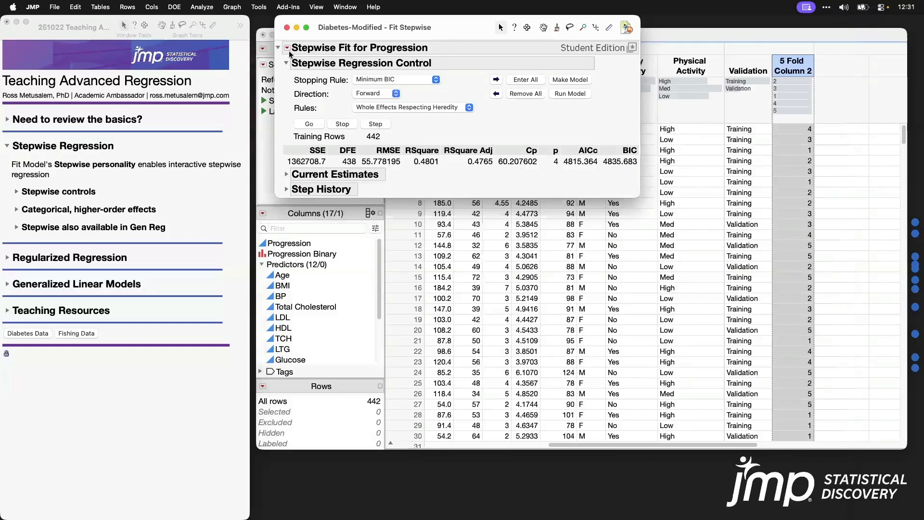
pyautogui.click(287, 48)
pyautogui.click(621, 134)
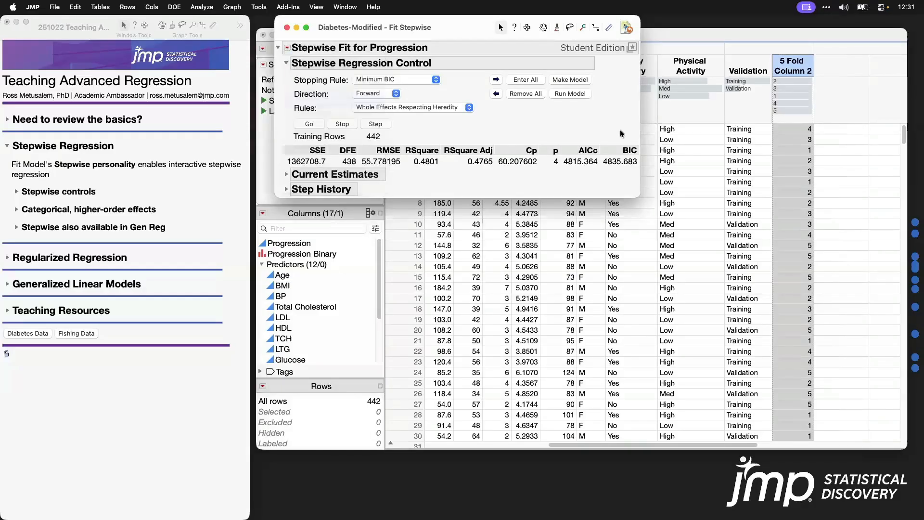
# - Expand Step History, make it into a data table, enlarge that table for viewing, and discard it without saving
pyautogui.click(287, 189)
pyautogui.rightClick(653, 260)
pyautogui.moveTo(654, 262)
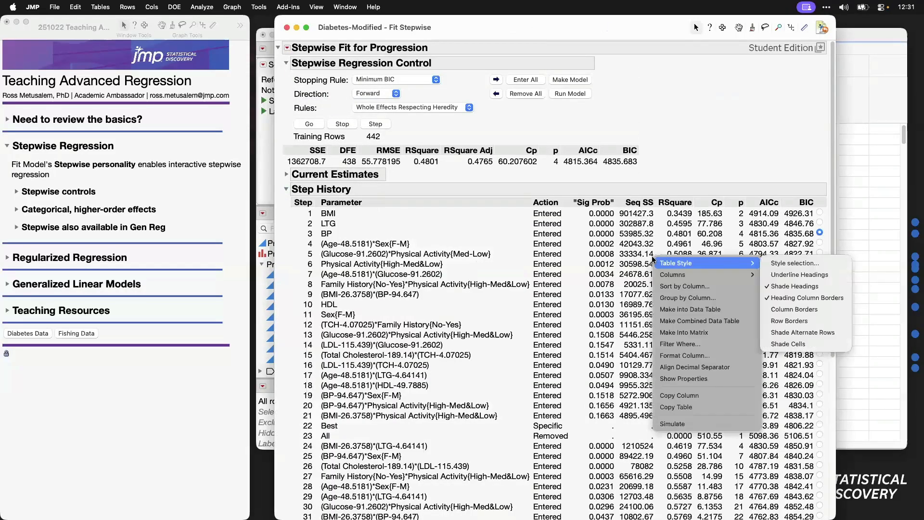
pyautogui.click(721, 309)
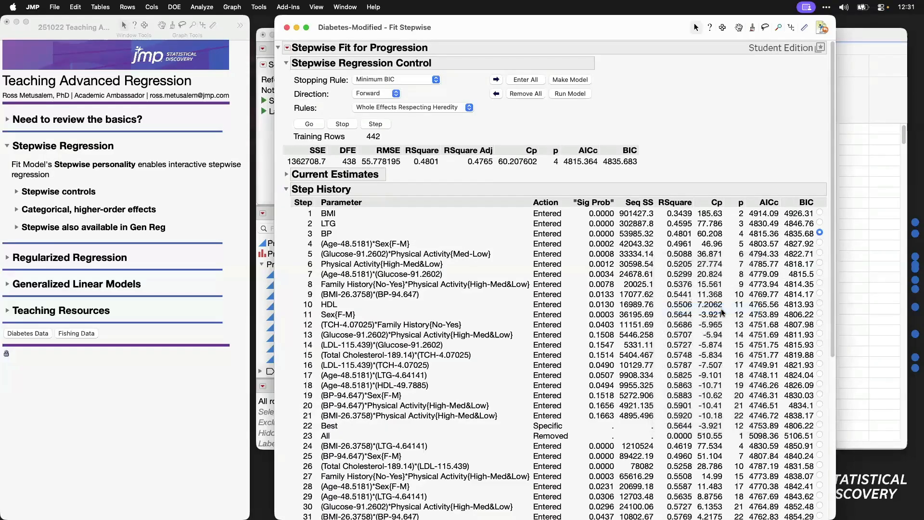
pyautogui.moveTo(684, 22); pyautogui.dragTo(357, 65)
pyautogui.moveTo(613, 344); pyautogui.dragTo(890, 491)
pyautogui.moveTo(679, 93); pyautogui.dragTo(595, 65)
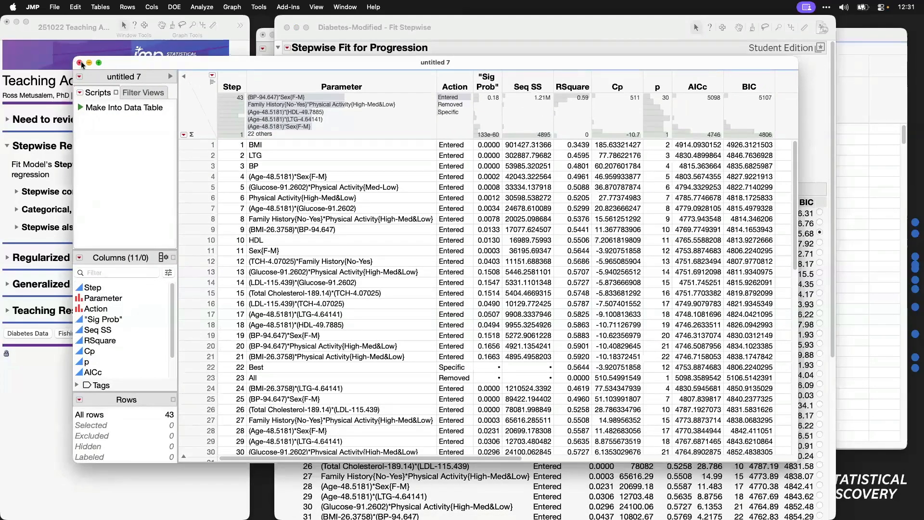
pyautogui.click(80, 63)
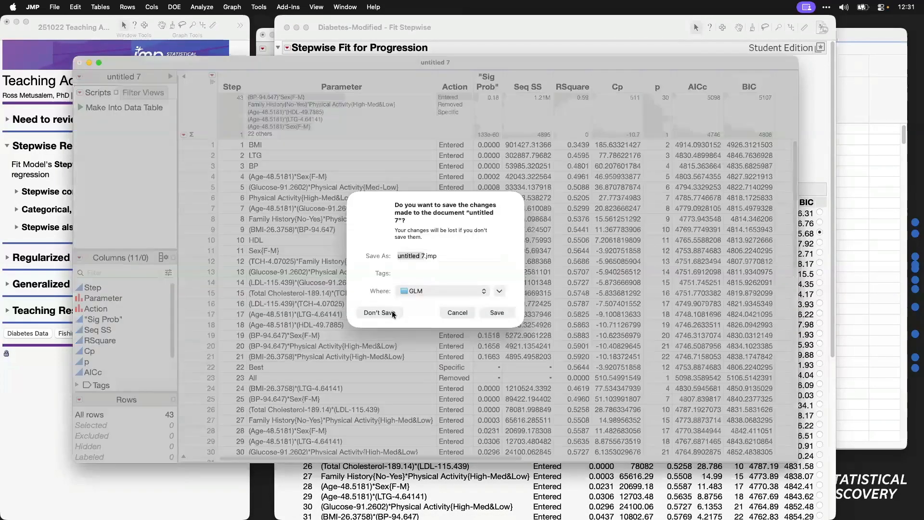
pyautogui.click(380, 313)
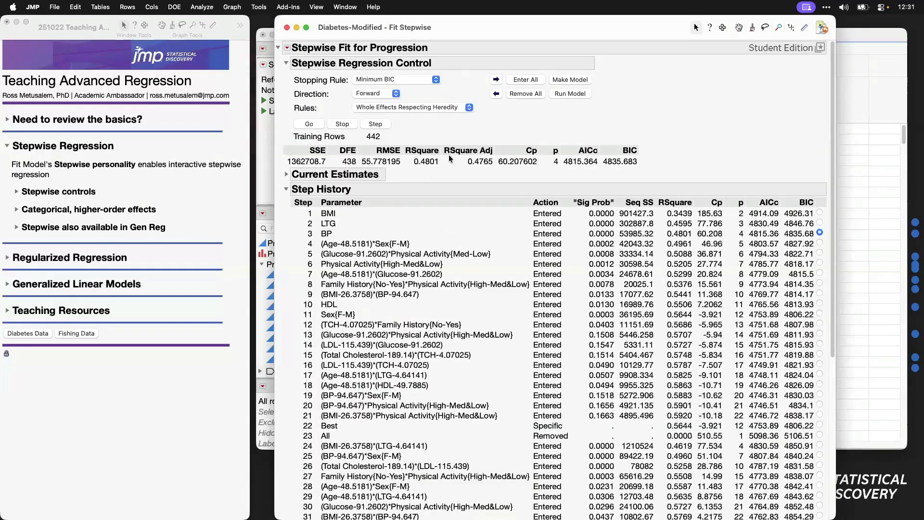
# - Review the Categorical, higher-order effects notes, collapse them, and close the Fit Stepwise report
pyautogui.click(197, 190)
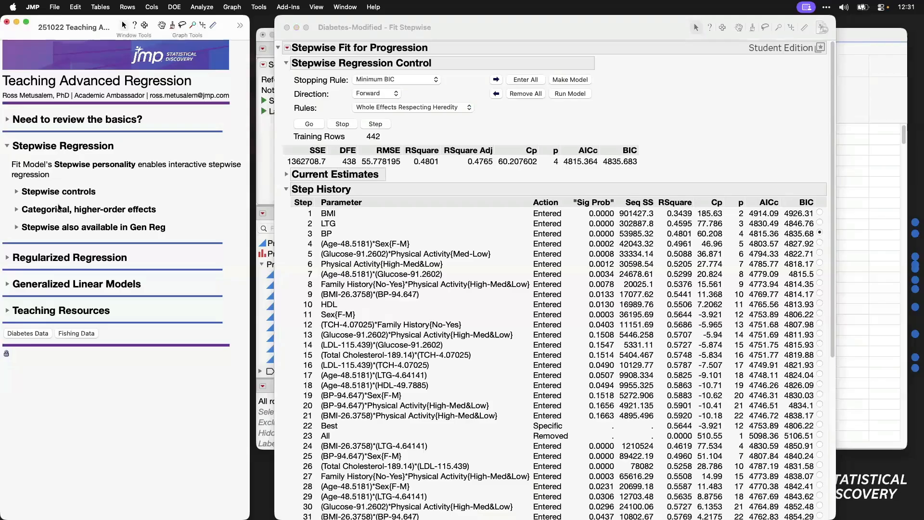
pyautogui.click(16, 208)
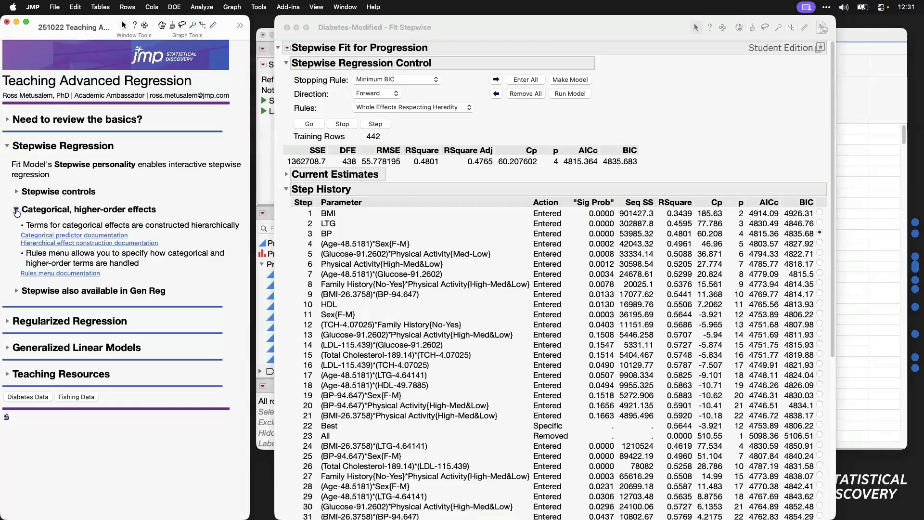
pyautogui.click(16, 210)
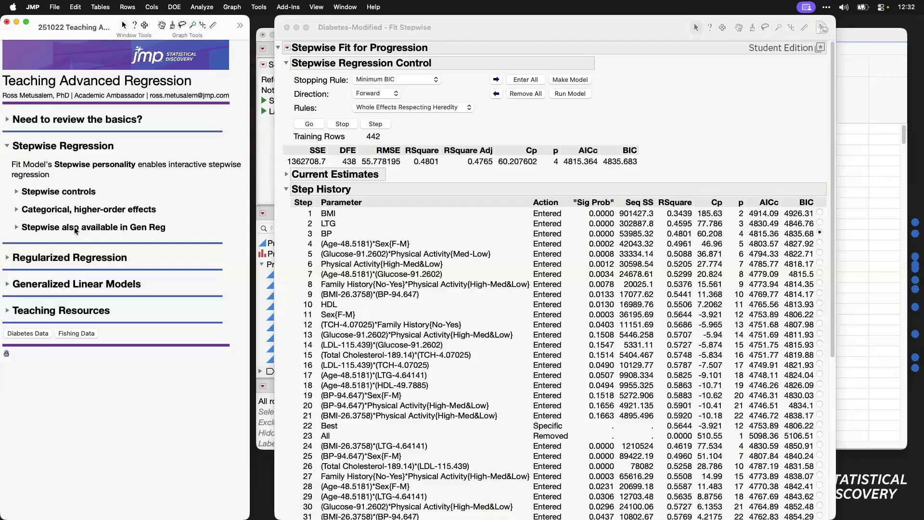
pyautogui.click(286, 28)
# - Start a Fit Model specification with Progression as the response and the whole Predictors group as model effects
pyautogui.click(202, 6)
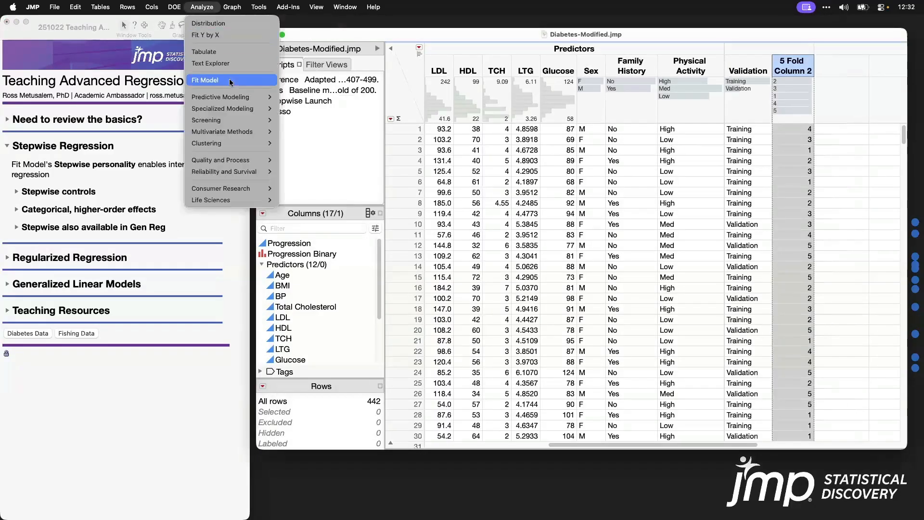
pyautogui.click(229, 79)
pyautogui.moveTo(498, 27); pyautogui.dragTo(340, 27)
pyautogui.click(343, 83)
pyautogui.click(436, 73)
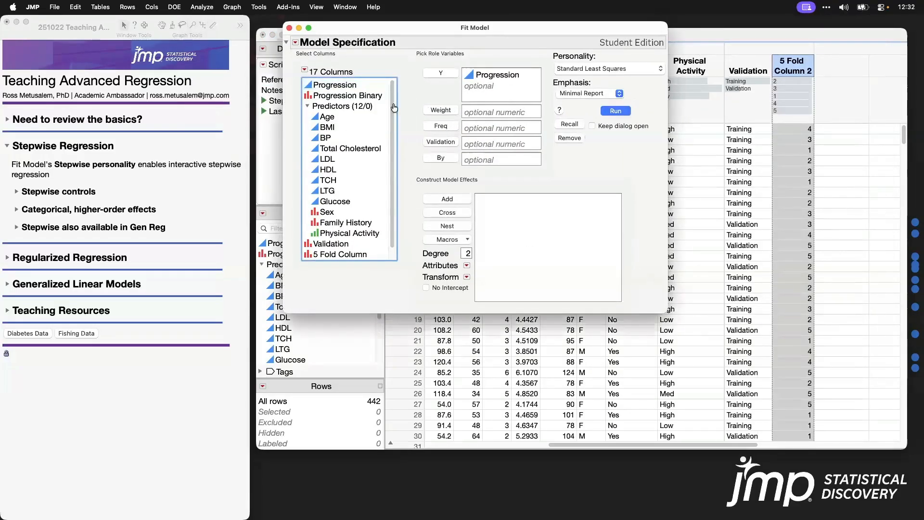
pyautogui.click(342, 106)
pyautogui.click(447, 198)
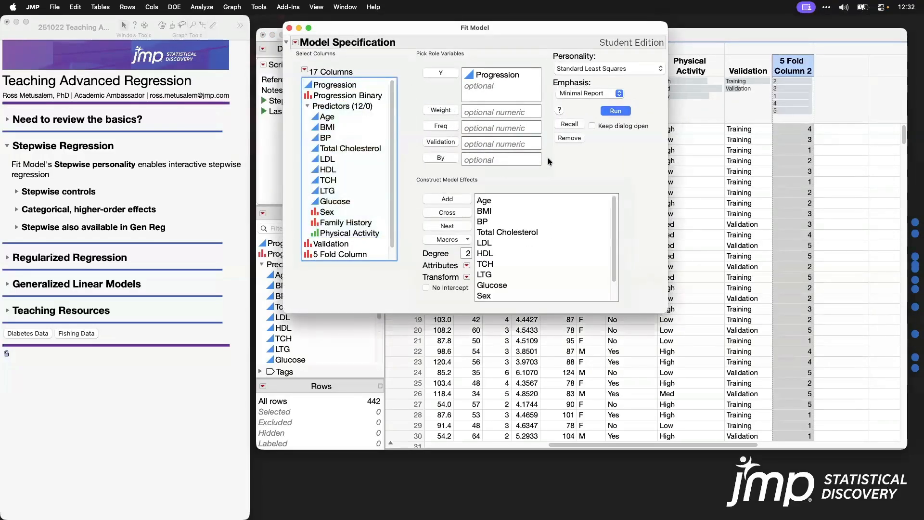
# - Run the model with the Generalized Regression personality and Normal distribution, and place the report beside the teaching notes
pyautogui.click(616, 70)
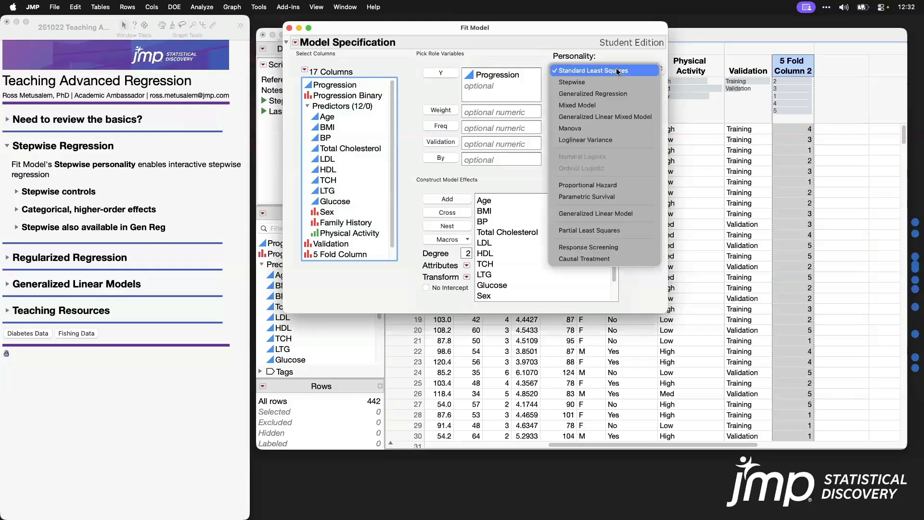
pyautogui.click(628, 93)
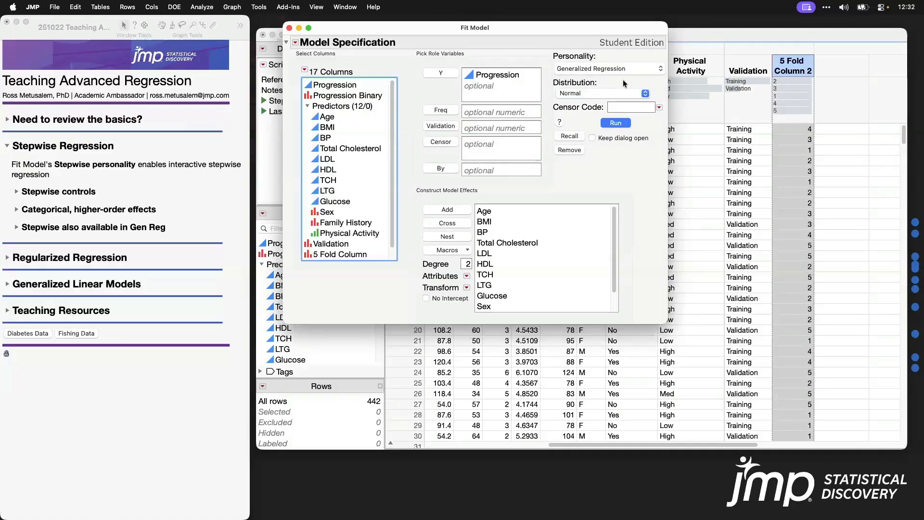
pyautogui.click(618, 124)
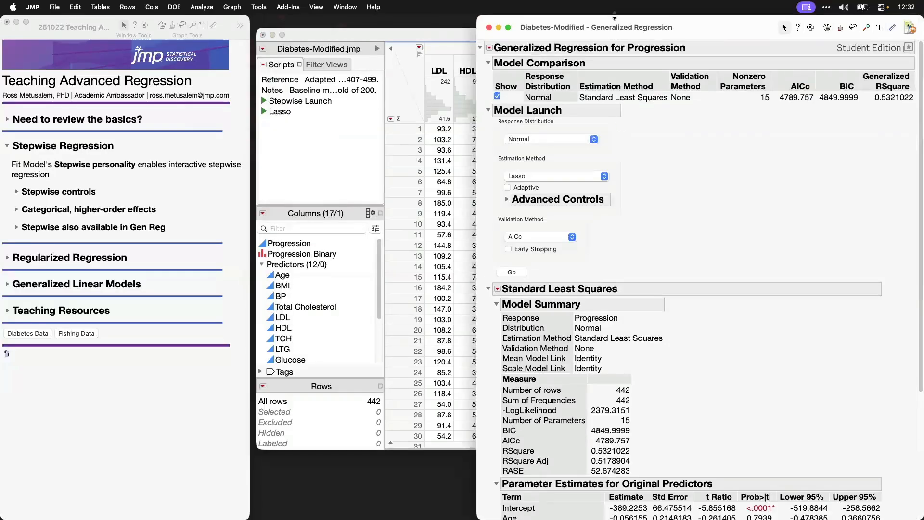
pyautogui.moveTo(528, 27); pyautogui.dragTo(338, 26)
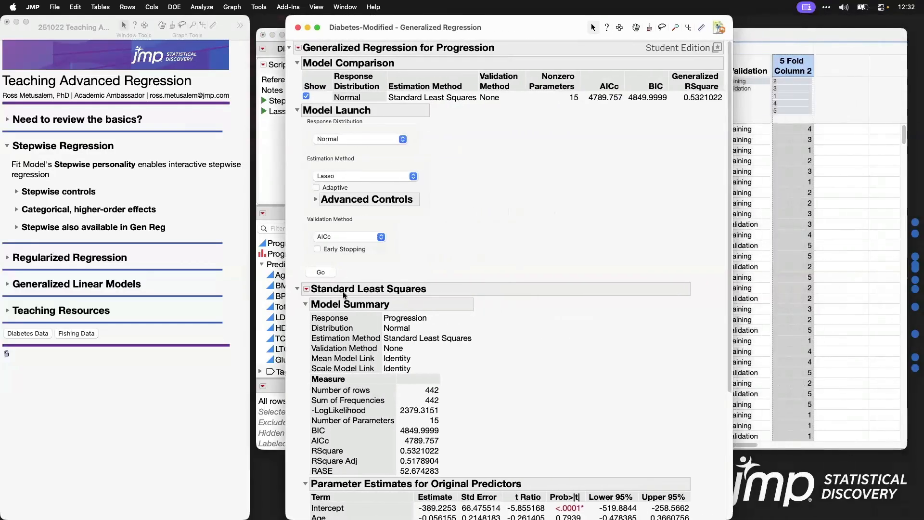
# - Remove the Standard Least Squares fit from the report and review the available estimation methods
pyautogui.click(306, 289)
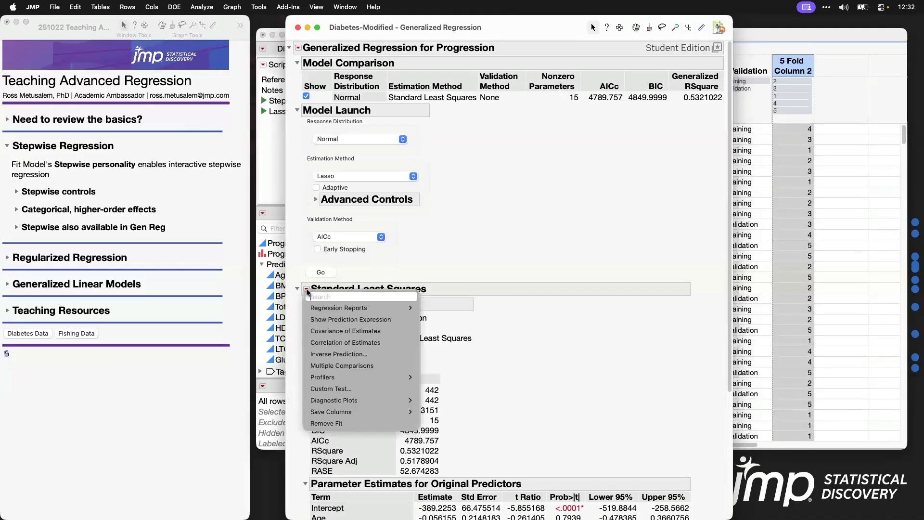
pyautogui.click(351, 423)
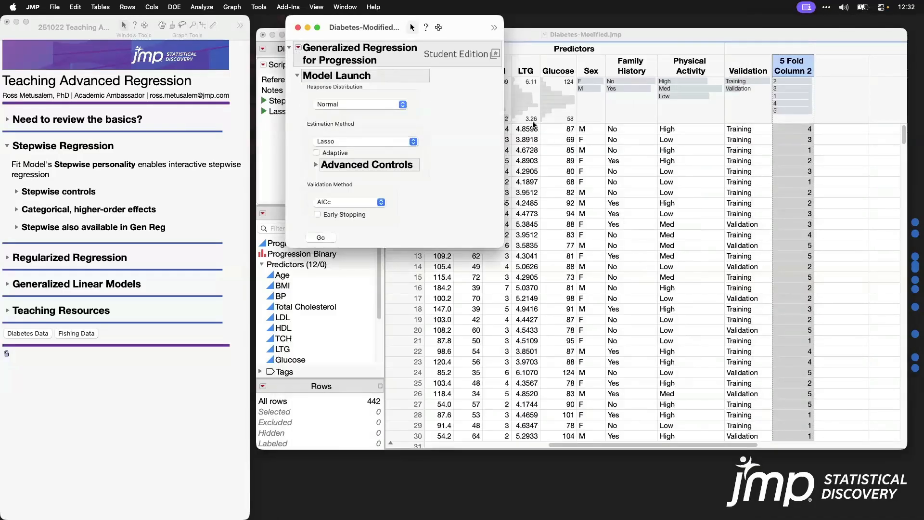
pyautogui.click(412, 141)
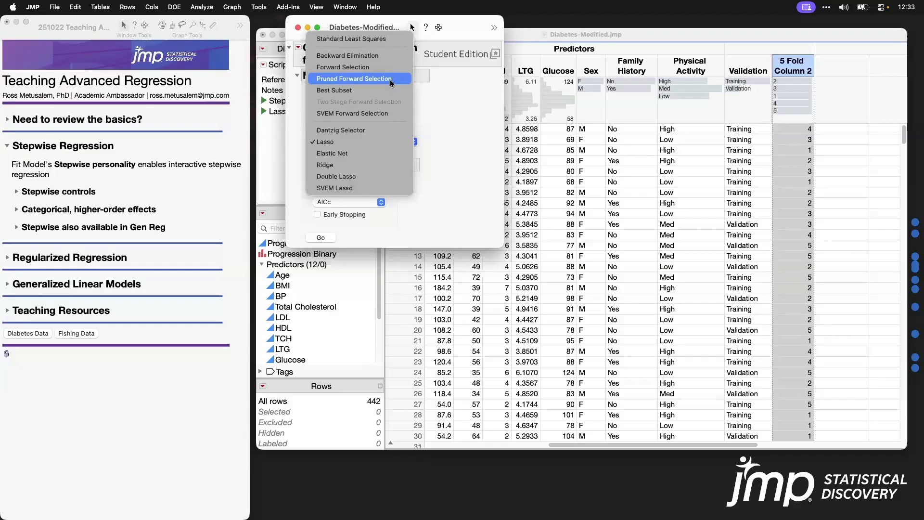
pyautogui.click(451, 102)
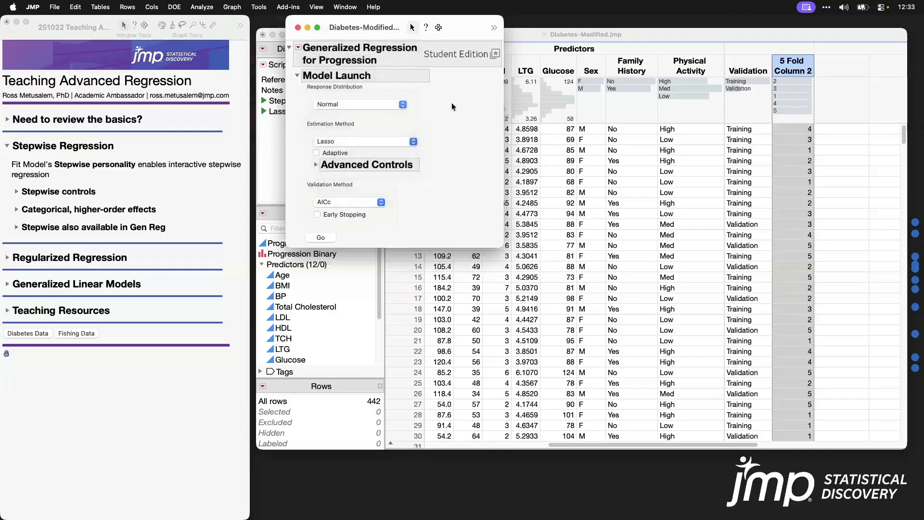
# - Expand the Stepwise also available in Gen Reg notes and highlight the sentence on the Generalized Regression personality
pyautogui.click(16, 228)
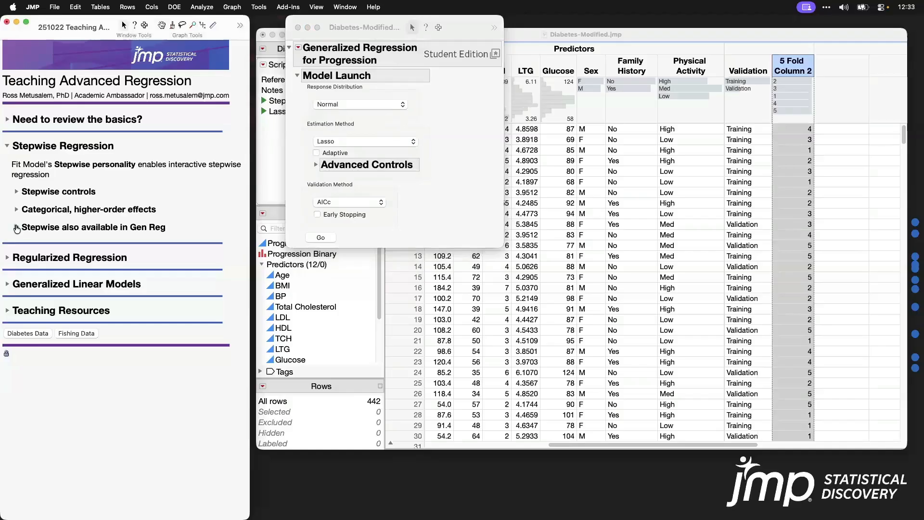
pyautogui.click(17, 228)
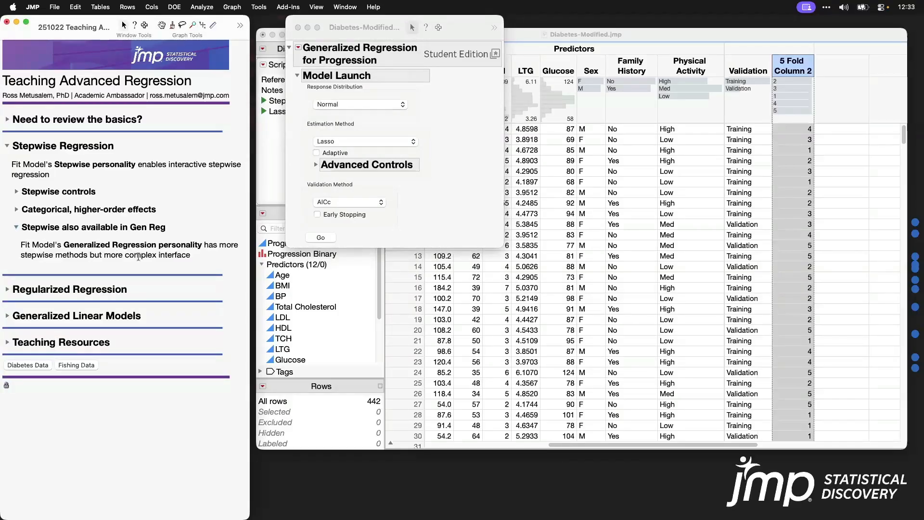
pyautogui.click(138, 256)
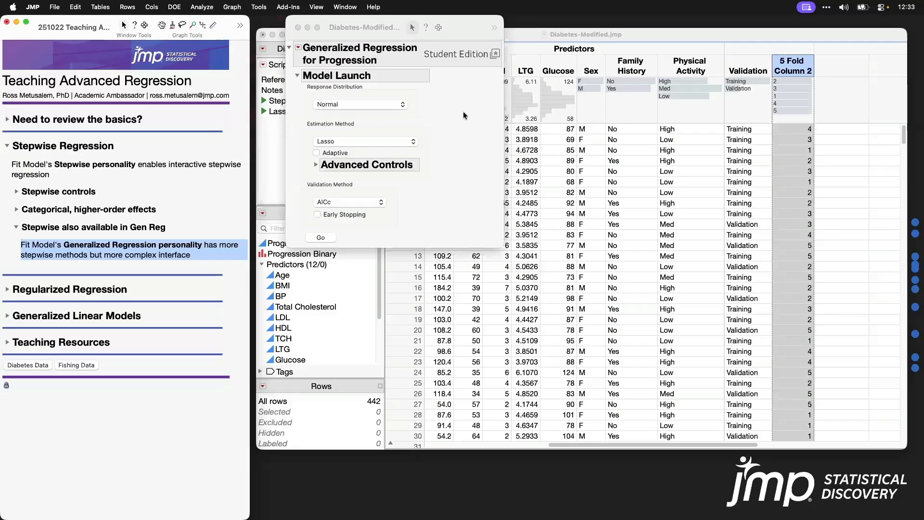
# - Review the response distribution and estimation method choices in the Generalized Regression model launch
pyautogui.click(403, 104)
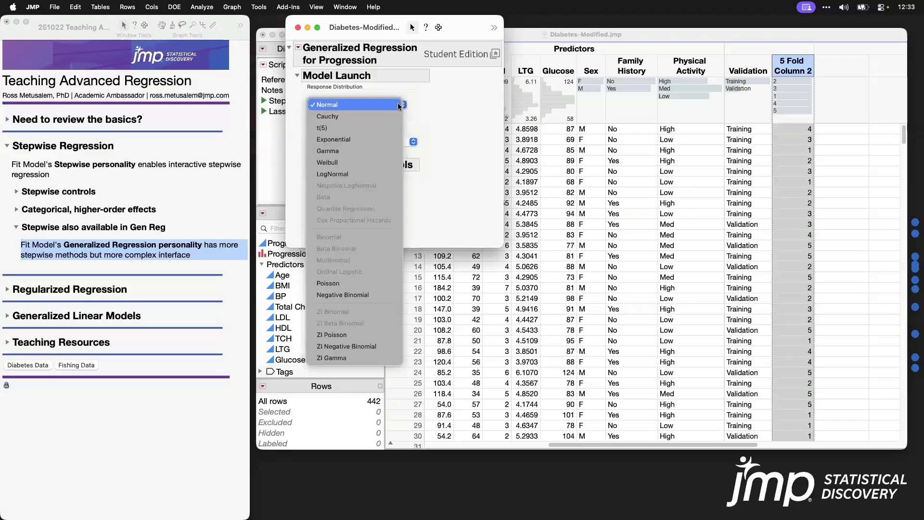
pyautogui.click(400, 105)
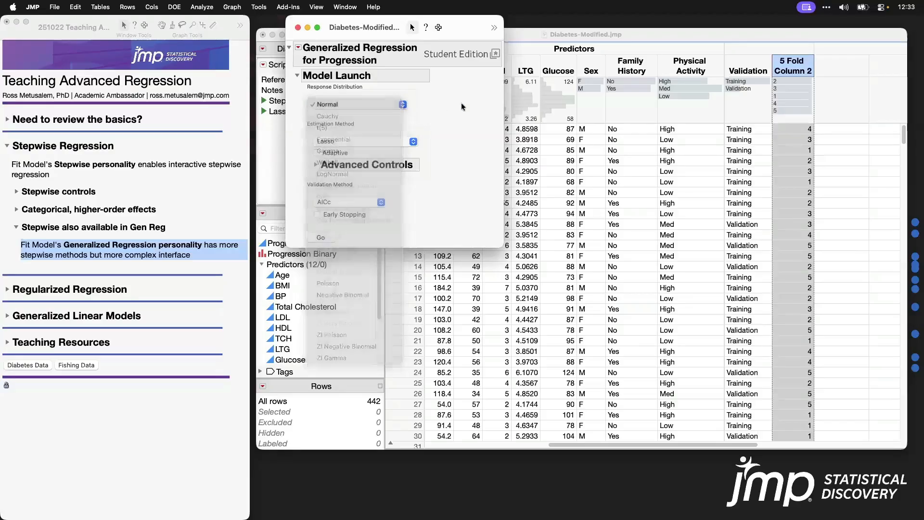
pyautogui.click(407, 143)
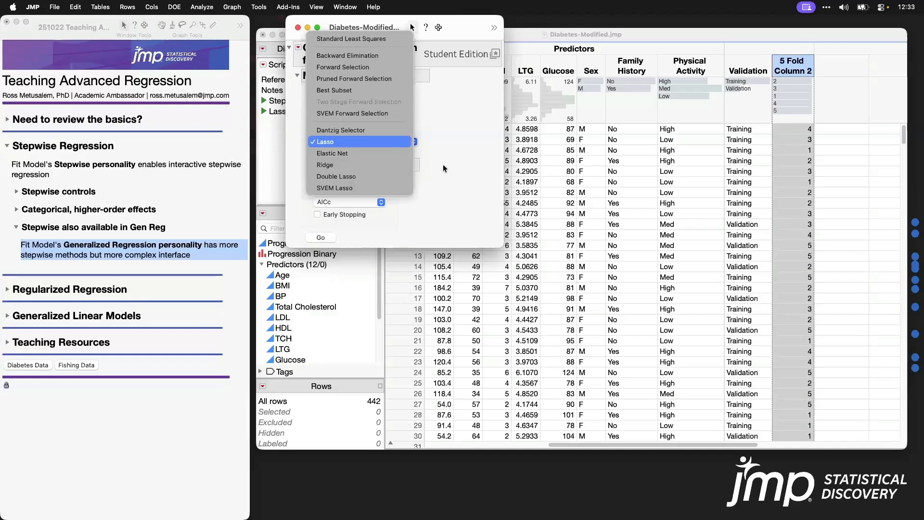
pyautogui.click(469, 128)
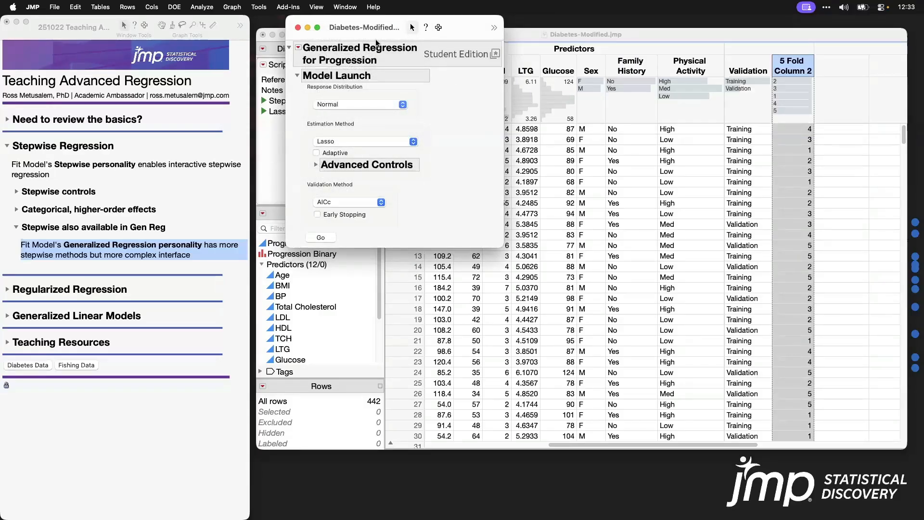
# - Open a new Fit Model specification, review its personality choices including Stepwise, and close it
pyautogui.click(211, 7)
pyautogui.click(226, 85)
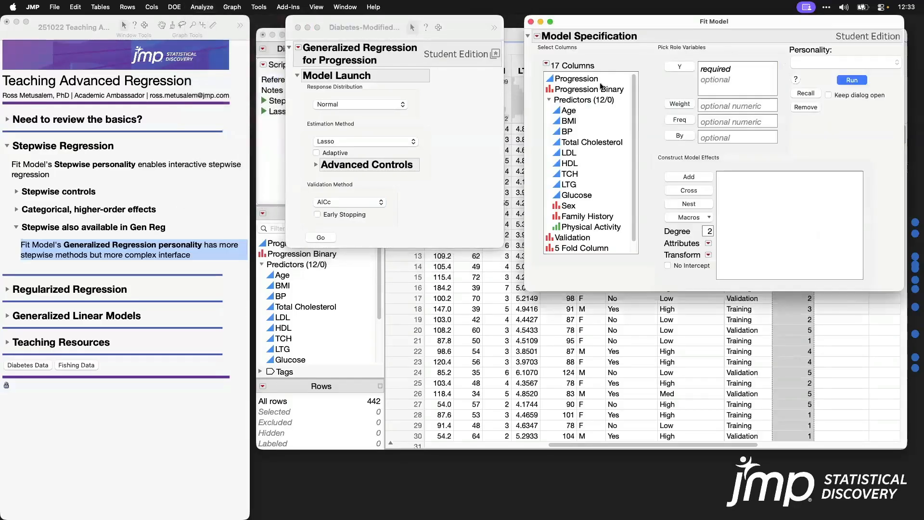
pyautogui.click(812, 65)
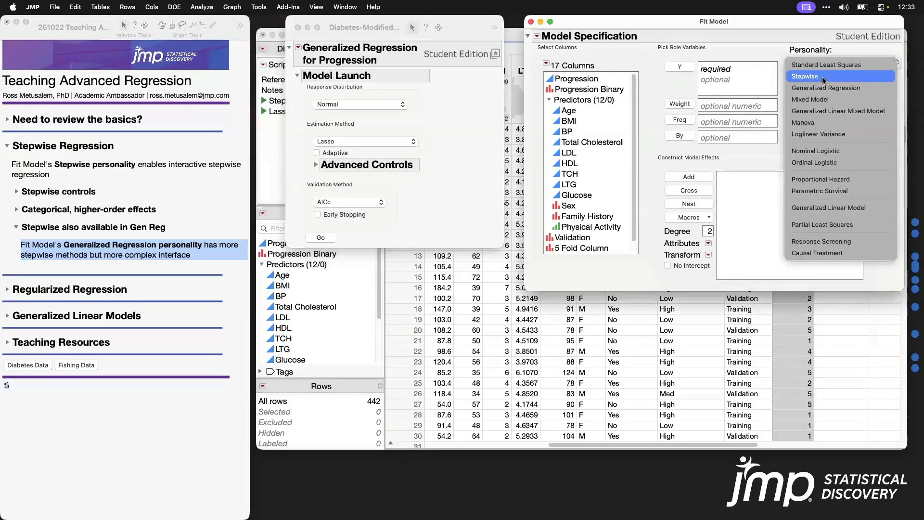
pyautogui.click(531, 22)
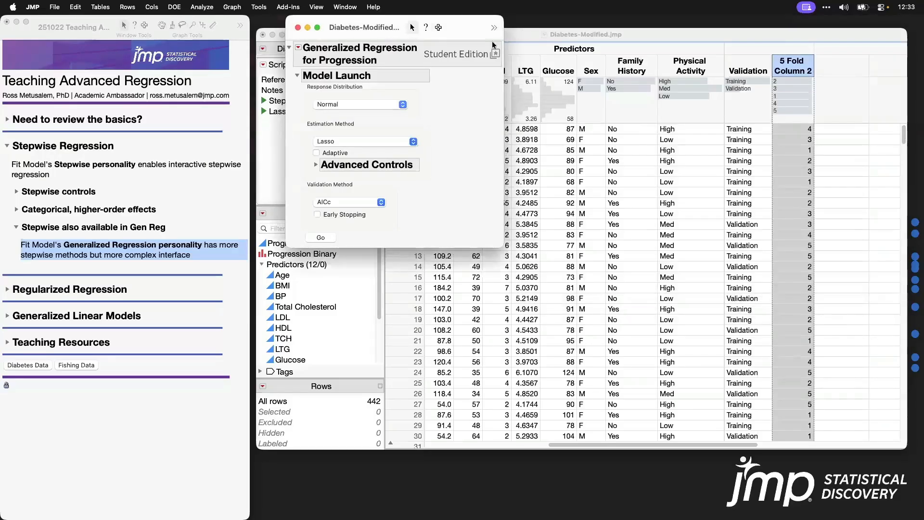
# - Close the Generalized Regression report and collapse the Gen Reg notes and the Stepwise Regression section
pyautogui.click(297, 28)
pyautogui.click(25, 229)
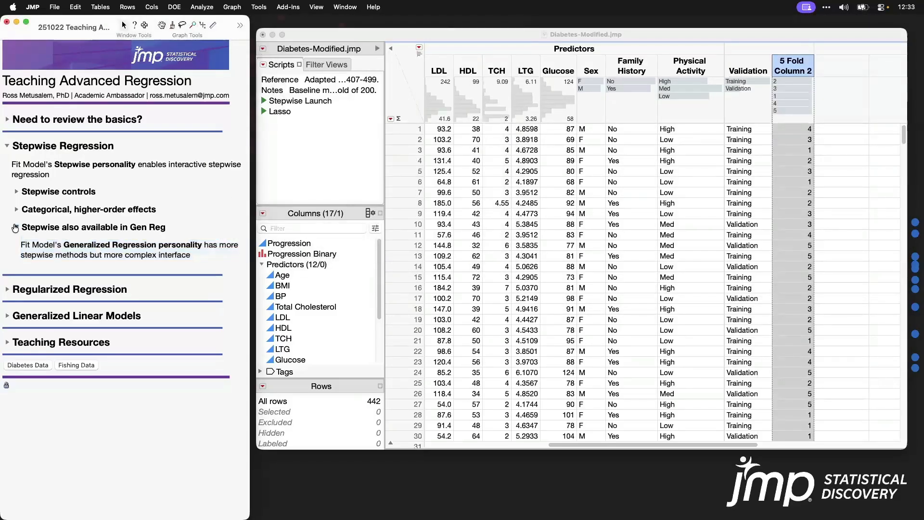
pyautogui.click(16, 227)
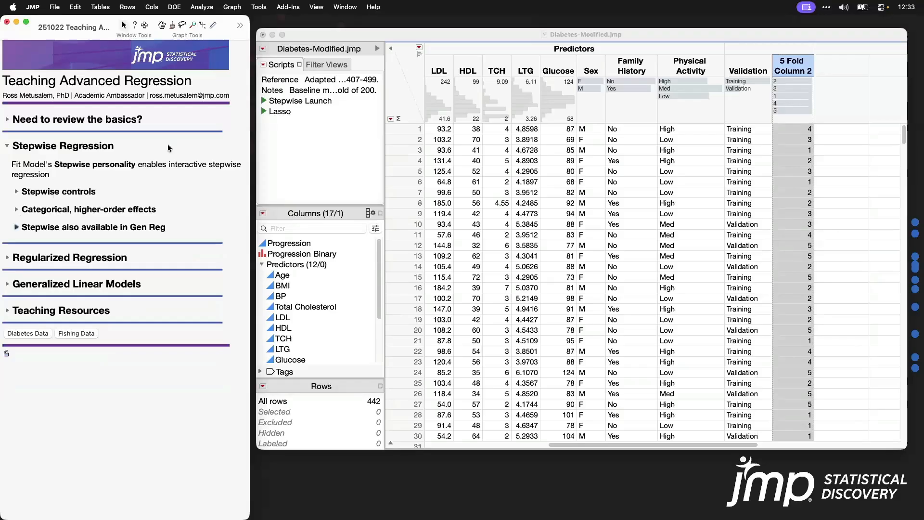
pyautogui.click(8, 147)
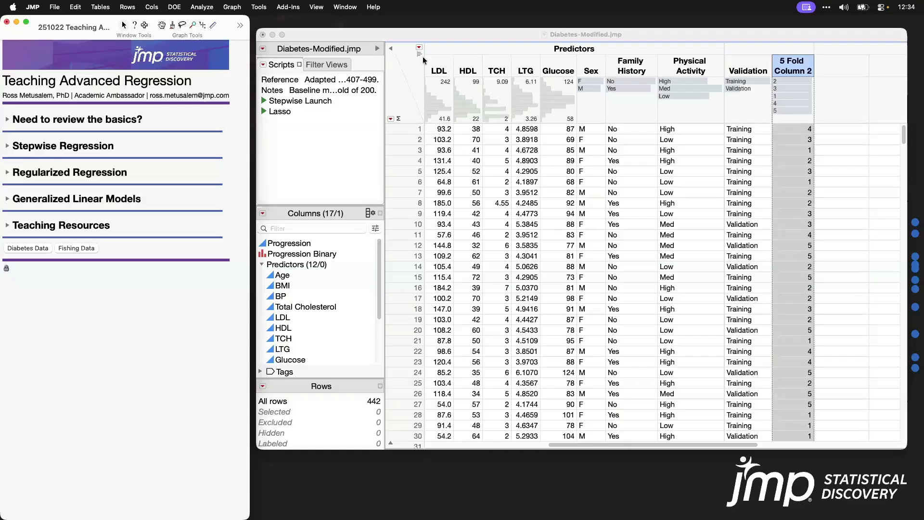
# - Start a Fit Model specification with Progression as the response and the Predictors group as model effects
pyautogui.click(405, 79)
pyautogui.click(397, 71)
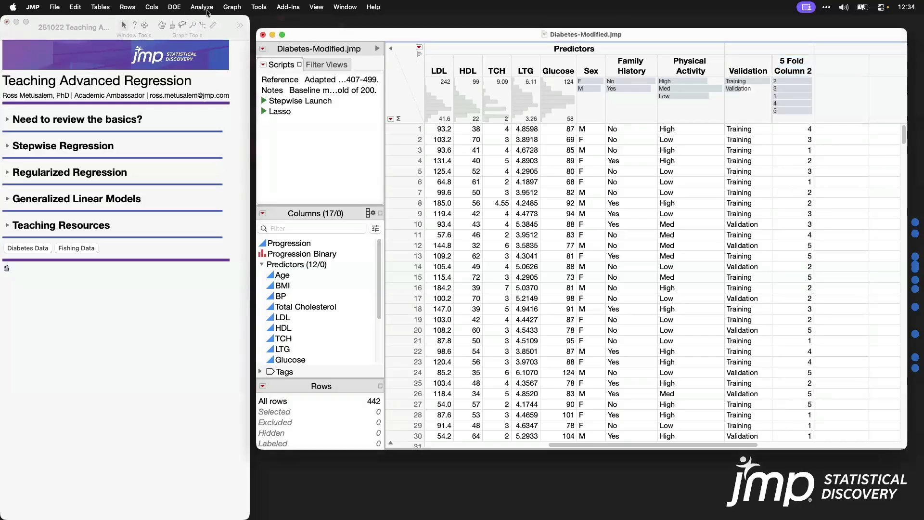
pyautogui.click(202, 7)
pyautogui.click(234, 80)
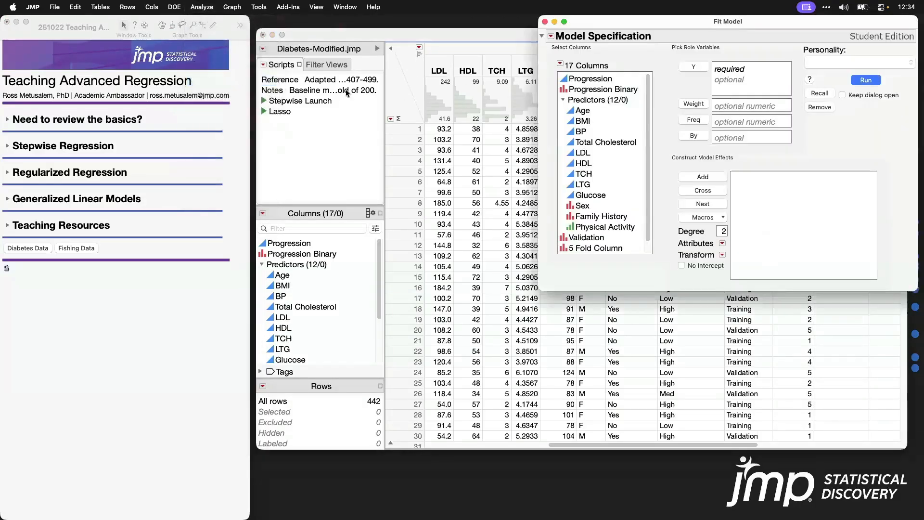
pyautogui.moveTo(678, 35); pyautogui.dragTo(471, 43)
pyautogui.click(383, 86)
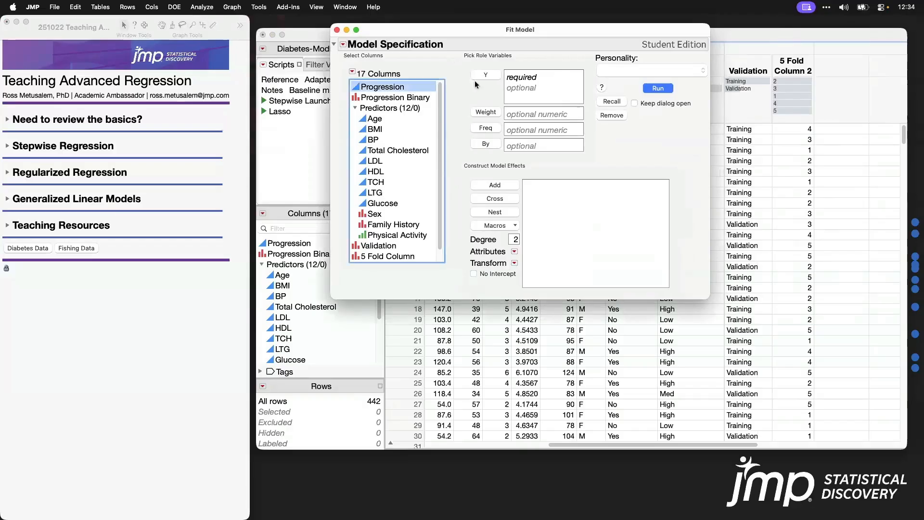
pyautogui.click(480, 77)
pyautogui.click(391, 108)
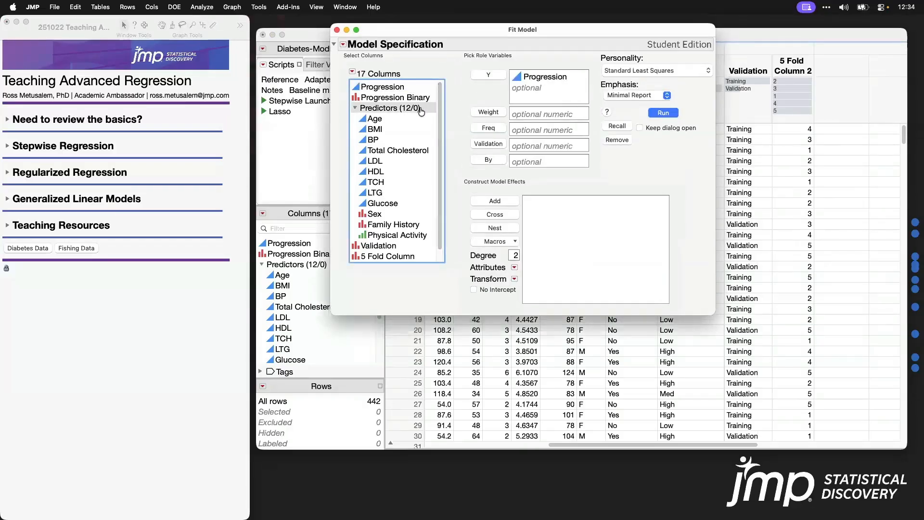
pyautogui.click(500, 201)
# - Set the model personality to Stepwise and run the model
pyautogui.click(669, 73)
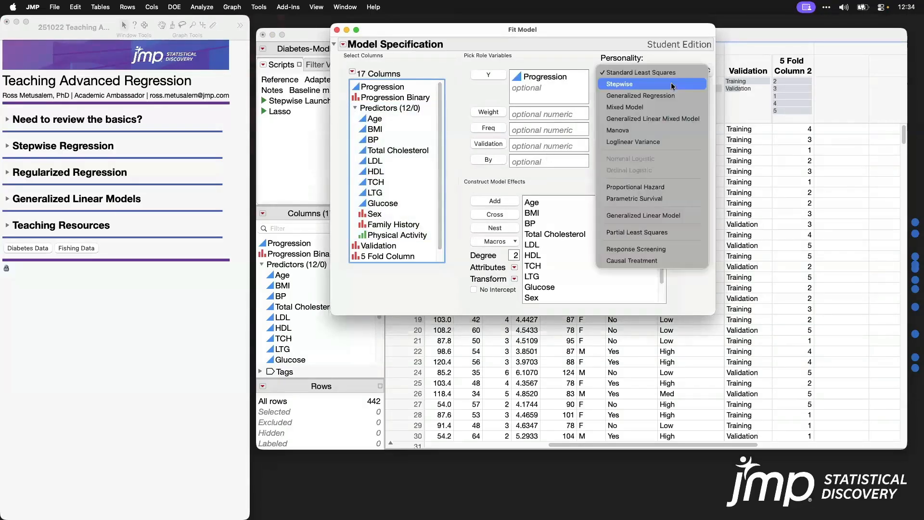
pyautogui.click(672, 87)
pyautogui.click(663, 113)
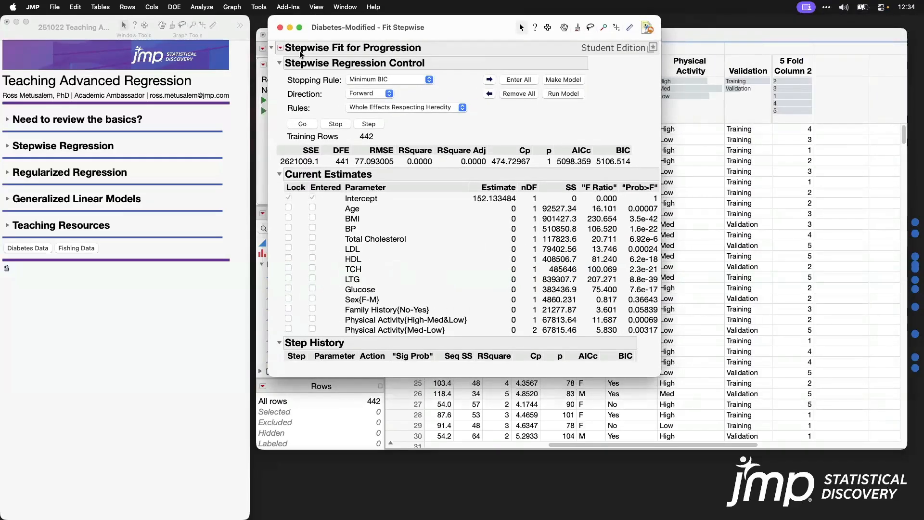
# - Fit All Possible Models from the stepwise report with a maximum of 3 terms per model
pyautogui.click(409, 80)
pyautogui.click(295, 42)
pyautogui.click(280, 48)
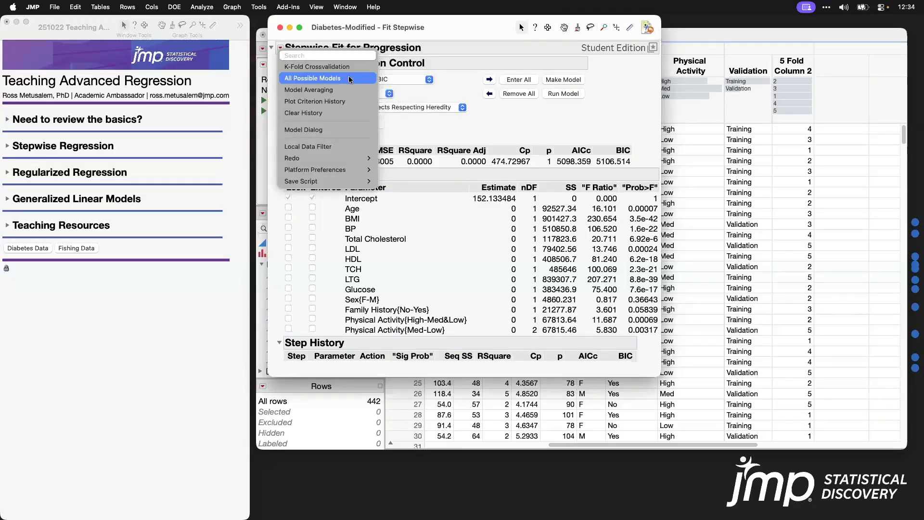
pyautogui.click(320, 78)
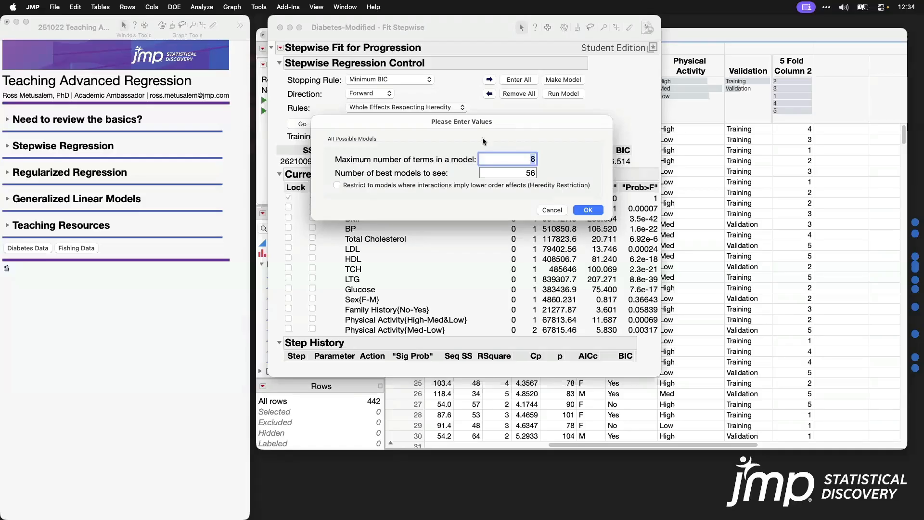
pyautogui.moveTo(384, 150)
pyautogui.mouseDown()
pyautogui.moveTo(338, 154)
pyautogui.moveTo(331, 167)
pyautogui.moveTo(505, 173)
pyautogui.moveTo(555, 159)
pyautogui.moveTo(423, 143)
pyautogui.moveTo(364, 153)
pyautogui.mouseUp()
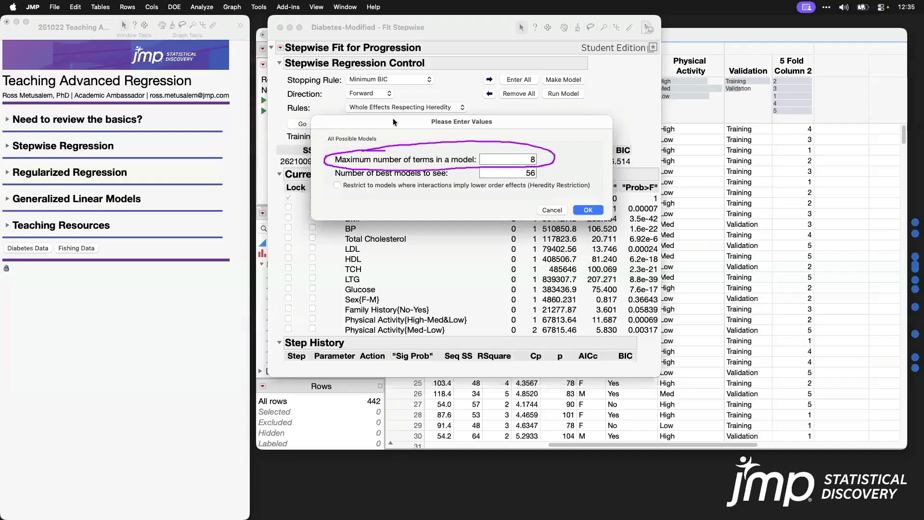
pyautogui.moveTo(397, 122); pyautogui.dragTo(466, 73)
pyautogui.click(596, 106)
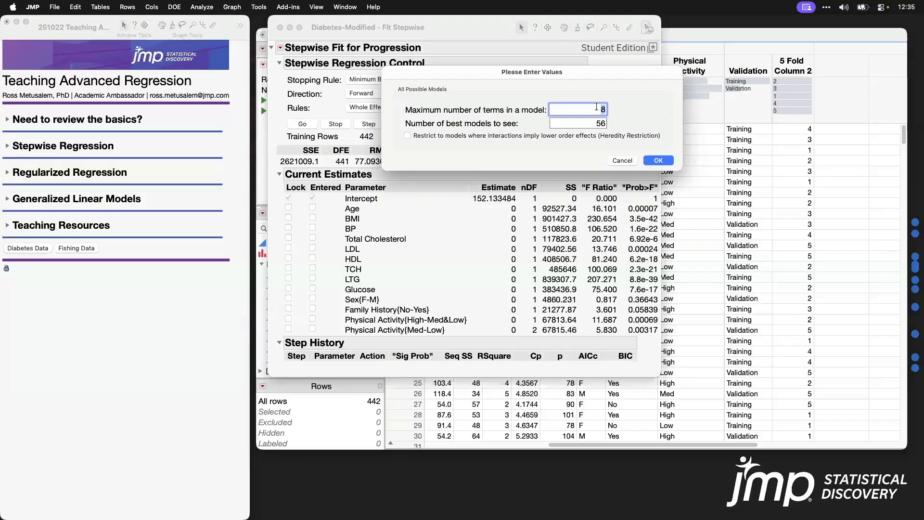
pyautogui.press('Tab')
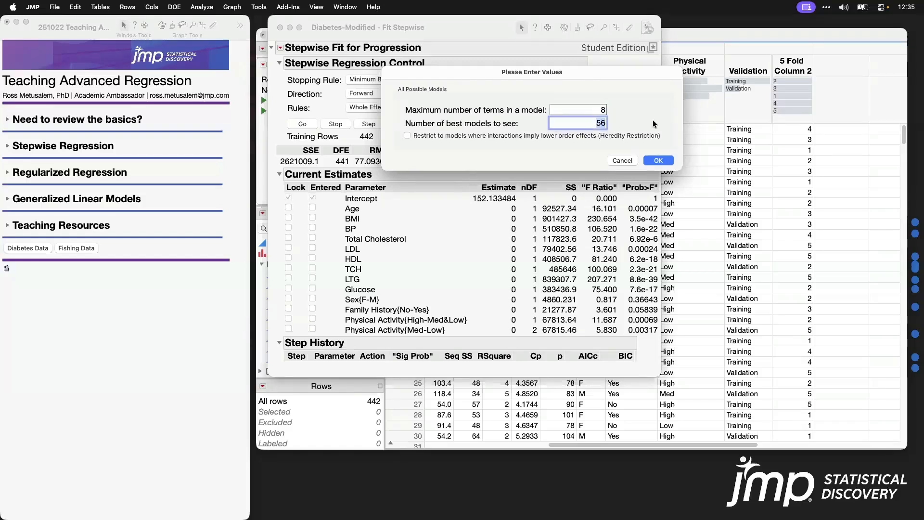
pyautogui.press('Tab')
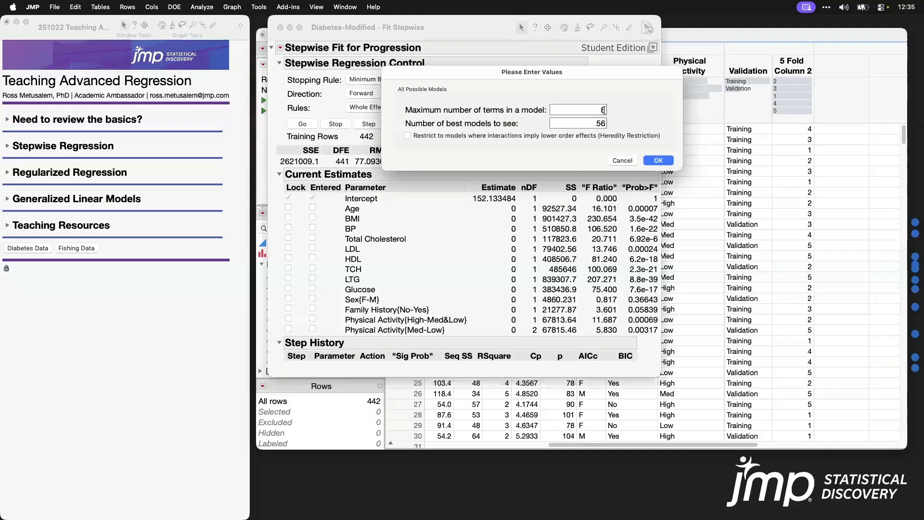
pyautogui.press('Tab')
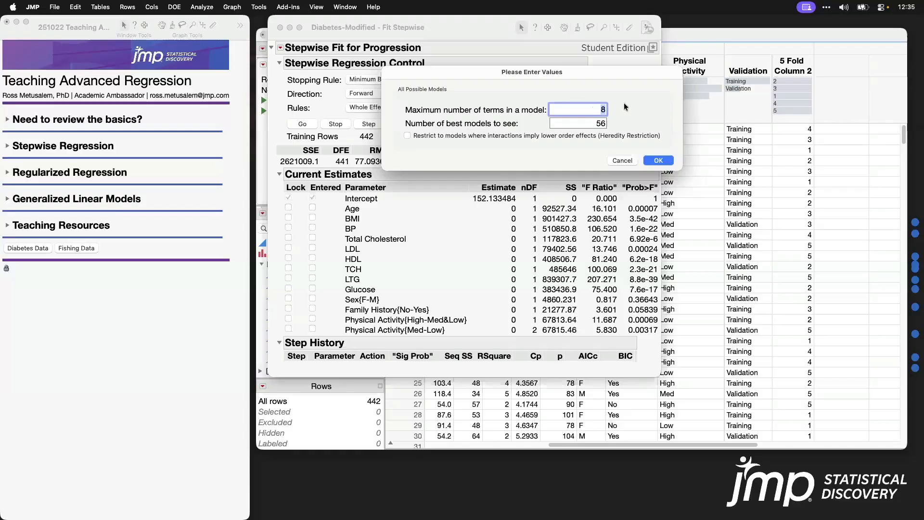
pyautogui.write('3')
pyautogui.click(638, 110)
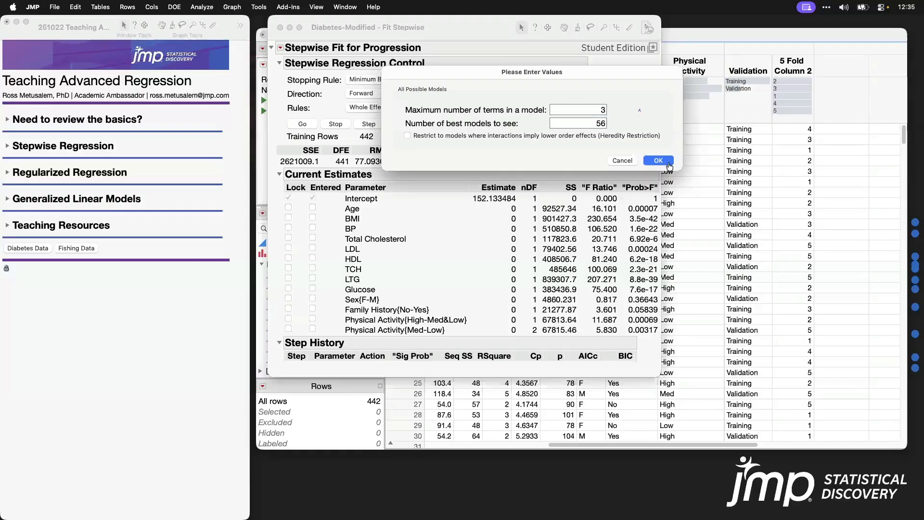
pyautogui.click(658, 160)
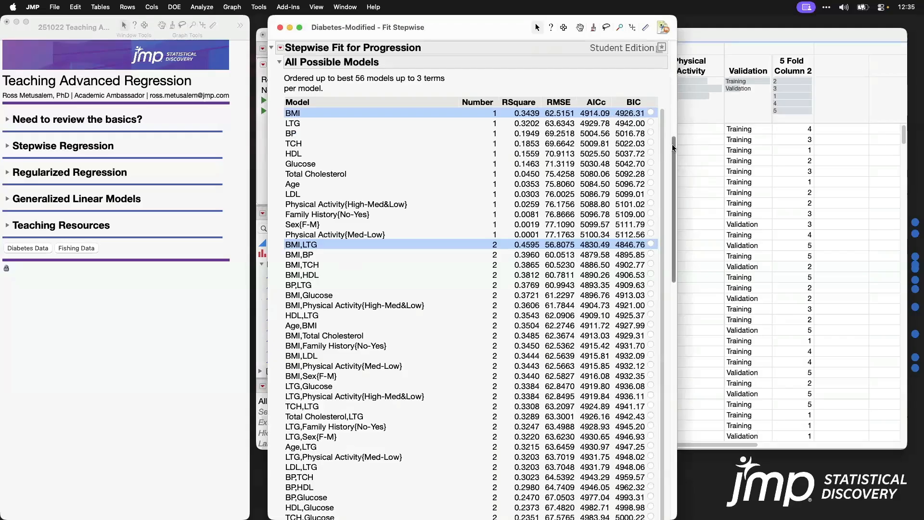
# - Examine the All Possible Models table across the one-, two- and three-term models
pyautogui.moveTo(661, 127)
pyautogui.mouseDown()
pyautogui.moveTo(658, 158)
pyautogui.moveTo(661, 126)
pyautogui.mouseUp()
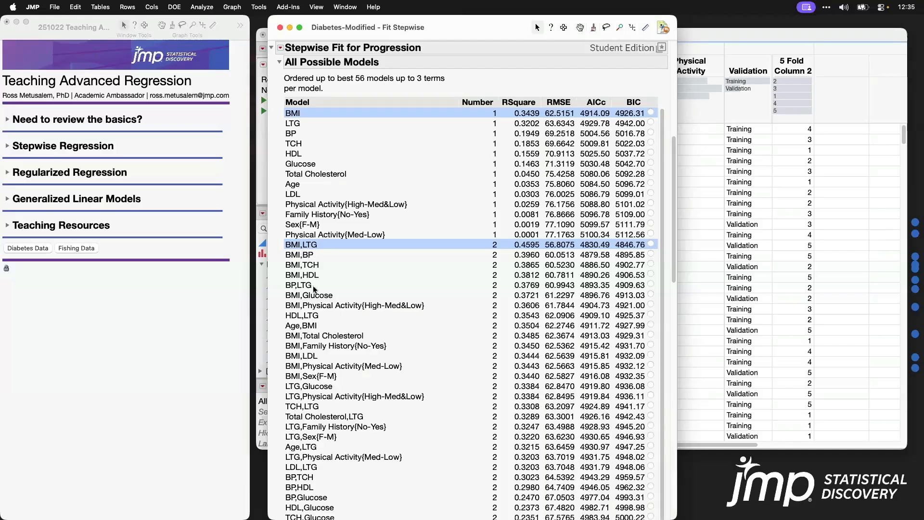
pyautogui.scroll(-15, 356, 359)
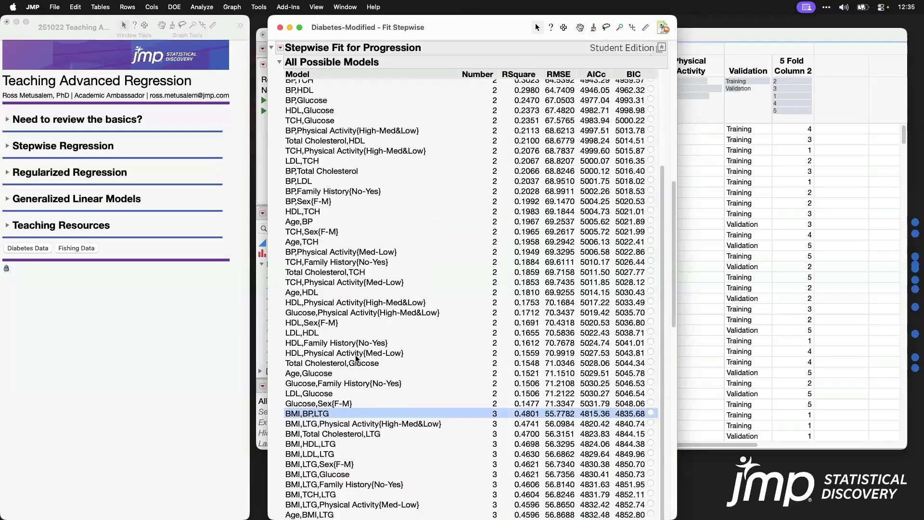
pyautogui.scroll(-10, 357, 358)
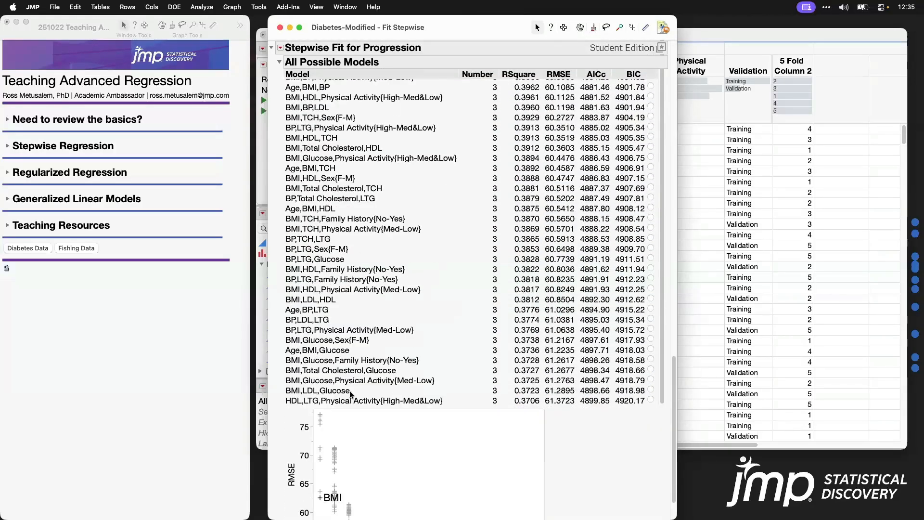
# - Rescale the RMSE plot's Number of Terms axis to end at about 8 and close the stepwise report
pyautogui.scroll(-3, 350, 396)
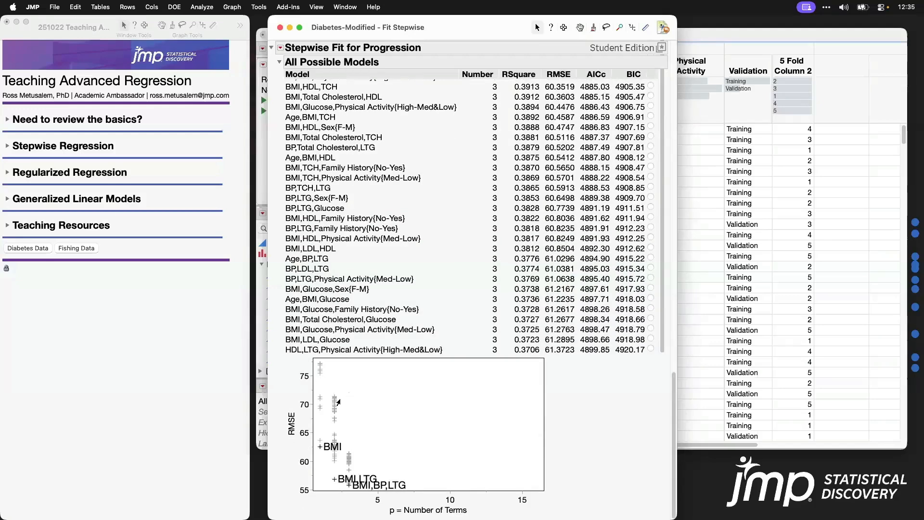
pyautogui.moveTo(541, 504); pyautogui.dragTo(666, 494)
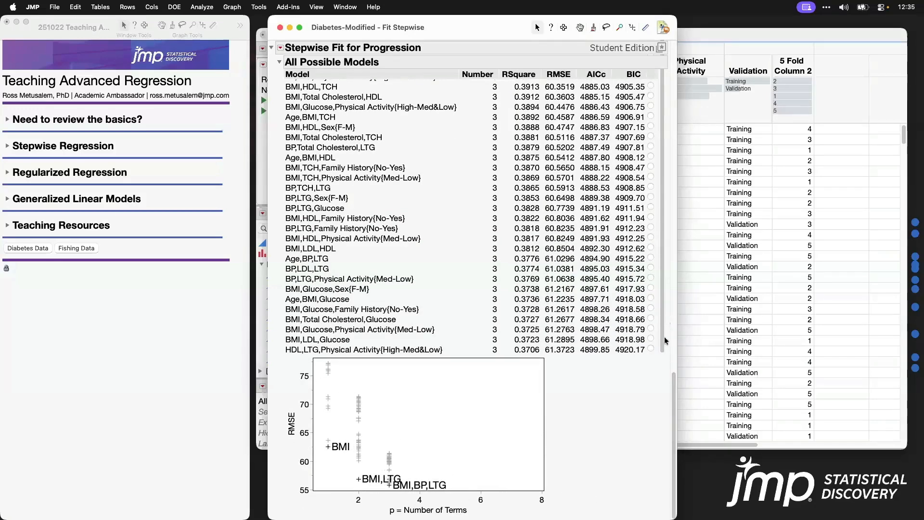
pyautogui.moveTo(674, 393); pyautogui.dragTo(673, 54)
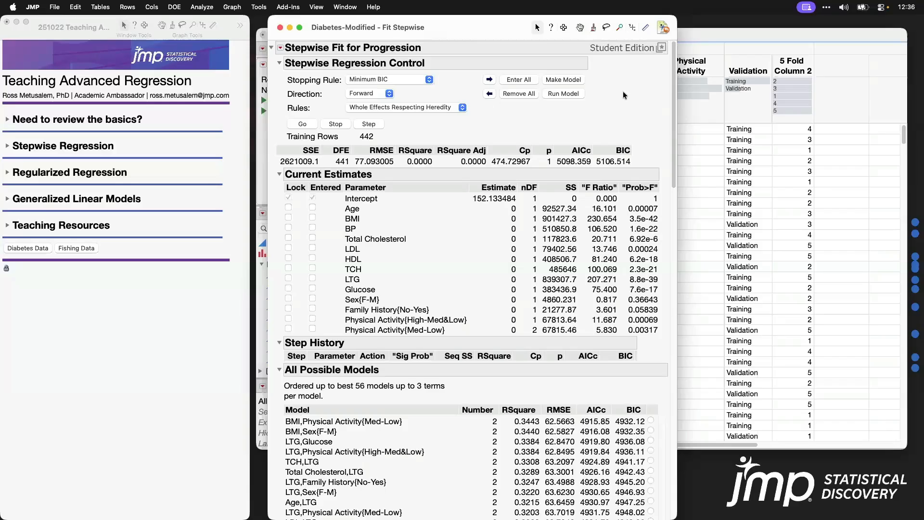
pyautogui.click(280, 29)
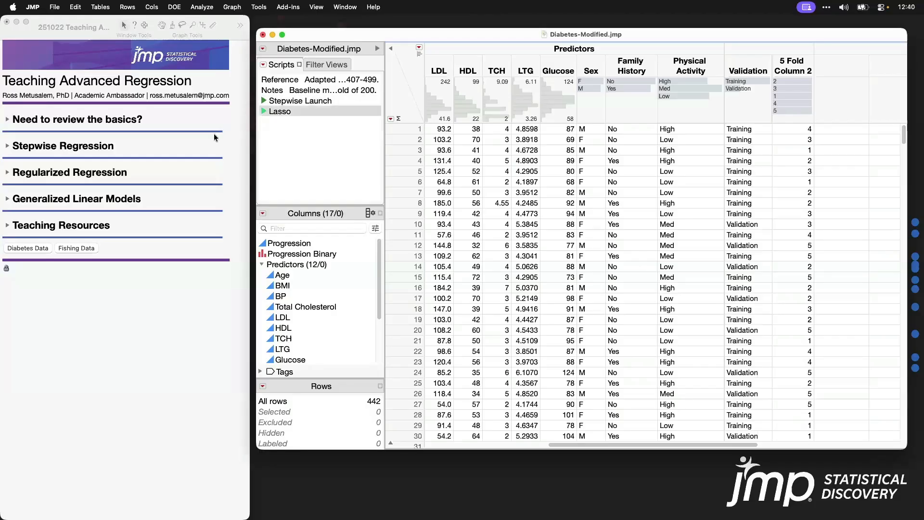
# - Expand the Regularized Regression notes and highlight the sentence on the Generalized Regression personality for Lasso, Ridge and Elastic Net
pyautogui.click(176, 171)
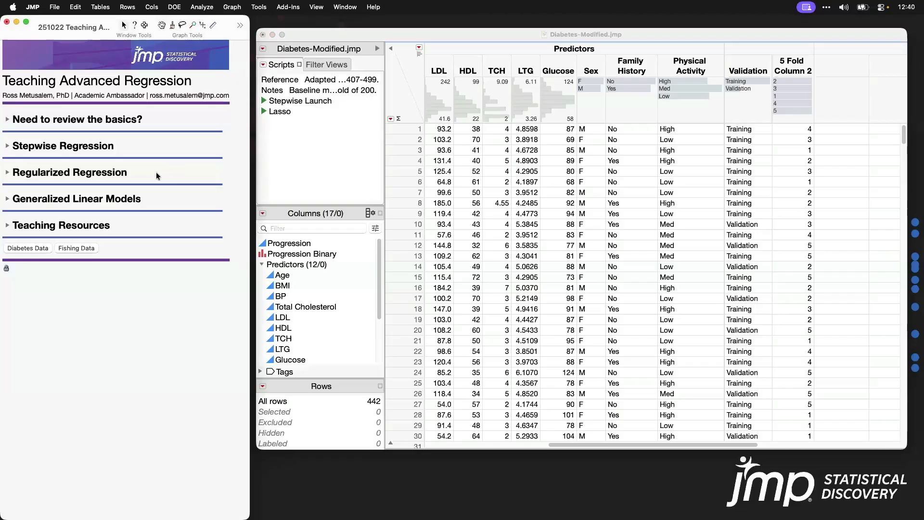
pyautogui.click(7, 173)
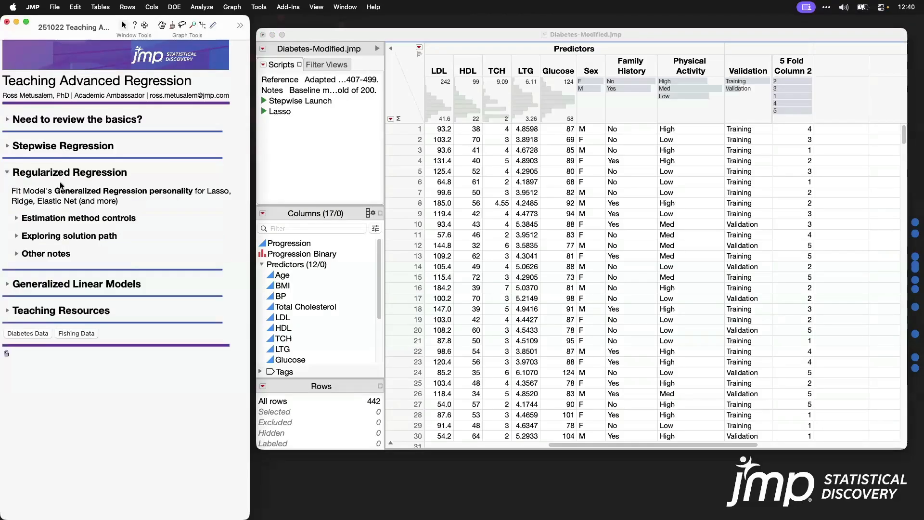
pyautogui.click(61, 188)
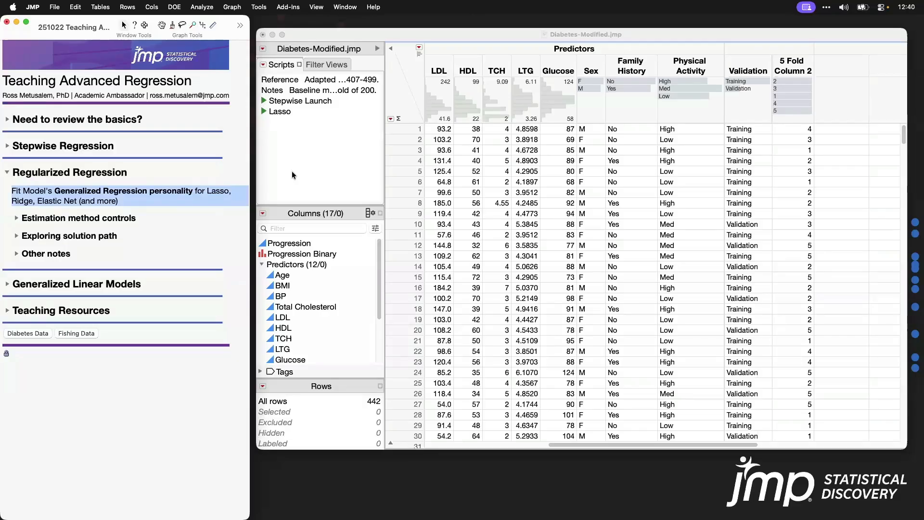
# - Run the saved Lasso script from the diabetes data table and review the model summary, solution path and parameter estimates
pyautogui.click(292, 172)
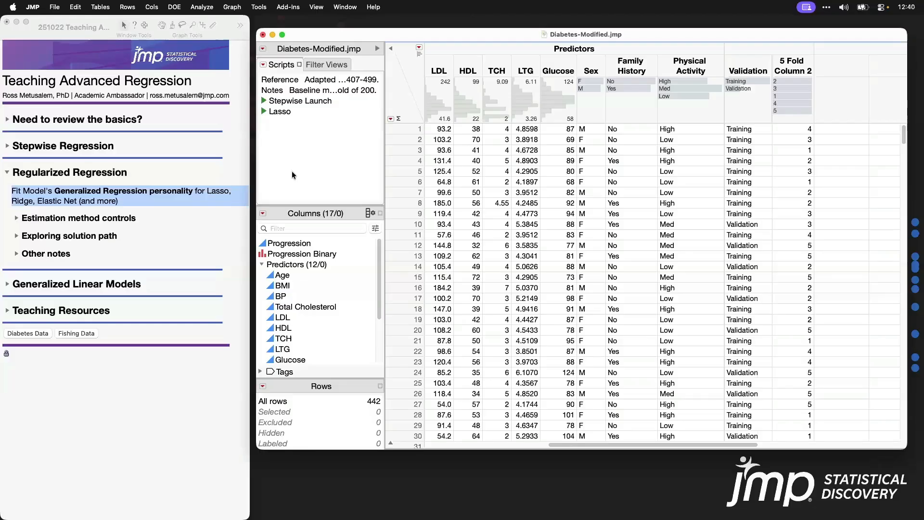
pyautogui.click(263, 114)
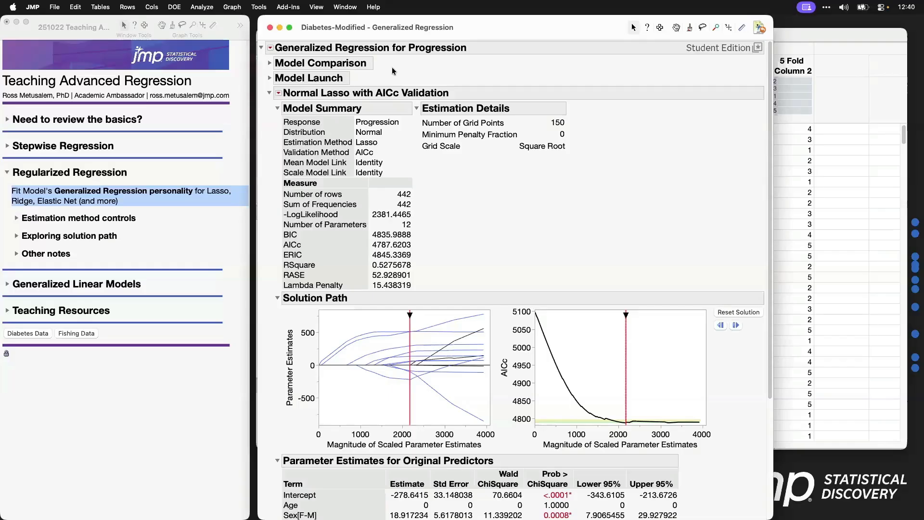
pyautogui.scroll(-3, 708, 174)
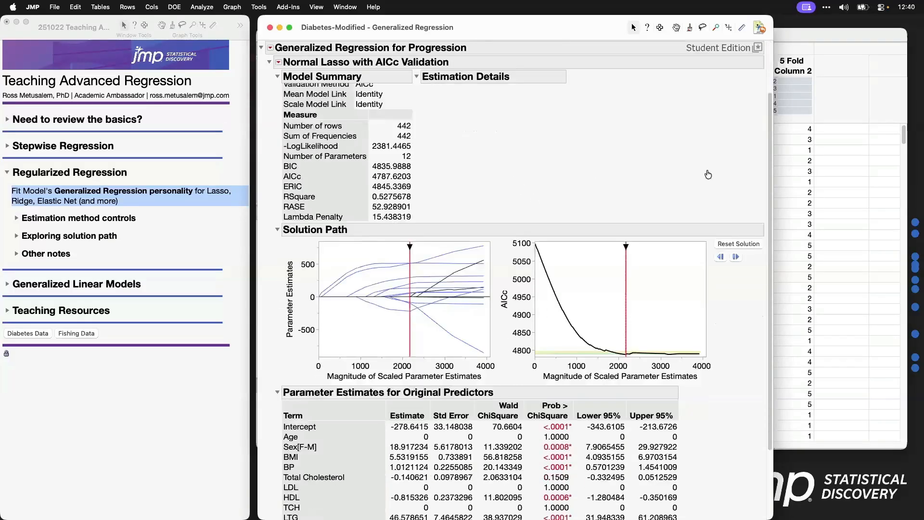
pyautogui.scroll(-4, 708, 174)
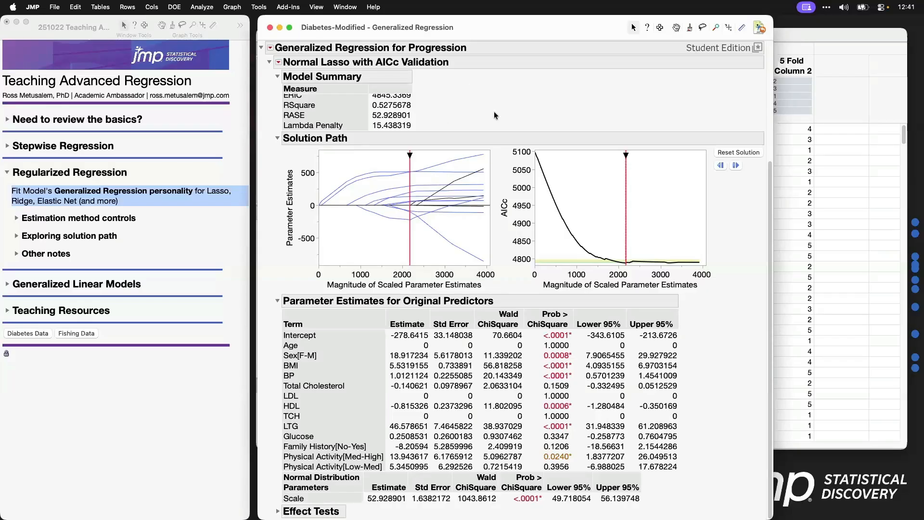
pyautogui.scroll(5, 495, 120)
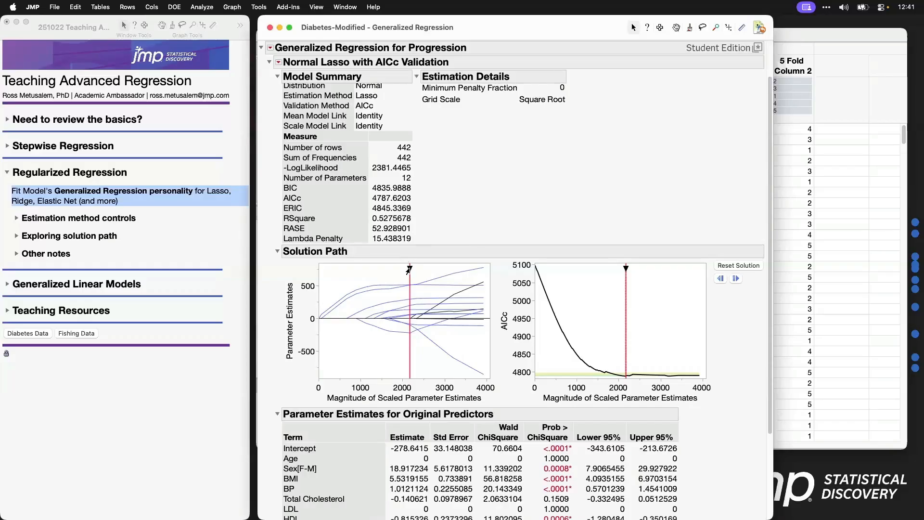
# - Shift the Lasso solution path marker to about 1650, move it back to about 2000, and close the Generalized Regression report
pyautogui.moveTo(408, 270); pyautogui.dragTo(387, 271)
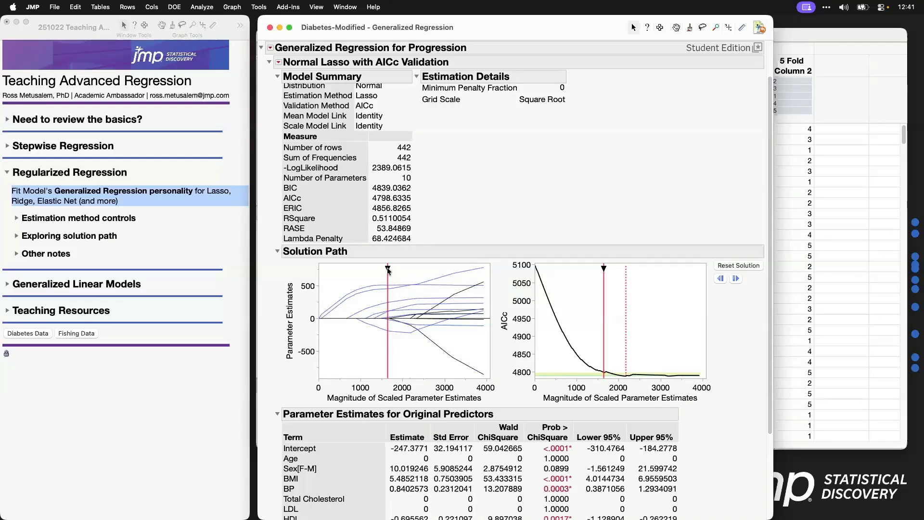
pyautogui.moveTo(388, 270); pyautogui.dragTo(403, 271)
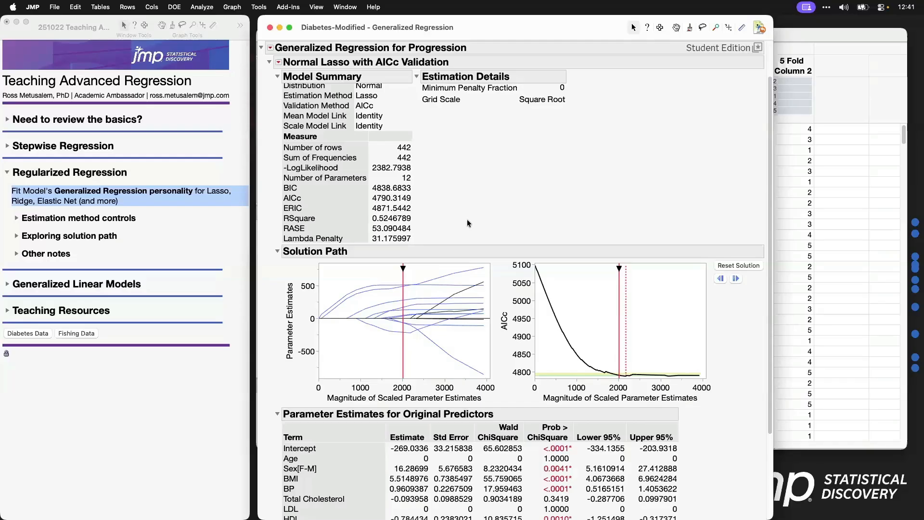
pyautogui.click(270, 27)
# - Start a Fit Model specification with Progression as the response and the whole Predictors group as model effects
pyautogui.click(201, 7)
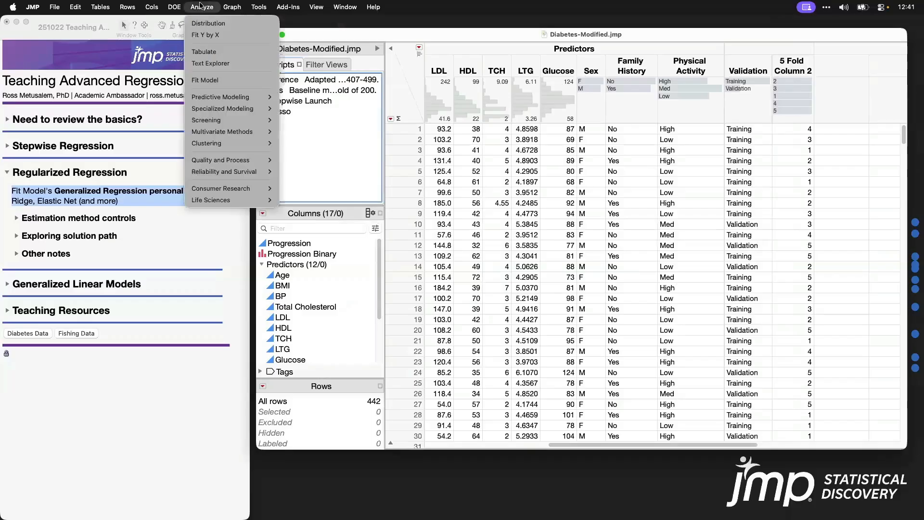
pyautogui.click(232, 82)
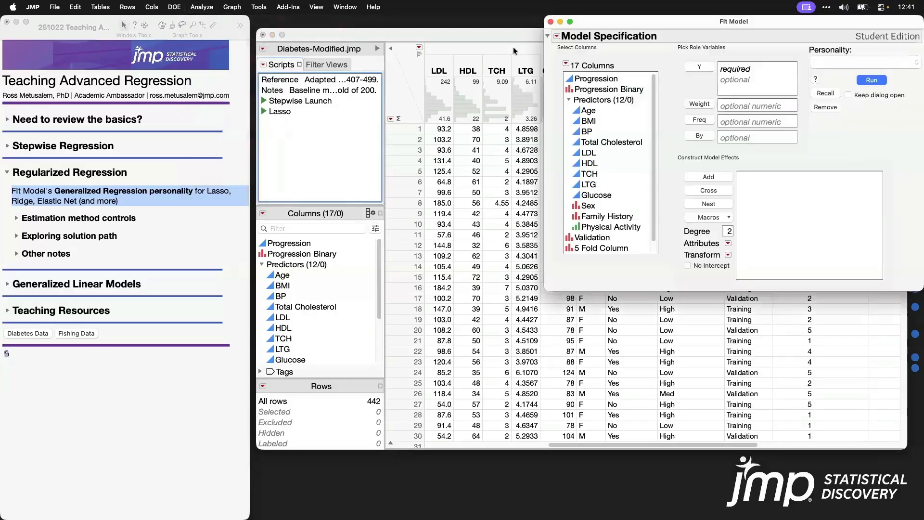
pyautogui.moveTo(632, 25); pyautogui.dragTo(399, 25)
pyautogui.click(384, 81)
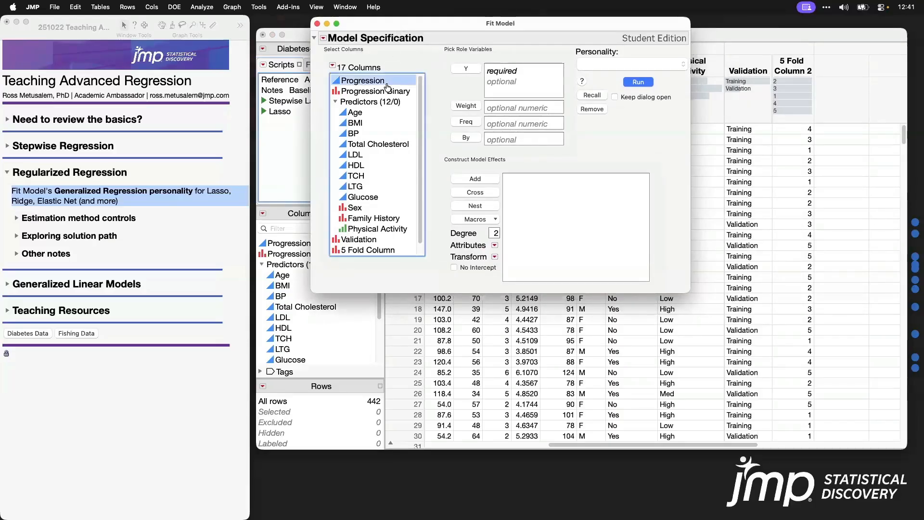
pyautogui.click(462, 69)
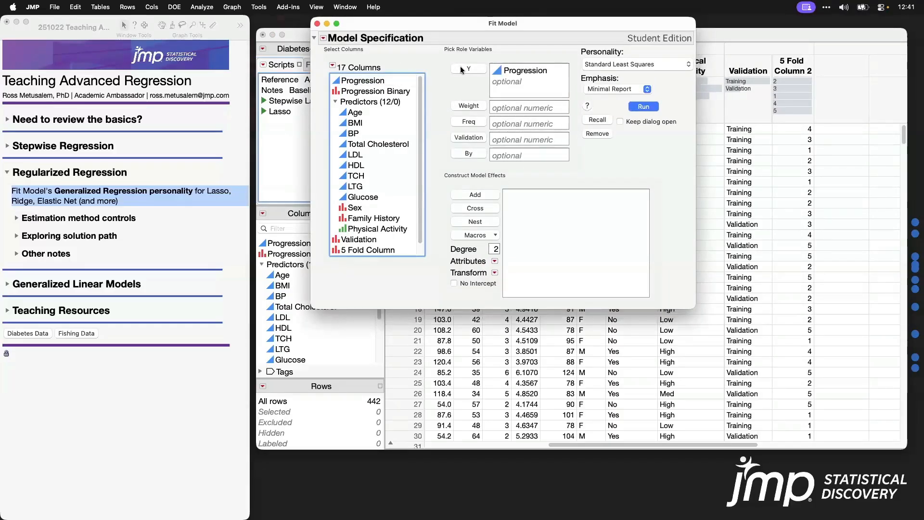
pyautogui.click(405, 91)
pyautogui.click(385, 102)
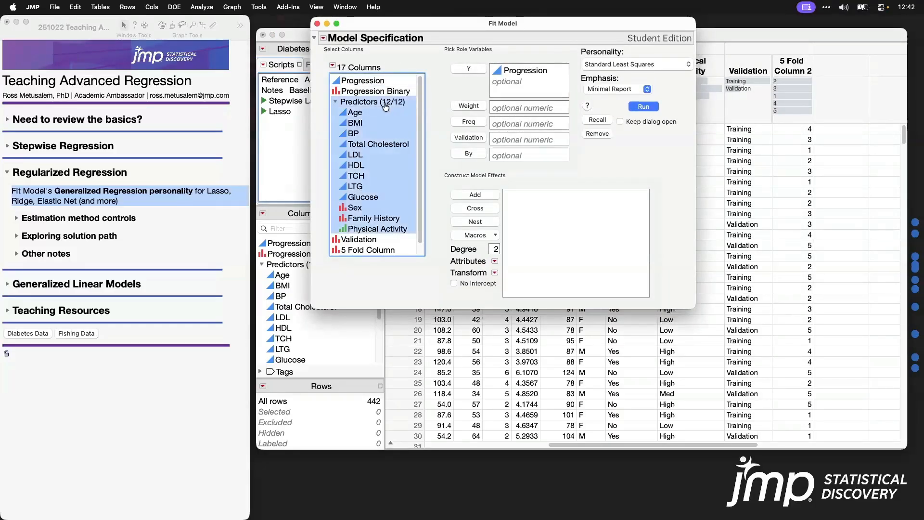
pyautogui.click(488, 195)
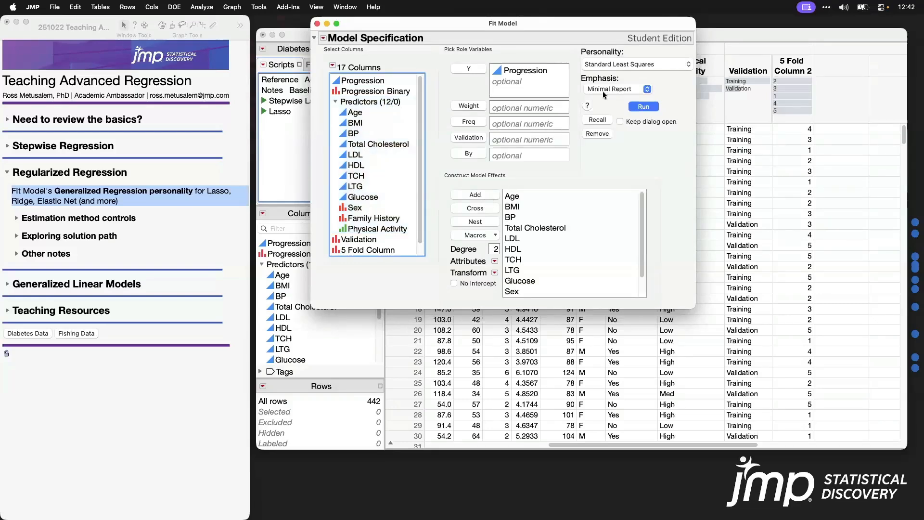
# - Switch the model's personality to Generalized Regression with the Normal distribution, run it, and reposition the report window beside the notes
pyautogui.click(665, 64)
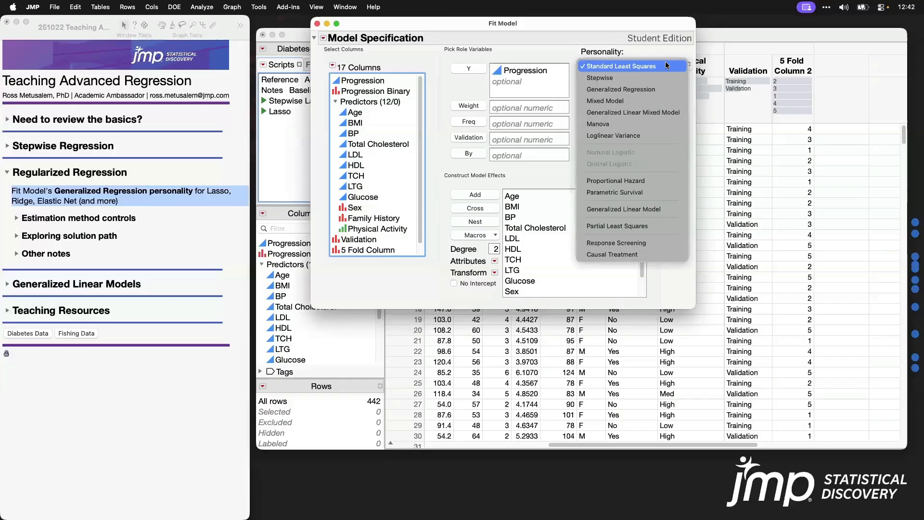
pyautogui.click(663, 91)
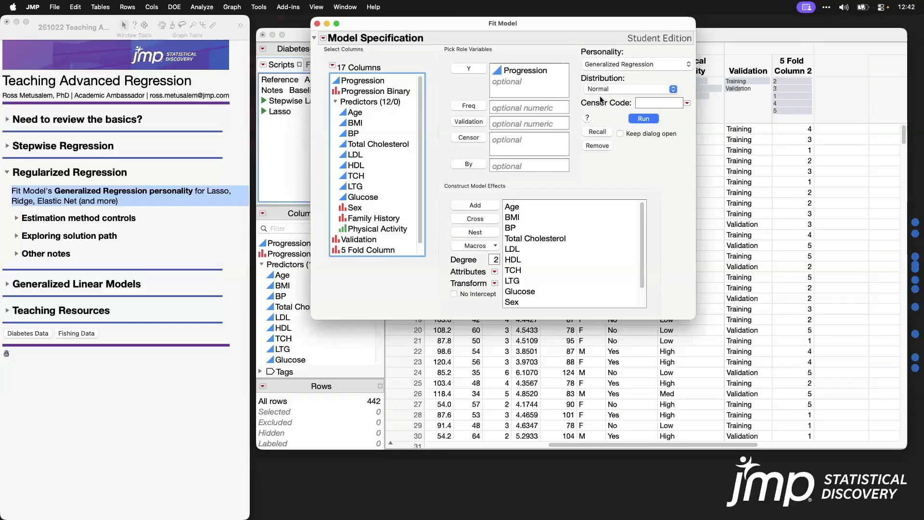
pyautogui.click(654, 121)
pyautogui.moveTo(690, 35); pyautogui.dragTo(505, 26)
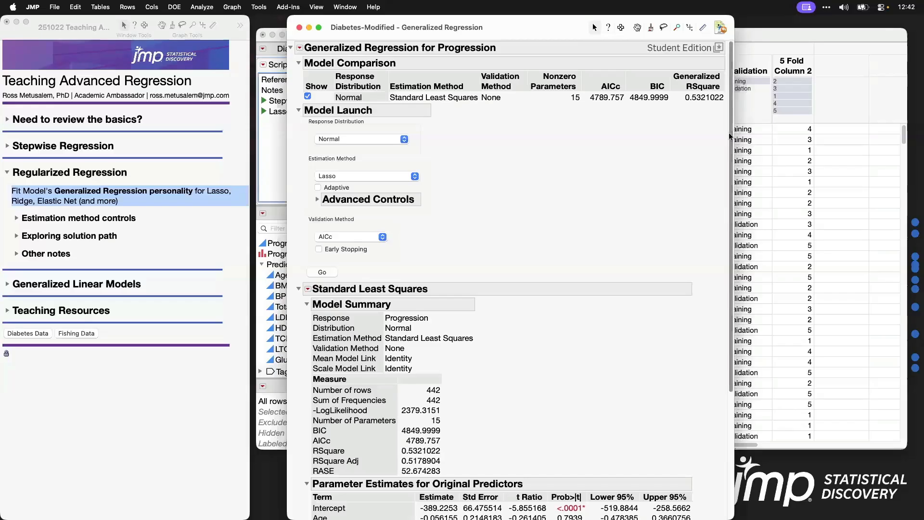
# - Review the Standard Least Squares parameter estimates and remove that fit from the Generalized Regression report
pyautogui.moveTo(732, 164); pyautogui.dragTo(732, 290)
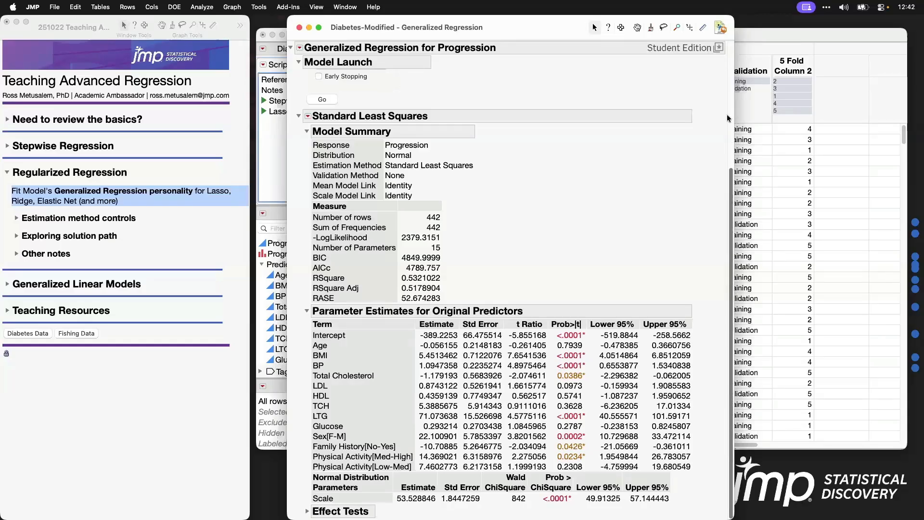
pyautogui.moveTo(732, 291); pyautogui.dragTo(732, 164)
pyautogui.click(307, 289)
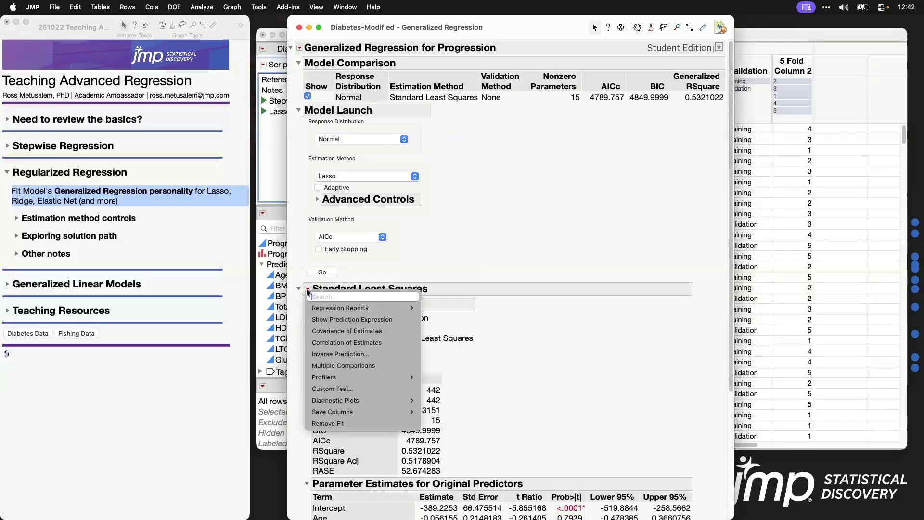
pyautogui.click(370, 423)
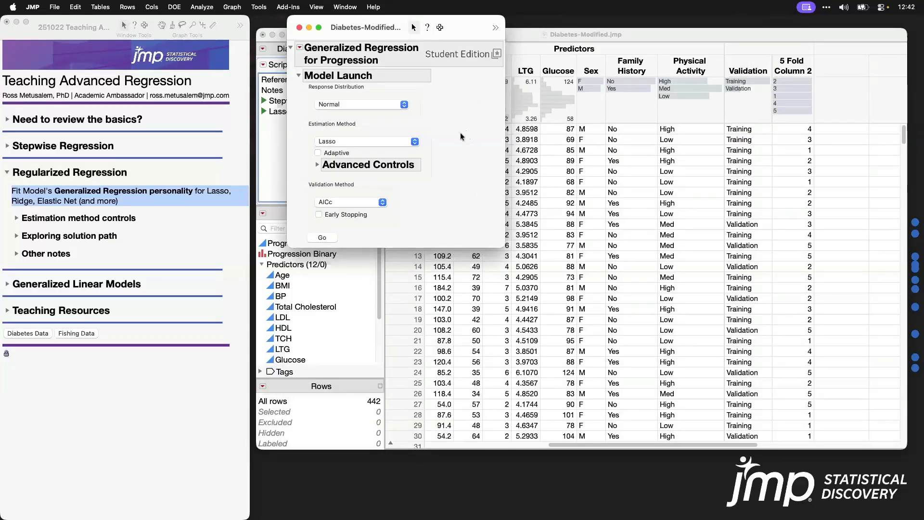
# - Review the available estimation methods, and expand the Estimation method controls notes with the bullet on specifying methods after launch highlighted
pyautogui.click(391, 142)
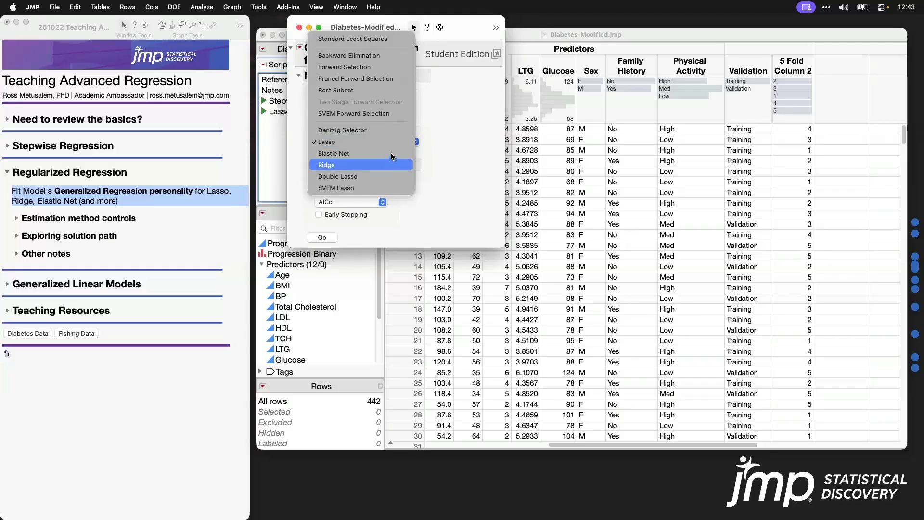
pyautogui.click(452, 149)
pyautogui.click(16, 218)
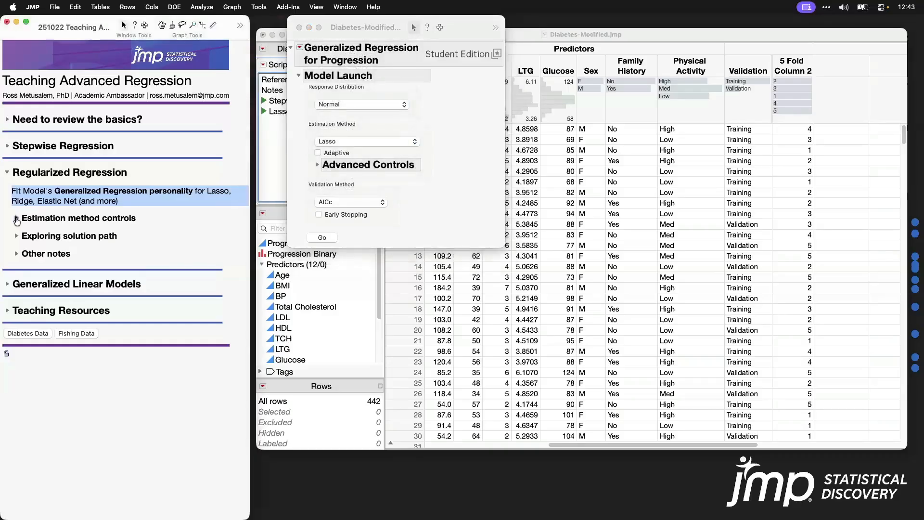
pyautogui.click(114, 236)
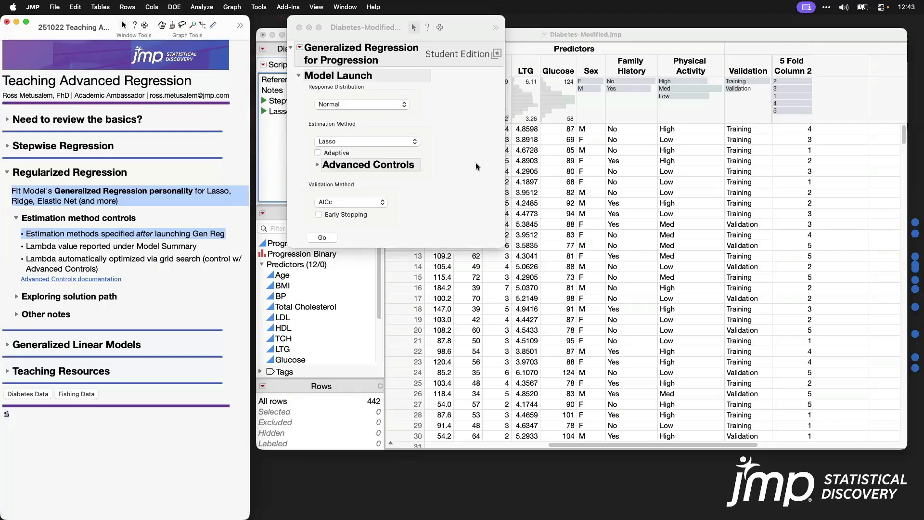
# - Open a new Fit Model specification, set its personality to Generalized Regression, and close it without running
pyautogui.click(201, 6)
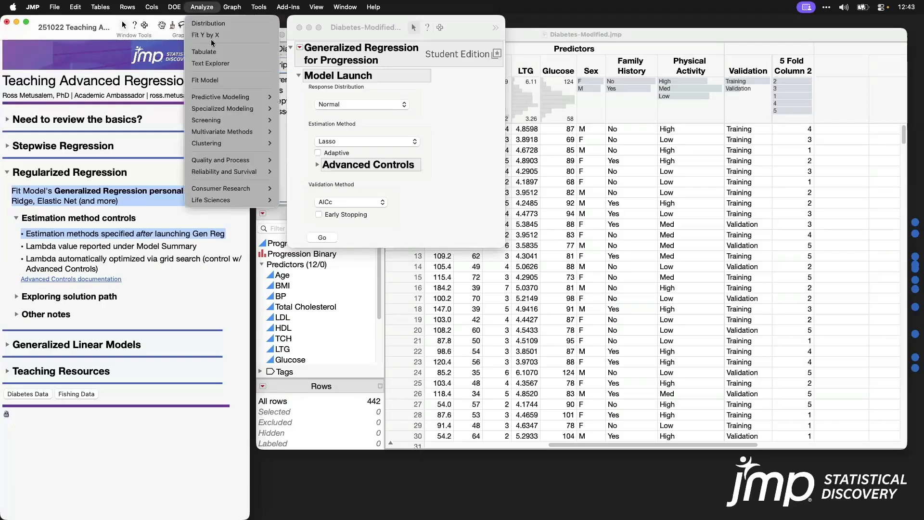
pyautogui.click(222, 80)
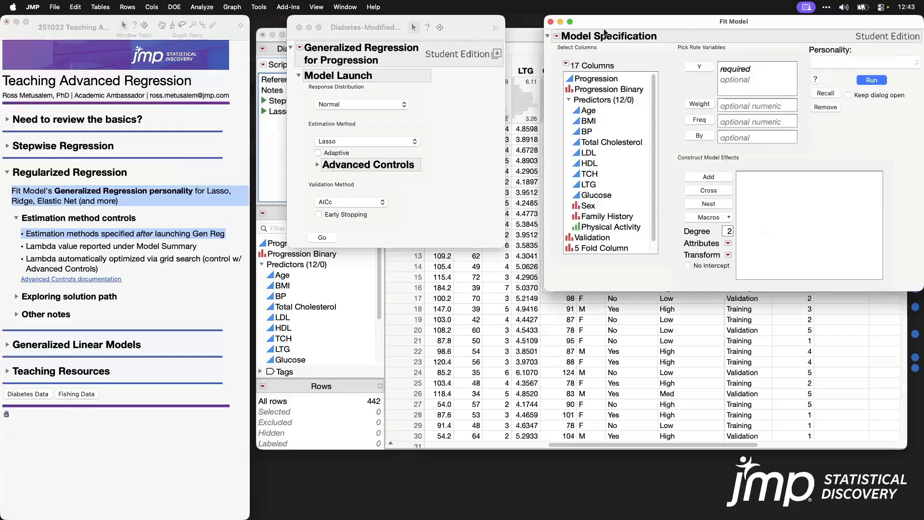
pyautogui.click(706, 84)
pyautogui.click(717, 106)
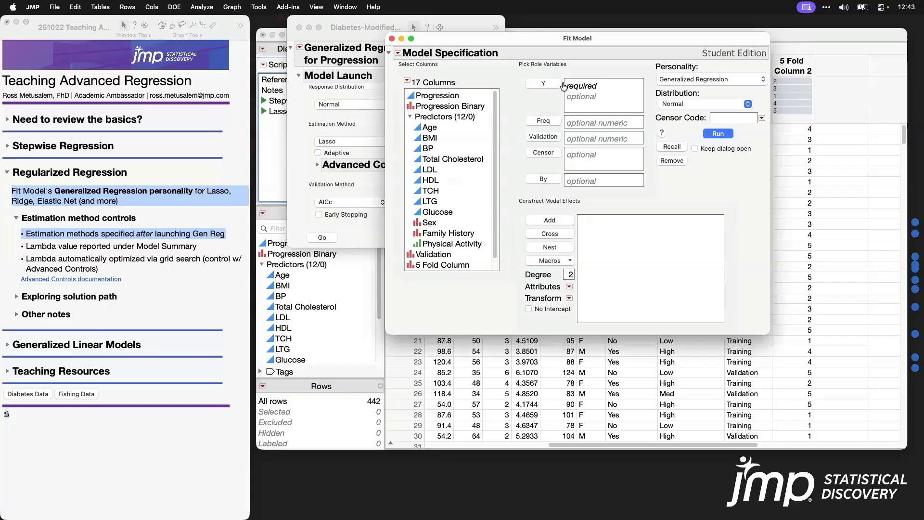
pyautogui.click(391, 38)
pyautogui.click(416, 121)
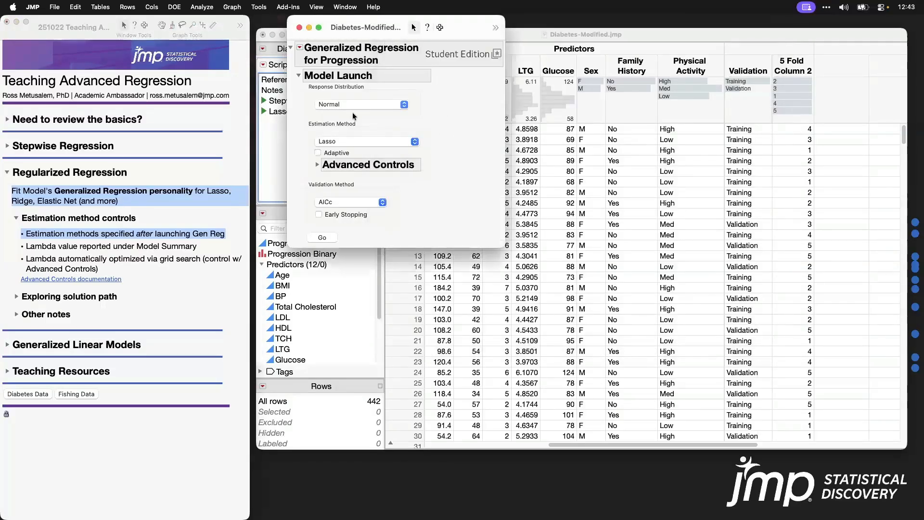
# - Fit the Progression model with the Normal distribution, Lasso estimation and AICc validation, and reposition the report window
pyautogui.moveTo(316, 113)
pyautogui.mouseDown()
pyautogui.moveTo(301, 120)
pyautogui.moveTo(298, 181)
pyautogui.moveTo(399, 183)
pyautogui.mouseUp()
pyautogui.moveTo(480, 156); pyautogui.dragTo(302, 115)
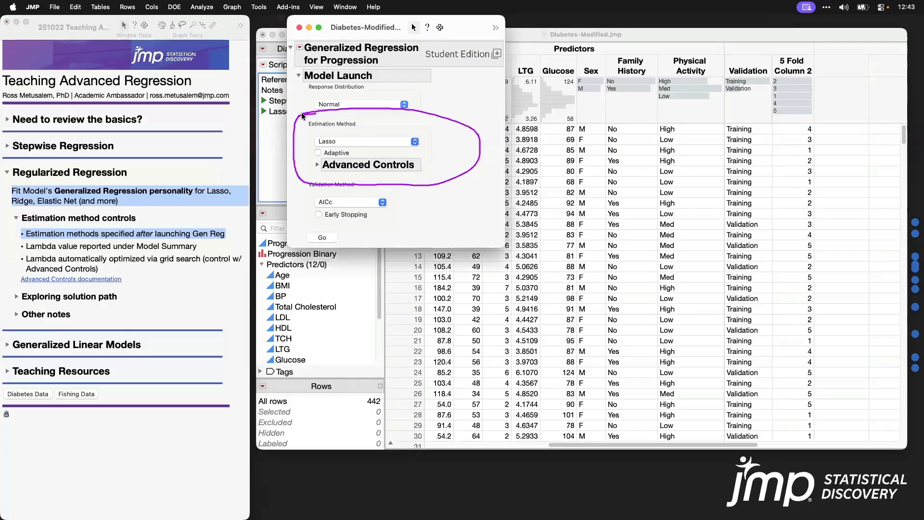
pyautogui.click(328, 239)
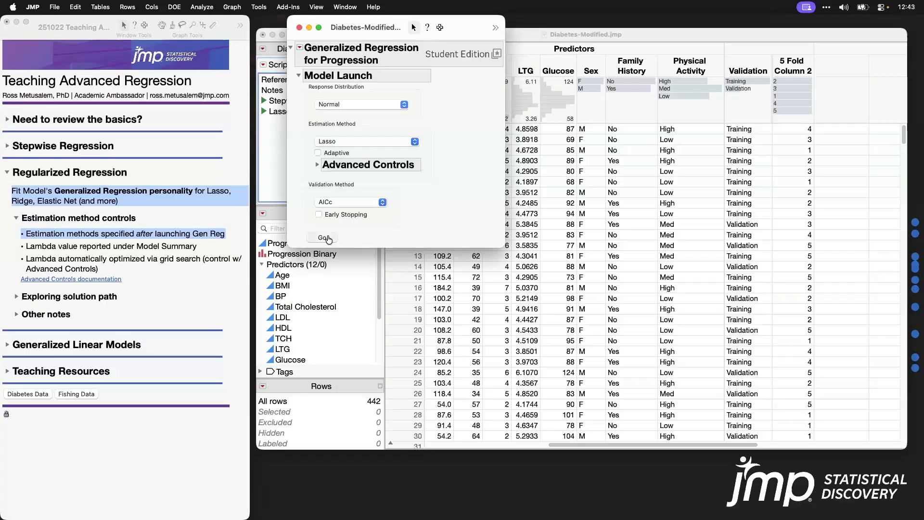
pyautogui.moveTo(533, 30); pyautogui.dragTo(556, 34)
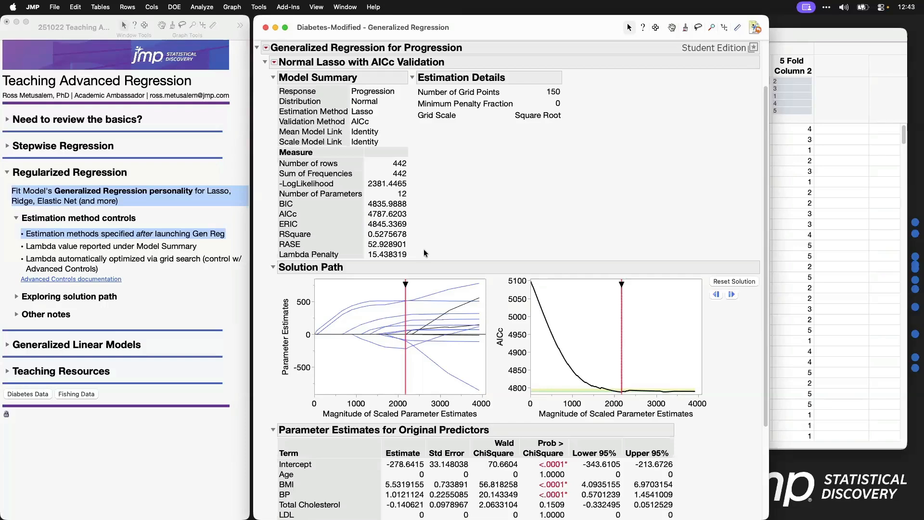
# - Highlight the note on where the lambda value is reported and locate the Lambda Penalty in the Model Summary
pyautogui.moveTo(424, 249)
pyautogui.mouseDown()
pyautogui.moveTo(272, 248)
pyautogui.moveTo(279, 260)
pyautogui.moveTo(415, 263)
pyautogui.moveTo(423, 252)
pyautogui.mouseUp()
pyautogui.click(177, 248)
pyautogui.click(177, 248)
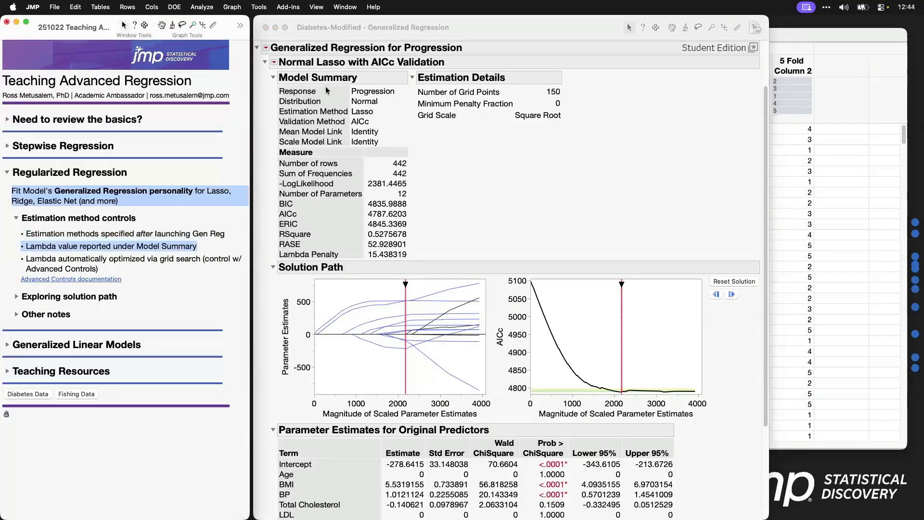
pyautogui.click(412, 247)
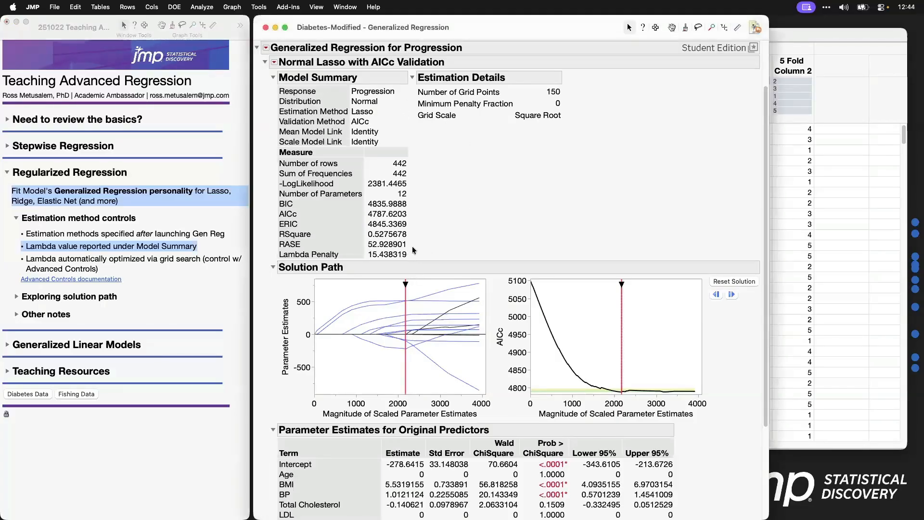
pyautogui.moveTo(390, 248)
pyautogui.mouseDown()
pyautogui.moveTo(275, 255)
pyautogui.moveTo(286, 264)
pyautogui.moveTo(415, 264)
pyautogui.moveTo(412, 249)
pyautogui.mouseUp()
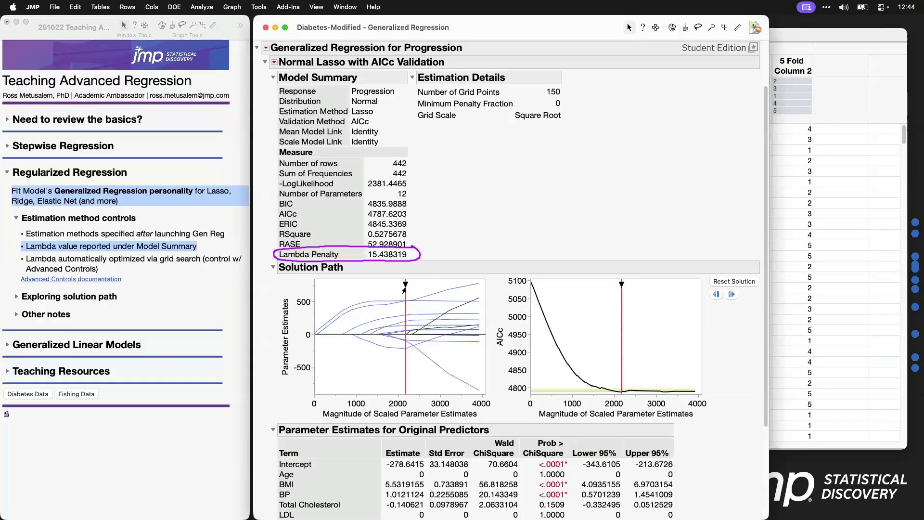
# - Explore the Lasso solution path down to a magnitude of about 1000 and reset the solution
pyautogui.moveTo(404, 285); pyautogui.dragTo(354, 284)
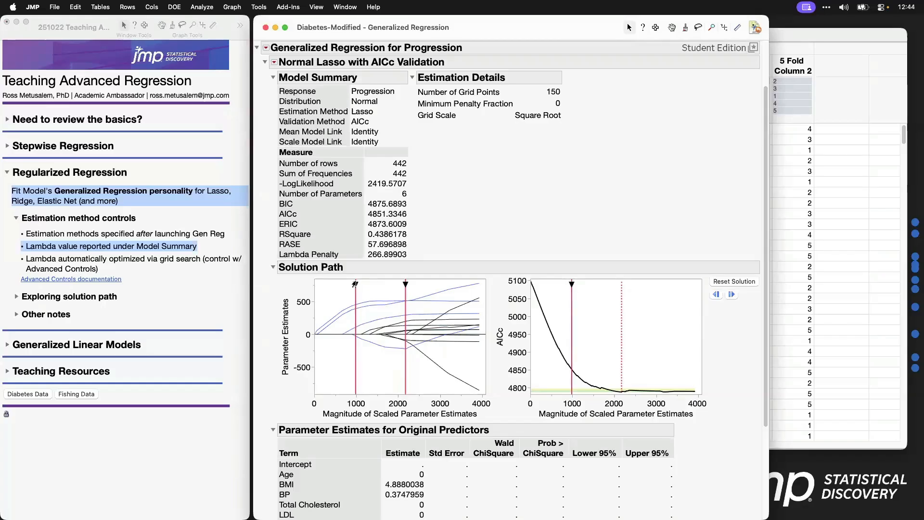
pyautogui.moveTo(355, 284); pyautogui.dragTo(406, 284)
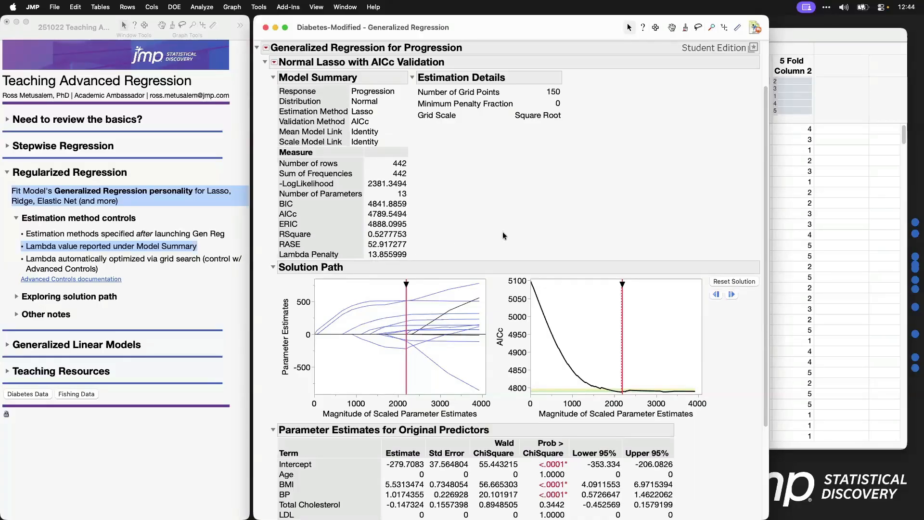
pyautogui.click(743, 282)
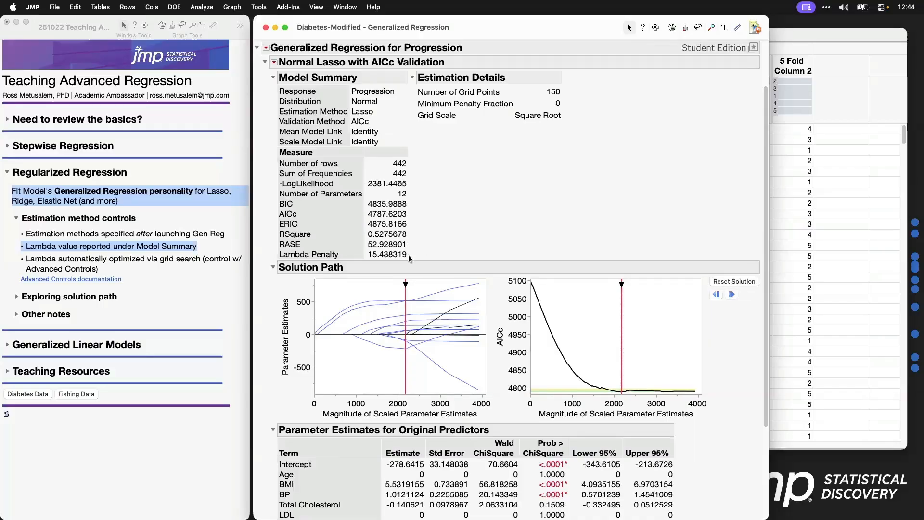
pyautogui.moveTo(391, 249)
pyautogui.mouseDown()
pyautogui.moveTo(365, 251)
pyautogui.moveTo(376, 266)
pyautogui.moveTo(409, 262)
pyautogui.moveTo(412, 251)
pyautogui.mouseUp()
# - Highlight the note on lambda grid search optimization and expand Advanced Controls under Model Launch
pyautogui.click(166, 265)
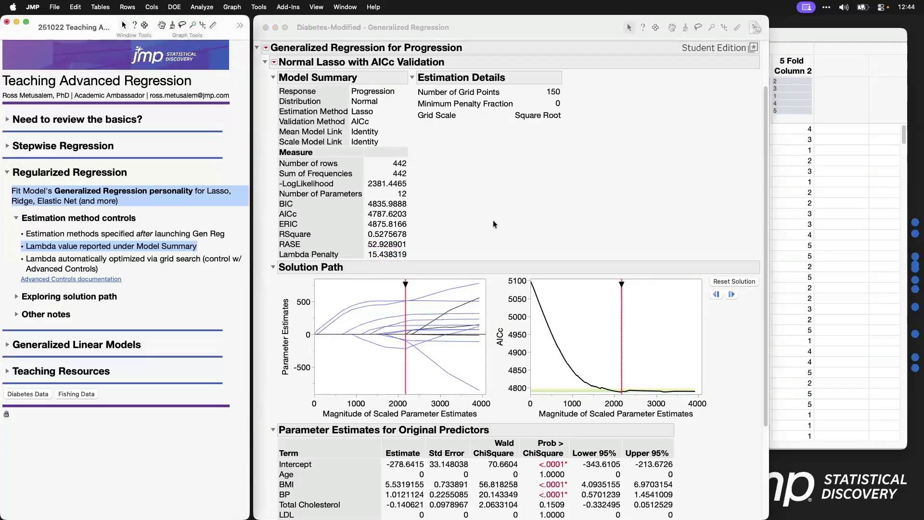
pyautogui.press('Down')
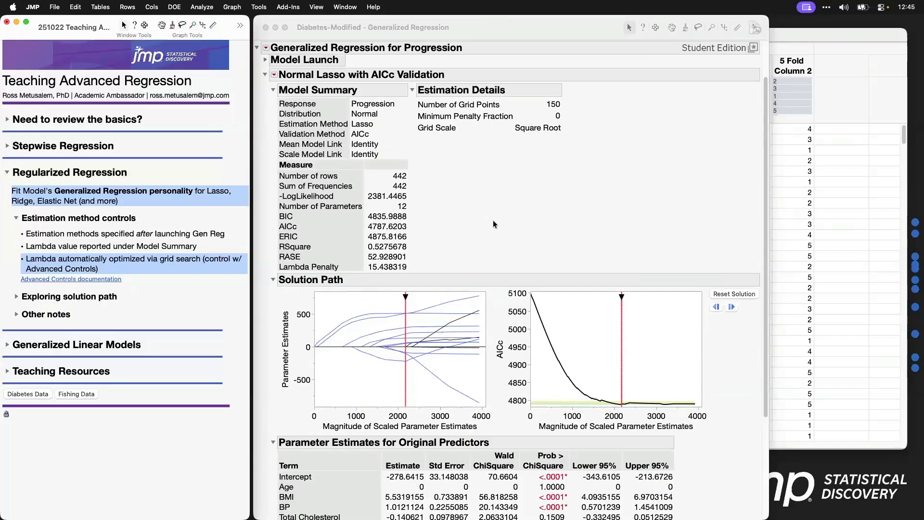
pyautogui.click(265, 111)
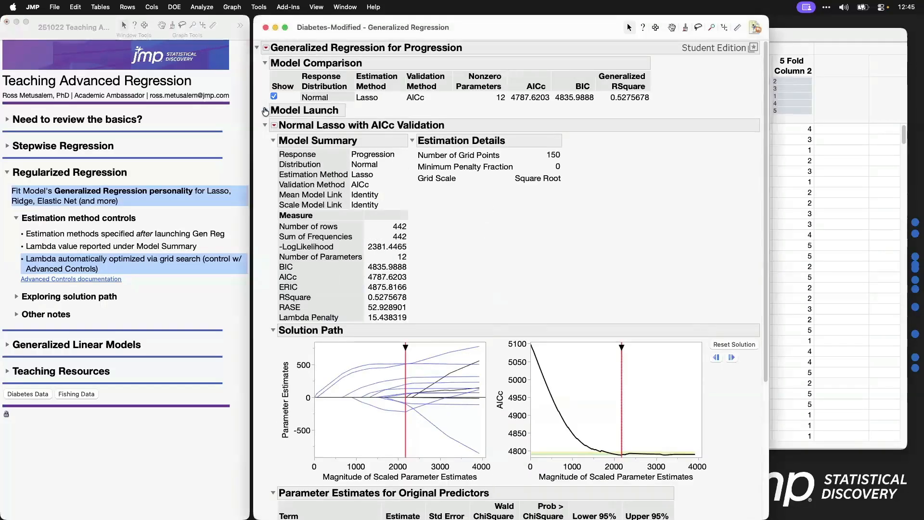
pyautogui.click(265, 110)
pyautogui.moveTo(384, 214)
pyautogui.mouseDown()
pyautogui.moveTo(268, 218)
pyautogui.moveTo(317, 277)
pyautogui.moveTo(390, 238)
pyautogui.moveTo(388, 220)
pyautogui.mouseUp()
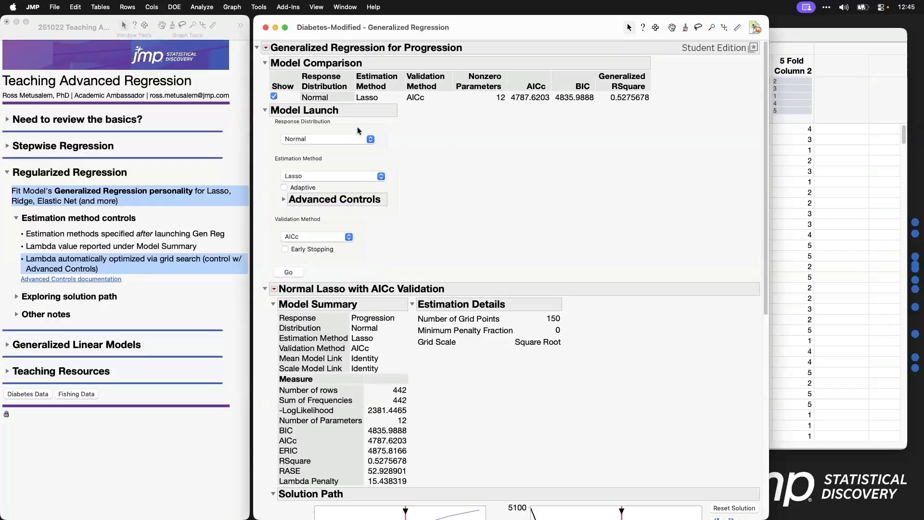
pyautogui.click(265, 110)
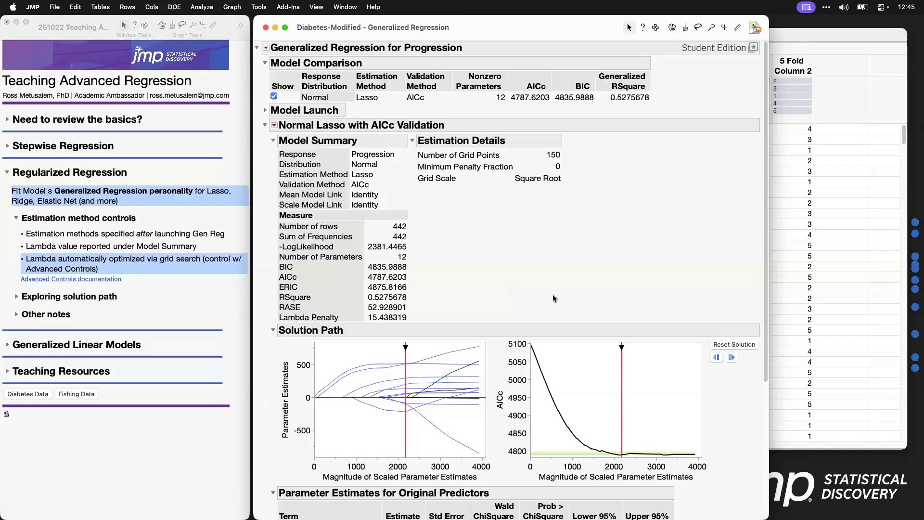
pyautogui.click(265, 110)
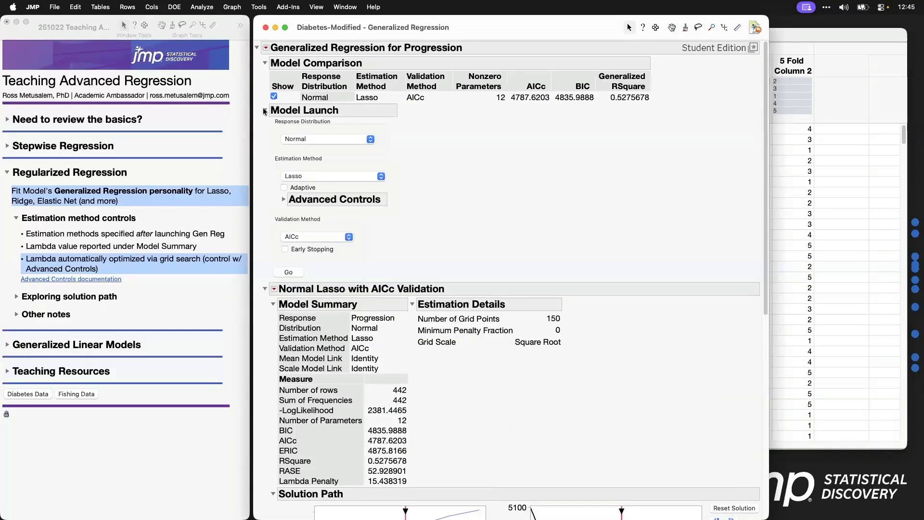
pyautogui.click(284, 199)
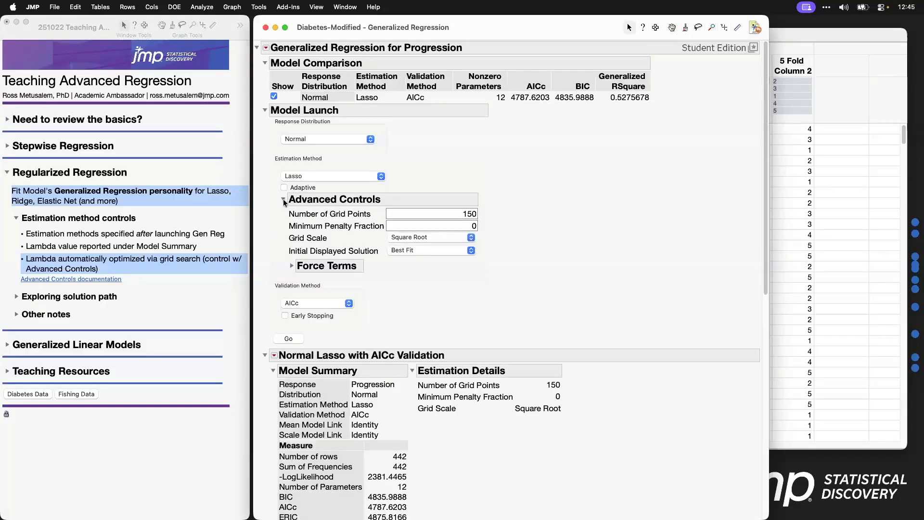
# - Examine the Number of Grid Points setting and the Grid Scale options for the Lasso fit
pyautogui.click(436, 212)
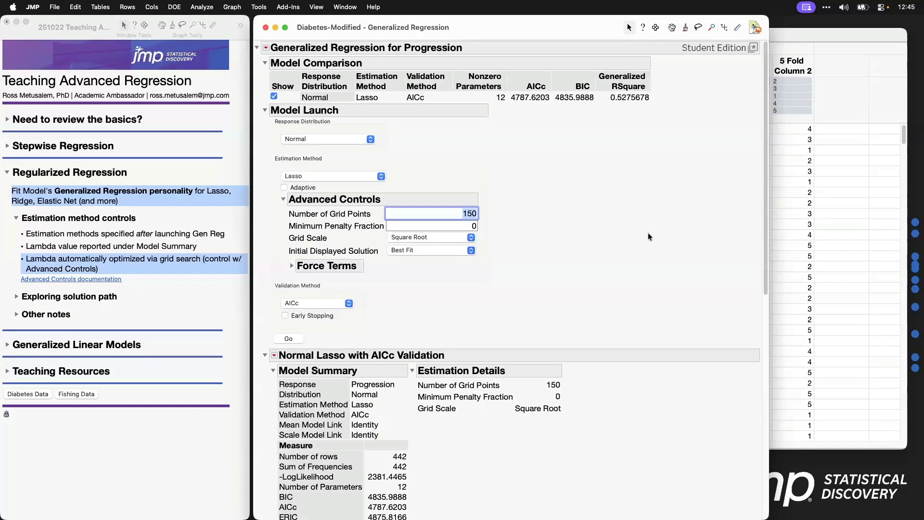
pyautogui.scroll(-3, 648, 236)
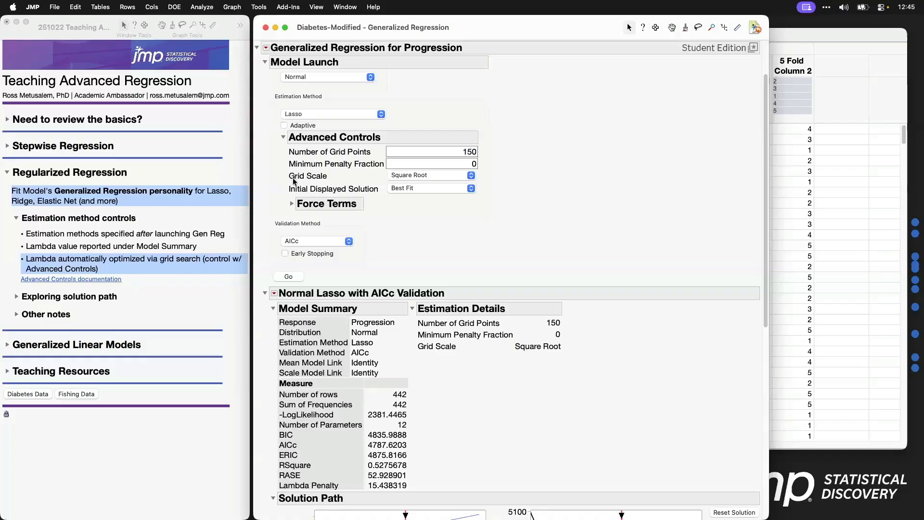
pyautogui.click(467, 177)
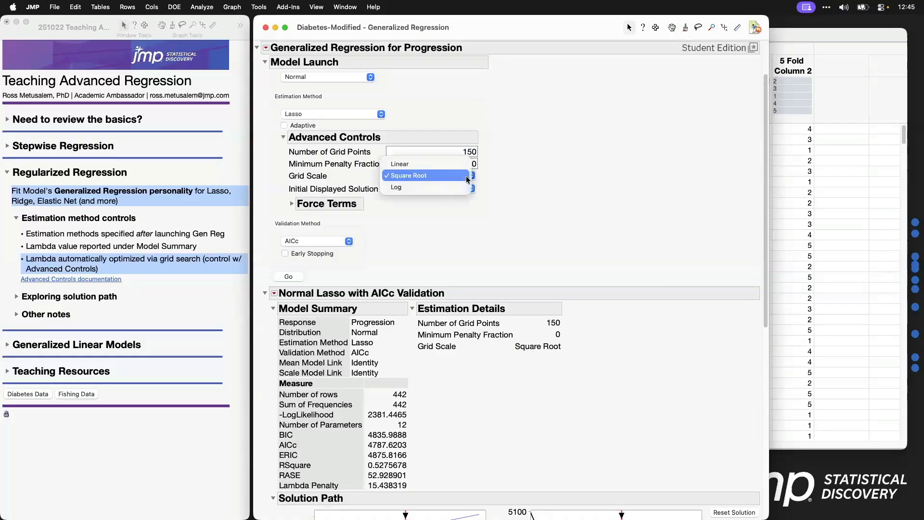
pyautogui.click(596, 183)
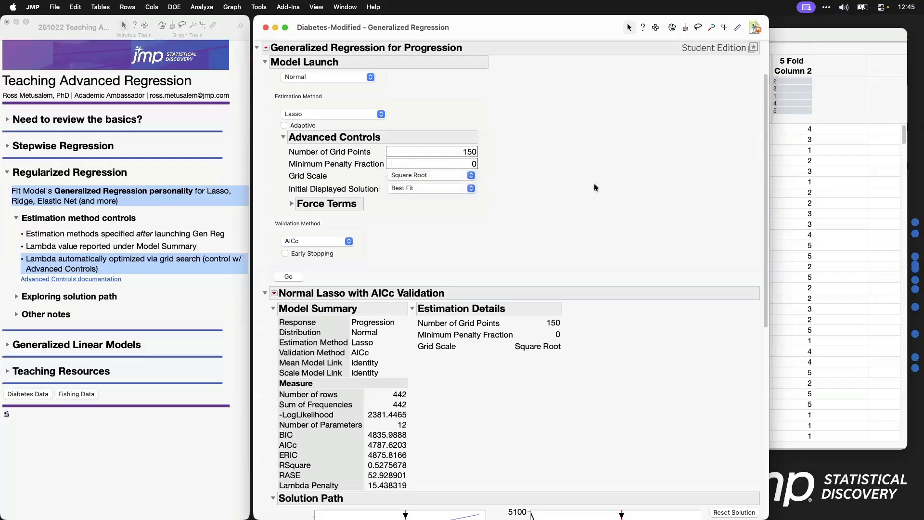
# - Open the Advanced Controls documentation in Firefox and read its Statistical Details page down to the tuning parameter grid scale figure
pyautogui.click(113, 280)
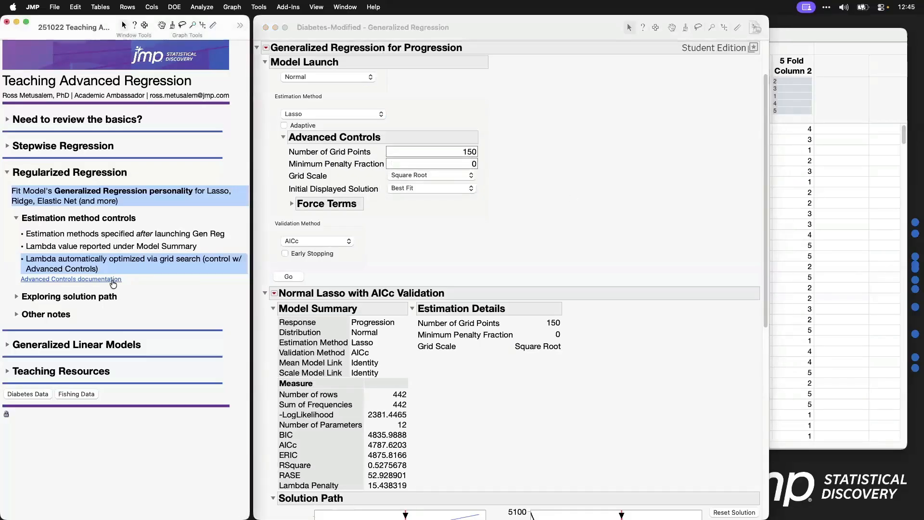
pyautogui.click(112, 279)
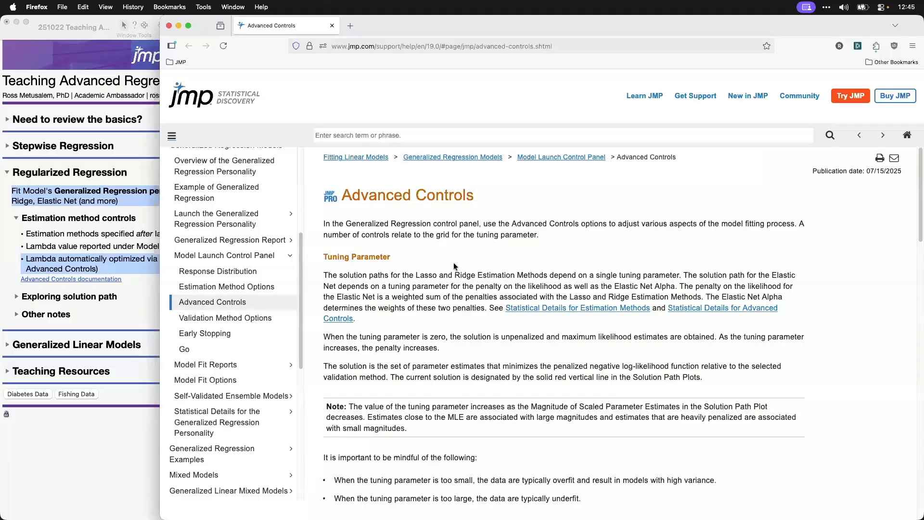
pyautogui.scroll(-5, 454, 266)
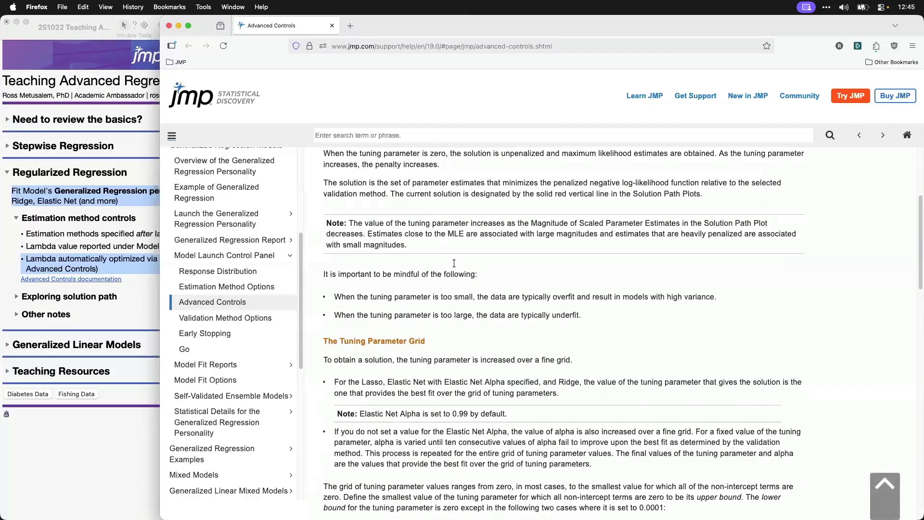
pyautogui.scroll(3, 454, 263)
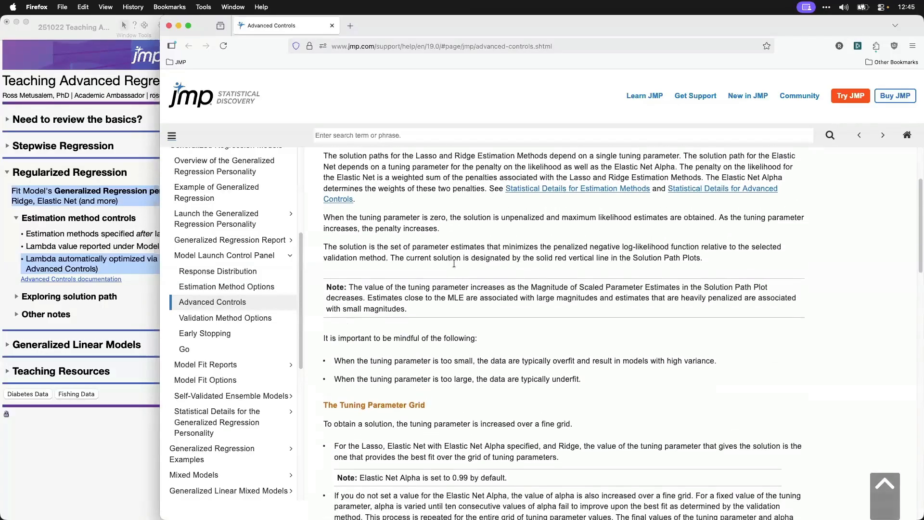
pyautogui.scroll(1, 454, 263)
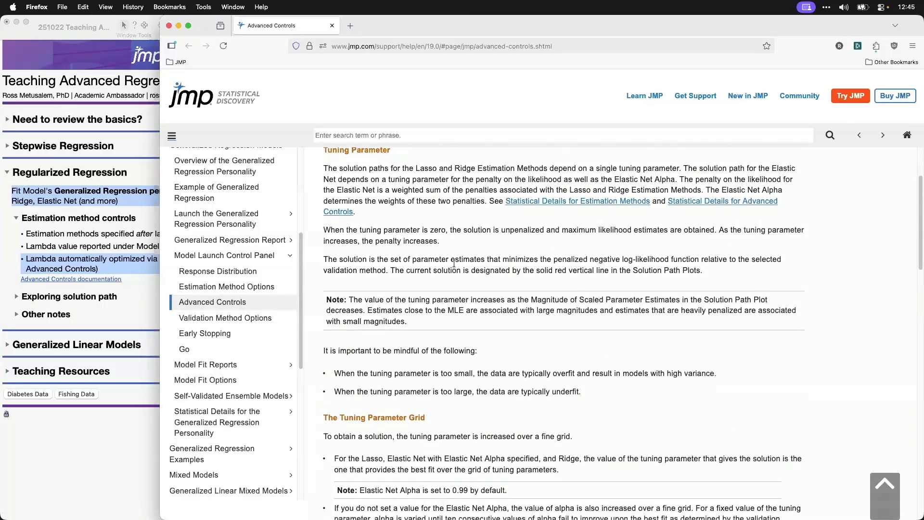
pyautogui.click(695, 202)
pyautogui.scroll(-5, 715, 250)
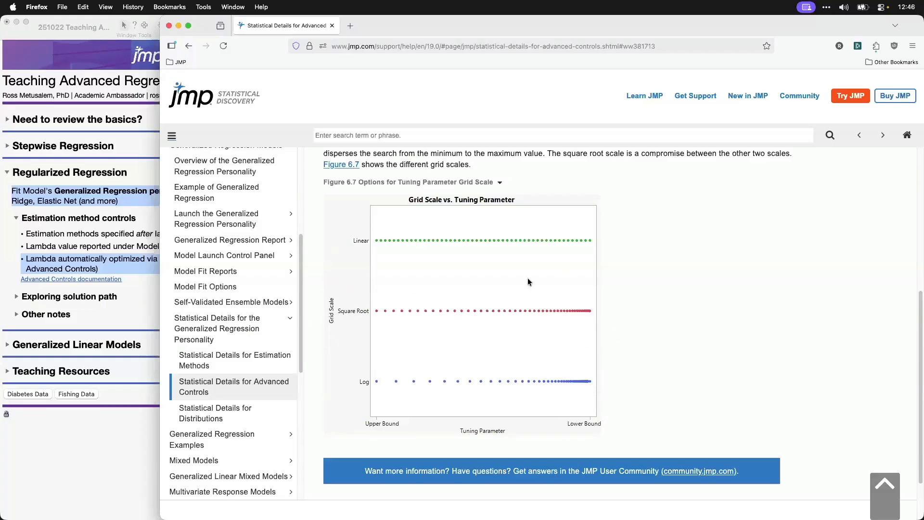
# - Close the documentation window and collapse the Advanced Controls in the JMP report
pyautogui.click(169, 27)
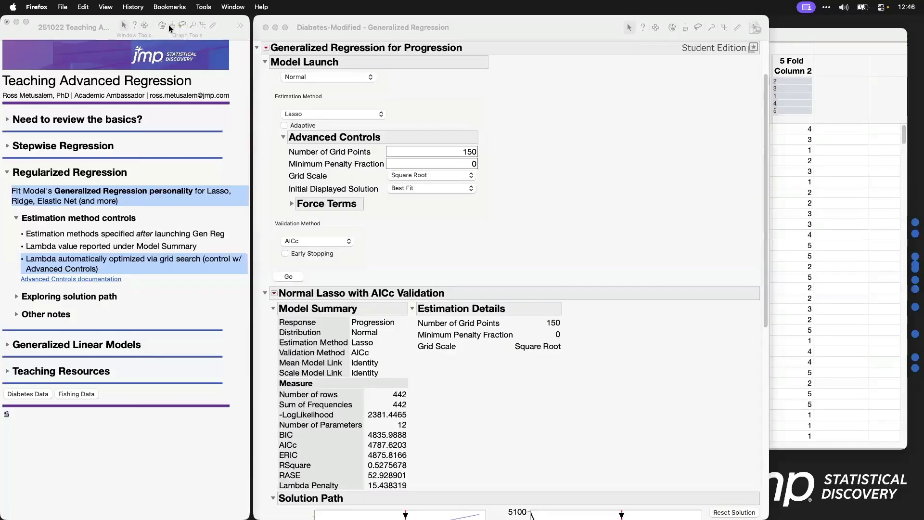
pyautogui.click(283, 137)
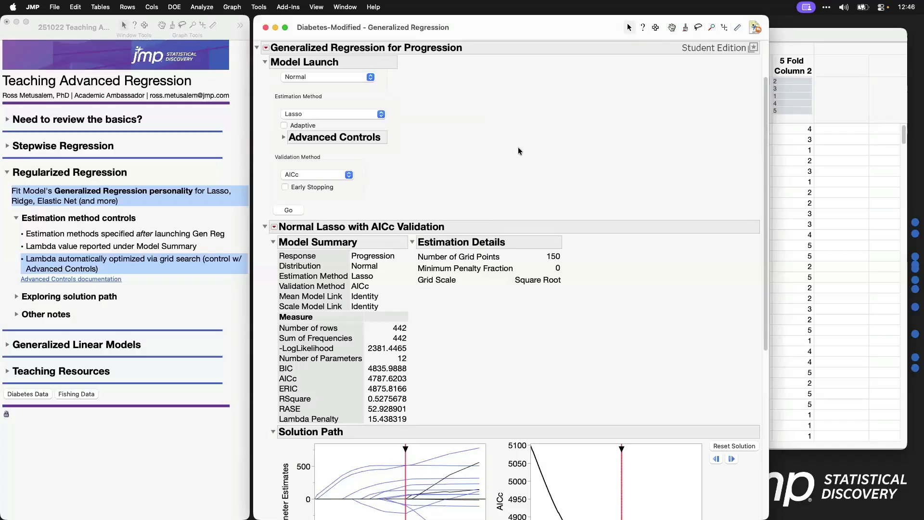
# - Collapse the Estimation method controls notes and expand the Exploring solution path notes in the teaching outline
pyautogui.click(212, 262)
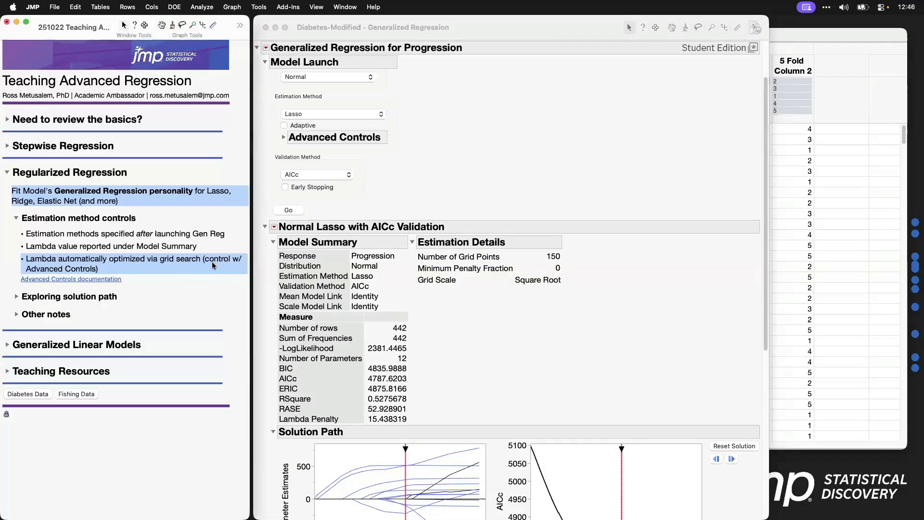
pyautogui.click(17, 217)
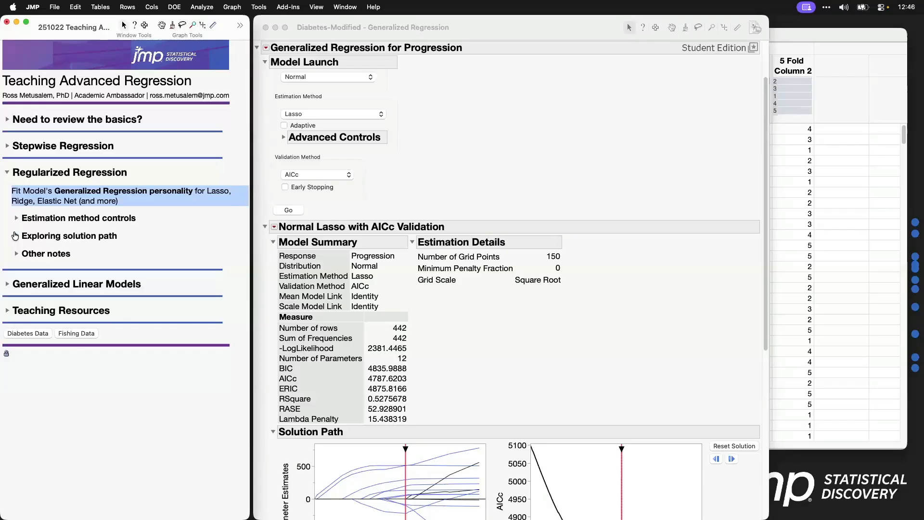
pyautogui.click(15, 236)
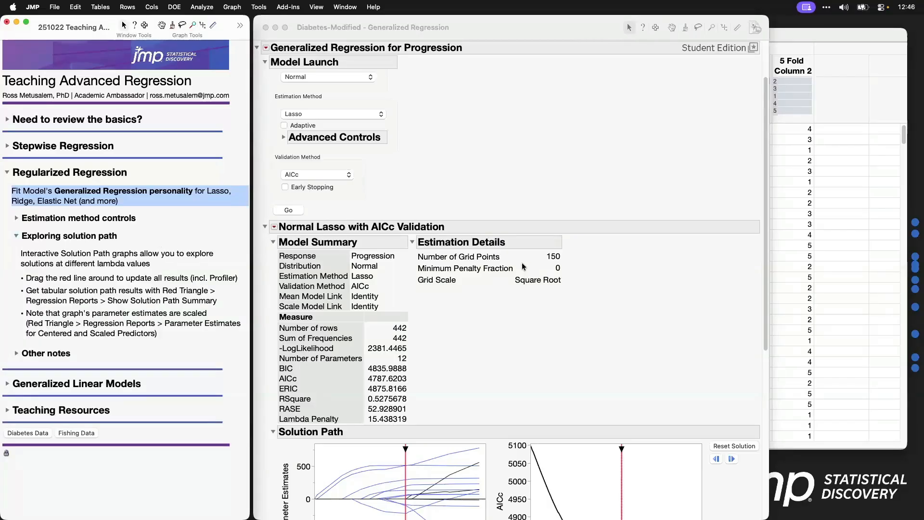
# - Move the solution path line to the largest magnitude, a lambda penalty of 0, and examine the parameter estimates
pyautogui.scroll(-6, 521, 262)
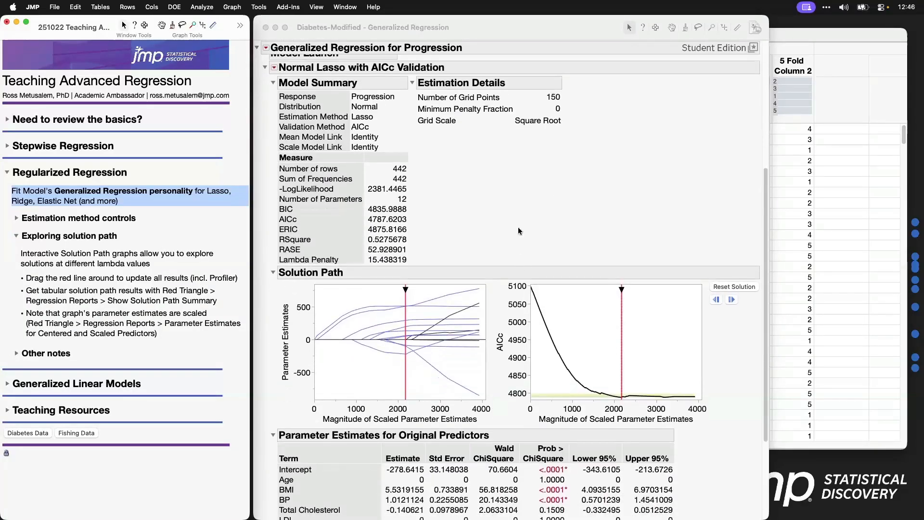
pyautogui.scroll(-2, 516, 217)
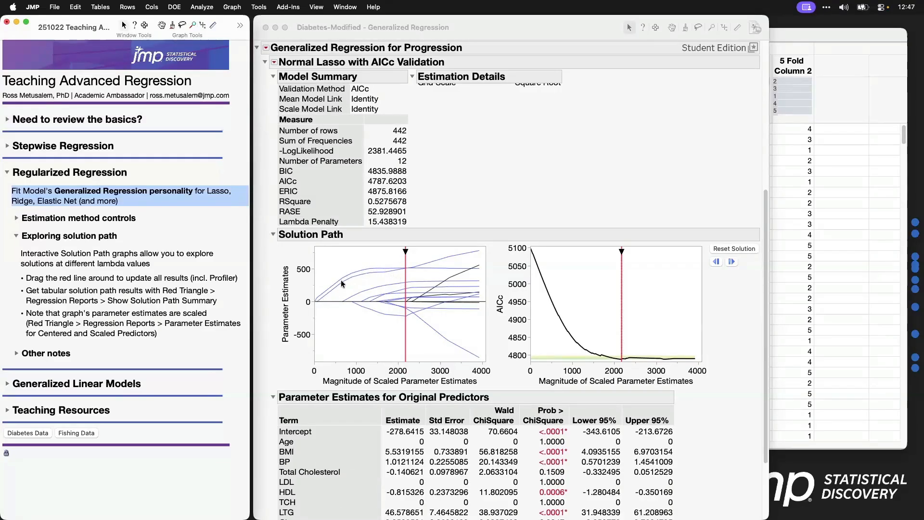
pyautogui.click(410, 253)
pyautogui.moveTo(409, 254); pyautogui.dragTo(495, 255)
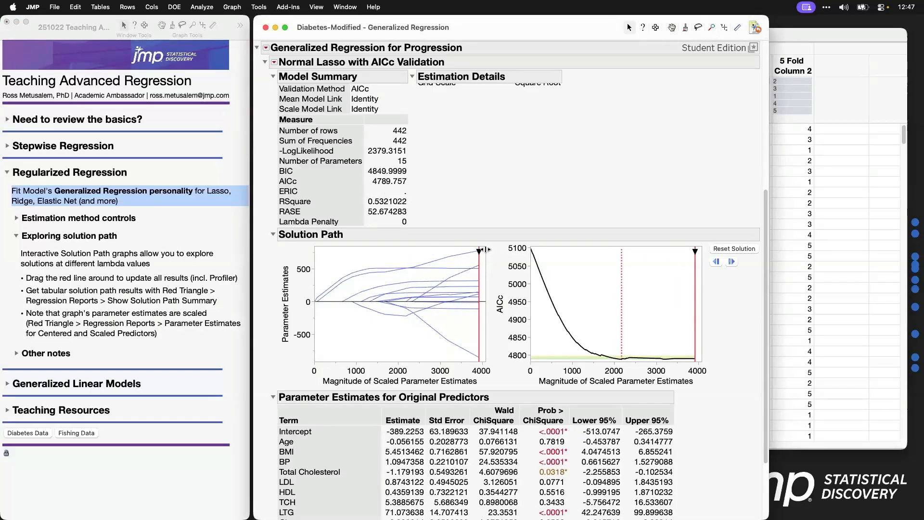
pyautogui.moveTo(422, 214)
pyautogui.mouseDown()
pyautogui.moveTo(272, 216)
pyautogui.moveTo(365, 235)
pyautogui.moveTo(419, 227)
pyautogui.moveTo(423, 216)
pyautogui.mouseUp()
pyautogui.moveTo(765, 201); pyautogui.dragTo(767, 276)
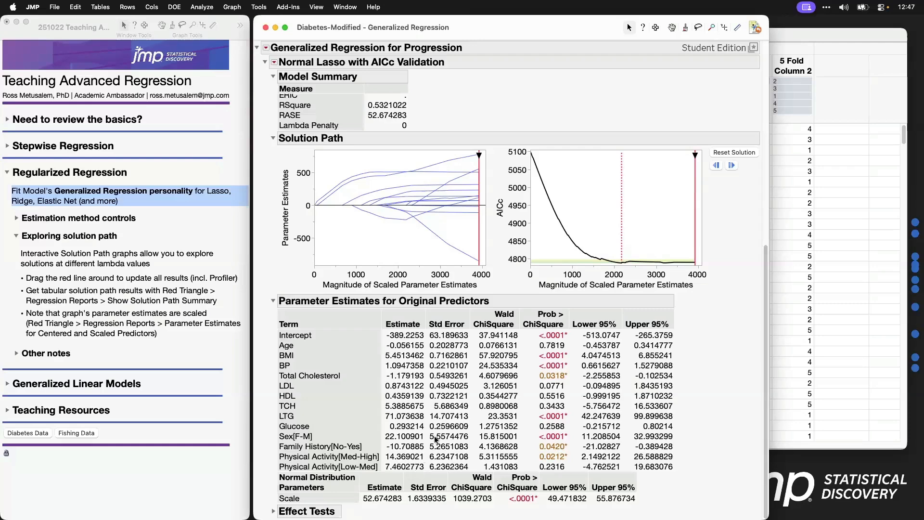
# - Add the Prediction Profiler to the Normal Lasso with AICc Validation report
pyautogui.click(275, 63)
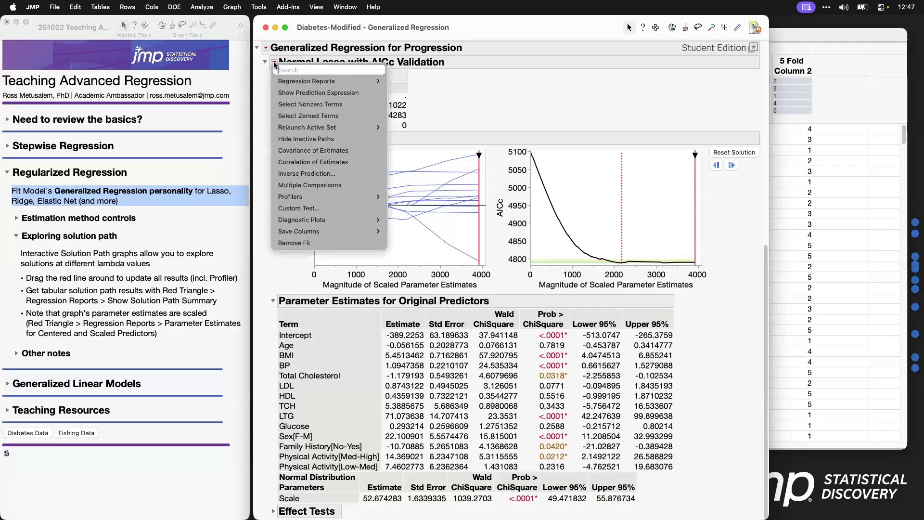
pyautogui.moveTo(337, 196)
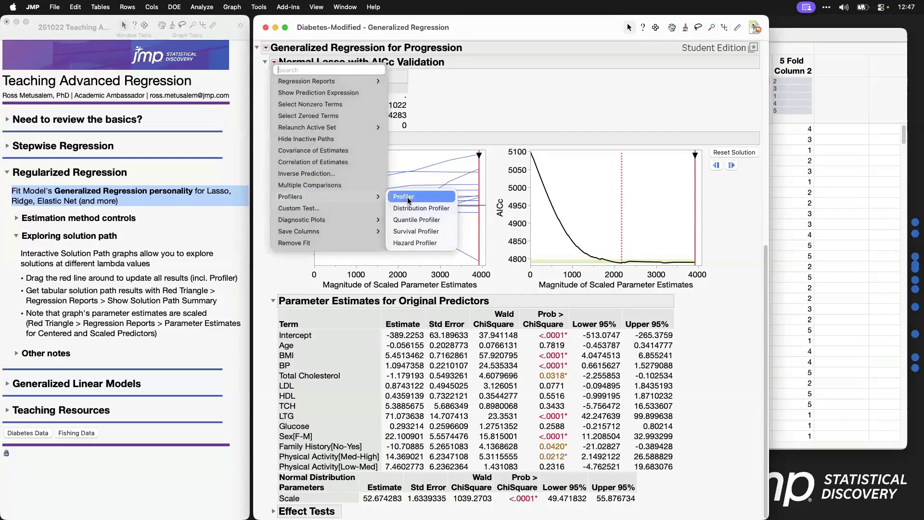
pyautogui.click(407, 200)
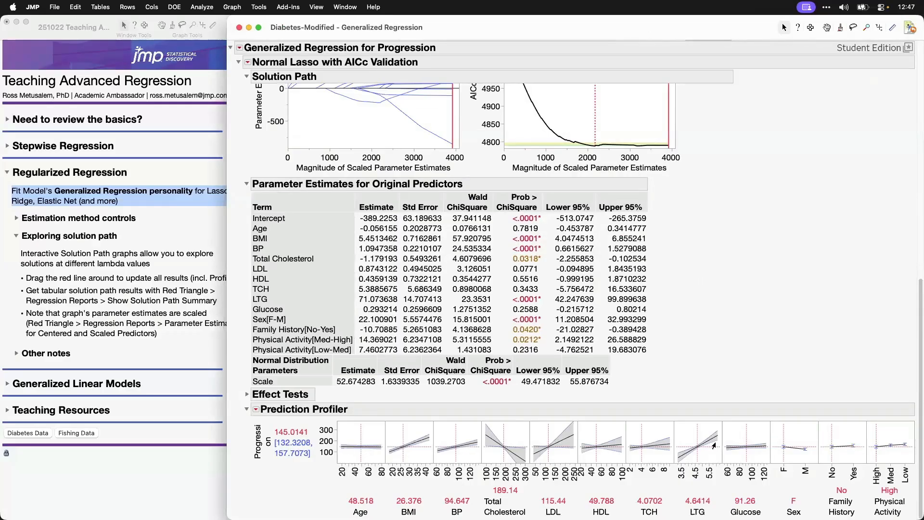
# - Move the solution path line to a magnitude of about 1,650, review the estimates, and collapse Parameter Estimates for Original Predictors
pyautogui.scroll(5, 747, 240)
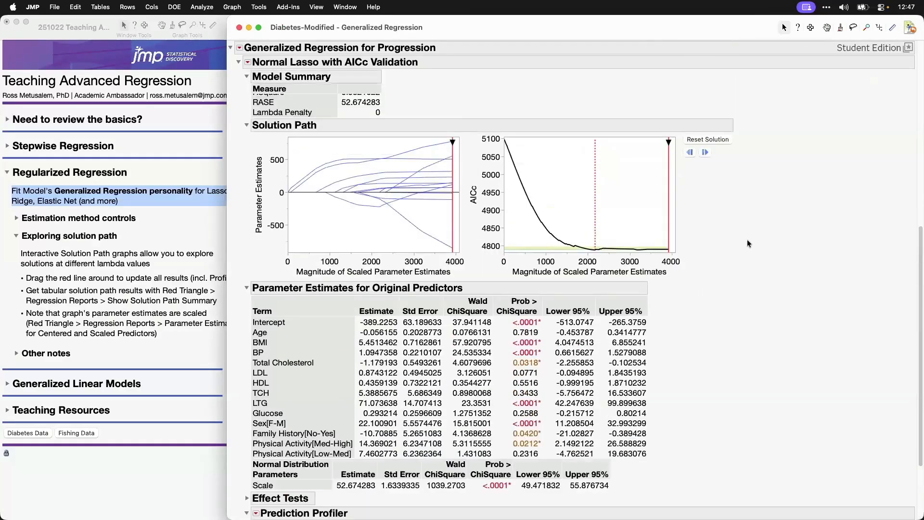
pyautogui.scroll(2, 746, 243)
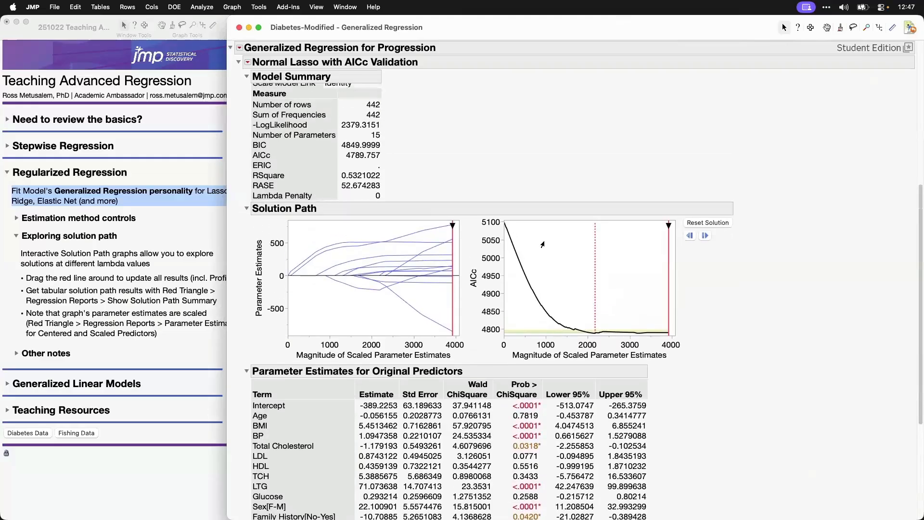
pyautogui.moveTo(452, 226); pyautogui.dragTo(450, 226)
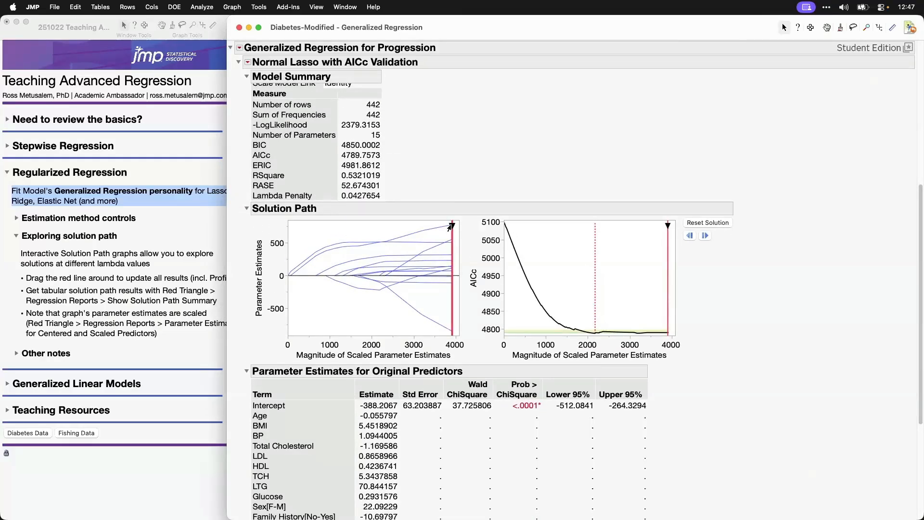
pyautogui.moveTo(450, 227); pyautogui.dragTo(356, 225)
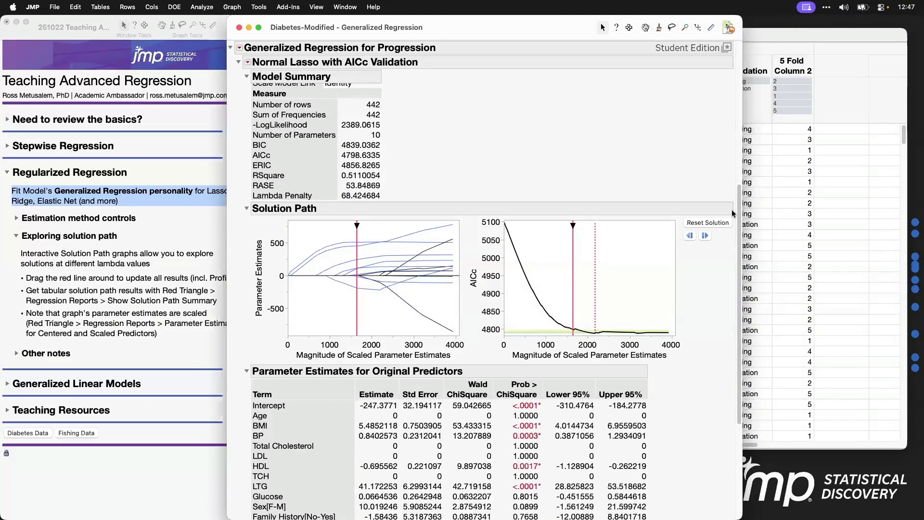
pyautogui.moveTo(741, 213); pyautogui.dragTo(735, 293)
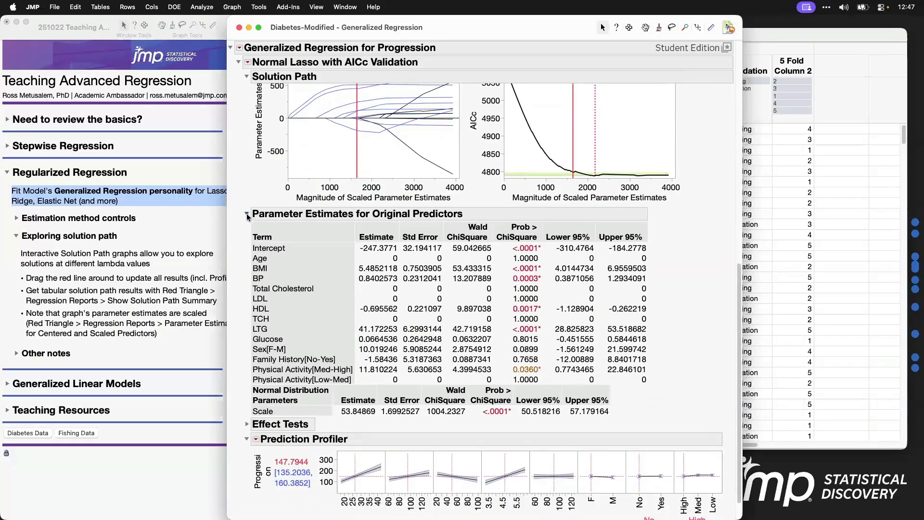
pyautogui.click(247, 216)
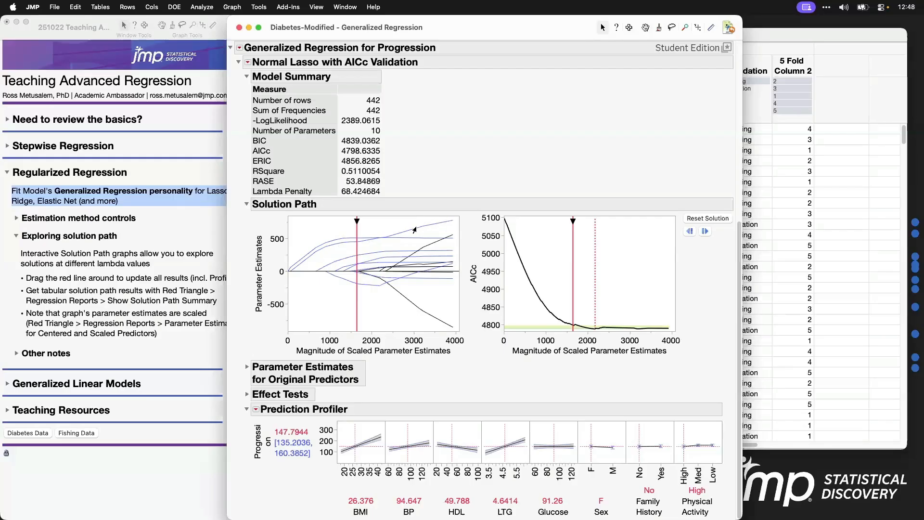
# - Select the LTG and BMI curves in the solution path and match them to their rows in the expanded parameter estimates, ending on BMI
pyautogui.click(409, 232)
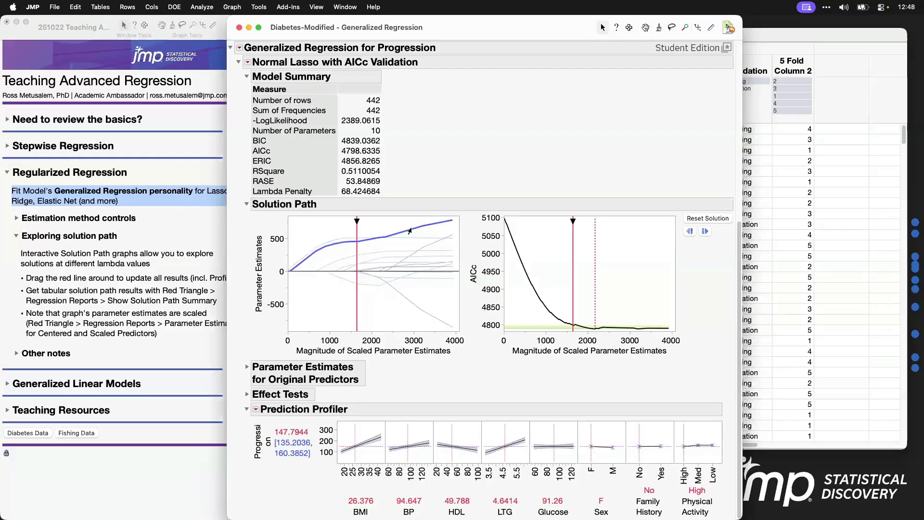
pyautogui.moveTo(409, 232)
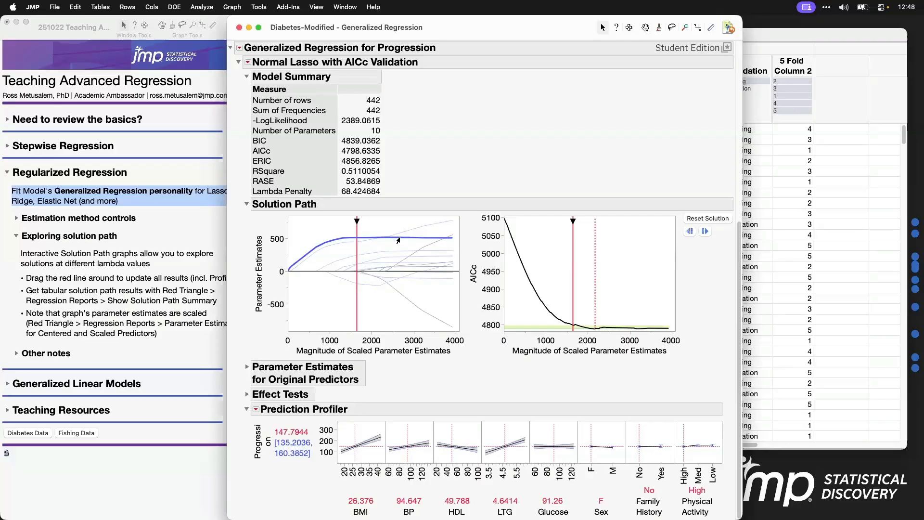
pyautogui.click(246, 366)
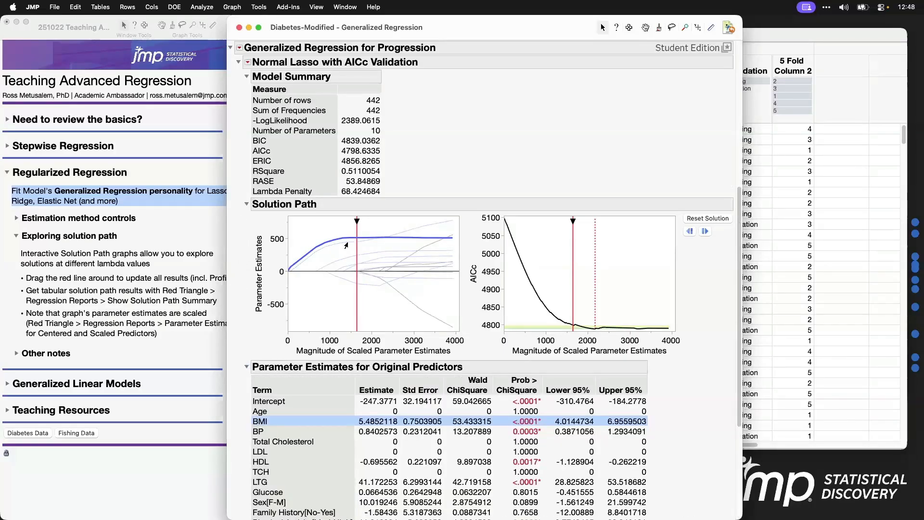
pyautogui.click(347, 245)
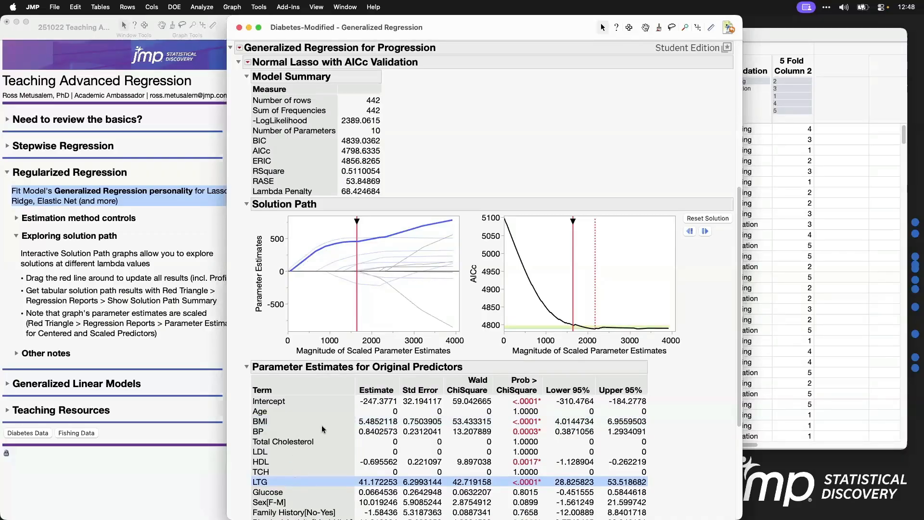
pyautogui.click(287, 421)
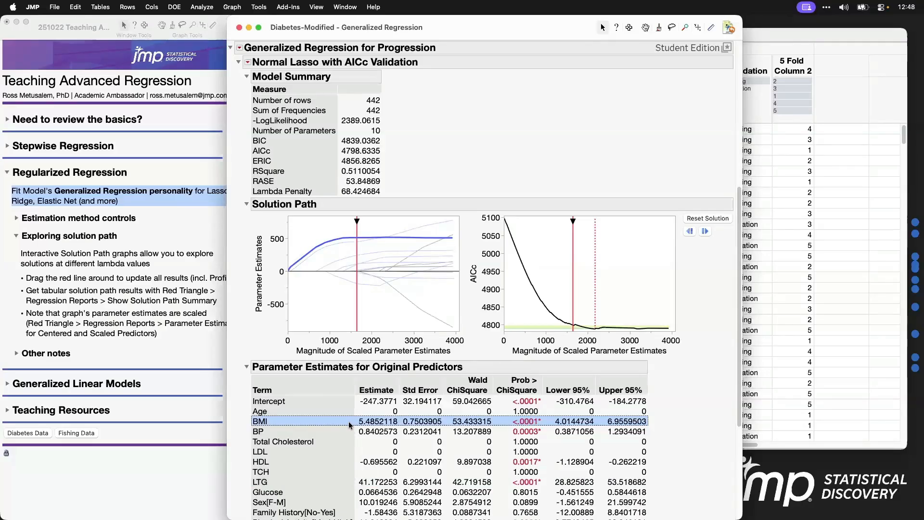
# - Collapse Model Summary and Parameter Estimates, and resize the report window to fit the Solution Path and Prediction Profiler together
pyautogui.click(246, 366)
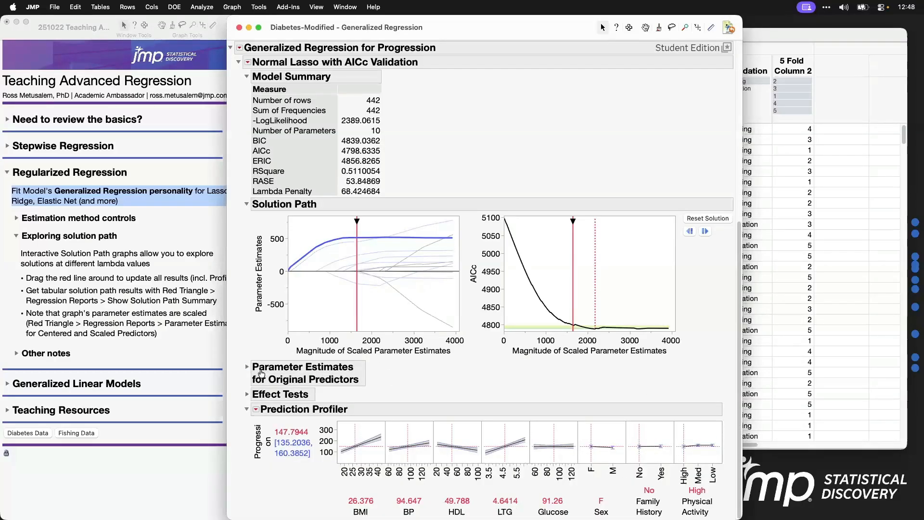
pyautogui.click(247, 367)
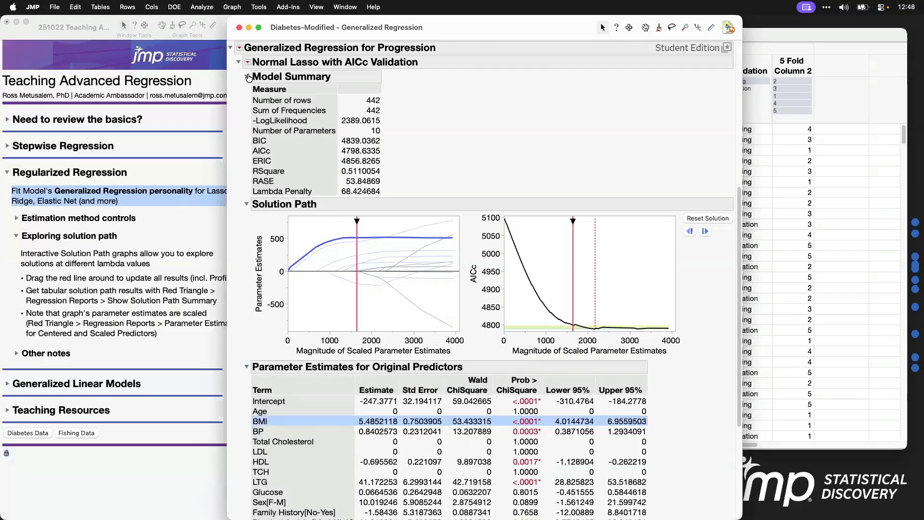
pyautogui.click(247, 76)
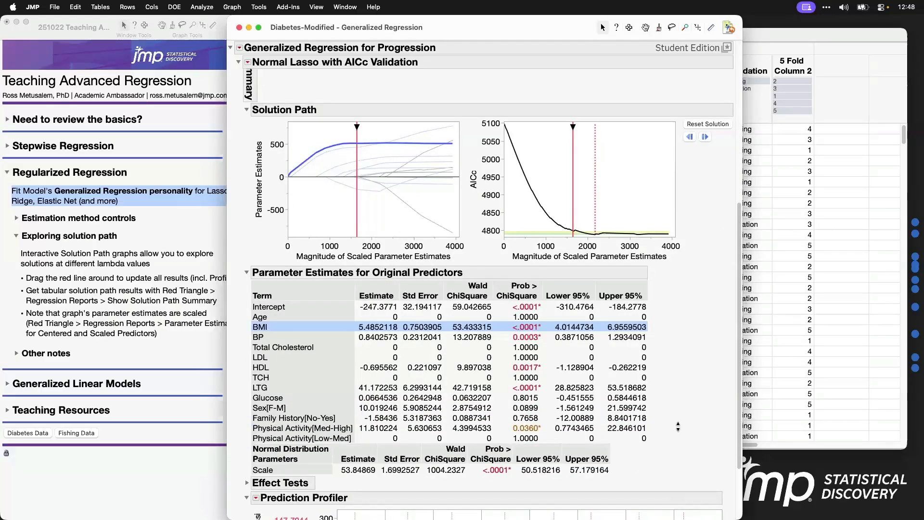
pyautogui.scroll(-4, 712, 272)
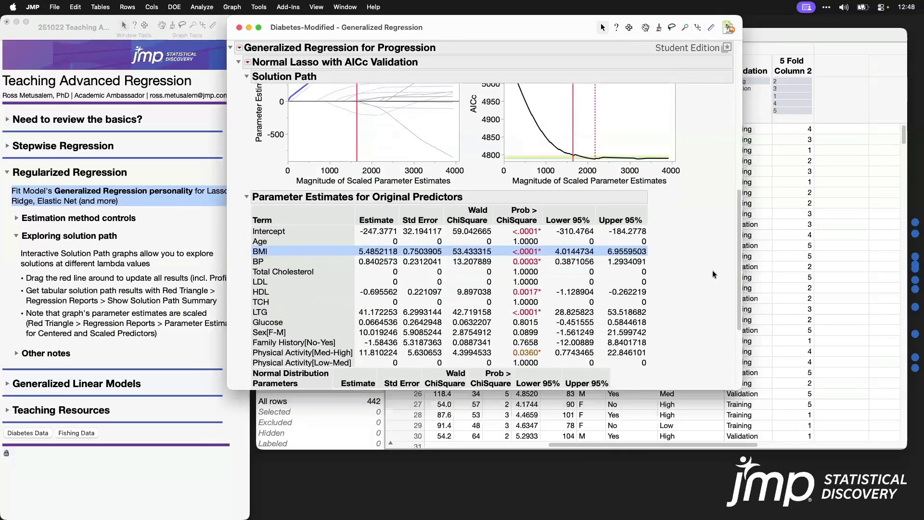
pyautogui.scroll(3, 712, 270)
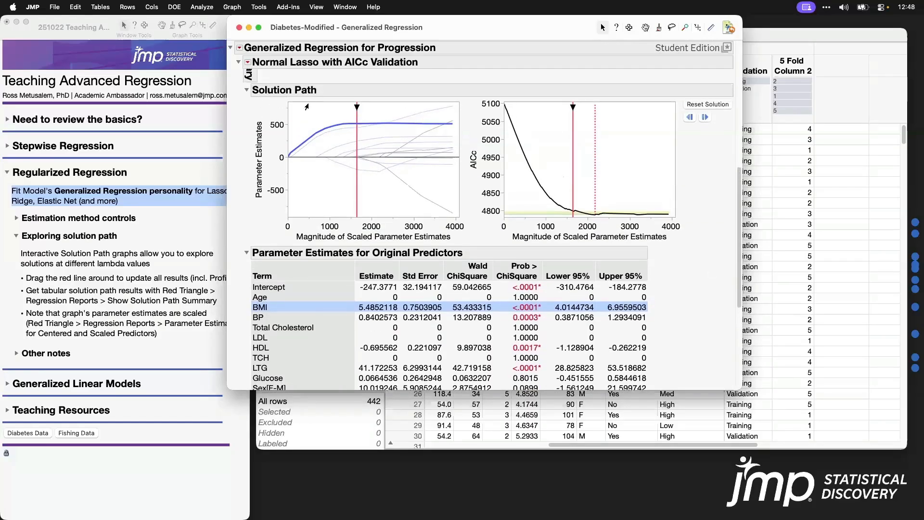
pyautogui.moveTo(356, 107)
pyautogui.mouseDown()
pyautogui.moveTo(297, 120)
pyautogui.moveTo(356, 113)
pyautogui.mouseUp()
pyautogui.click(247, 254)
pyautogui.scroll(-1, 608, 321)
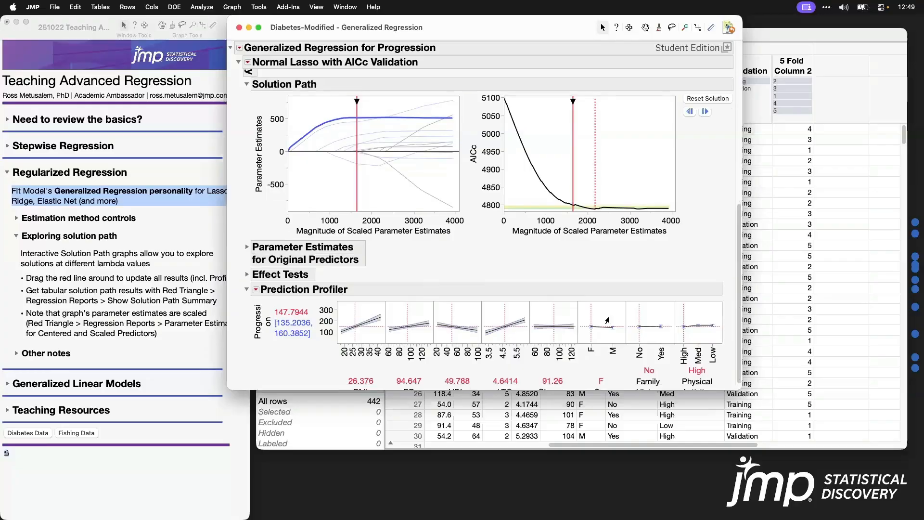
pyautogui.moveTo(646, 391); pyautogui.dragTo(648, 417)
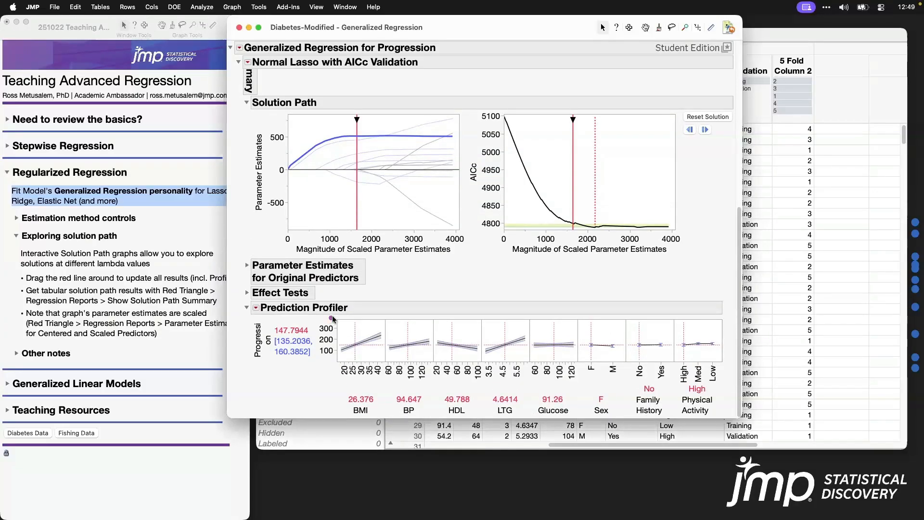
# - Move the solution path line to almost zero magnitude and compare the LTG and BMI curves, reselecting BMI last
pyautogui.moveTo(331, 314); pyautogui.dragTo(387, 418)
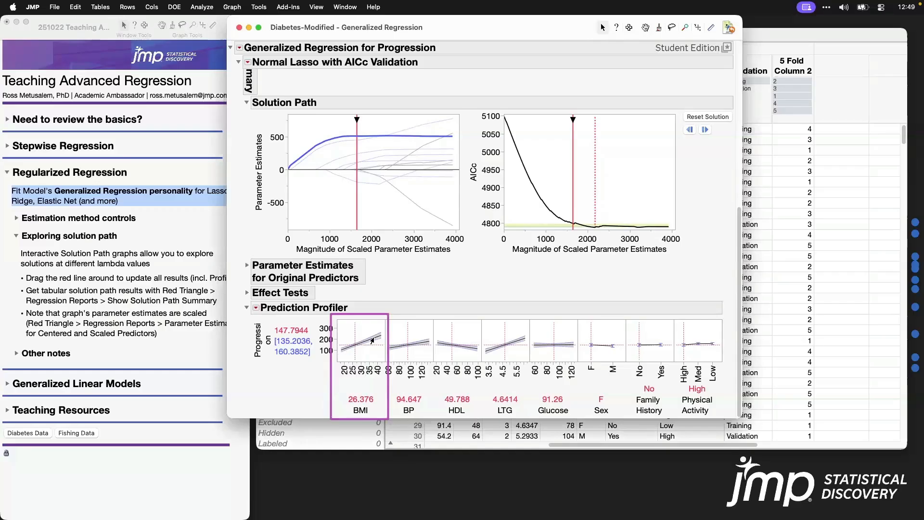
pyautogui.moveTo(354, 121); pyautogui.dragTo(287, 140)
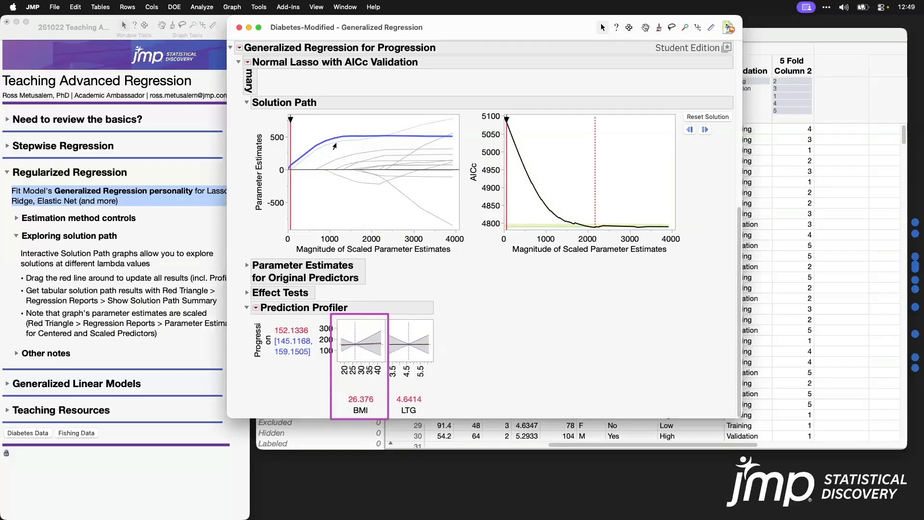
pyautogui.click(334, 143)
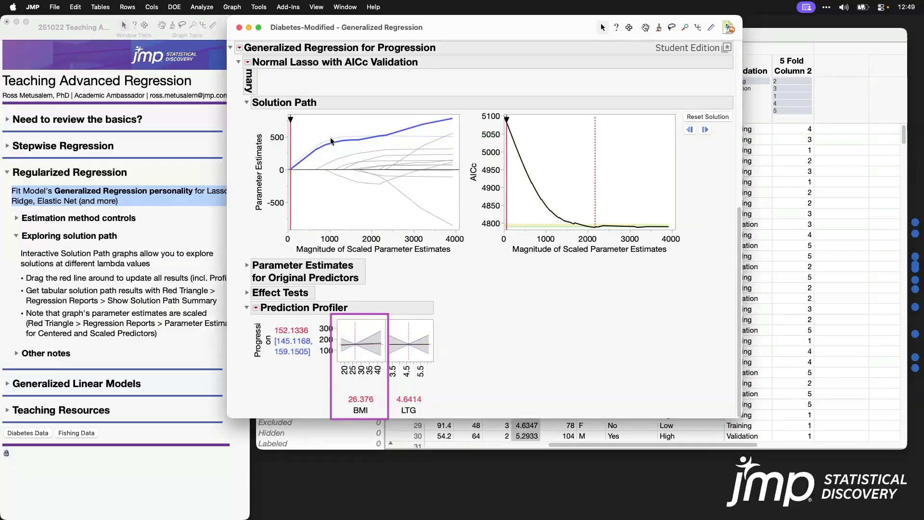
pyautogui.click(330, 142)
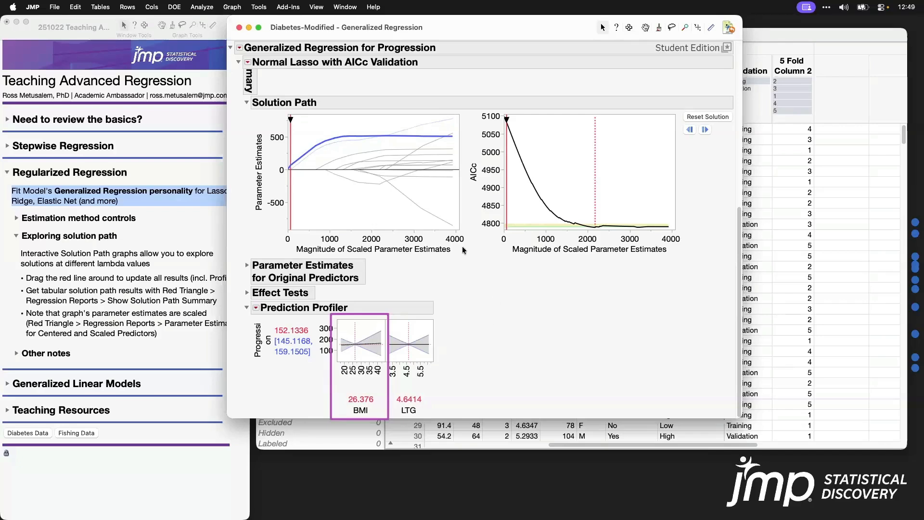
# - Move the solution path line to a magnitude of about 2,600 and expand the Model Summary to check the lambda penalty
pyautogui.moveTo(287, 118); pyautogui.dragTo(395, 126)
pyautogui.click(250, 81)
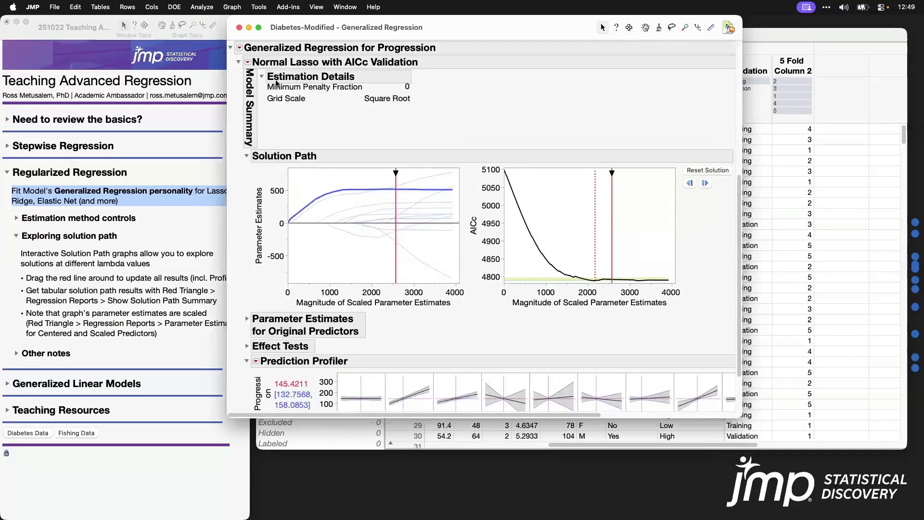
pyautogui.click(251, 82)
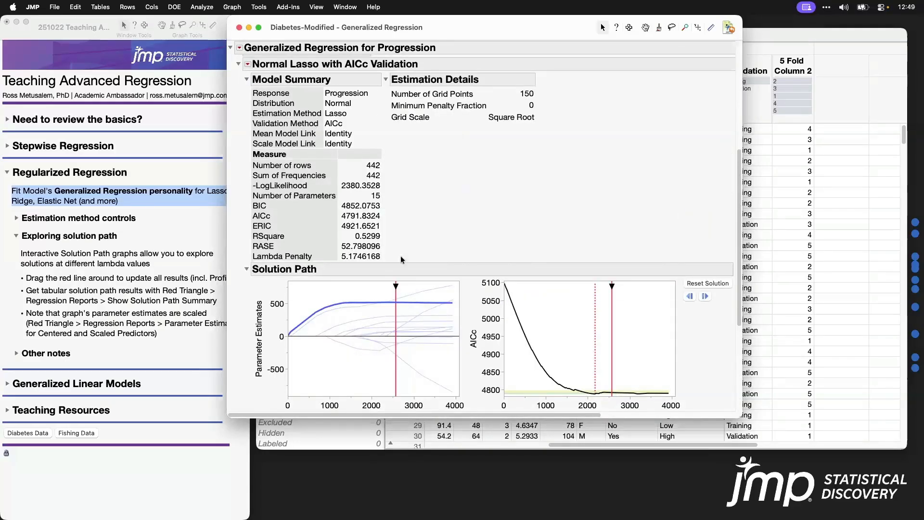
pyautogui.scroll(-3, 458, 224)
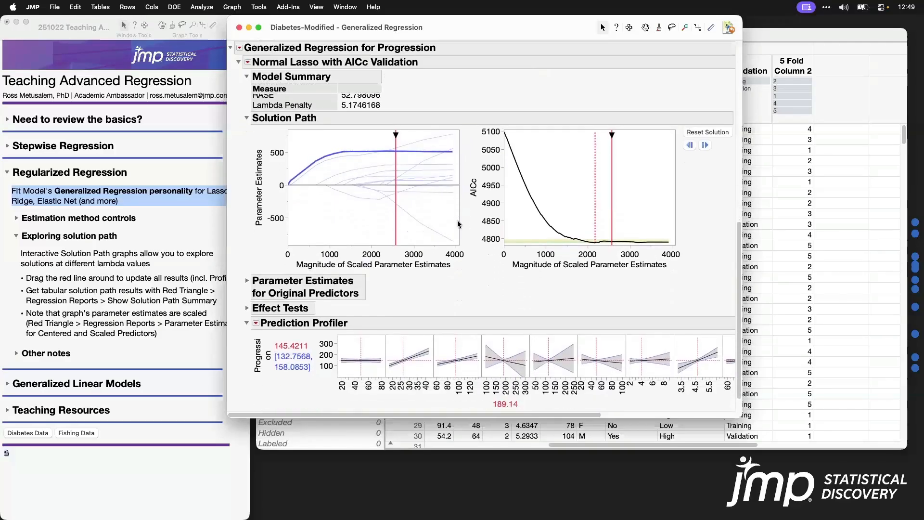
# - Move the solution path line to a magnitude of about 550, and highlight the tabular results note with the report window shifted clear of it
pyautogui.moveTo(393, 130); pyautogui.dragTo(314, 136)
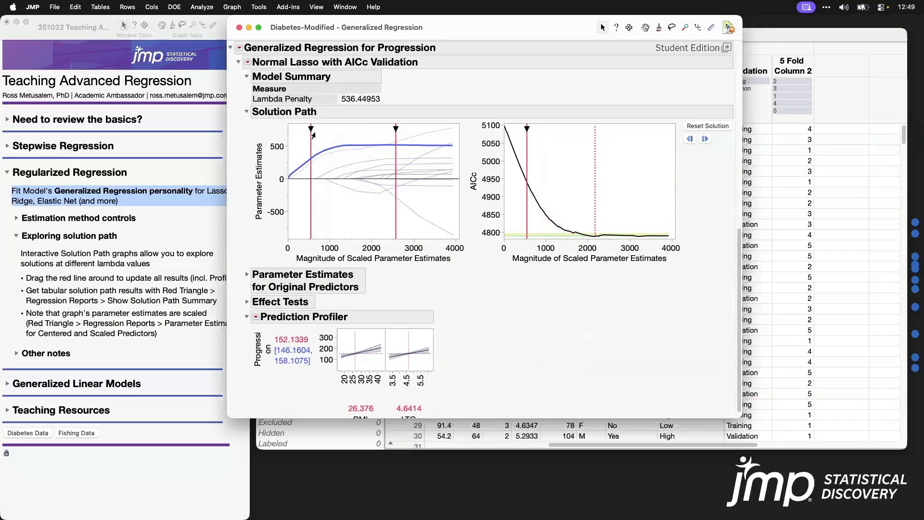
pyautogui.click(180, 294)
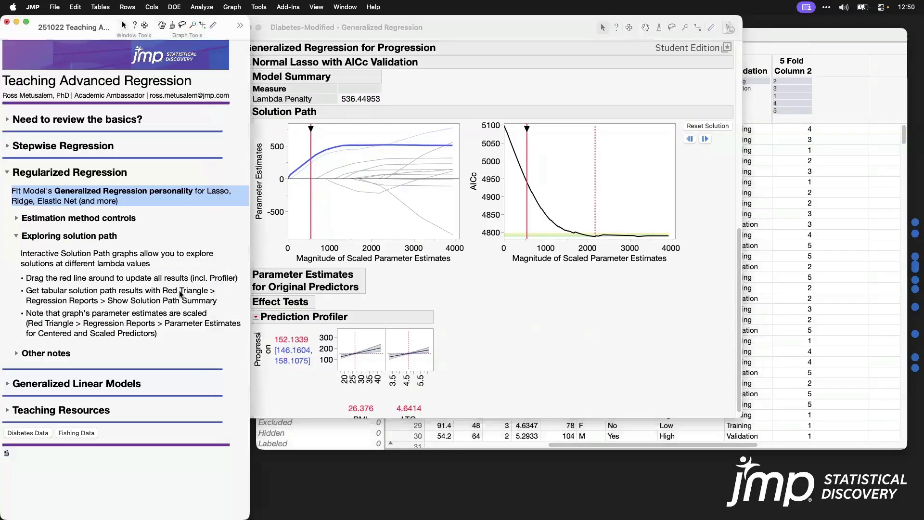
pyautogui.click(184, 297)
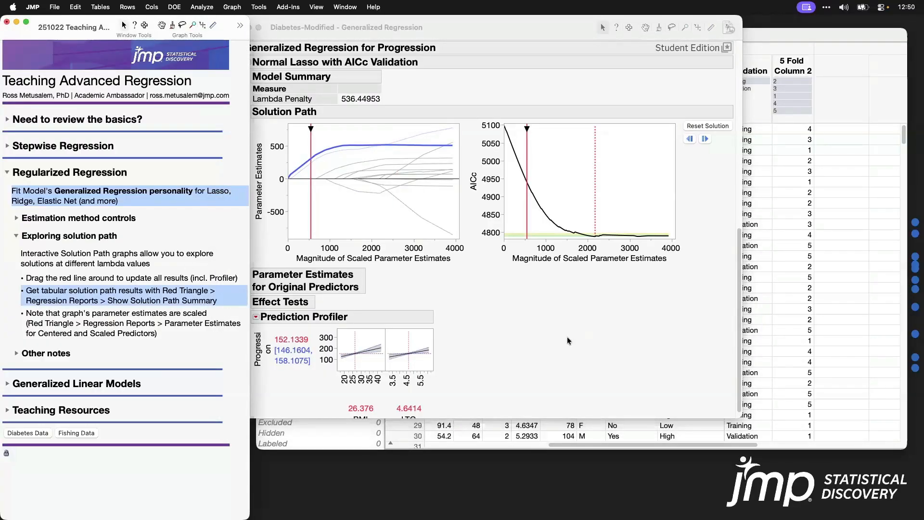
pyautogui.click(519, 39)
pyautogui.moveTo(523, 36); pyautogui.dragTo(559, 36)
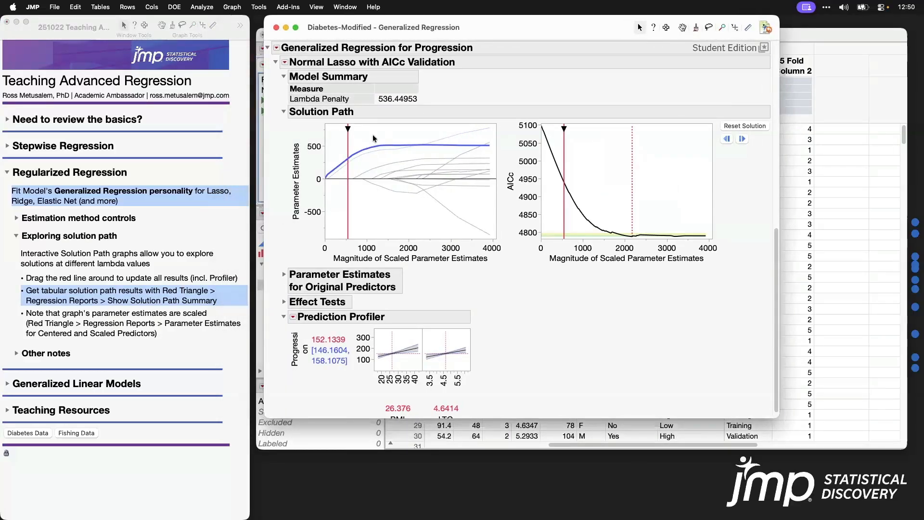
# - Add the Solution Path Summary table to the Normal Lasso with AICc Validation report
pyautogui.click(284, 62)
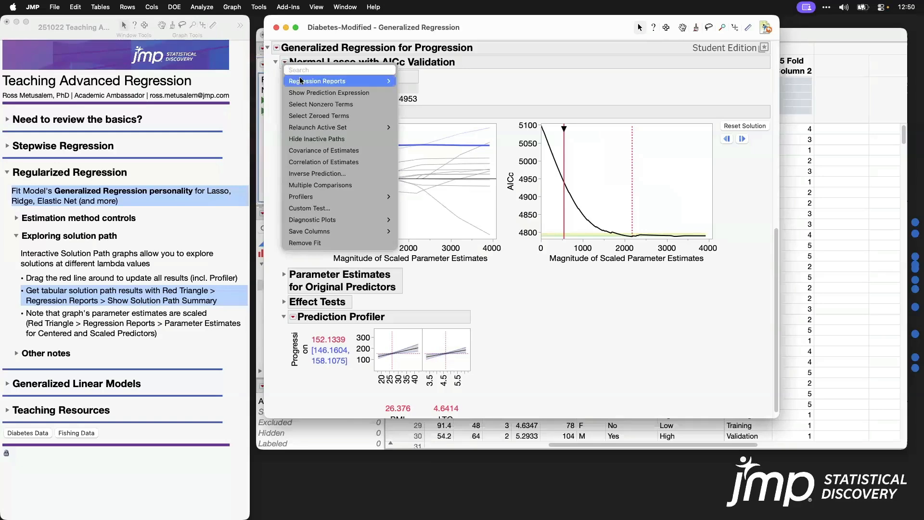
pyautogui.moveTo(308, 81)
pyautogui.click(460, 139)
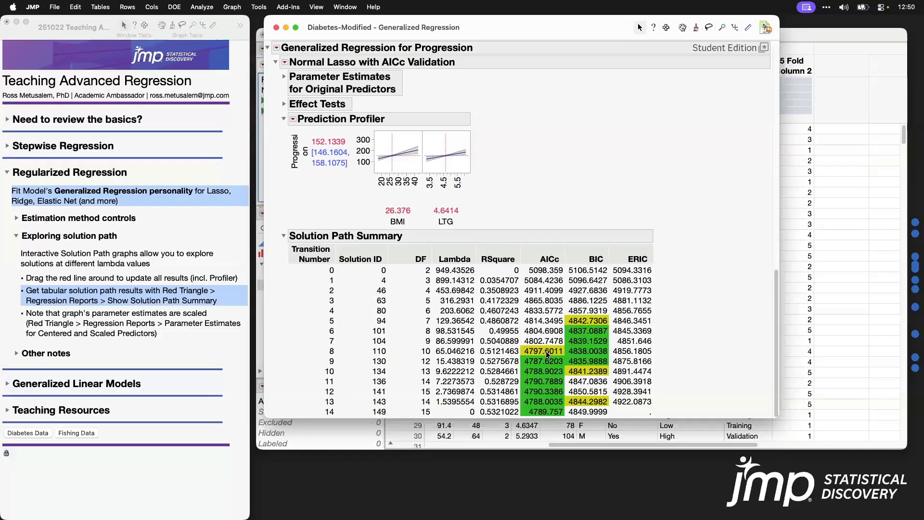
# - Rescale the vertical axis of the AICc plot to zoom in on roughly 4,790 to 4,820
pyautogui.scroll(5, 560, 162)
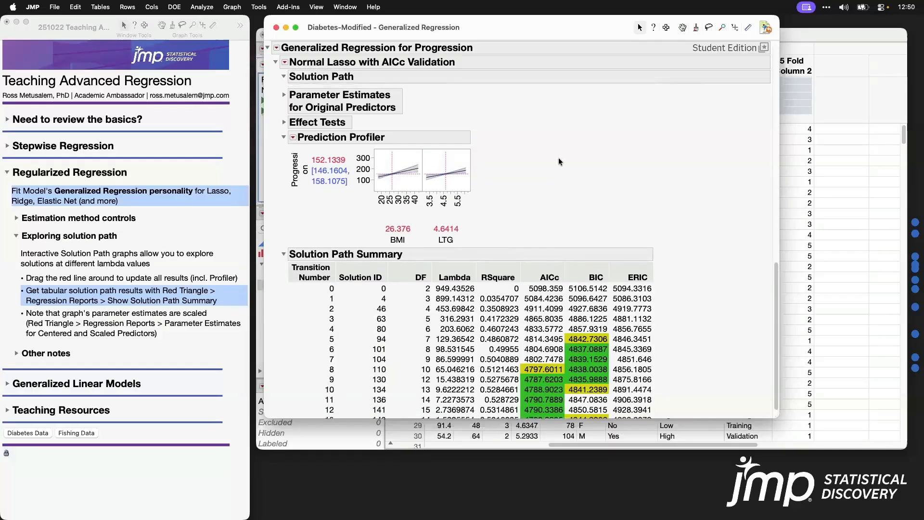
pyautogui.moveTo(528, 147); pyautogui.dragTo(529, 48)
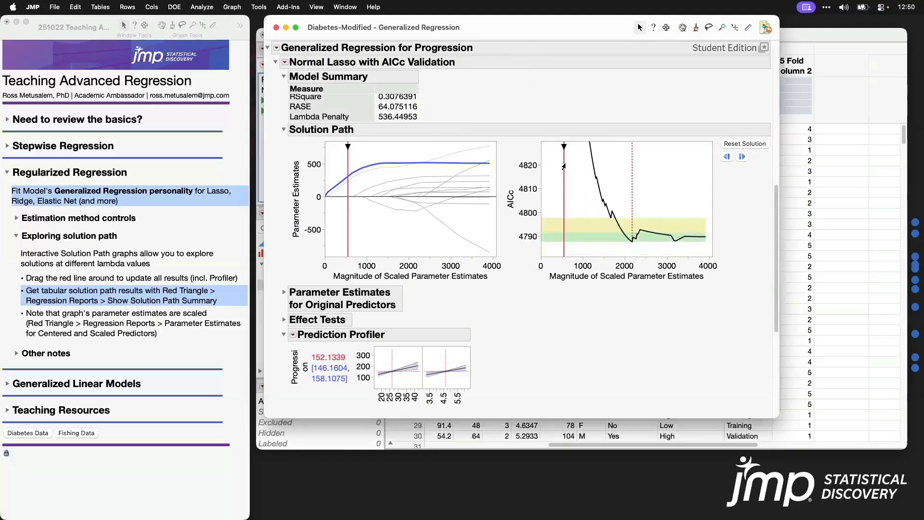
# - Move the AICc plot's solution line to the second dip at a magnitude of about 3,200, and reset the solution
pyautogui.moveTo(567, 146); pyautogui.dragTo(673, 154)
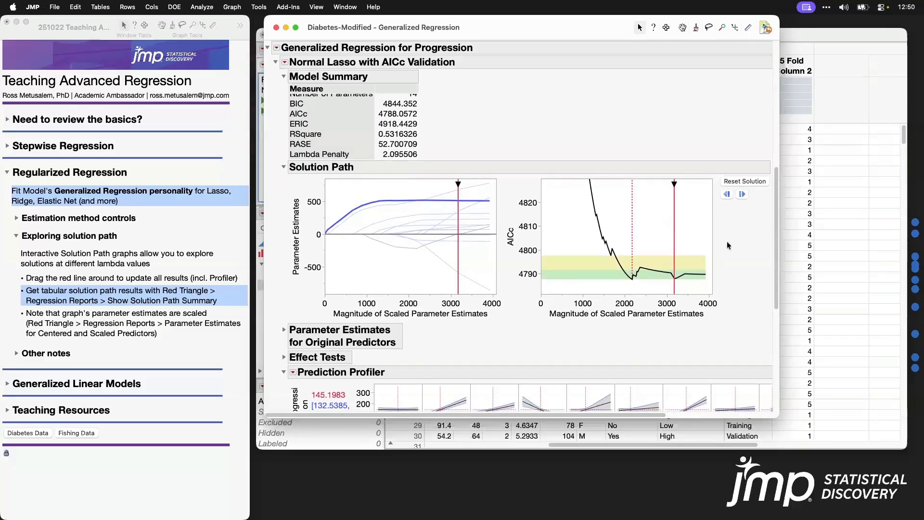
pyautogui.scroll(-3, 728, 245)
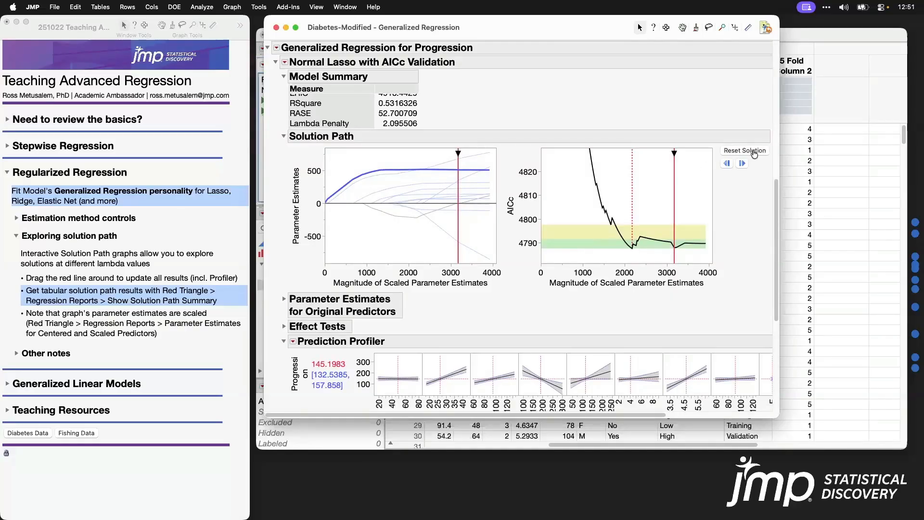
pyautogui.click(753, 150)
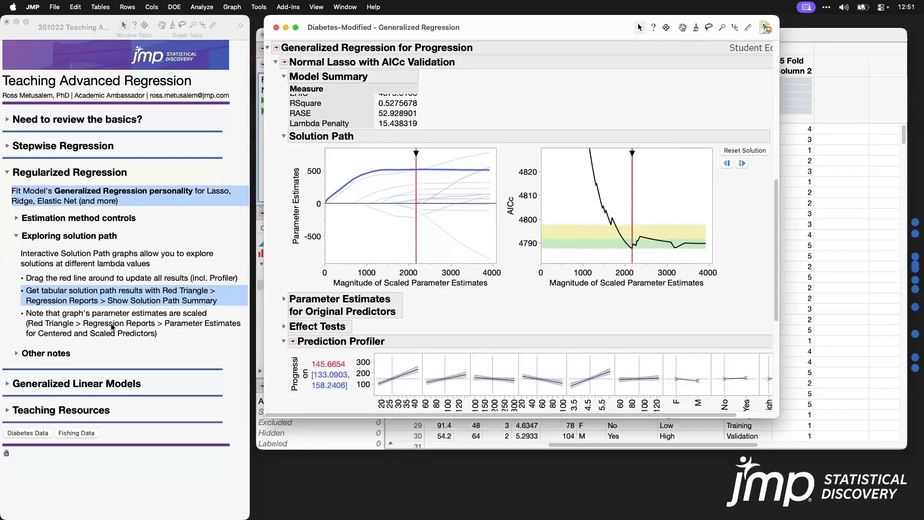
# - Highlight the note on scaled estimates and display the parameter estimates for both the original and the centered and scaled predictors
pyautogui.click(82, 332)
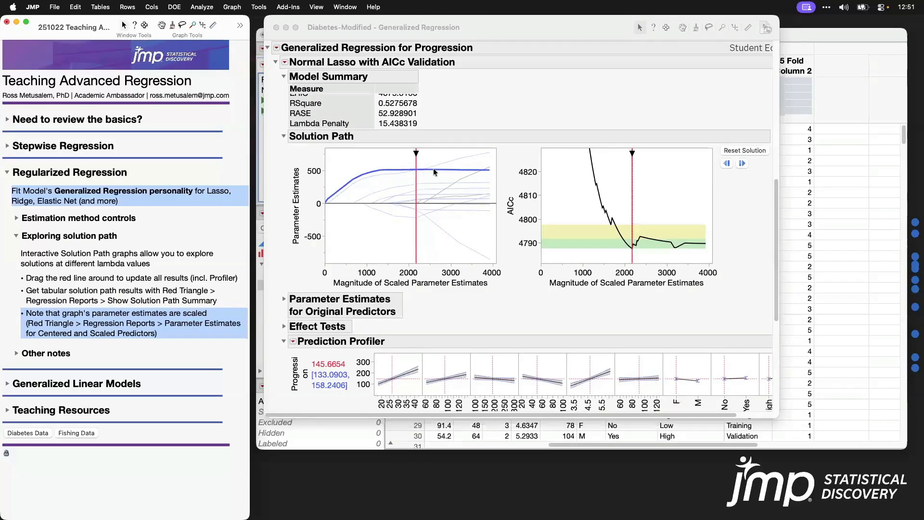
pyautogui.click(284, 300)
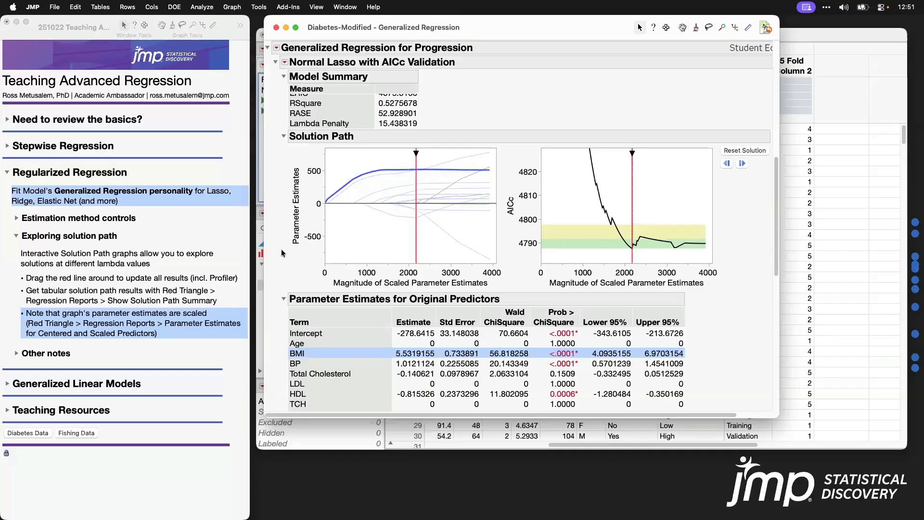
pyautogui.click(285, 63)
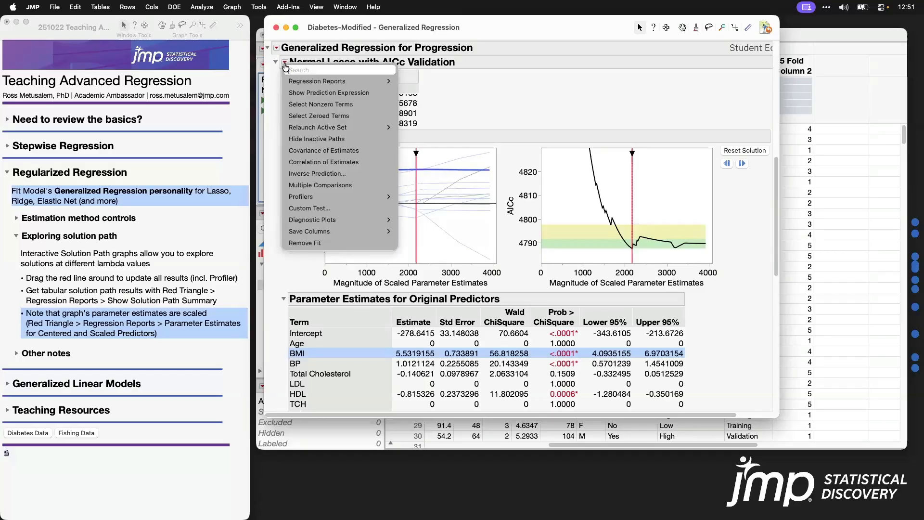
pyautogui.moveTo(295, 81)
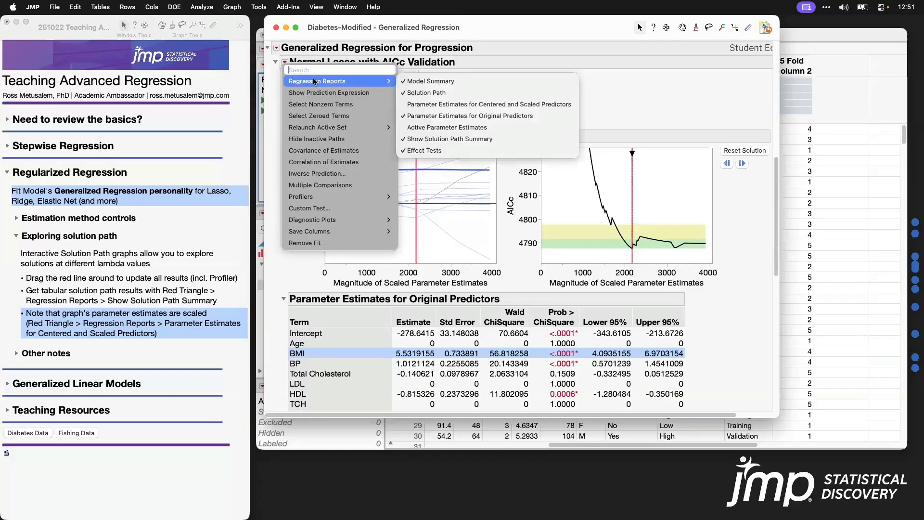
pyautogui.click(480, 104)
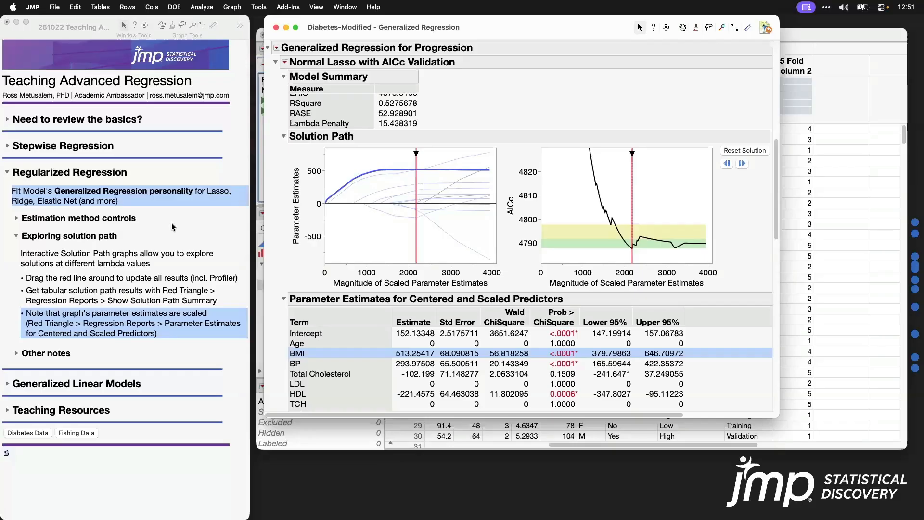
# - Switch the journal outline from Exploring solution path to Other notes, leaving only the cross-validation note highlighted
pyautogui.click(183, 327)
pyautogui.click(185, 328)
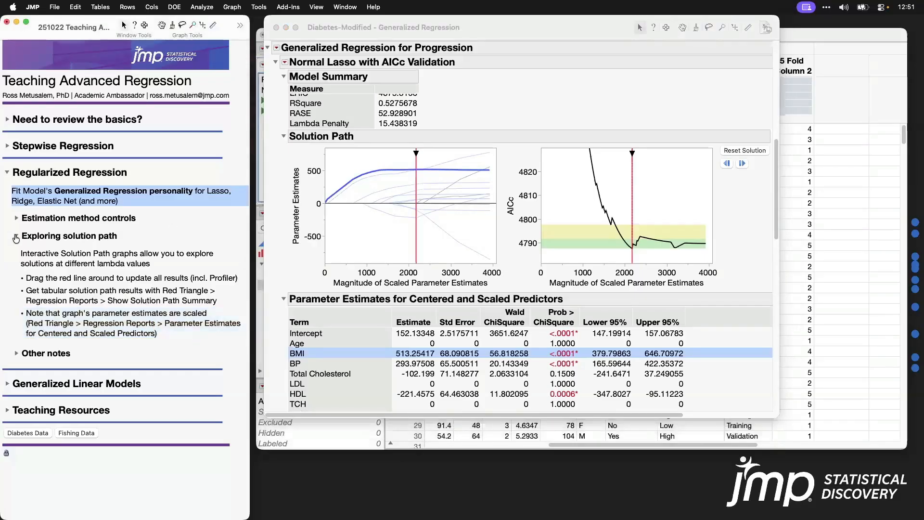
pyautogui.click(16, 237)
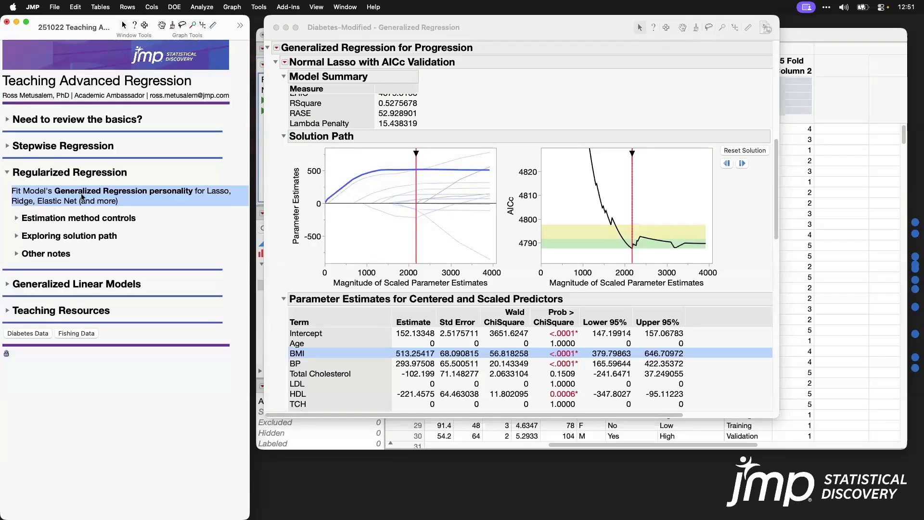
pyautogui.click(198, 208)
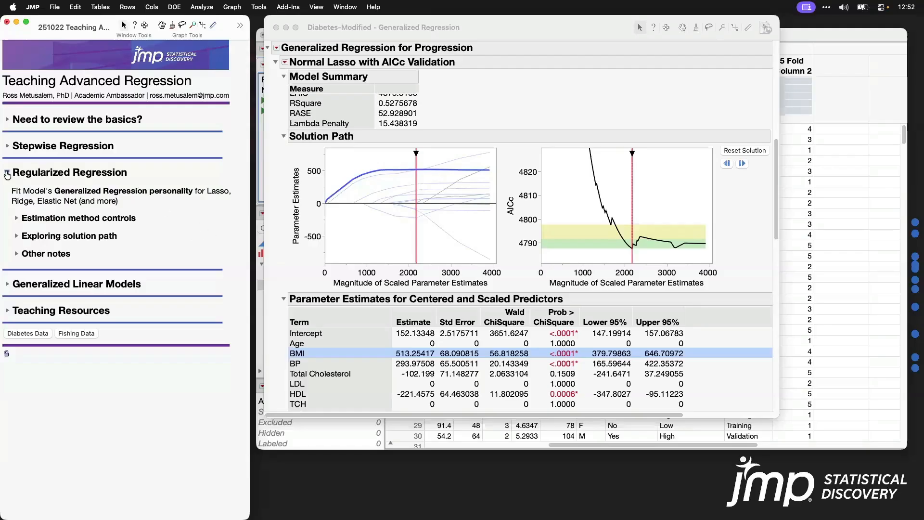
pyautogui.click(17, 254)
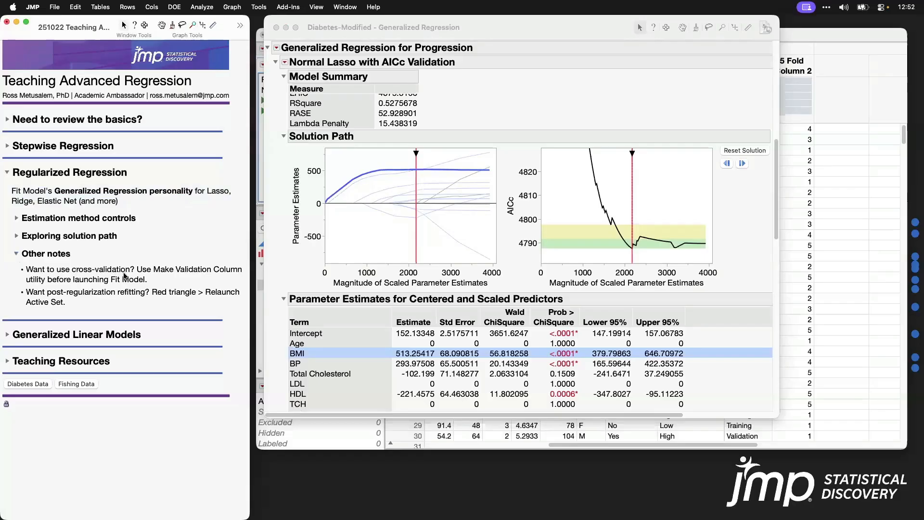
pyautogui.click(188, 268)
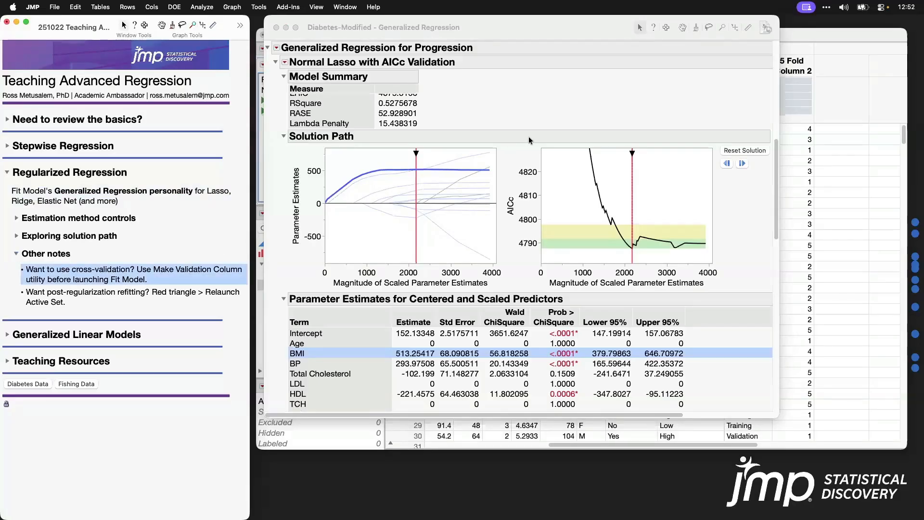
# - Review the validation method choices in Model Launch and locate the Make Validation Column utility without running it
pyautogui.scroll(10, 529, 140)
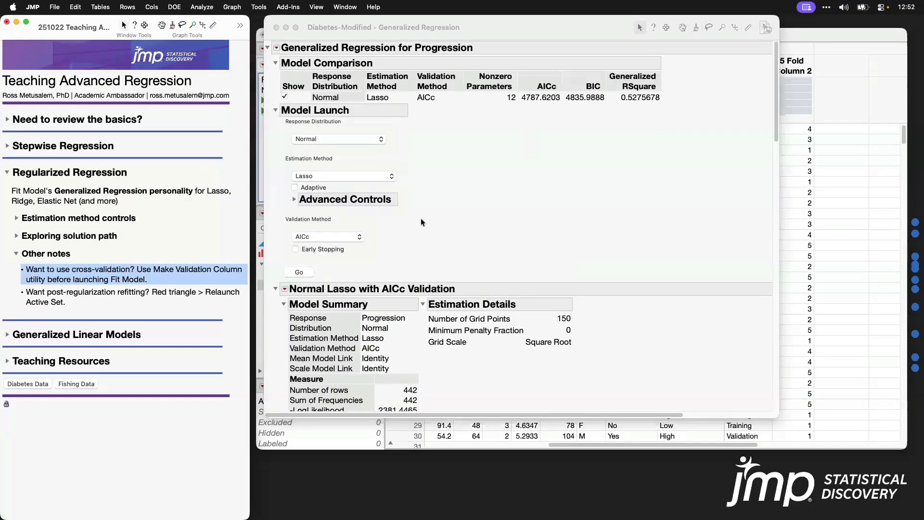
pyautogui.click(358, 237)
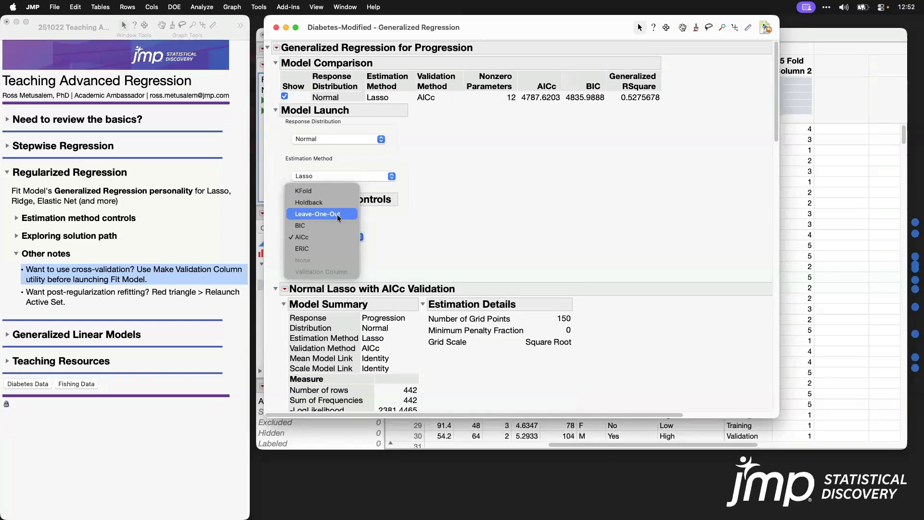
pyautogui.click(205, 7)
pyautogui.click(205, 6)
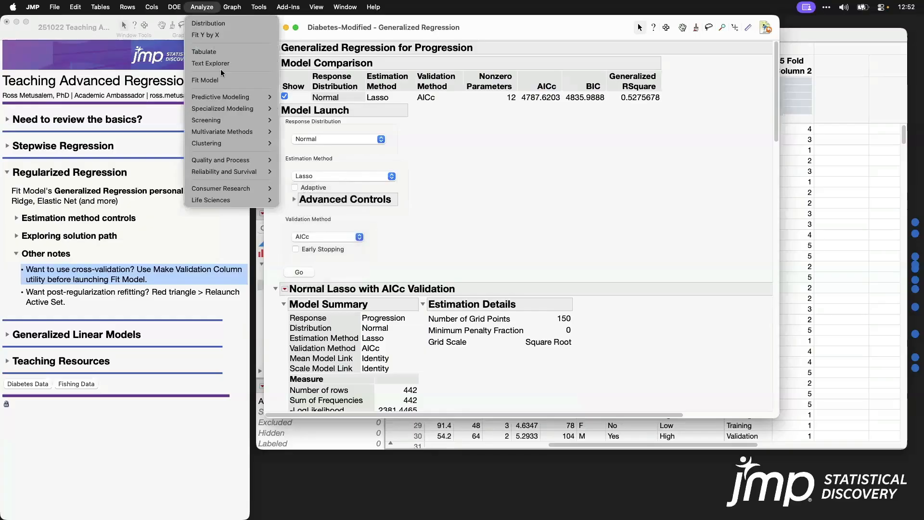
pyautogui.moveTo(239, 97)
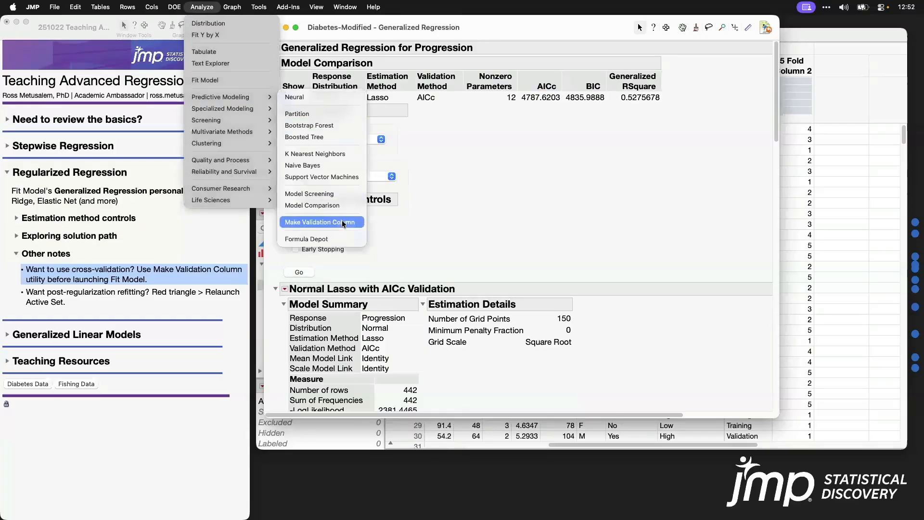
pyautogui.click(534, 232)
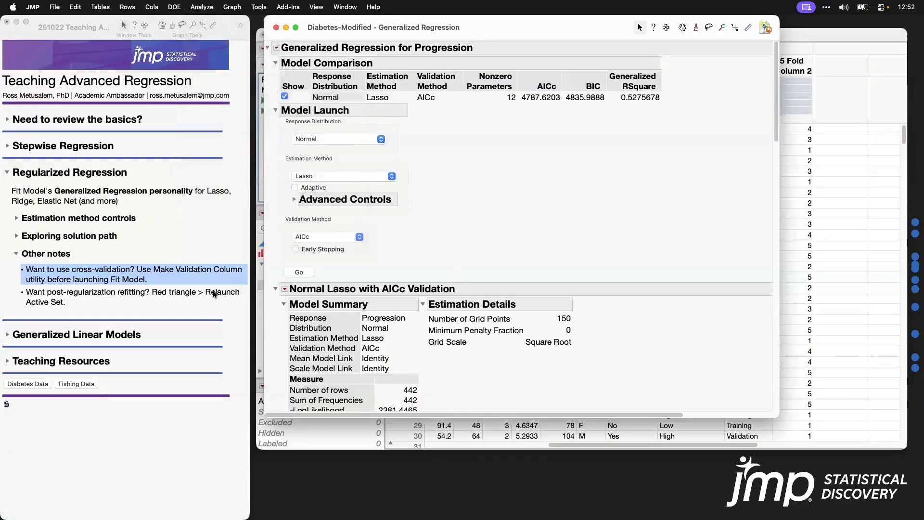
# - Highlight the post-regularization refitting note in the journal and collapse the Model Launch section of the report
pyautogui.click(179, 299)
pyautogui.click(180, 299)
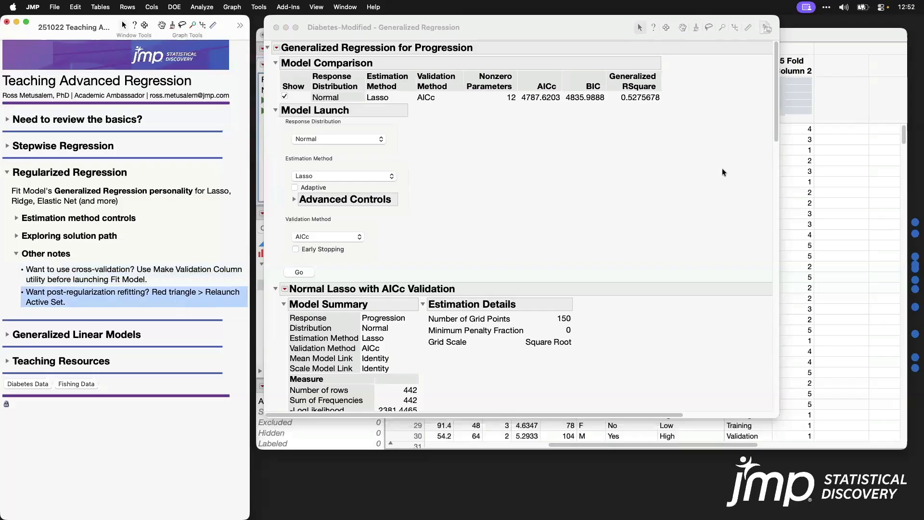
pyautogui.click(276, 110)
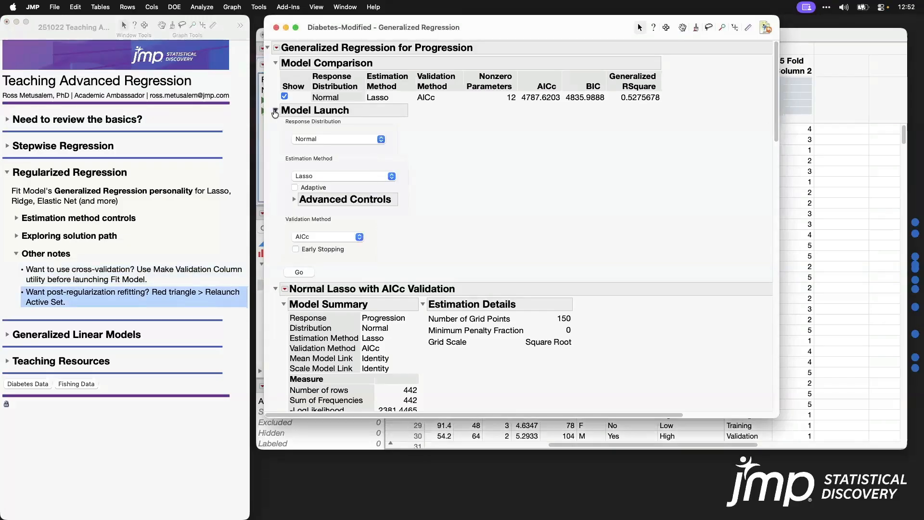
pyautogui.click(275, 111)
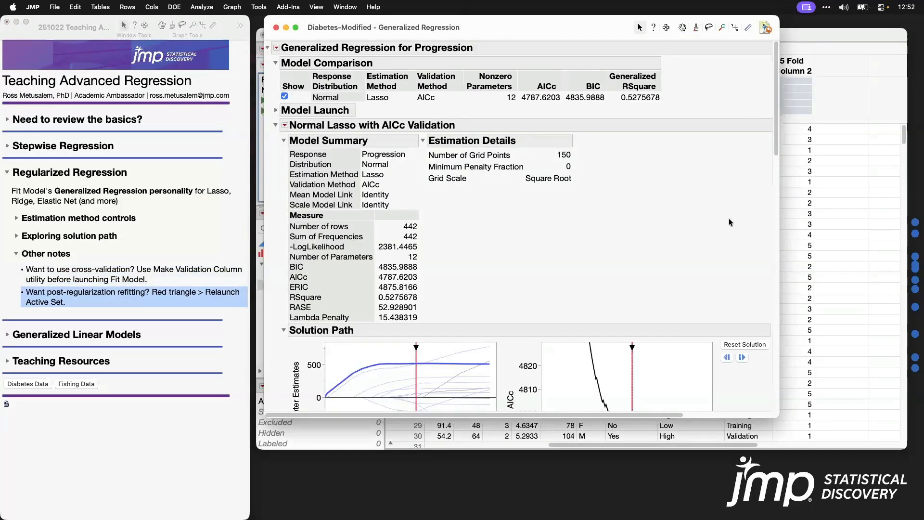
# - Relaunch the model specification from the Normal Lasso with AICc Validation fit with its active effects
pyautogui.moveTo(775, 125); pyautogui.dragTo(777, 232)
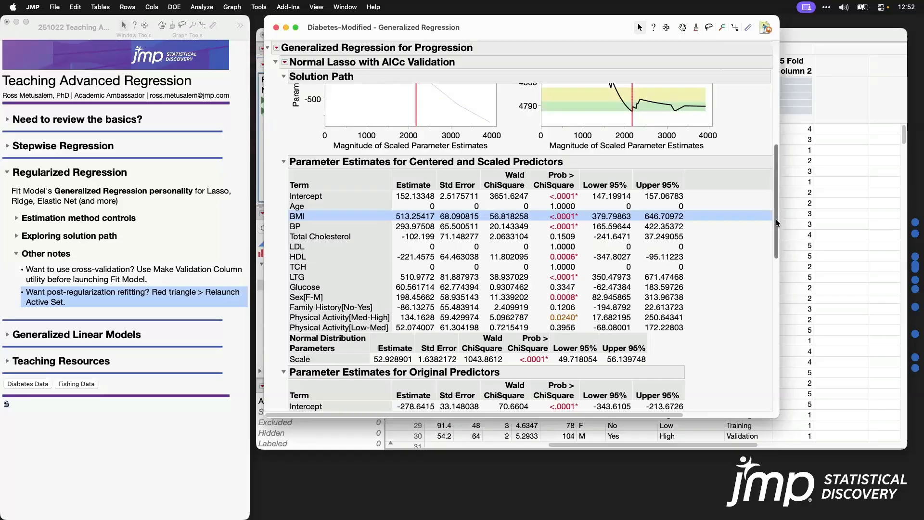
pyautogui.moveTo(775, 218); pyautogui.dragTo(772, 117)
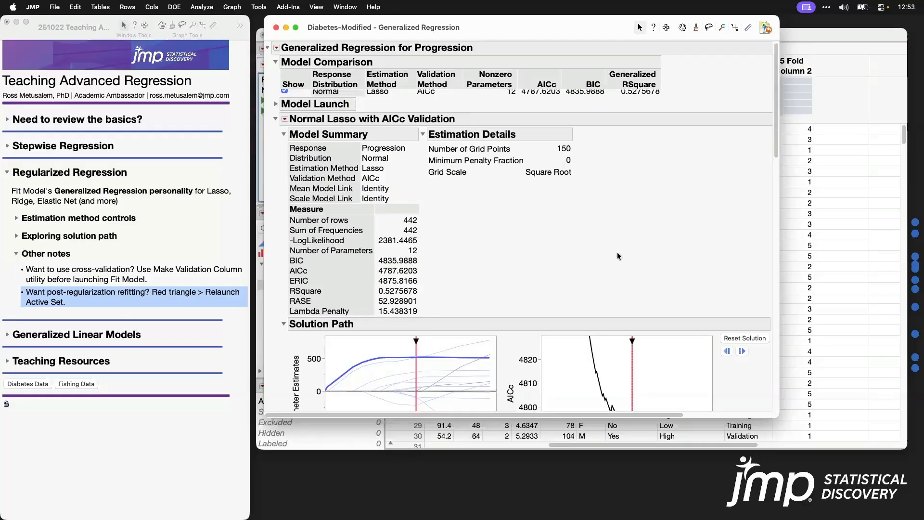
pyautogui.click(276, 48)
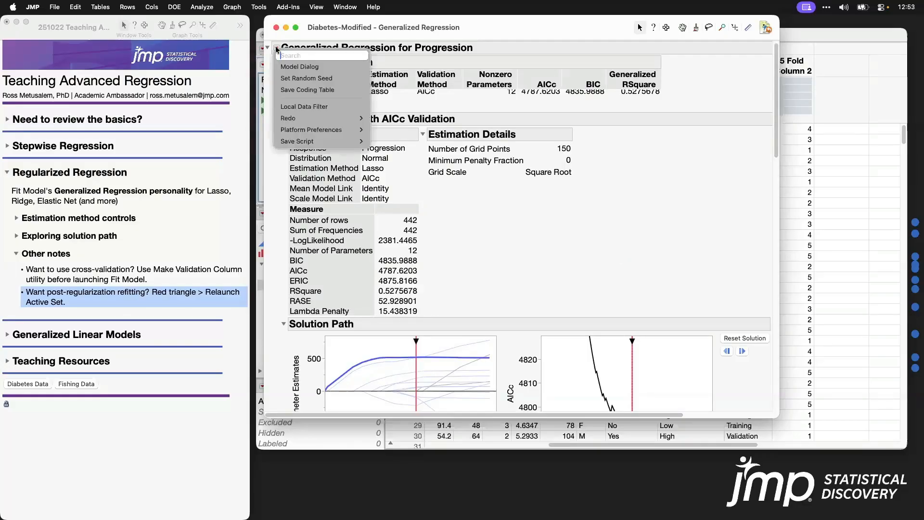
pyautogui.click(493, 198)
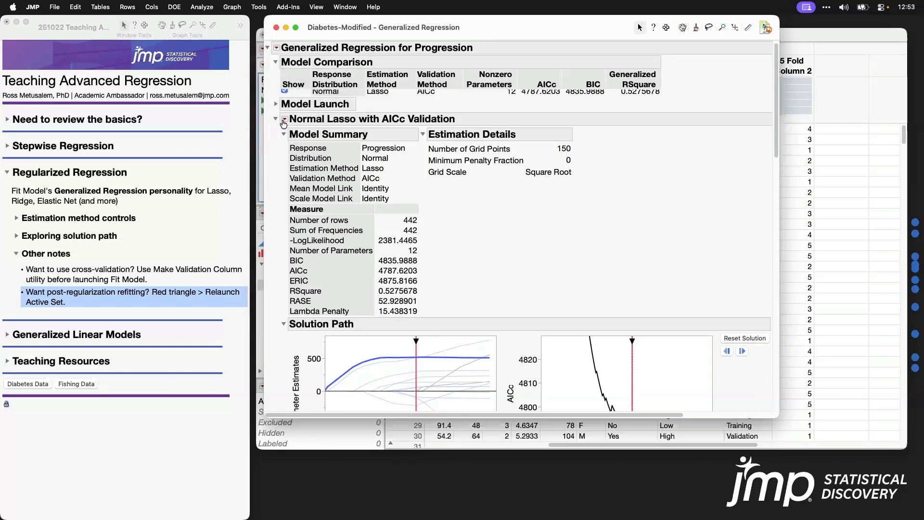
pyautogui.click(284, 120)
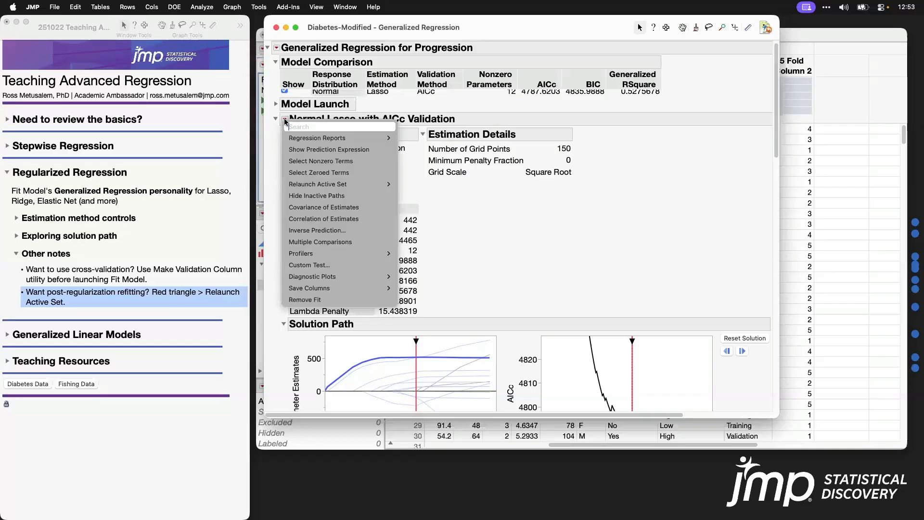
pyautogui.moveTo(369, 187)
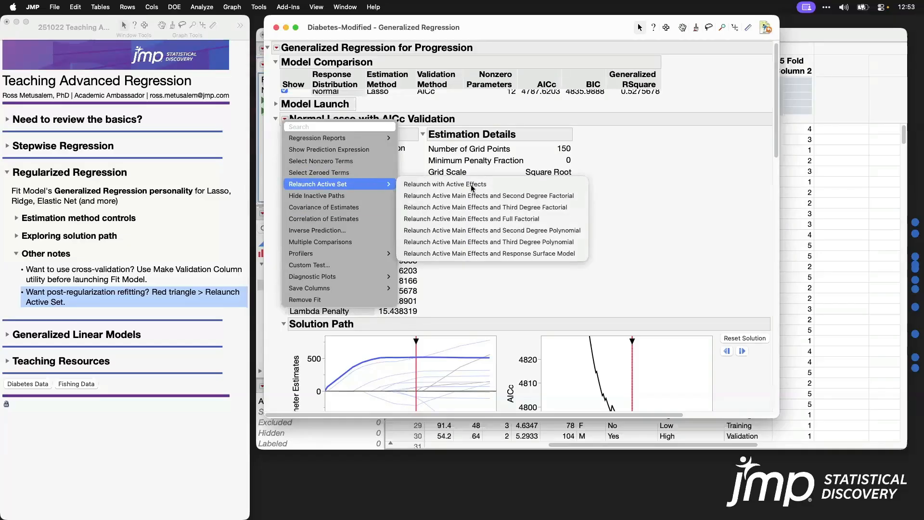
pyautogui.click(510, 185)
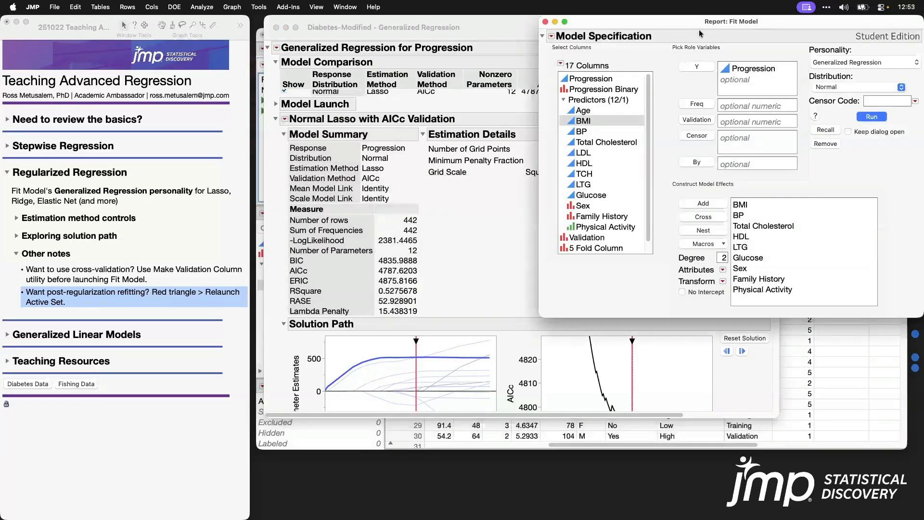
# - Refit the active effects on Progression with the Standard Least Squares personality and mark the sources in the Effect Summary
pyautogui.moveTo(699, 25); pyautogui.dragTo(453, 58)
pyautogui.click(640, 95)
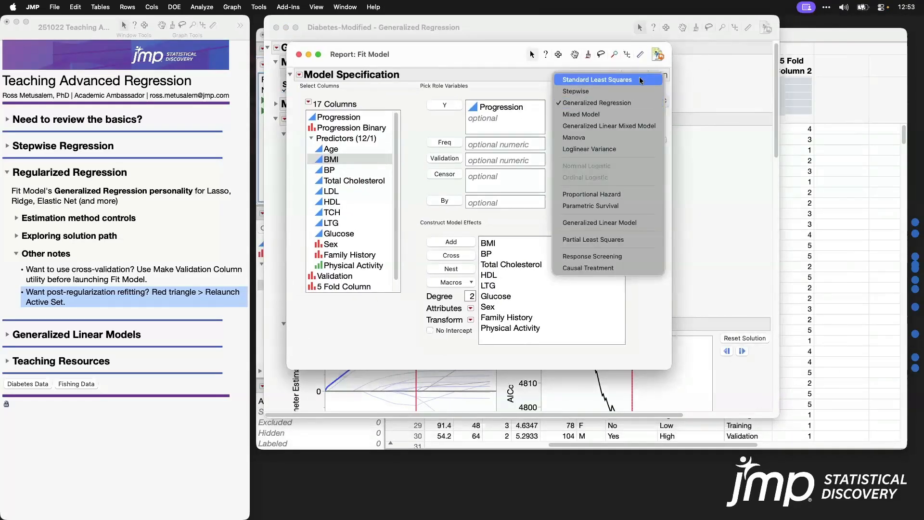
pyautogui.click(640, 78)
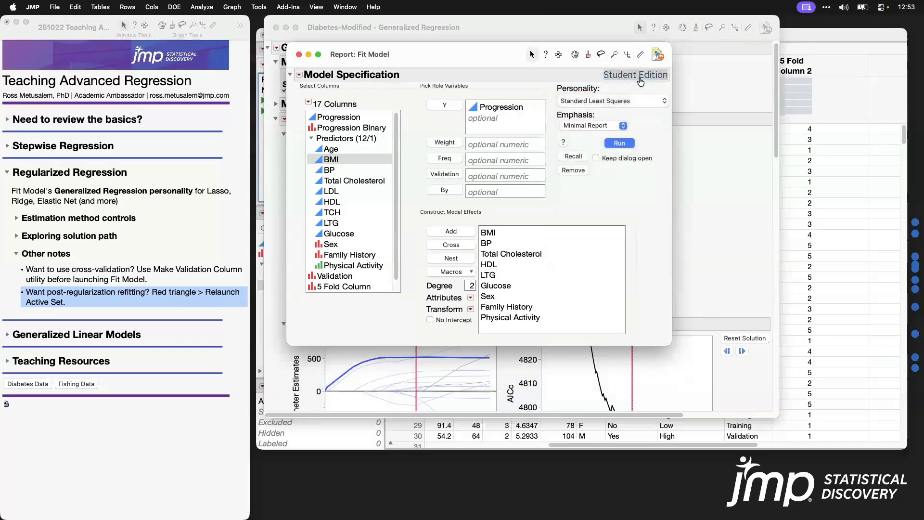
pyautogui.click(619, 142)
pyautogui.moveTo(706, 33); pyautogui.dragTo(415, 36)
pyautogui.moveTo(356, 87)
pyautogui.mouseDown()
pyautogui.moveTo(350, 169)
pyautogui.moveTo(362, 186)
pyautogui.mouseUp()
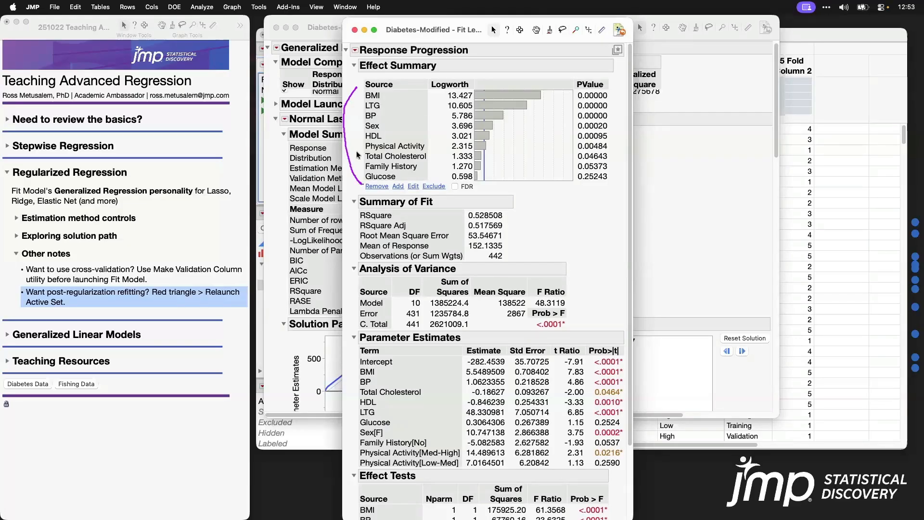
# - Close both regression reports and switch the journal outline from Regularized Regression to Generalized Linear Models
pyautogui.click(356, 31)
pyautogui.click(276, 28)
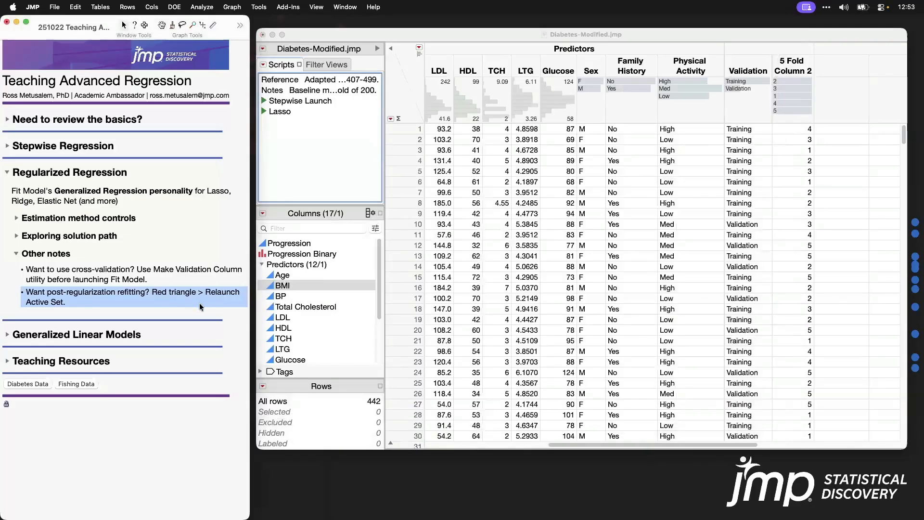
pyautogui.click(220, 298)
pyautogui.click(19, 254)
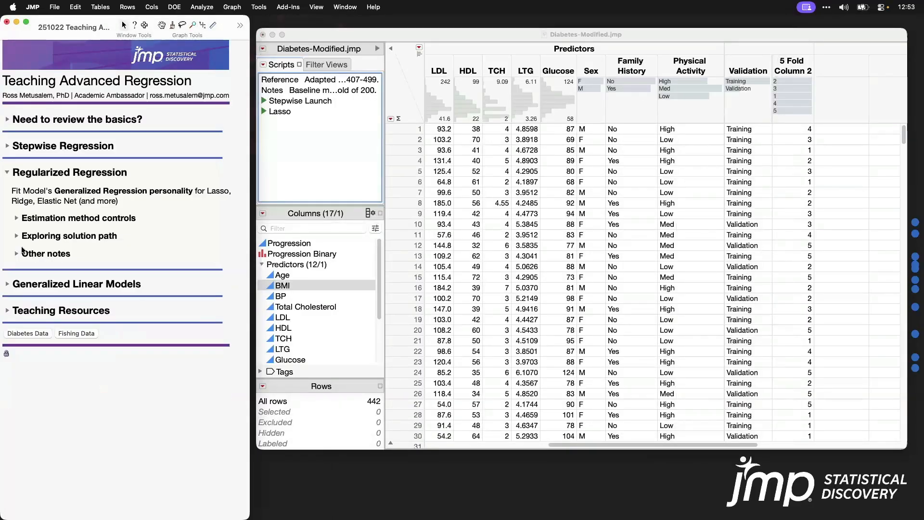
pyautogui.click(7, 172)
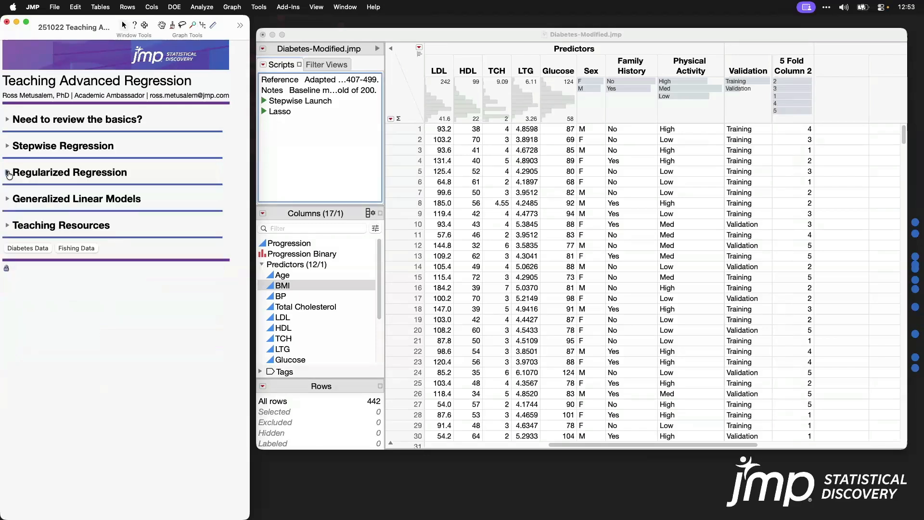
pyautogui.click(7, 200)
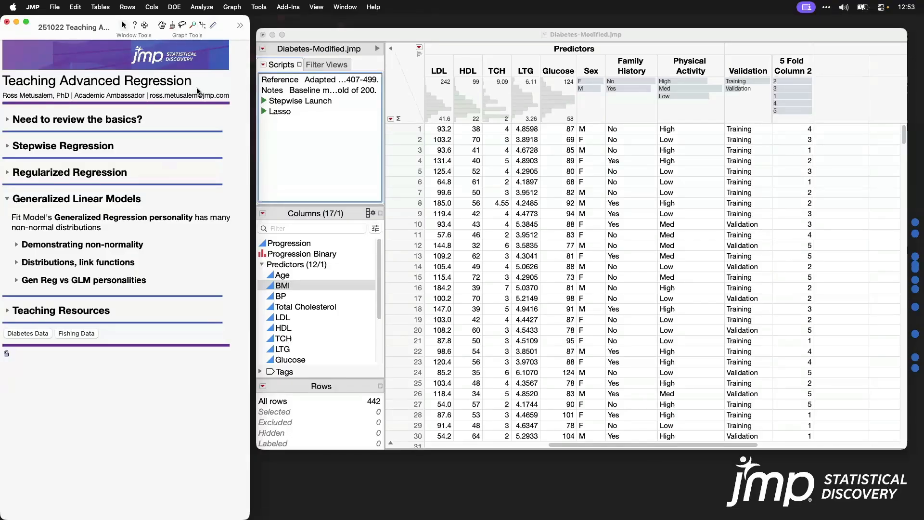
# - Review the tutorial, case study and STIPS links under Teaching Resources in the journal and collapse the section again
pyautogui.click(7, 312)
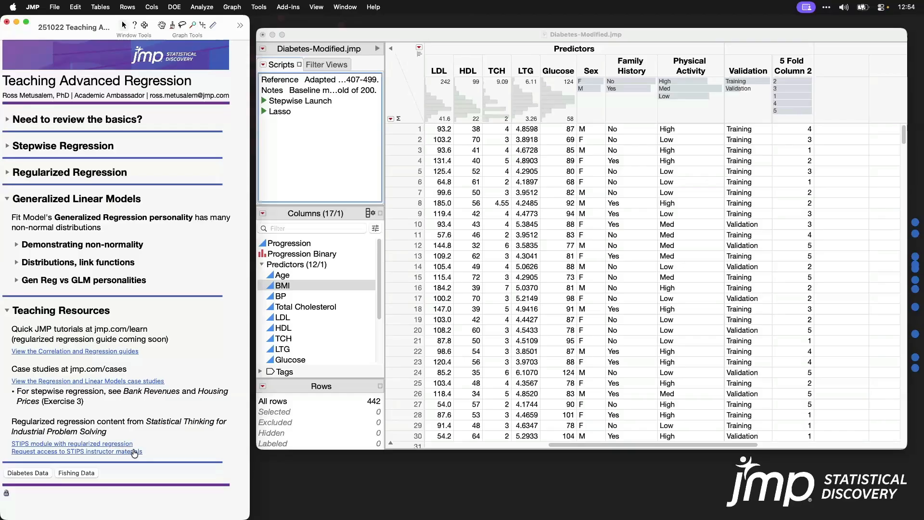
pyautogui.click(7, 312)
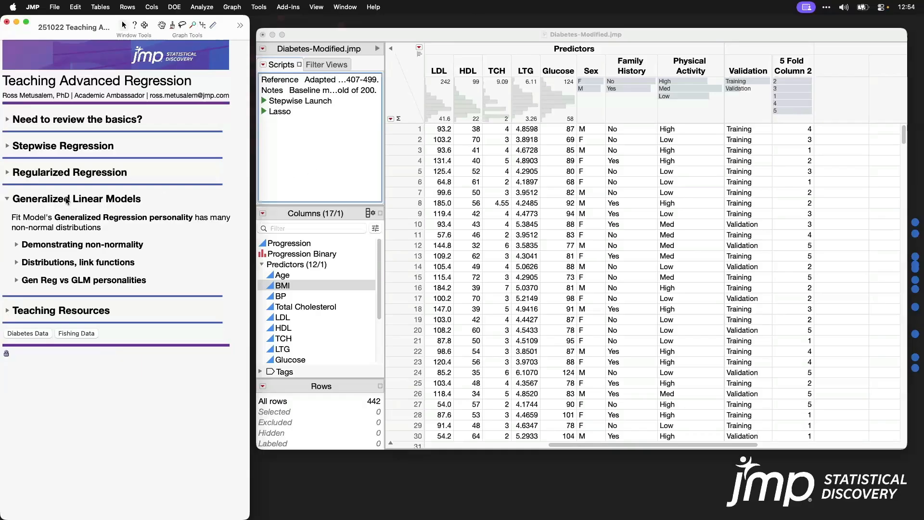
# - Minimize the Diabetes-Modified table and open the Fishing data table from the journal
pyautogui.click(339, 146)
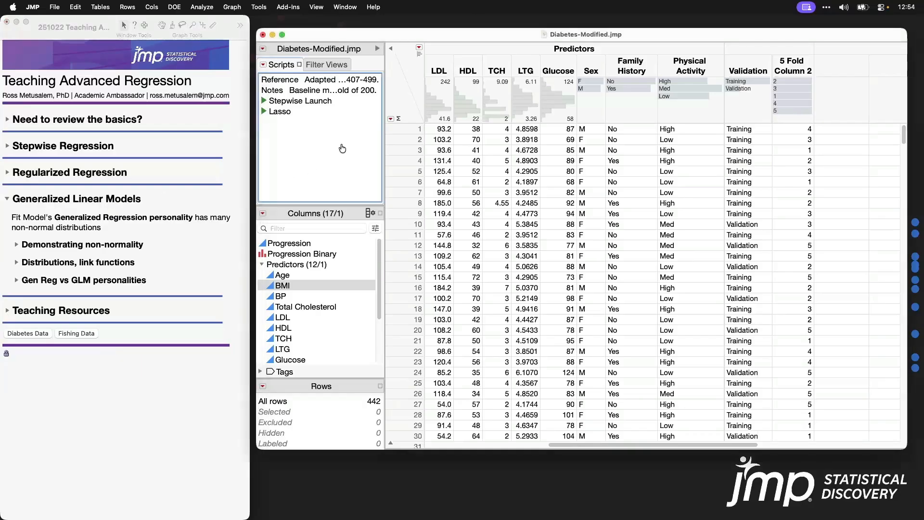
pyautogui.click(272, 35)
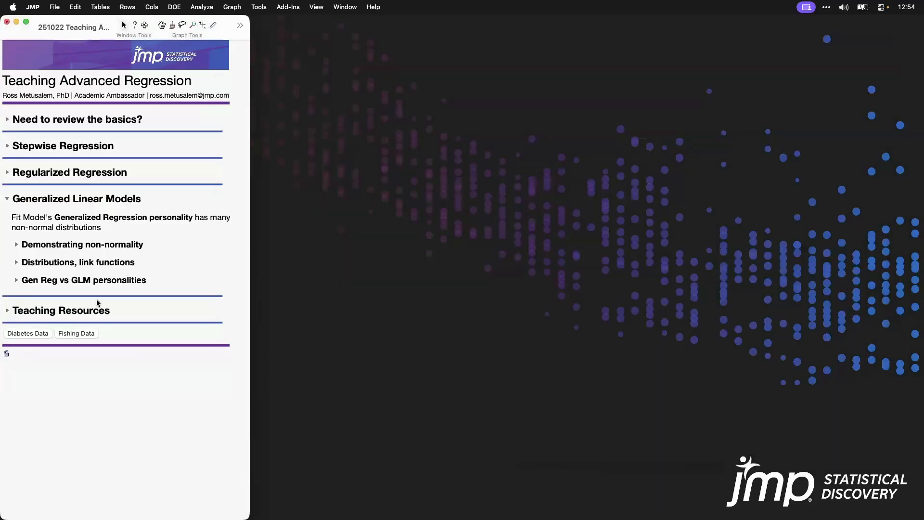
pyautogui.click(78, 335)
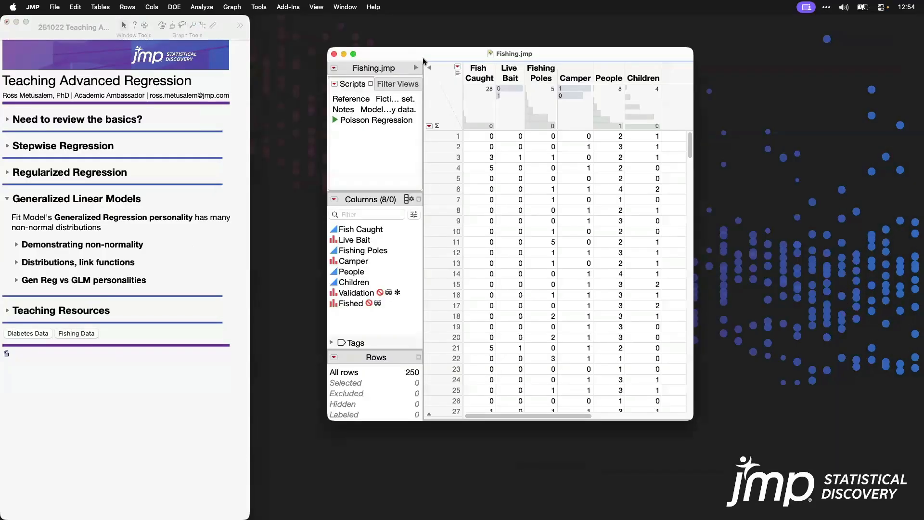
pyautogui.moveTo(423, 58); pyautogui.dragTo(411, 48)
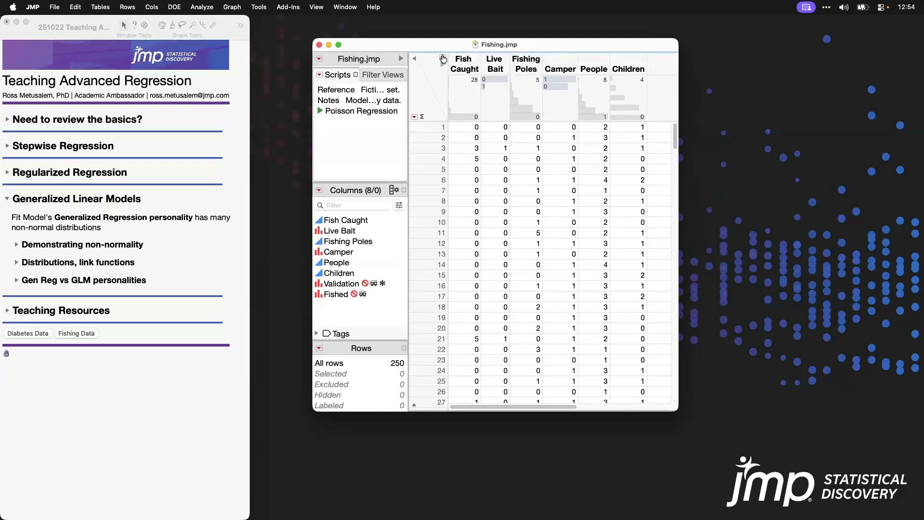
# - Examine the Fishing table's predictor columns one by one and leave the response column Fish Caught selected
pyautogui.click(391, 367)
pyautogui.click(465, 62)
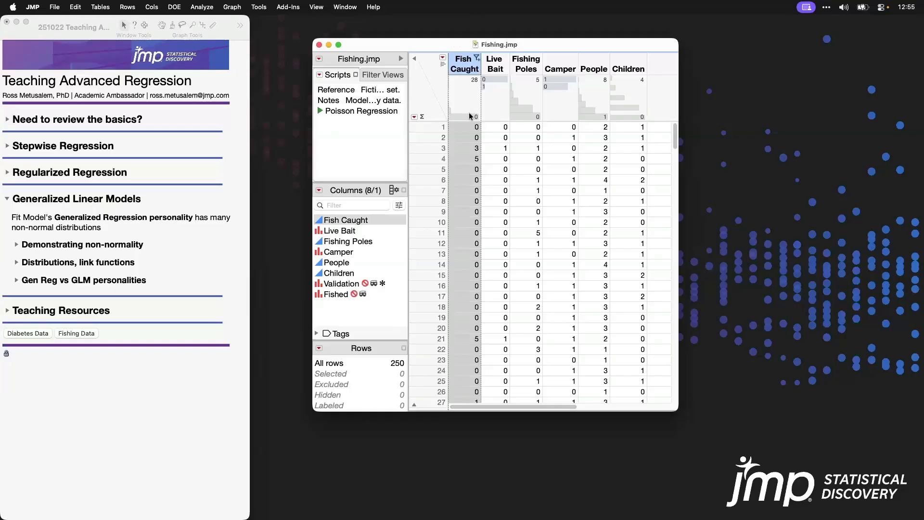
pyautogui.click(493, 69)
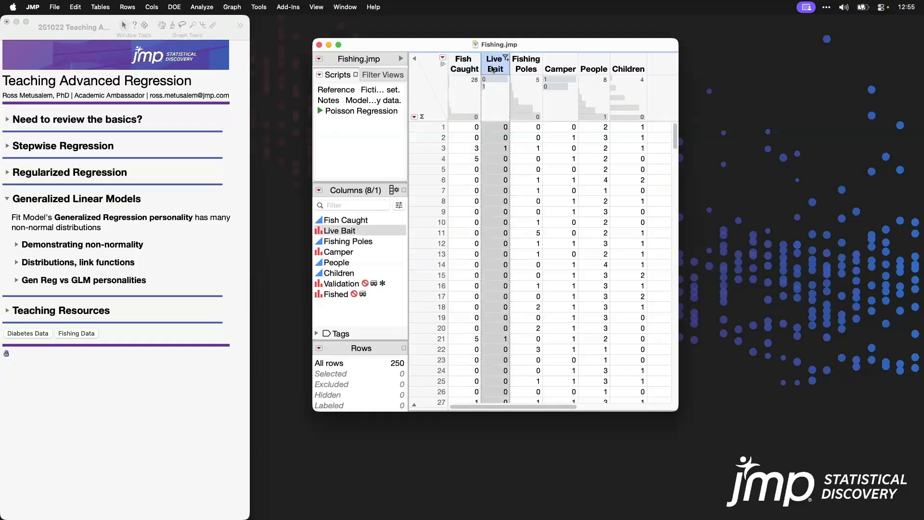
pyautogui.click(528, 69)
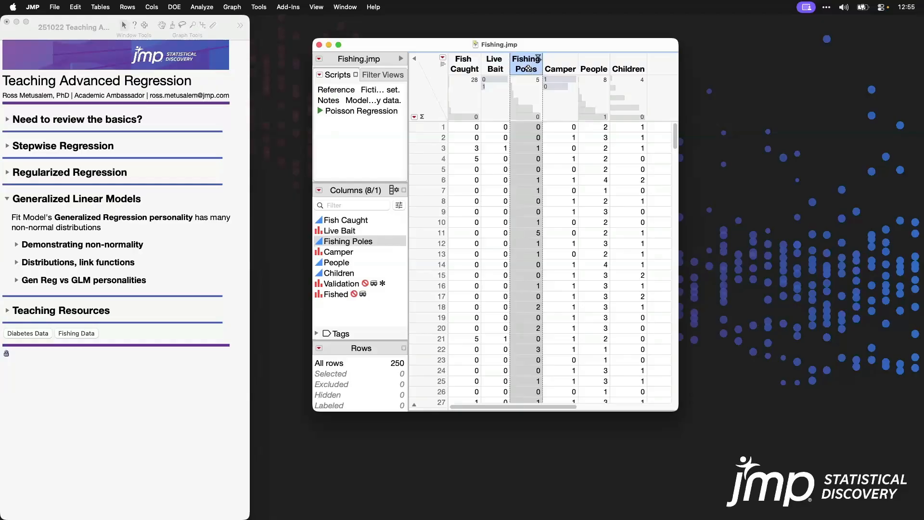
pyautogui.click(593, 65)
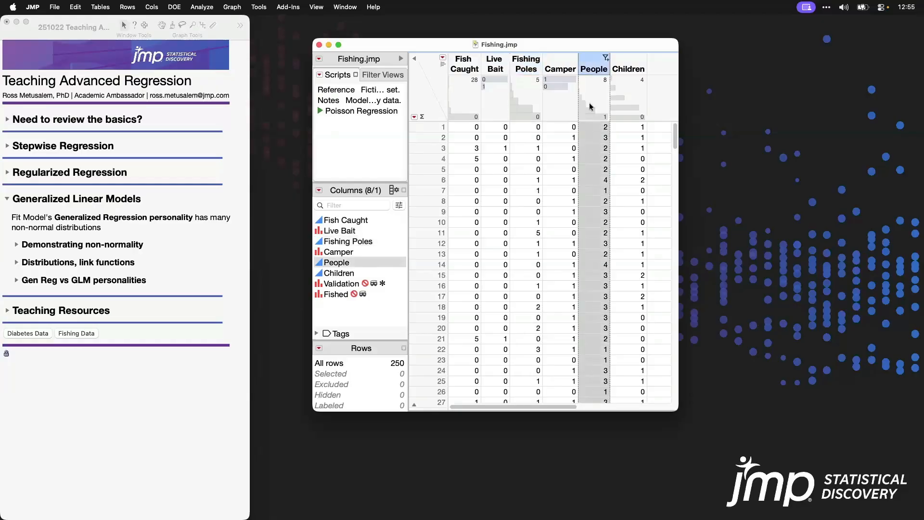
pyautogui.click(632, 69)
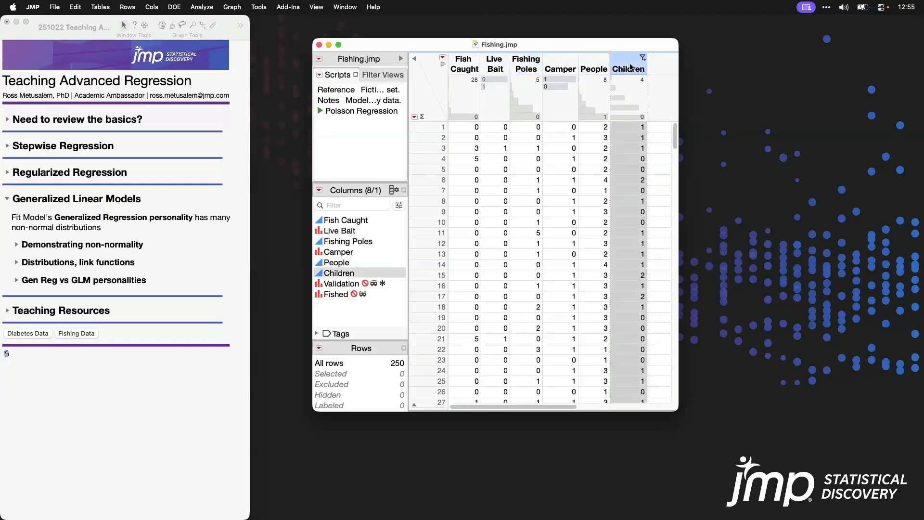
pyautogui.click(560, 64)
pyautogui.click(437, 82)
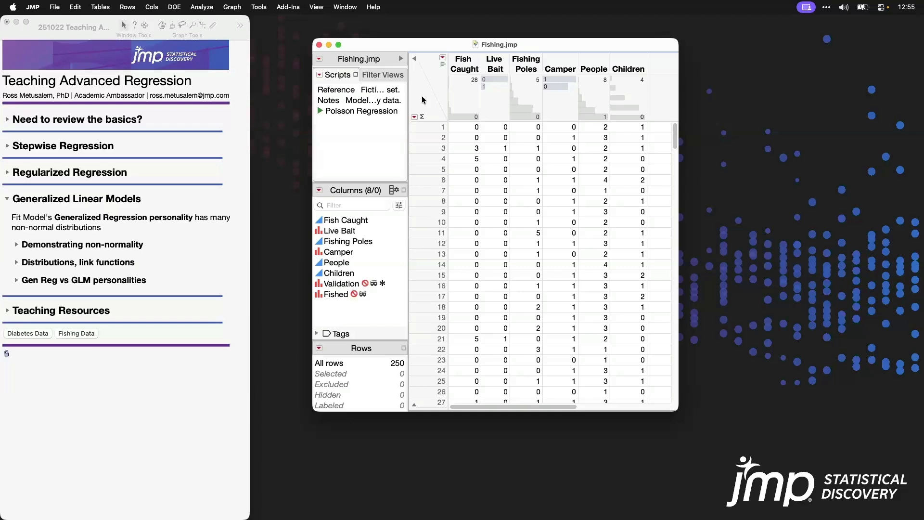
pyautogui.click(468, 104)
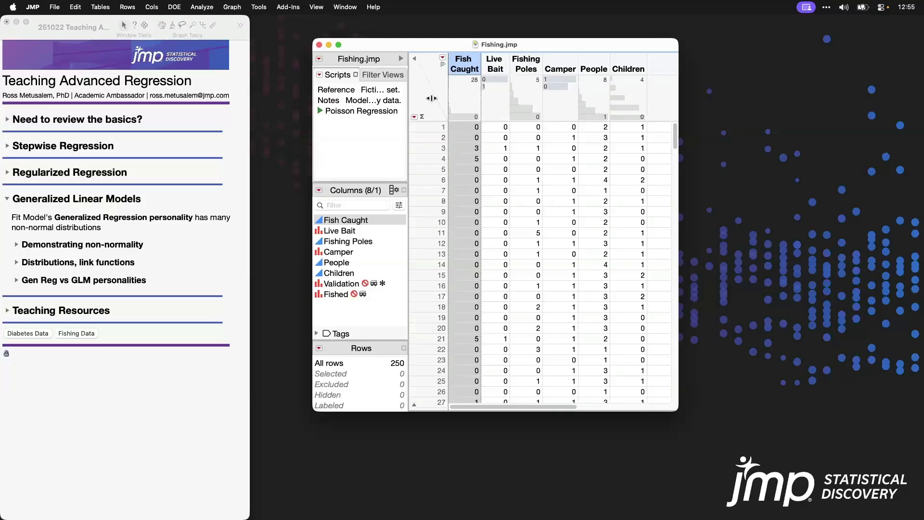
# - Review the notes on residual plots and saved residuals under Demonstrating non-normality in the journal and collapse that outline again
pyautogui.click(9, 246)
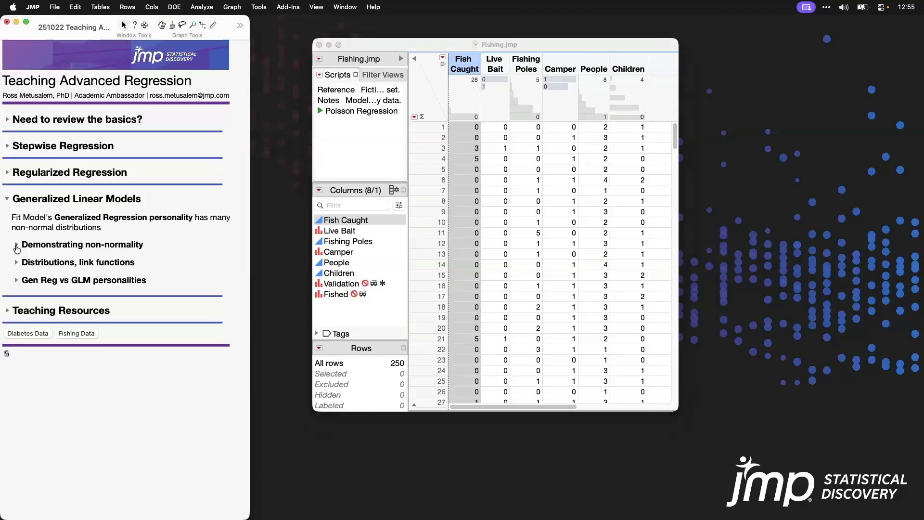
pyautogui.click(16, 244)
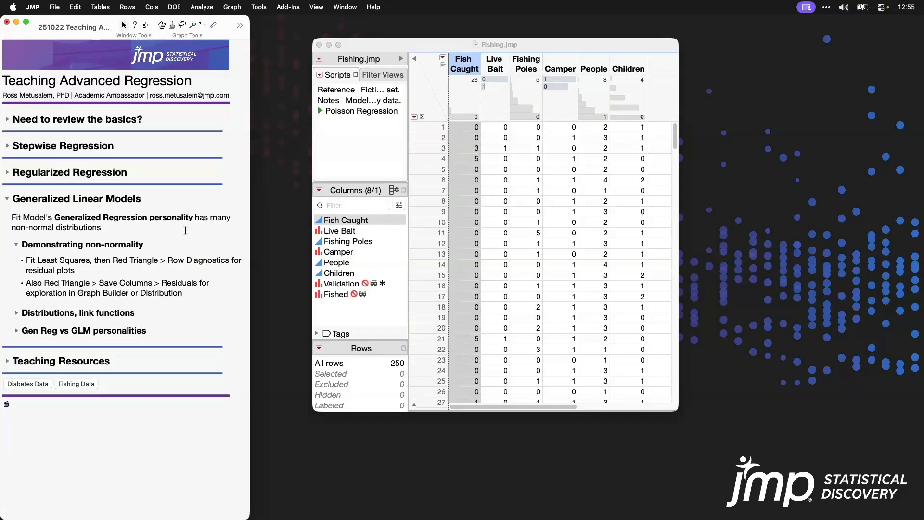
pyautogui.click(195, 262)
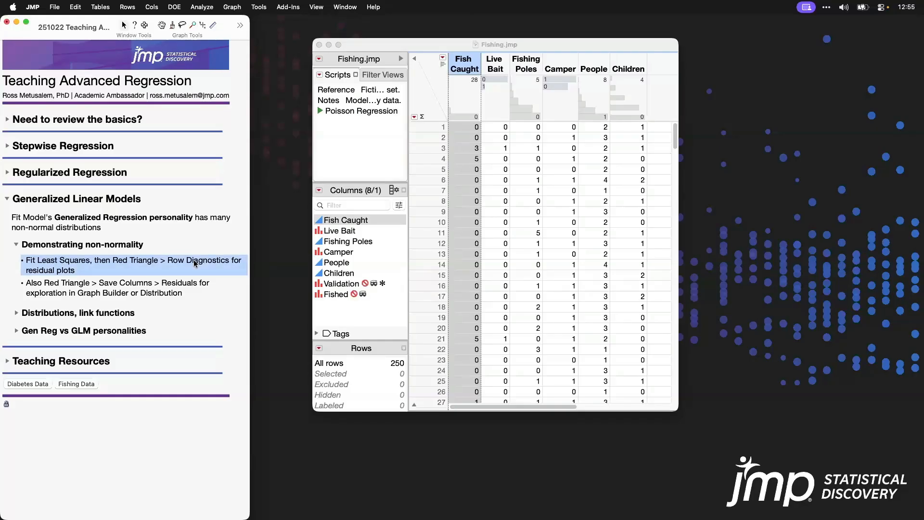
pyautogui.click(190, 284)
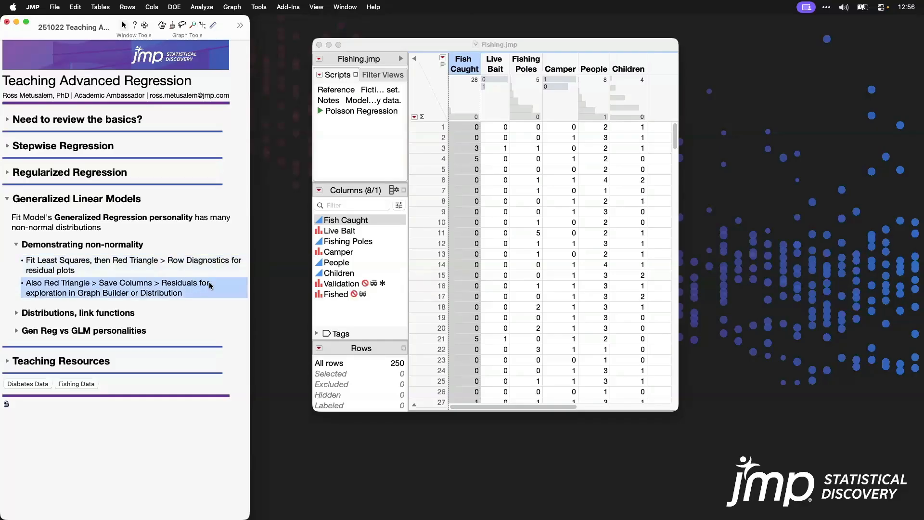
pyautogui.click(209, 7)
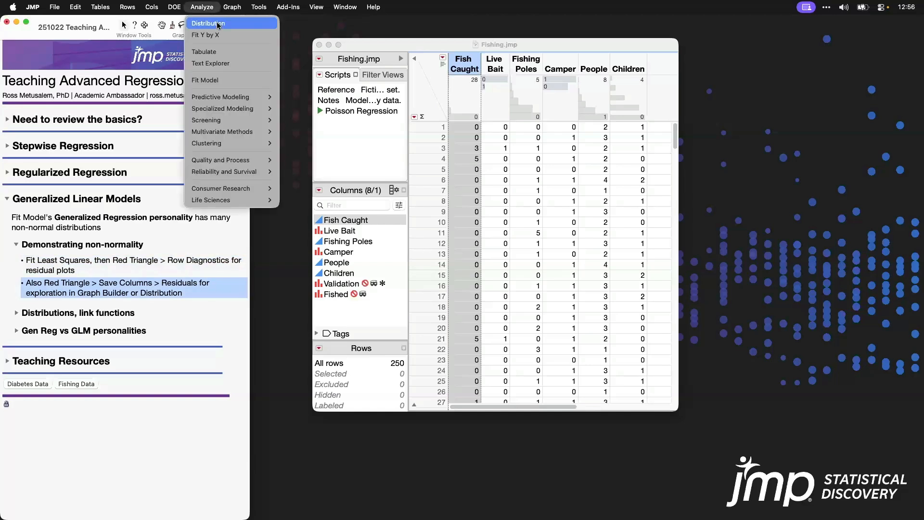
pyautogui.click(366, 42)
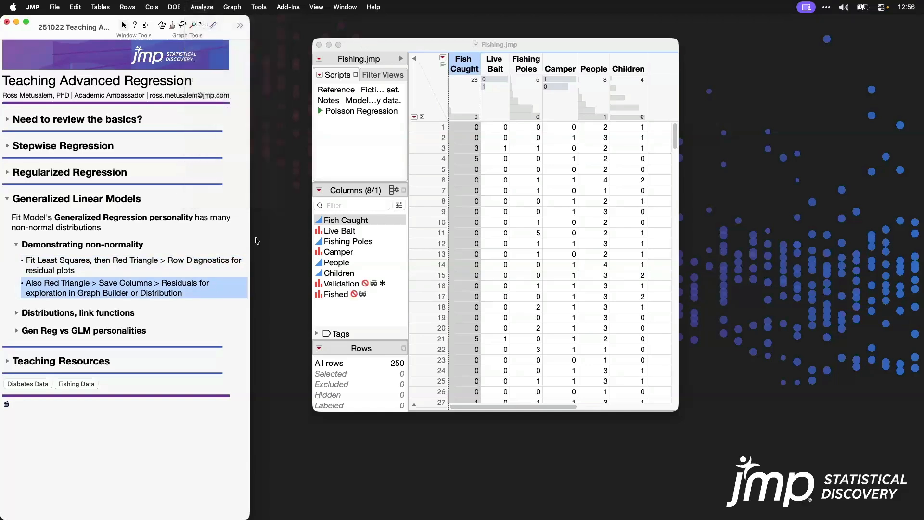
pyautogui.click(203, 293)
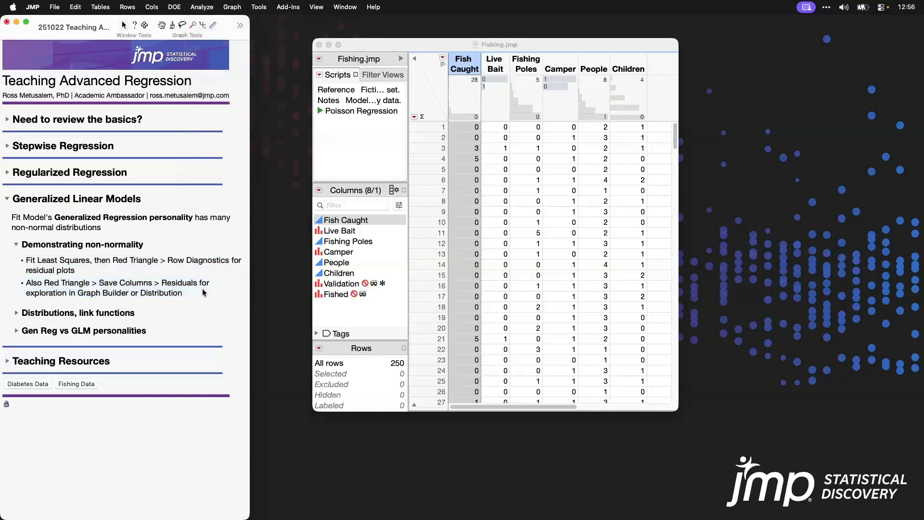
pyautogui.click(16, 246)
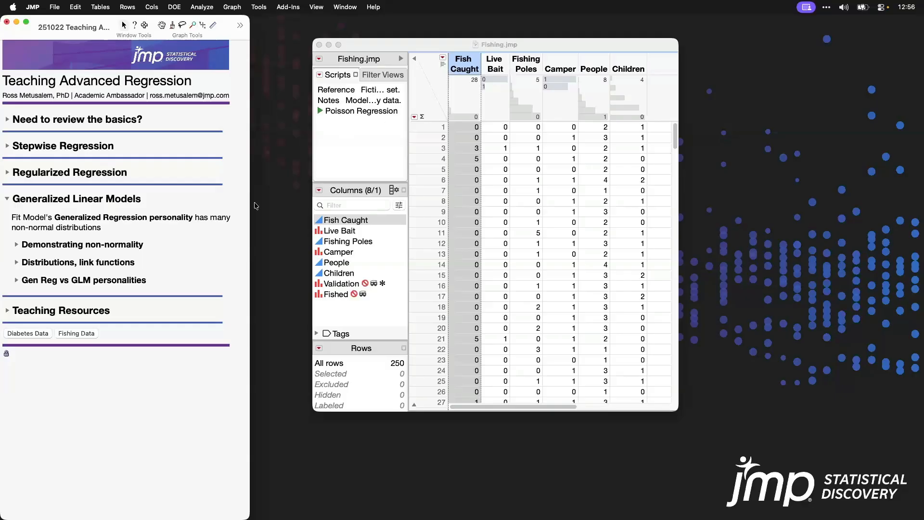
# - Expand the notes on distributions and link functions, then specify a Fit Model for Fish Caught with Live Bait through Children as effects
pyautogui.click(16, 262)
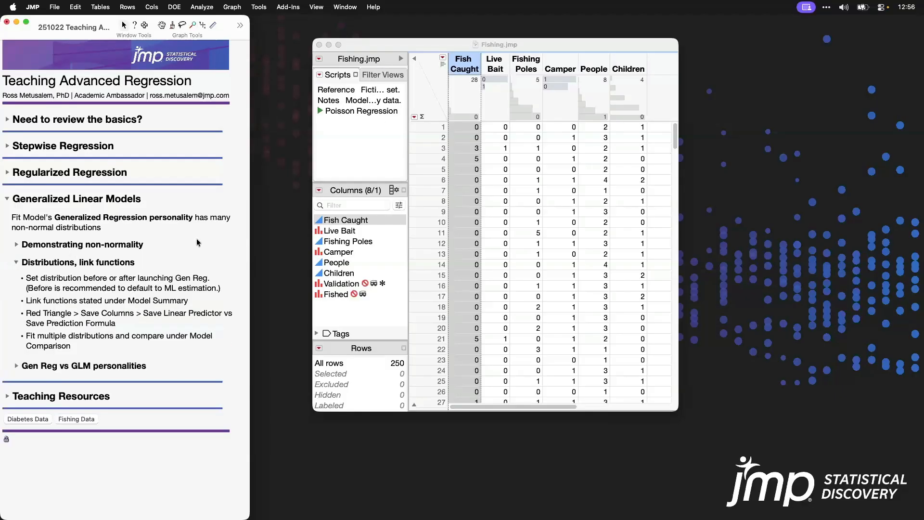
pyautogui.click(430, 94)
pyautogui.click(211, 7)
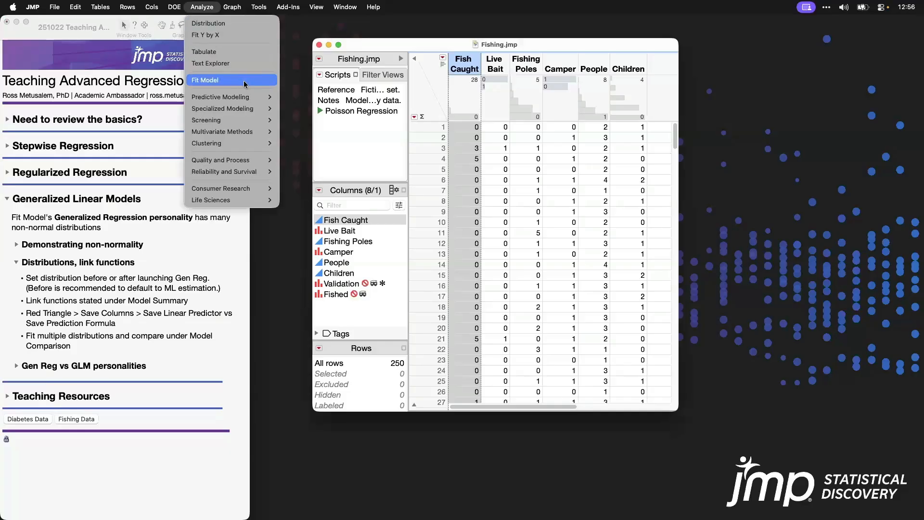
pyautogui.click(243, 82)
pyautogui.moveTo(649, 24); pyautogui.dragTo(368, 46)
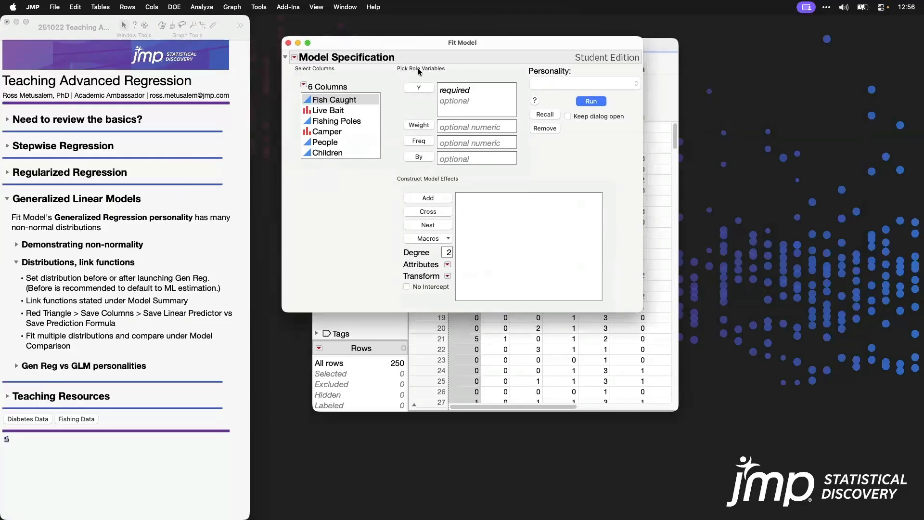
pyautogui.click(424, 90)
pyautogui.click(357, 110)
pyautogui.keyDown('shift'); pyautogui.click(330, 153); pyautogui.keyUp('shift')
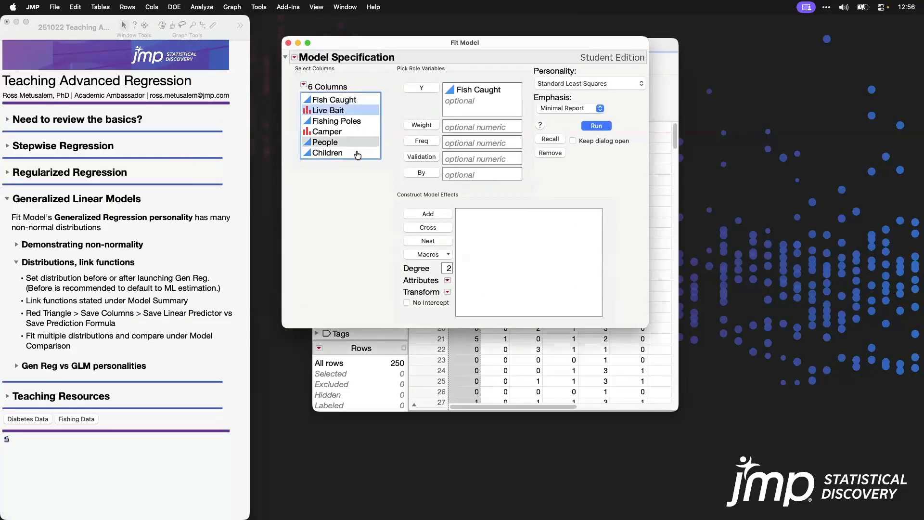
pyautogui.click(426, 215)
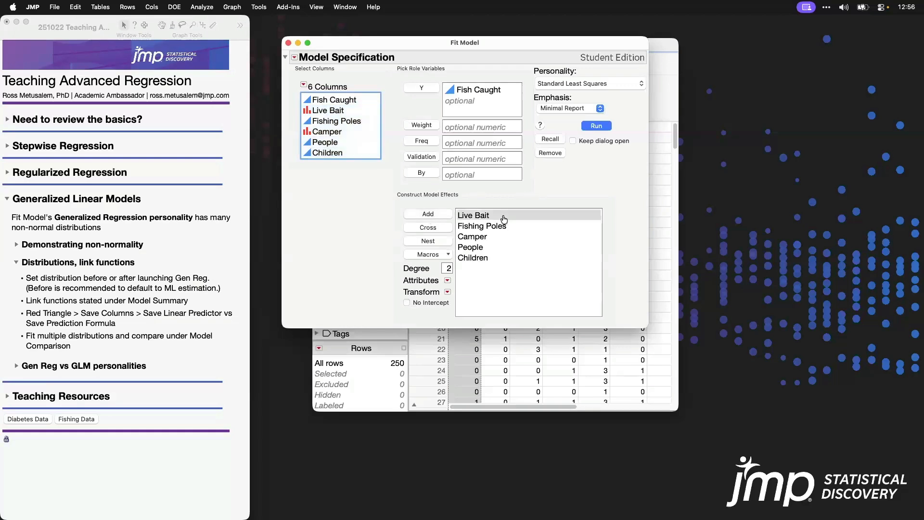
# - Run the model with the Generalized Regression personality and a Poisson distribution, and collapse the report's Model Launch section
pyautogui.click(620, 84)
pyautogui.click(622, 106)
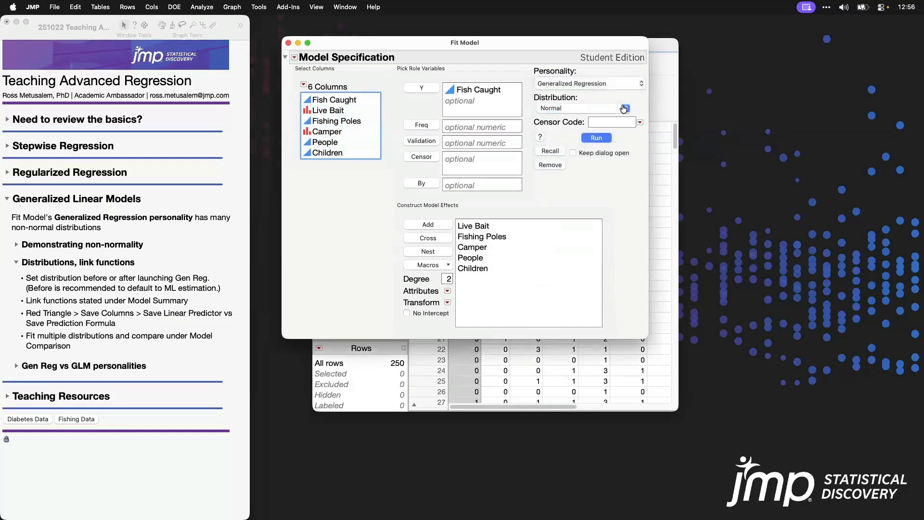
pyautogui.click(624, 108)
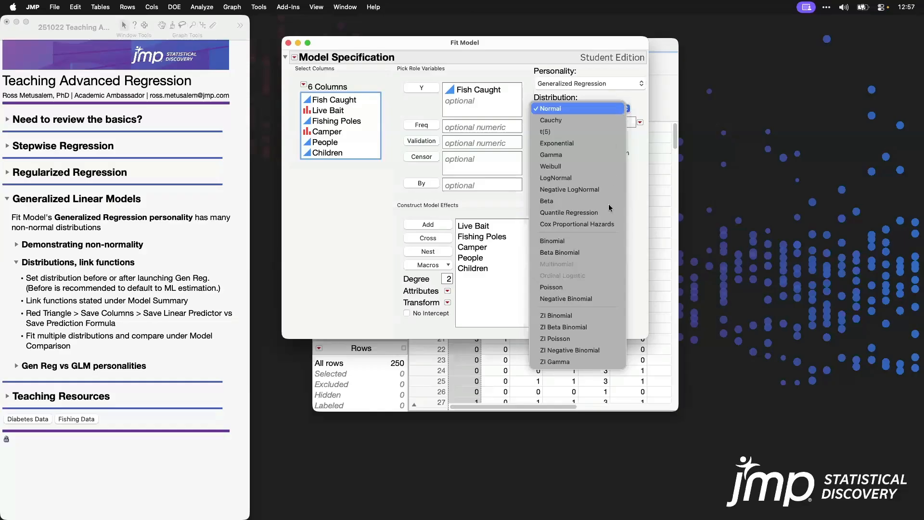
pyautogui.click(601, 290)
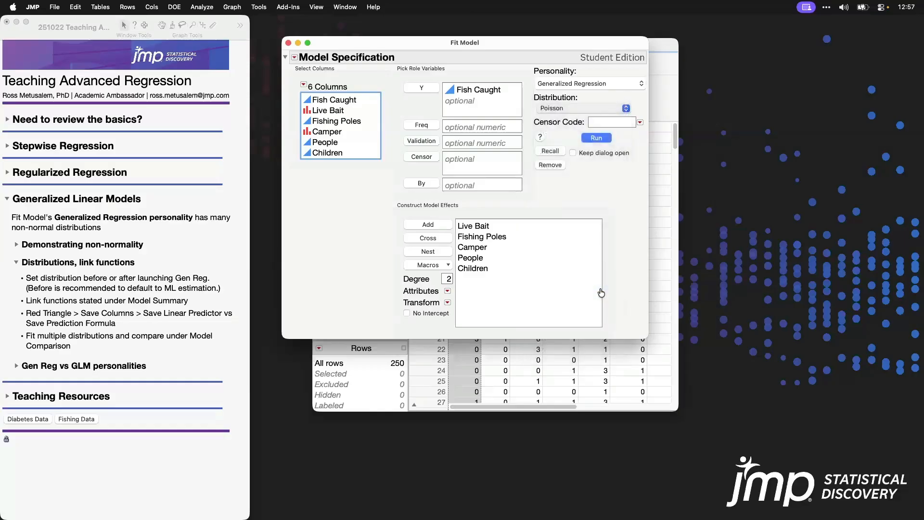
pyautogui.click(596, 125)
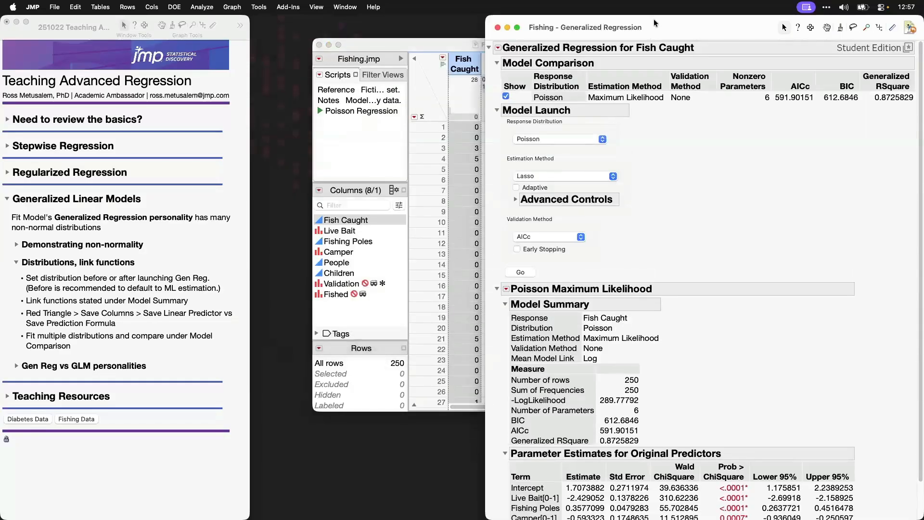
pyautogui.moveTo(630, 27); pyautogui.dragTo(455, 27)
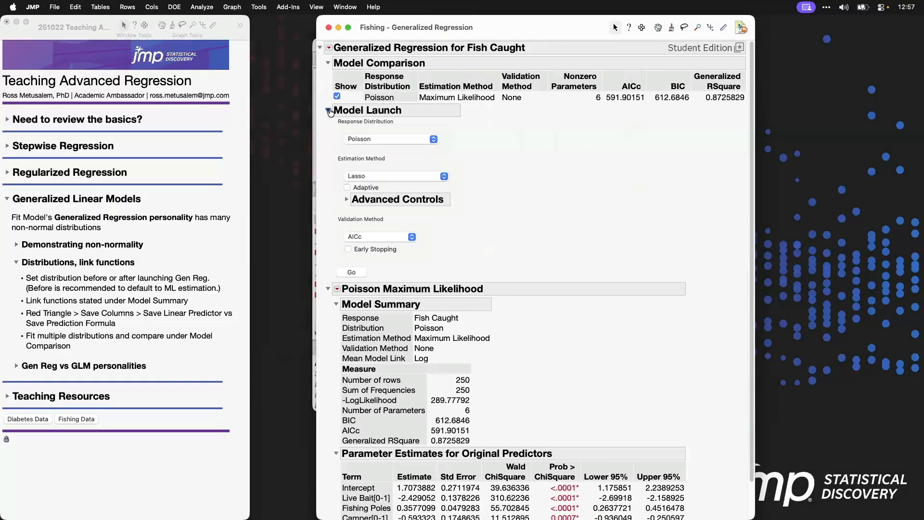
pyautogui.click(328, 110)
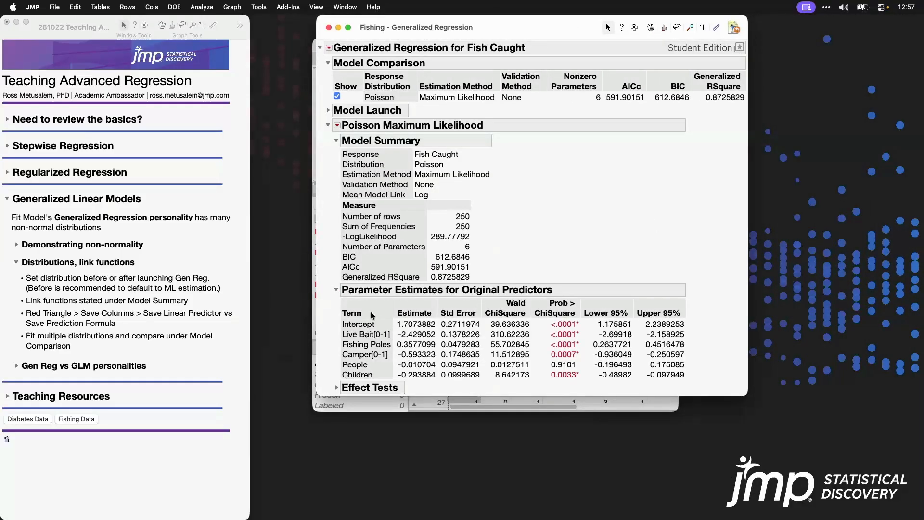
# - Add a Prediction Profiler to the Poisson fit and set Fishing Poles to about 4.5 in it
pyautogui.click(337, 125)
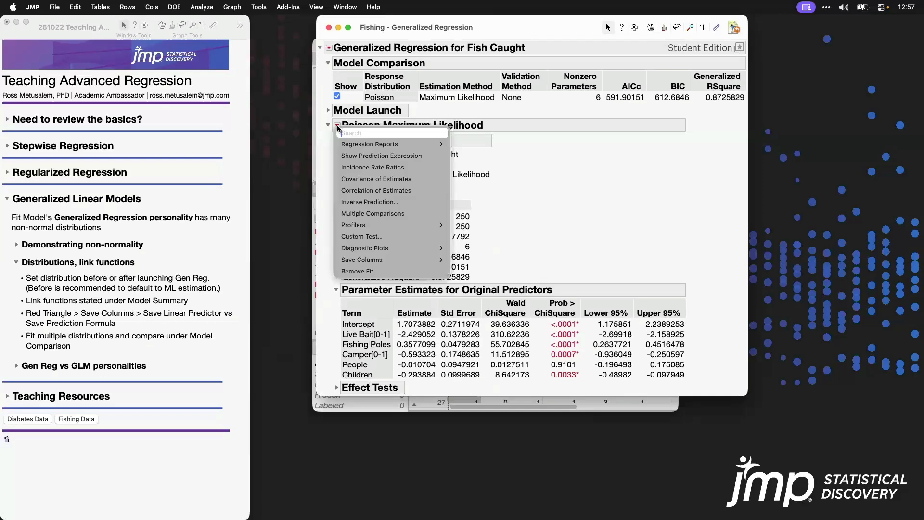
pyautogui.moveTo(403, 229)
pyautogui.click(467, 224)
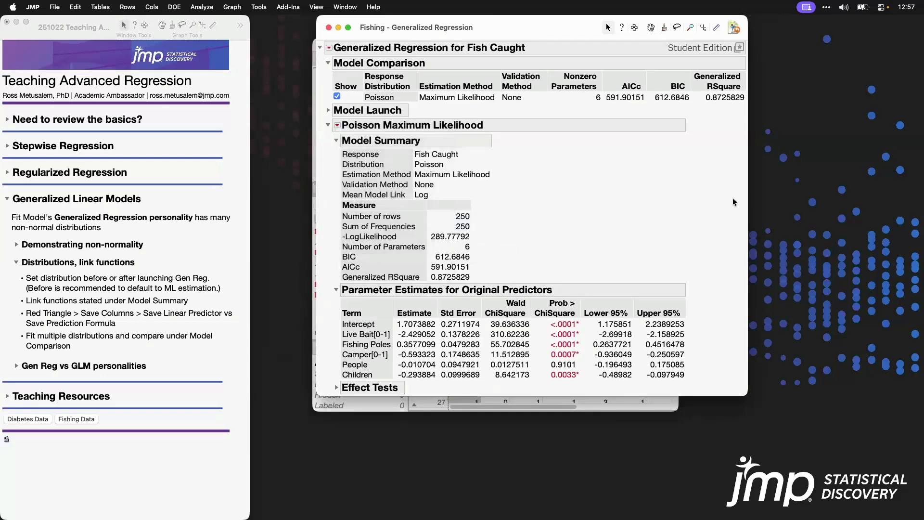
pyautogui.click(457, 435)
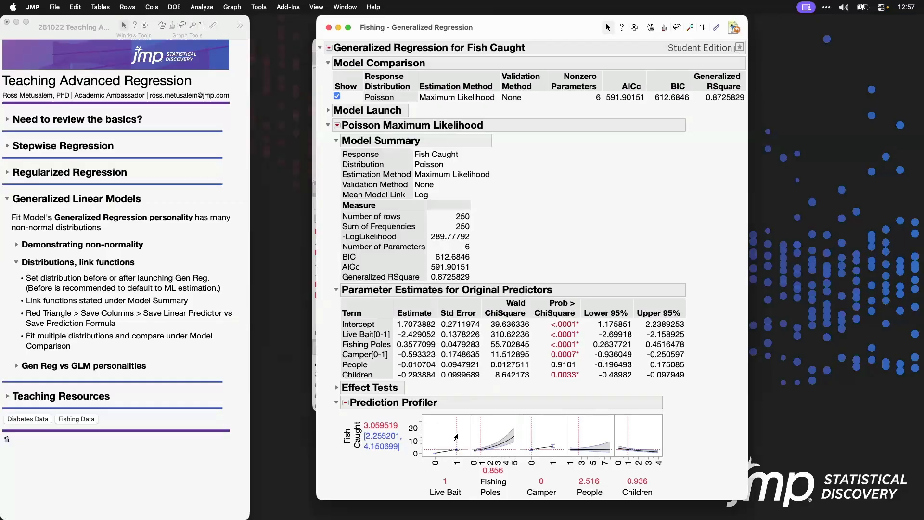
pyautogui.click(481, 444)
pyautogui.moveTo(481, 443); pyautogui.dragTo(509, 438)
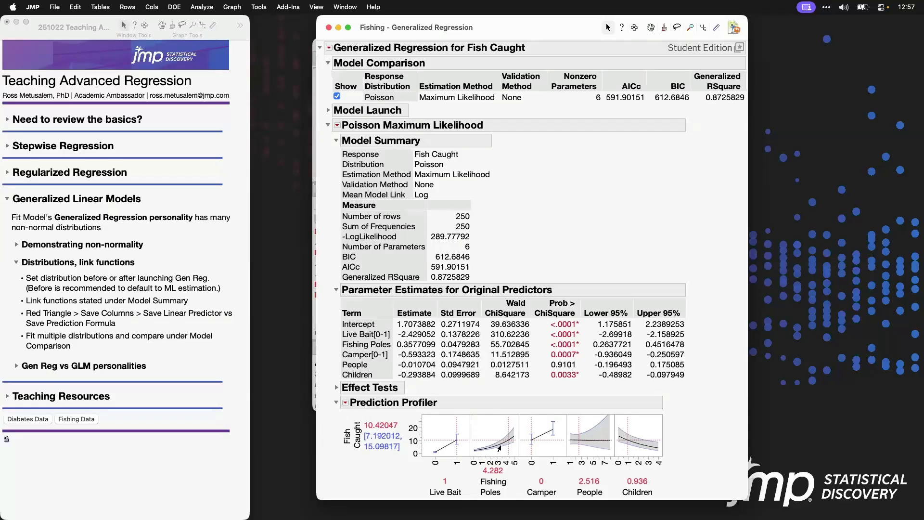
pyautogui.moveTo(499, 448); pyautogui.dragTo(509, 445)
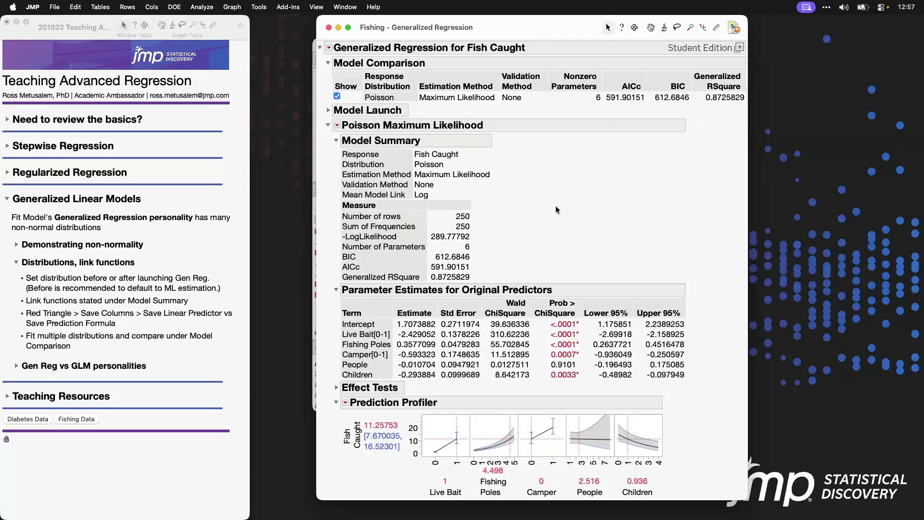
# - Expand Model Launch in the Poisson report and circle the estimation method options
pyautogui.click(327, 110)
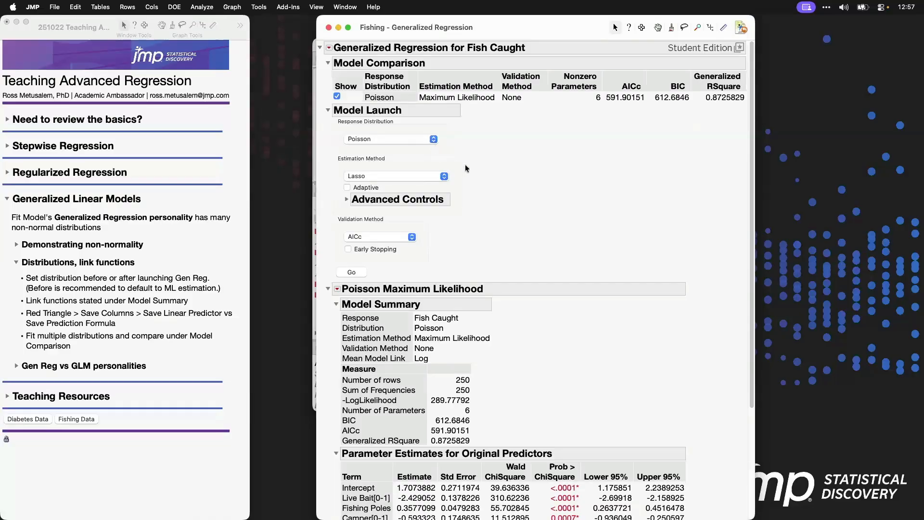
pyautogui.moveTo(466, 158)
pyautogui.mouseDown()
pyautogui.moveTo(405, 151)
pyautogui.moveTo(330, 202)
pyautogui.moveTo(375, 208)
pyautogui.moveTo(489, 195)
pyautogui.mouseUp()
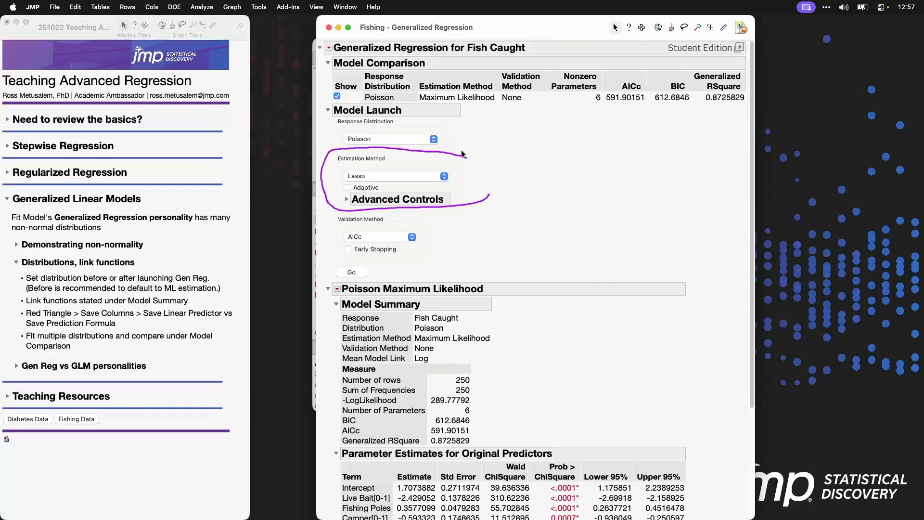
# - Launch Fit Model again for Fish Caught with the same effects and run Generalized Regression with a Normal distribution
pyautogui.click(202, 7)
pyautogui.click(222, 81)
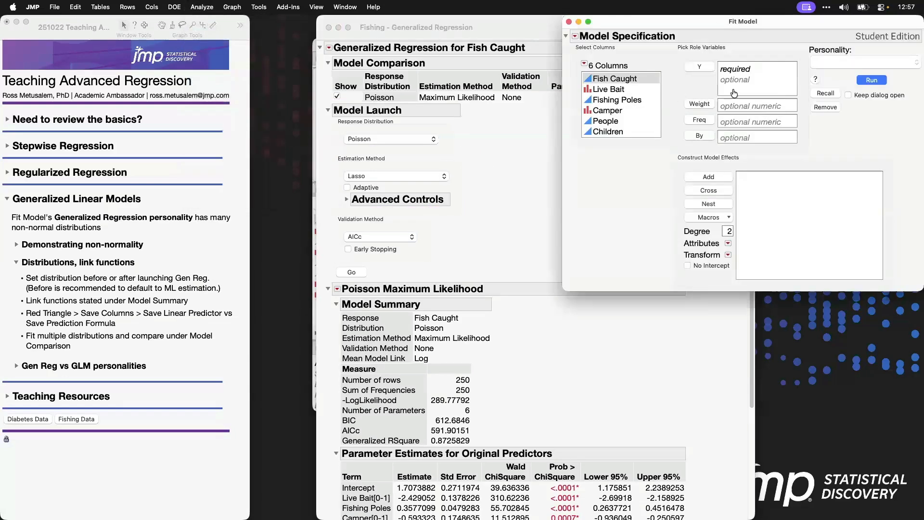
pyautogui.moveTo(802, 27); pyautogui.dragTo(526, 69)
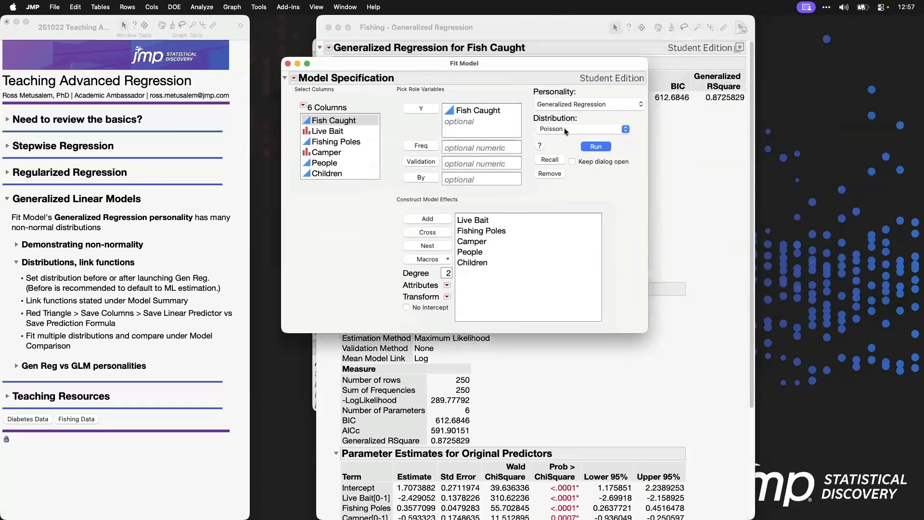
pyautogui.click(565, 130)
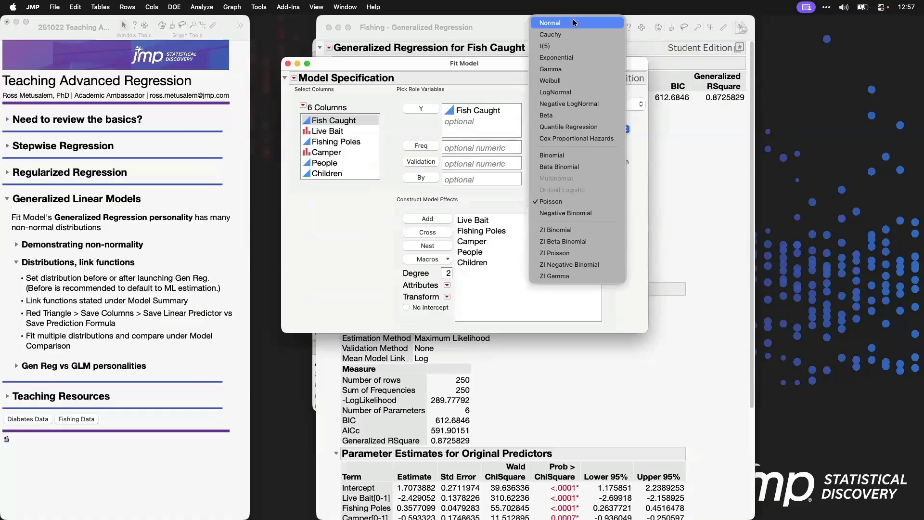
pyautogui.click(575, 22)
pyautogui.click(595, 158)
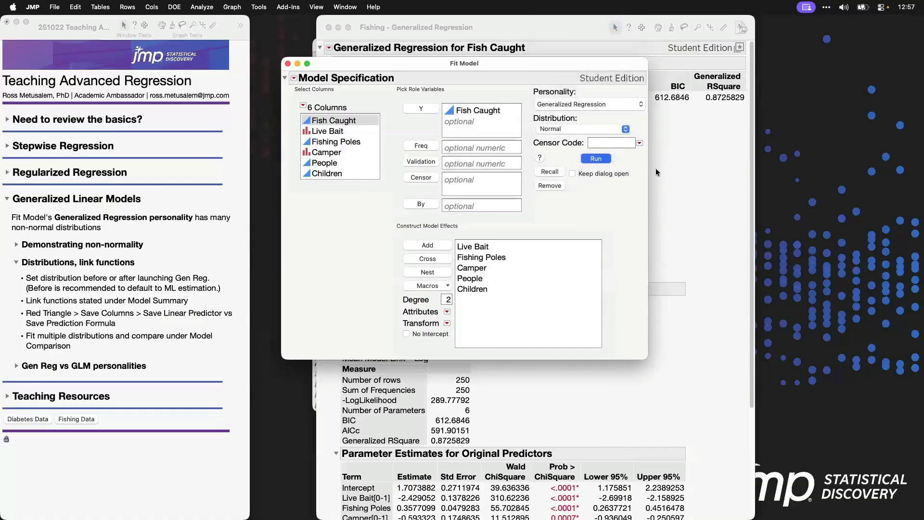
pyautogui.moveTo(598, 37); pyautogui.dragTo(411, 37)
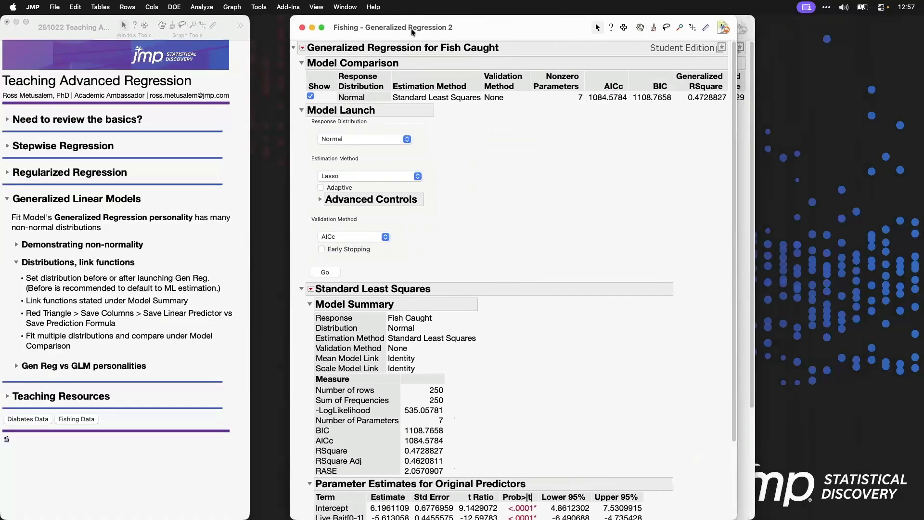
# - Set the Normal report's response distribution to Poisson and its estimation method to Maximum Likelihood, then close that report without fitting
pyautogui.click(389, 140)
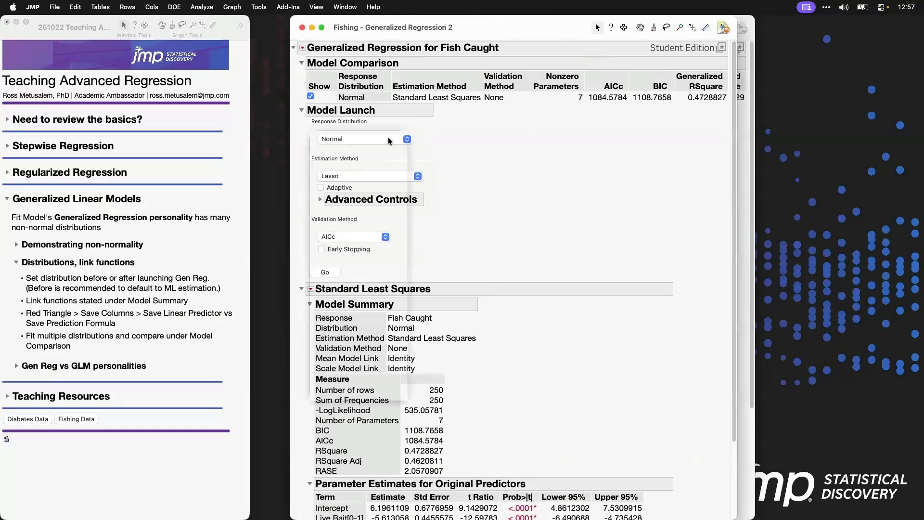
pyautogui.click(418, 300)
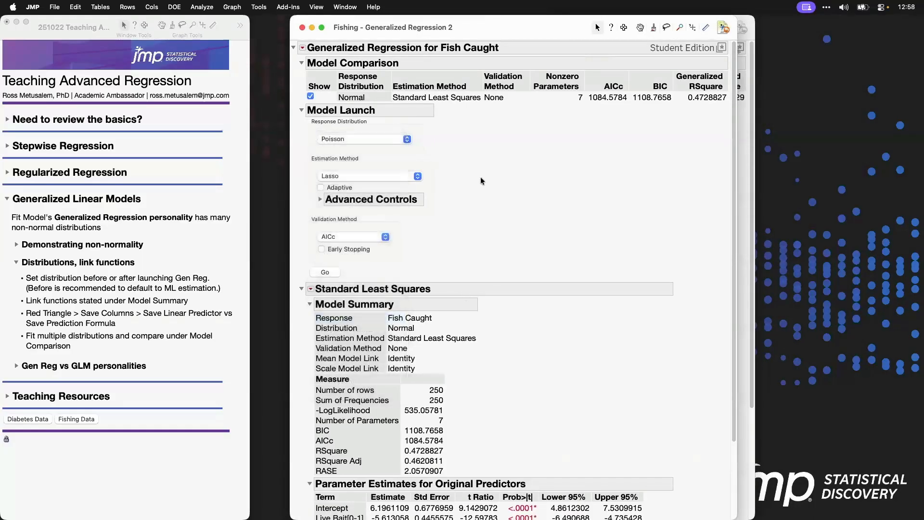
pyautogui.click(419, 176)
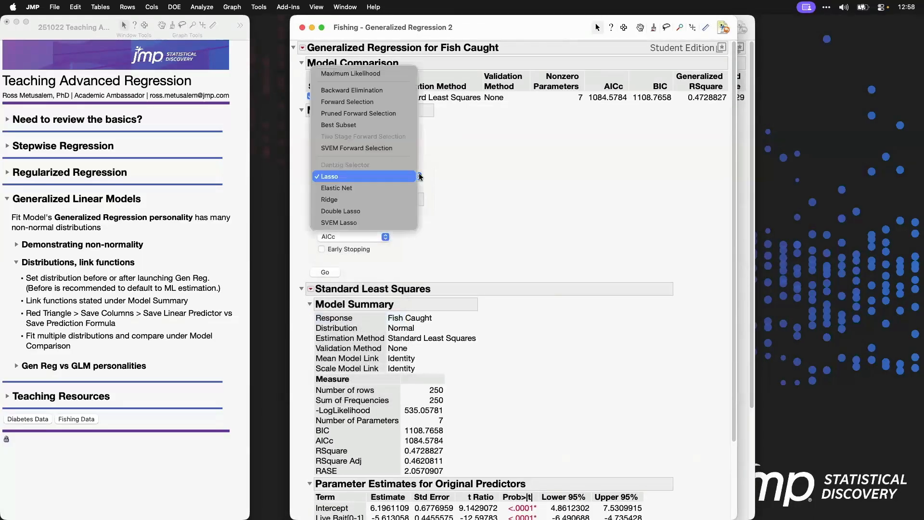
pyautogui.click(398, 76)
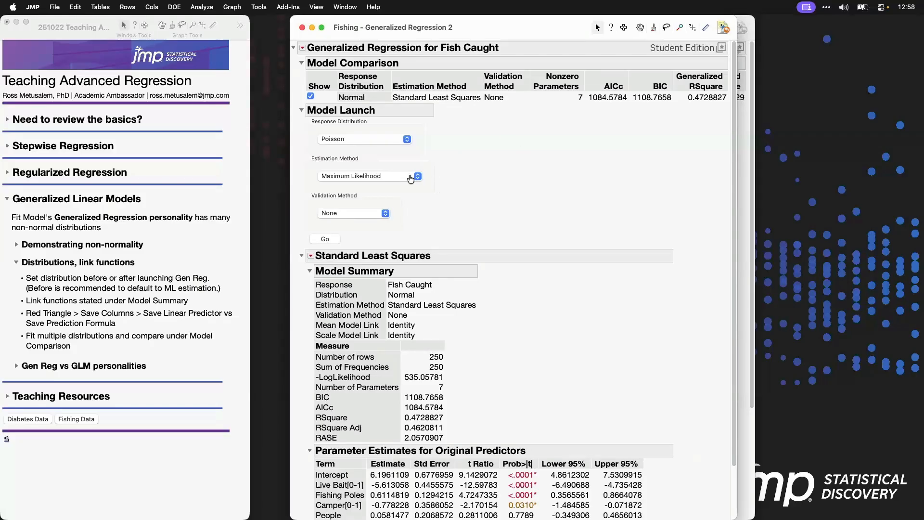
pyautogui.click(302, 28)
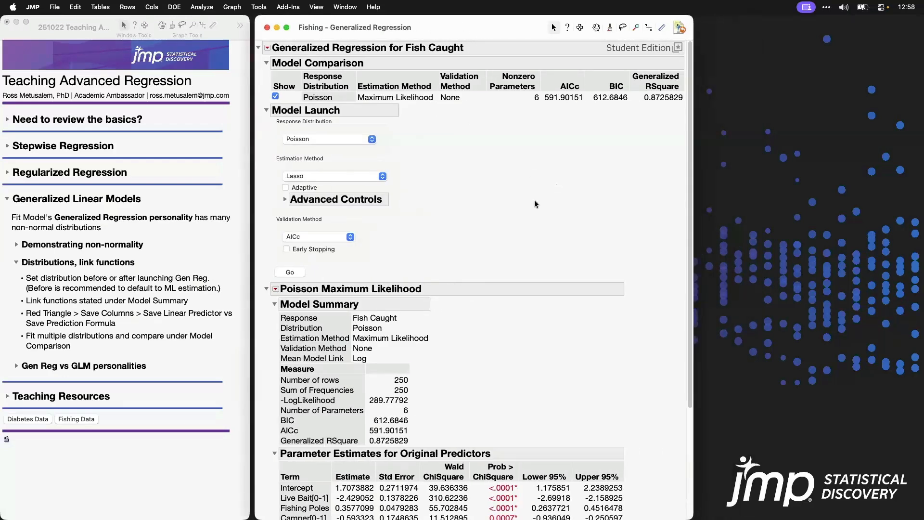
# - Examine the Mean Model Link entry in the Poisson fit's Model Summary and circle it
pyautogui.scroll(-5, 497, 275)
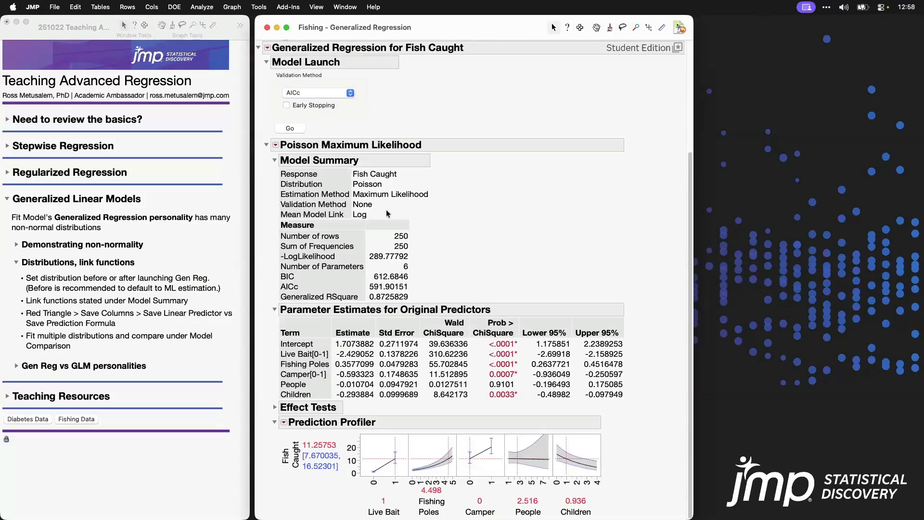
pyautogui.moveTo(383, 209)
pyautogui.mouseDown()
pyautogui.moveTo(273, 218)
pyautogui.moveTo(370, 225)
pyautogui.moveTo(384, 215)
pyautogui.mouseUp()
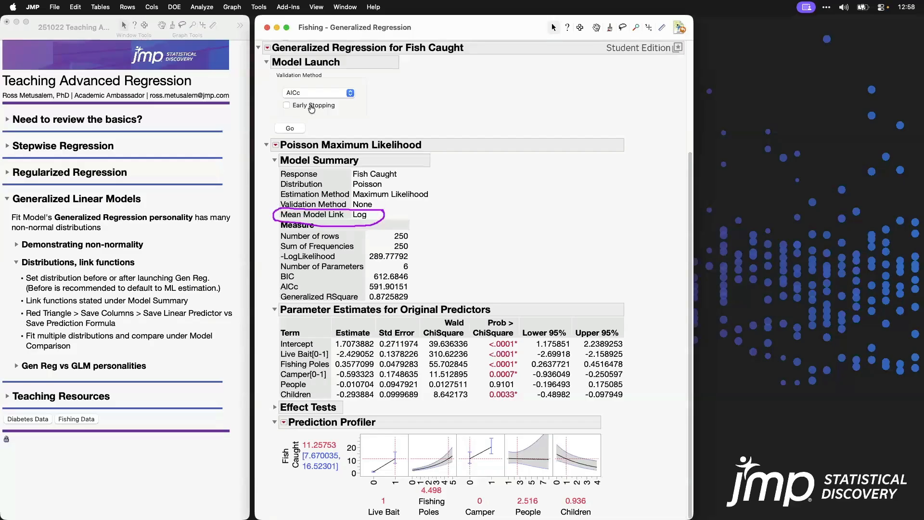
pyautogui.click(266, 63)
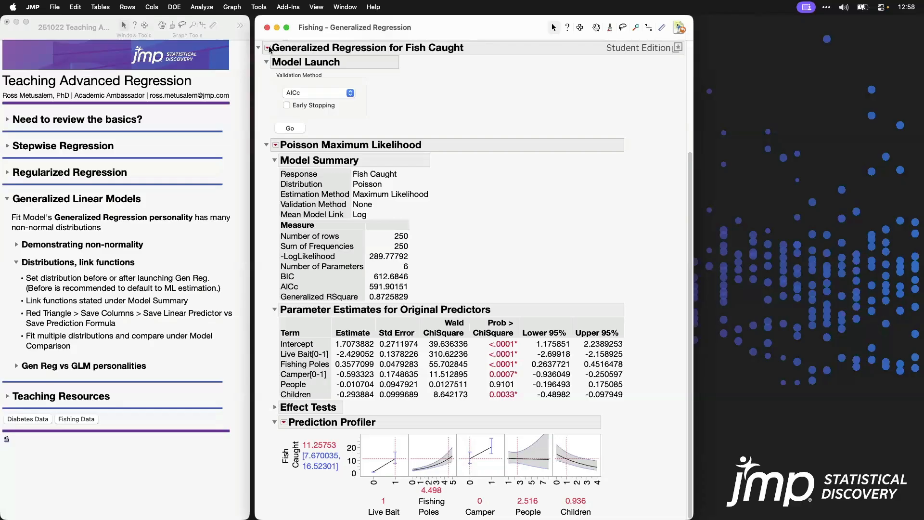
# - Save the Poisson fit's linear predictor as a column and bring the Fishing data table to the front
pyautogui.click(267, 47)
pyautogui.click(275, 144)
pyautogui.click(275, 144)
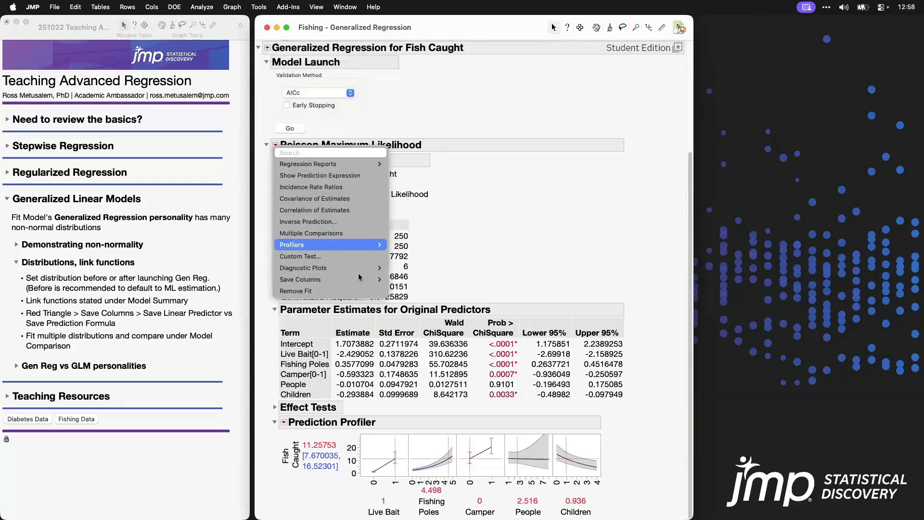
pyautogui.moveTo(361, 281)
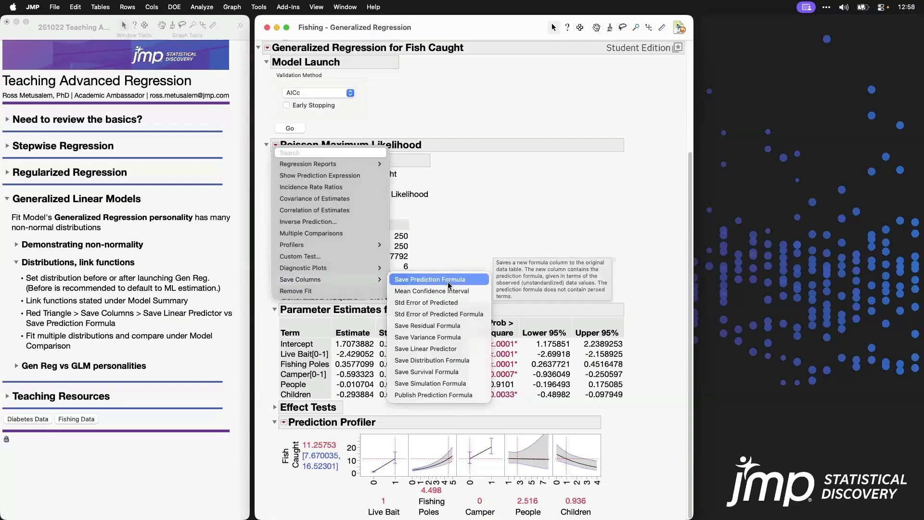
pyautogui.click(471, 348)
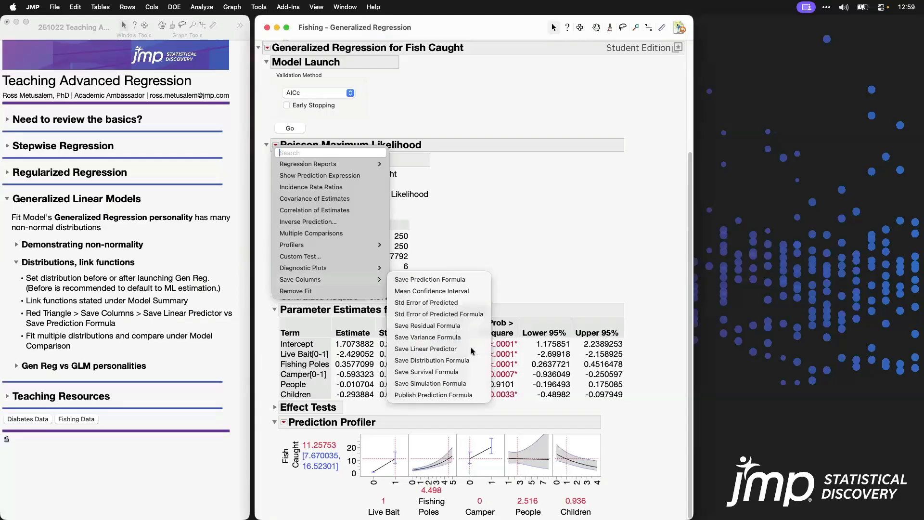
pyautogui.click(679, 29)
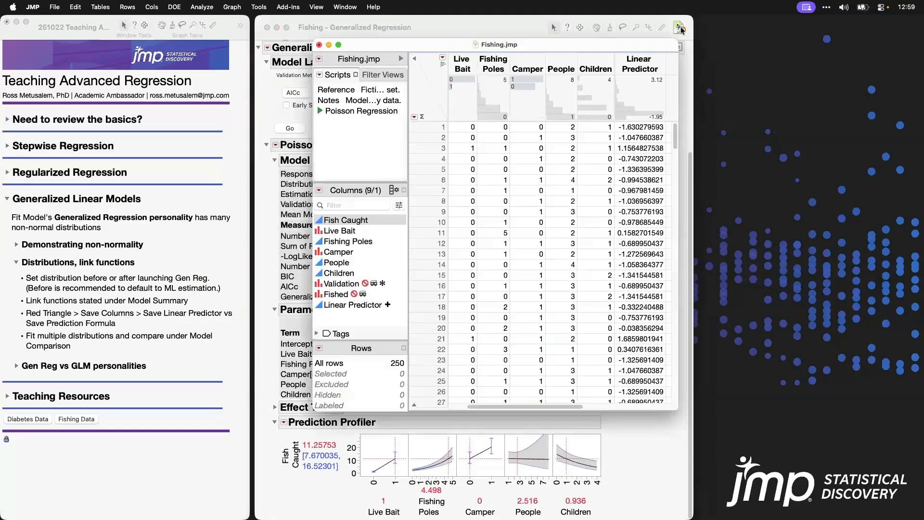
# - Examine the formula behind the Linear Predictor column, then close the formula editor without changing it
pyautogui.rightClick(648, 66)
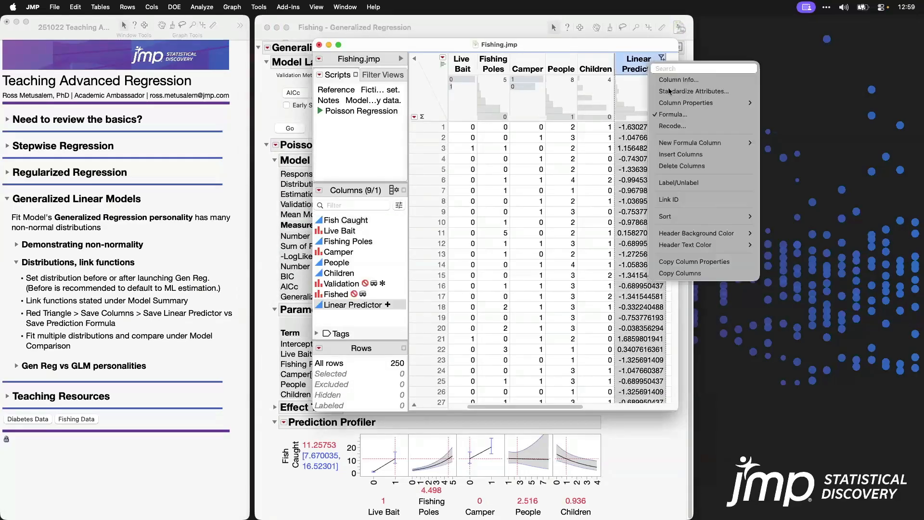
pyautogui.click(700, 116)
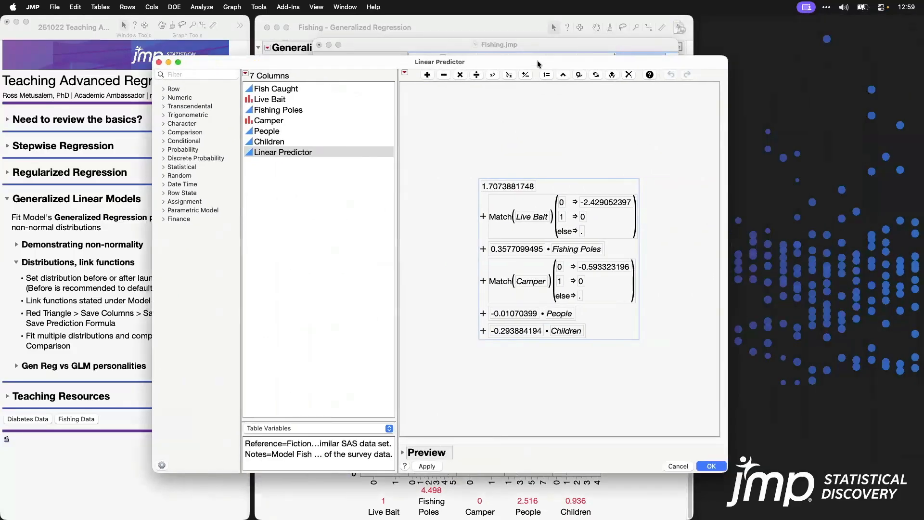
pyautogui.moveTo(538, 64); pyautogui.dragTo(538, 75)
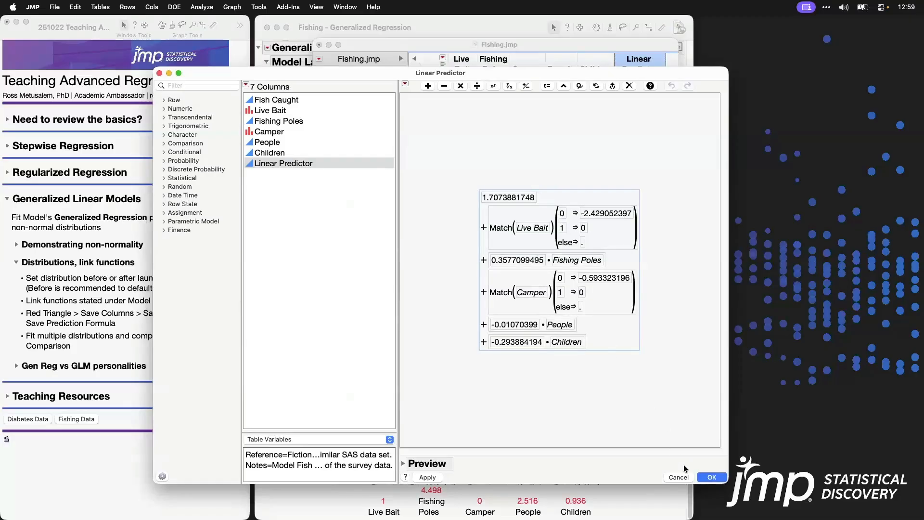
pyautogui.click(678, 476)
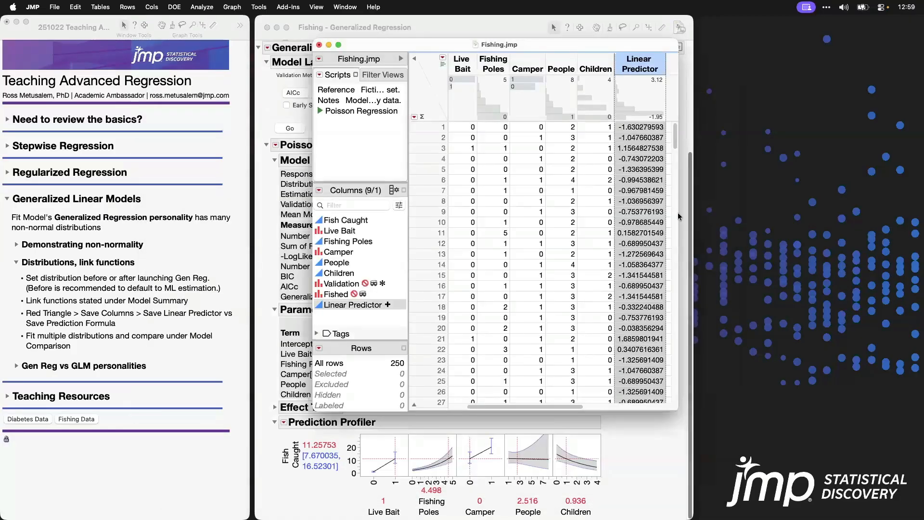
# - Widen the Fishing data table and create a new formula column holding the Exp transformation of Linear Predictor
pyautogui.moveTo(744, 202); pyautogui.dragTo(787, 201)
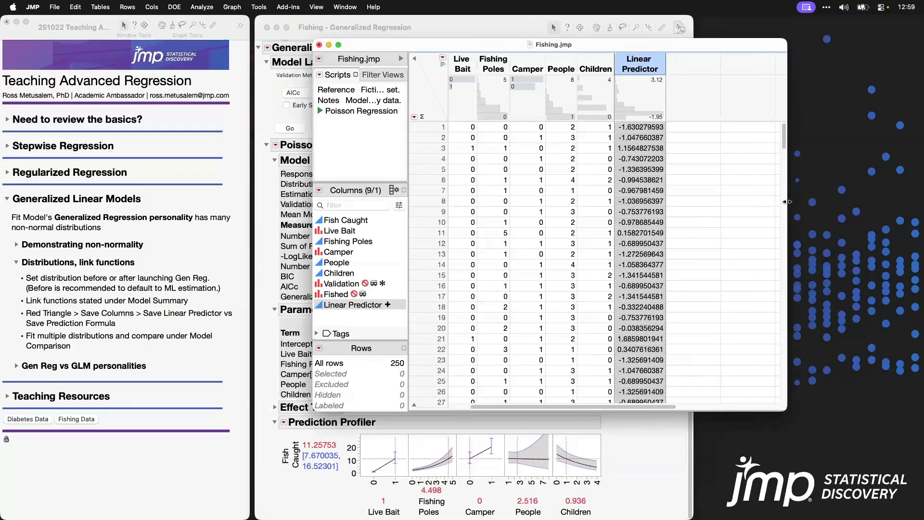
pyautogui.click(644, 127)
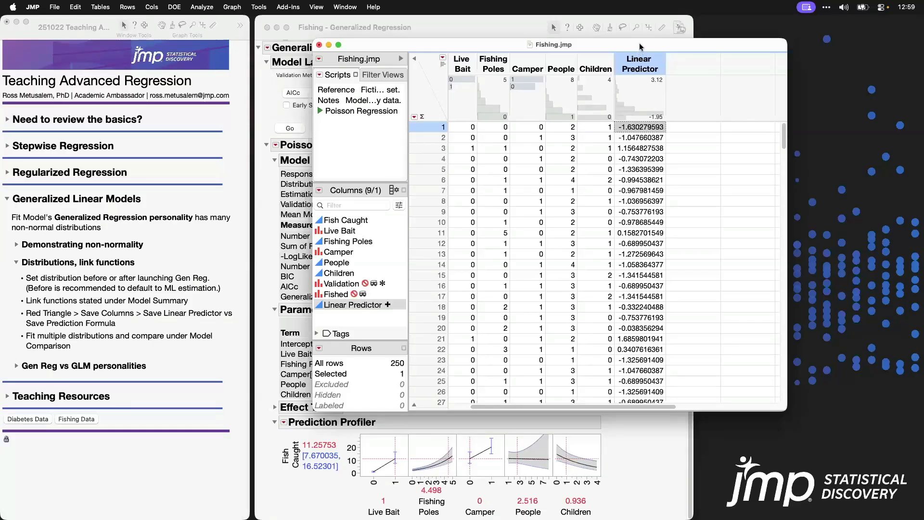
pyautogui.rightClick(635, 64)
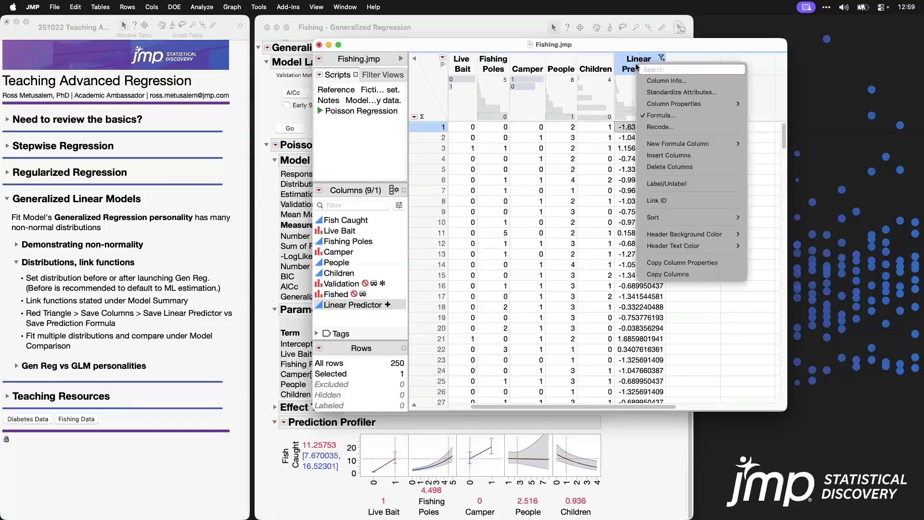
pyautogui.moveTo(700, 149)
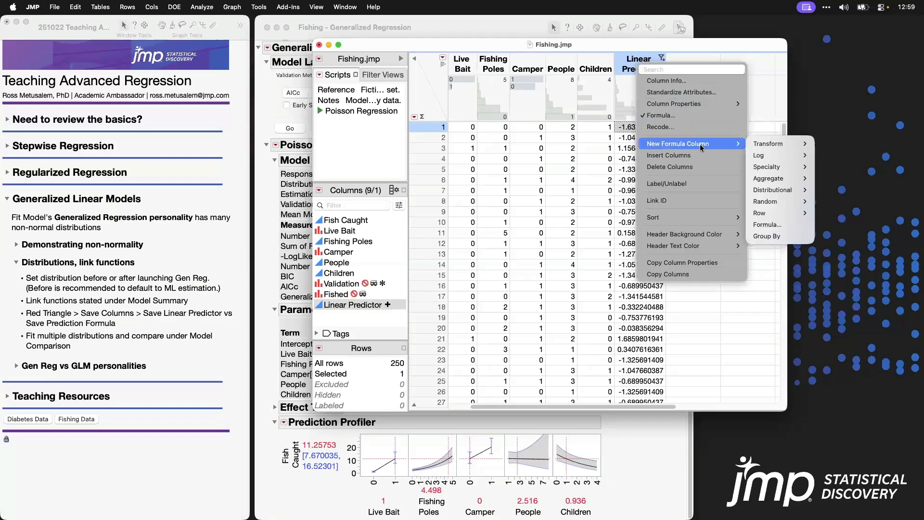
pyautogui.moveTo(763, 156)
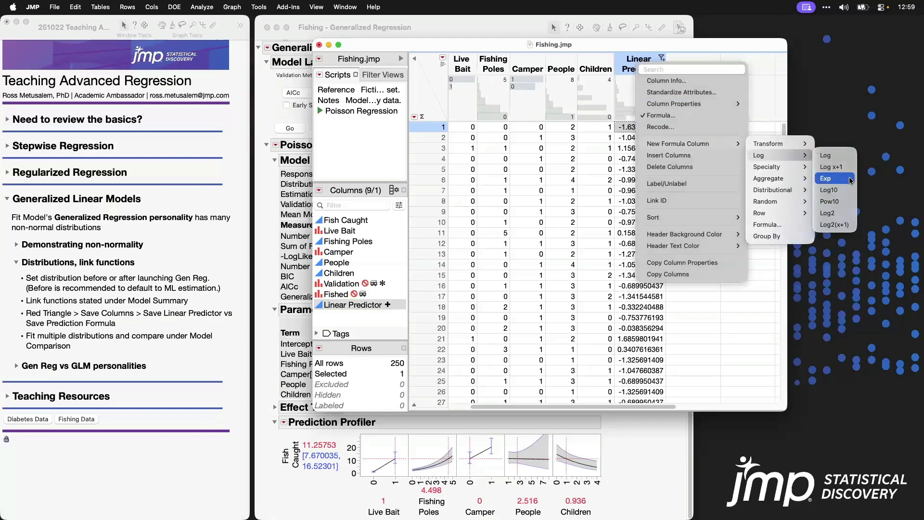
pyautogui.click(850, 180)
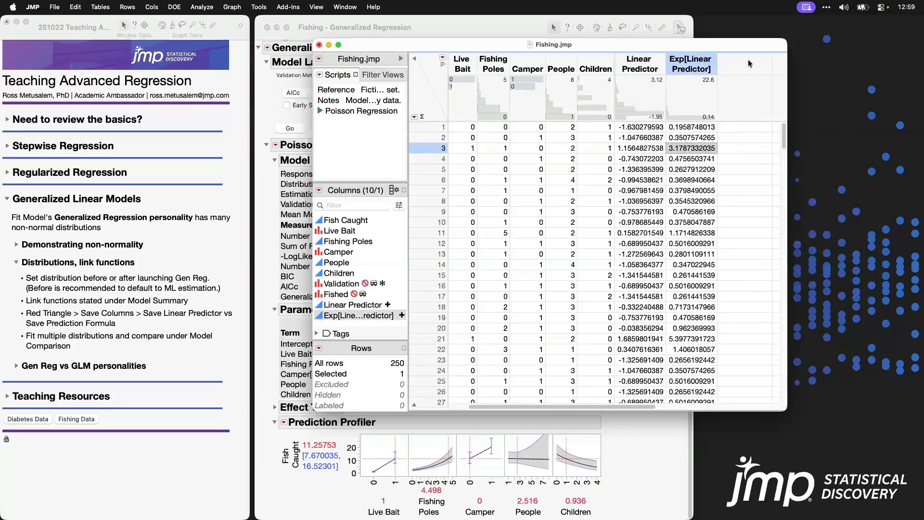
# - Bring the regression report in front of the Fishing table and expand the journal's Gen Reg vs GLM personalities section, collapsing Distributions, link functions
pyautogui.moveTo(720, 45); pyautogui.dragTo(826, 55)
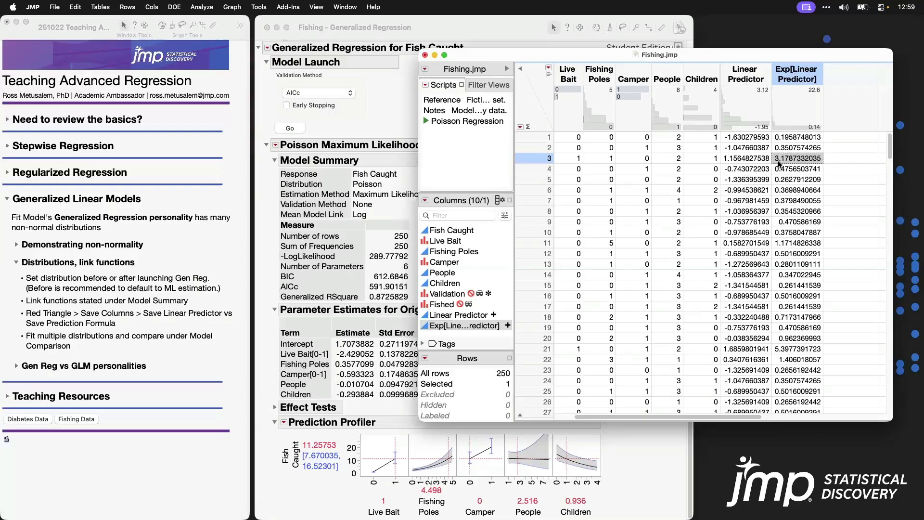
pyautogui.click(499, 29)
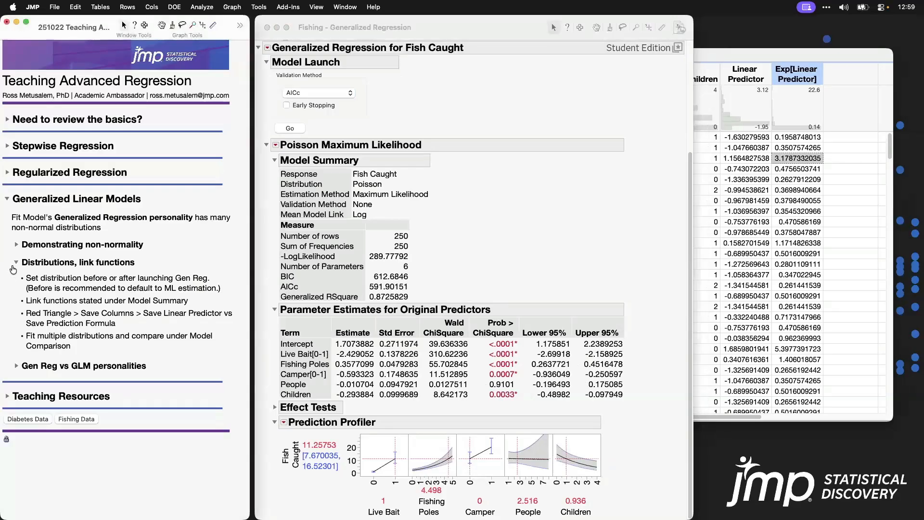
pyautogui.click(13, 277)
pyautogui.click(15, 262)
pyautogui.click(16, 280)
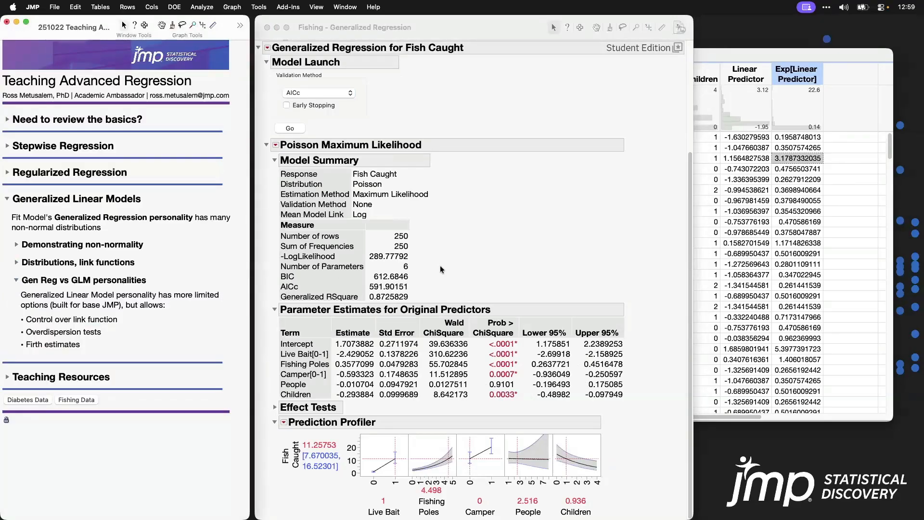
# - Open Fit Model for the Fishing data with the Generalized Regression personality and review its available distributions
pyautogui.click(202, 7)
pyautogui.click(233, 79)
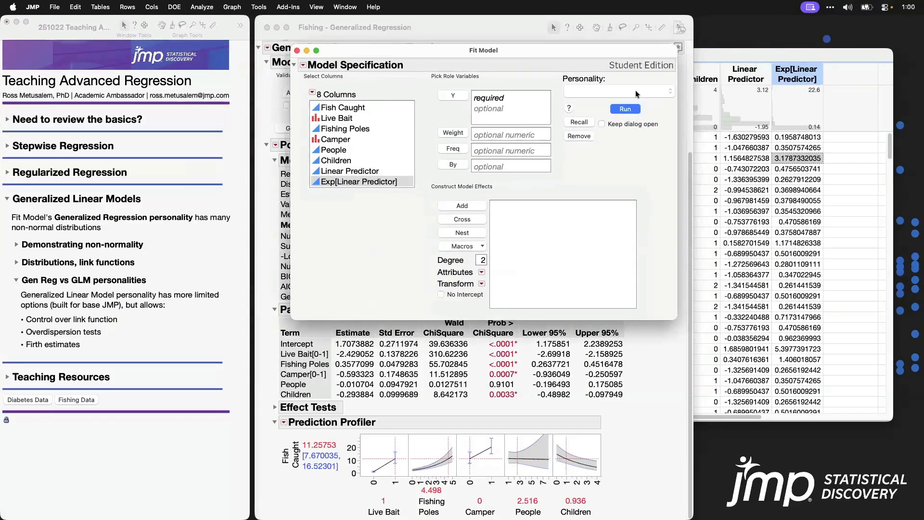
pyautogui.click(635, 91)
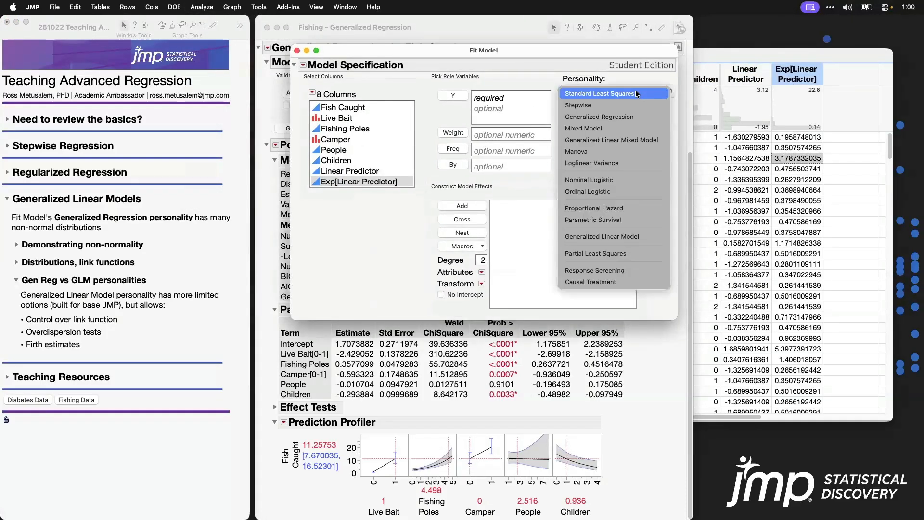
pyautogui.click(637, 117)
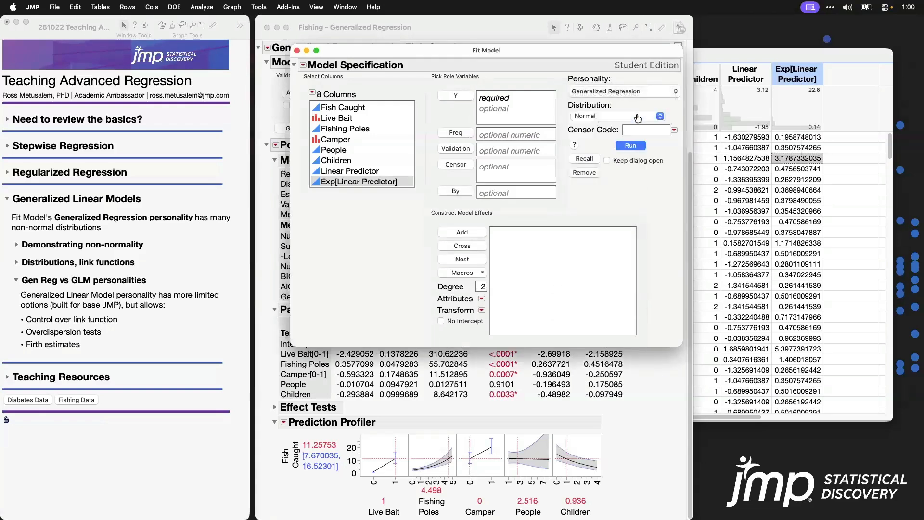
pyautogui.click(637, 117)
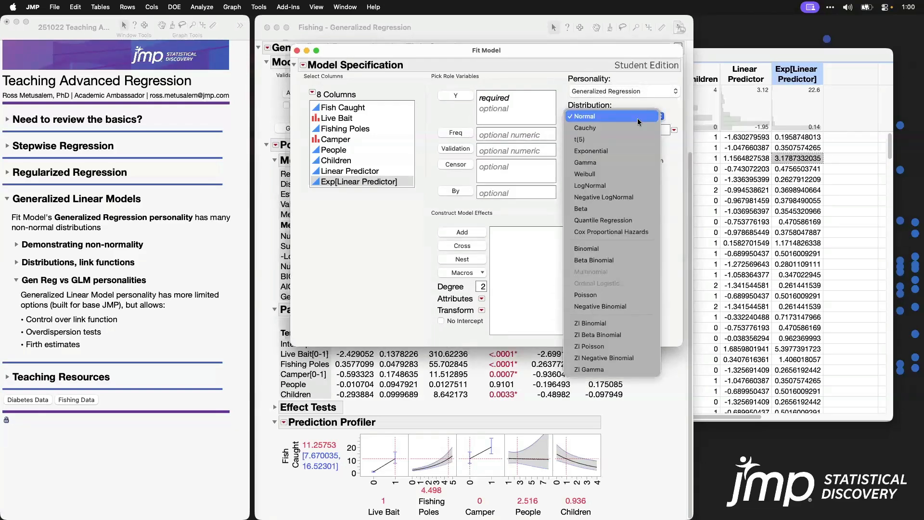
pyautogui.click(637, 118)
# - Switch the Fit Model personality to Generalized Linear Model and review the other personalities offered
pyautogui.click(668, 94)
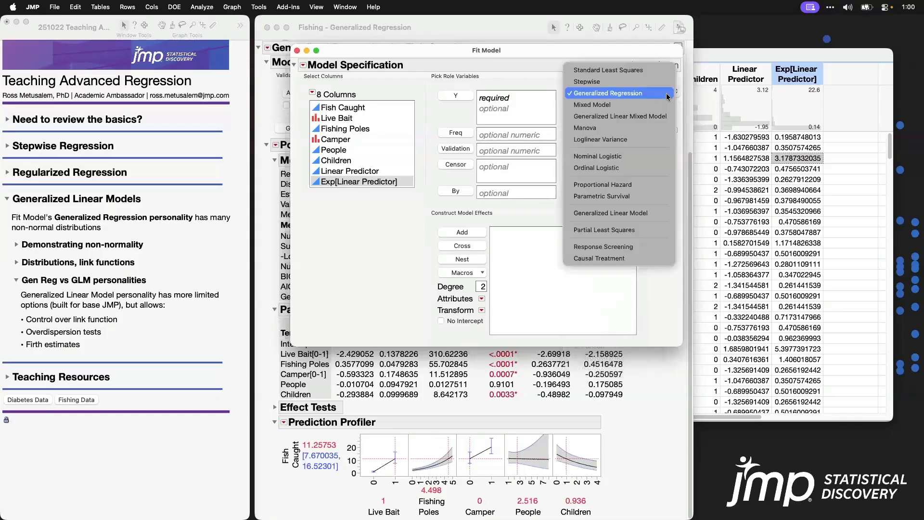
pyautogui.click(651, 215)
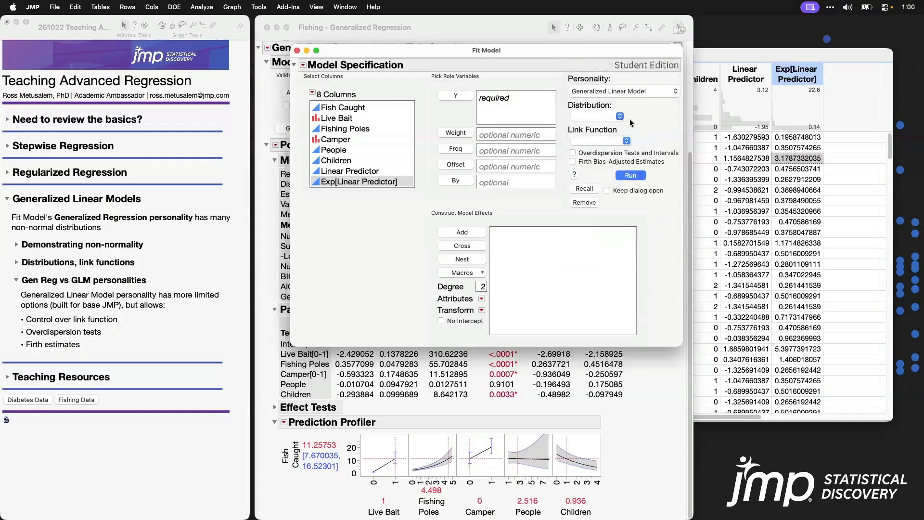
pyautogui.click(611, 118)
pyautogui.click(648, 91)
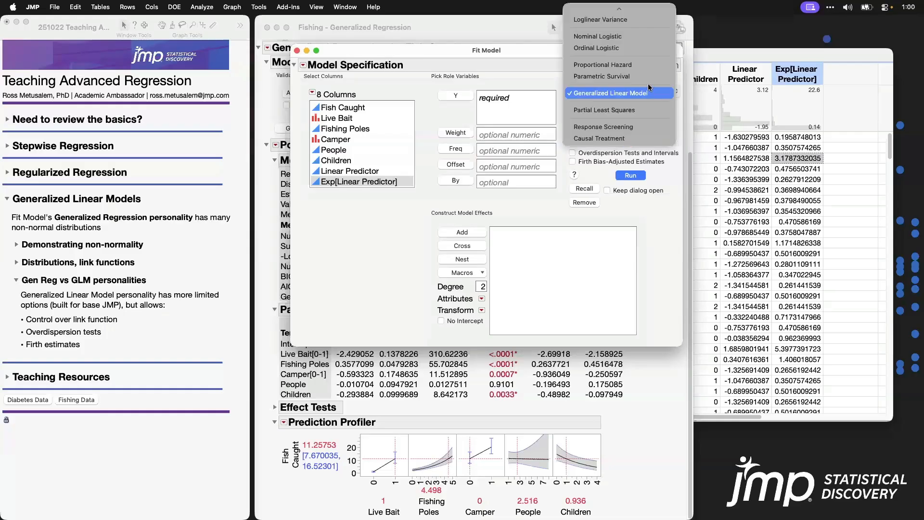
pyautogui.moveTo(636, 9)
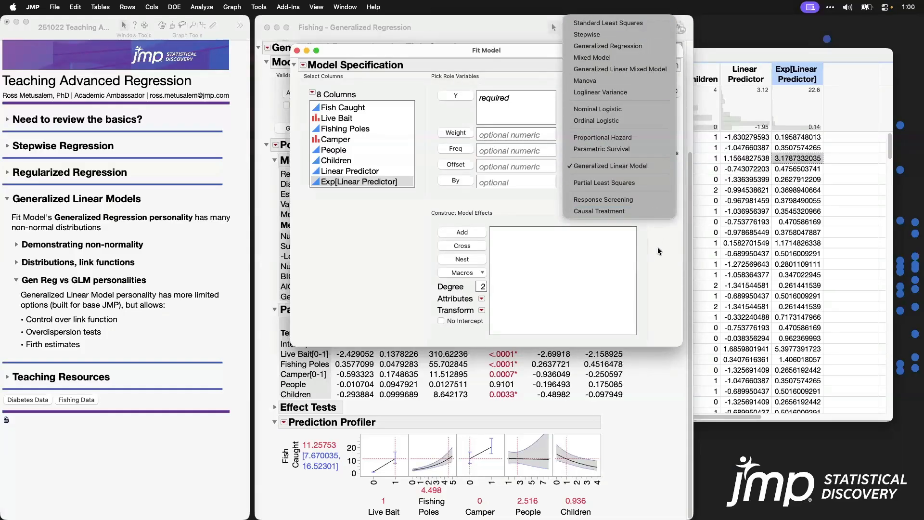
pyautogui.click(650, 166)
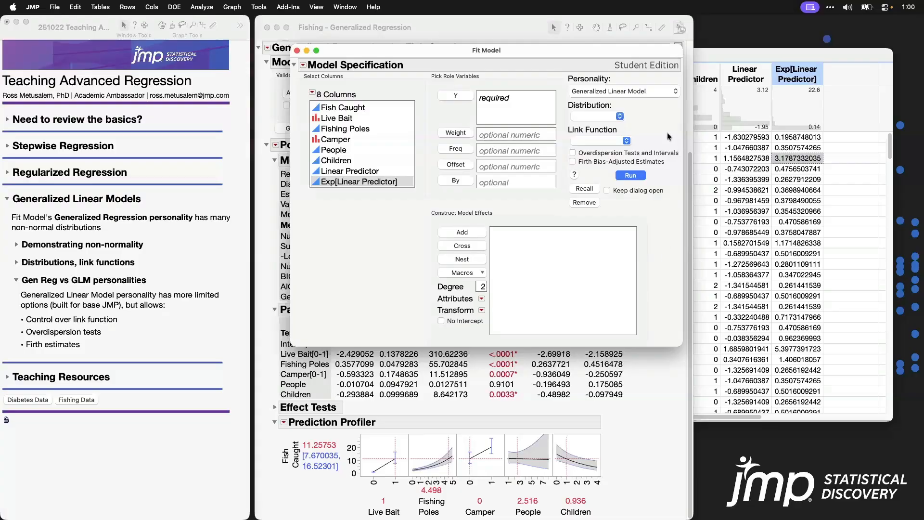
# - Examine the distribution and link function choices of the Generalized Linear Model personality without picking any
pyautogui.click(617, 117)
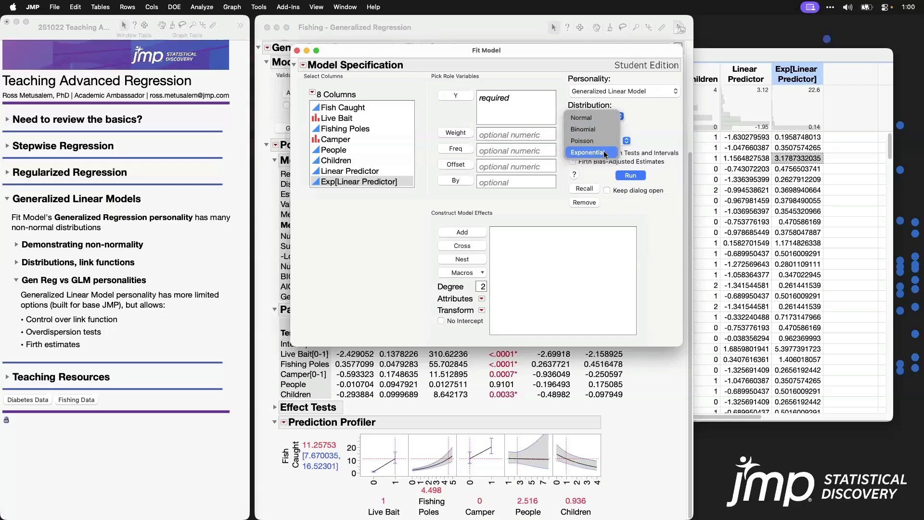
pyautogui.click(648, 119)
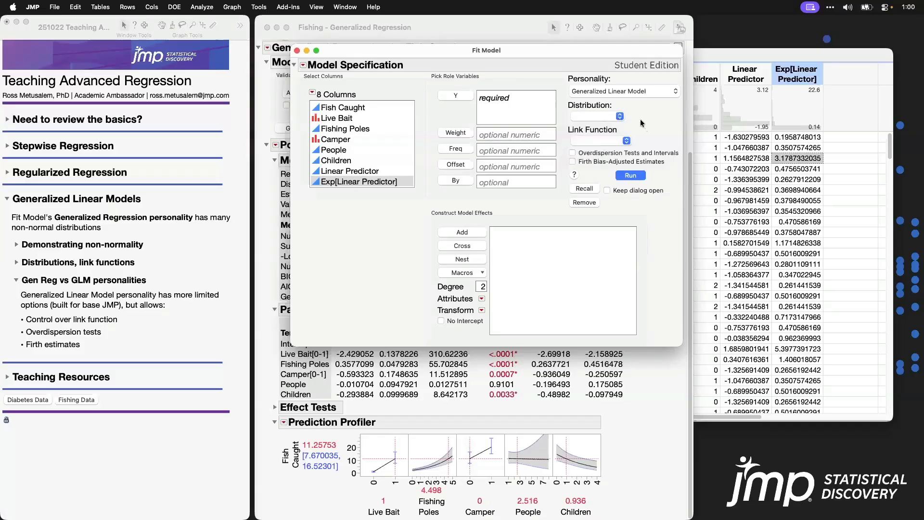
pyautogui.click(625, 141)
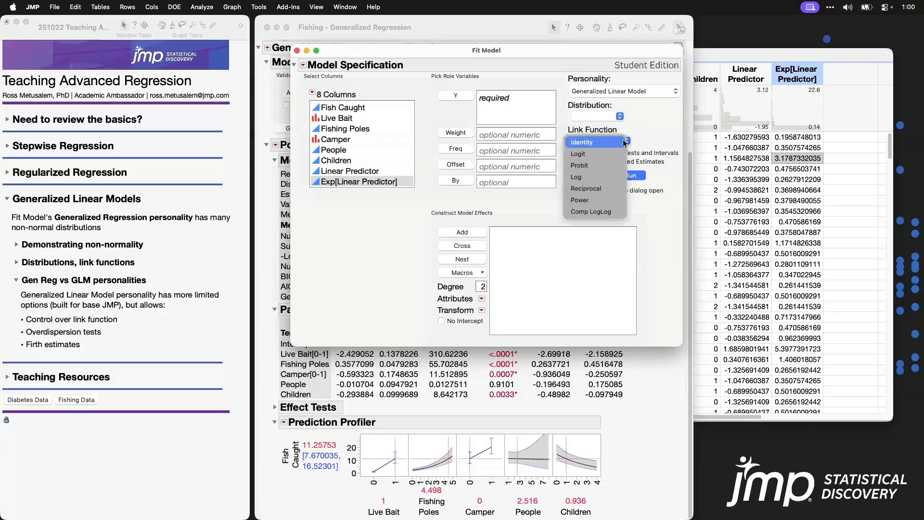
pyautogui.click(614, 164)
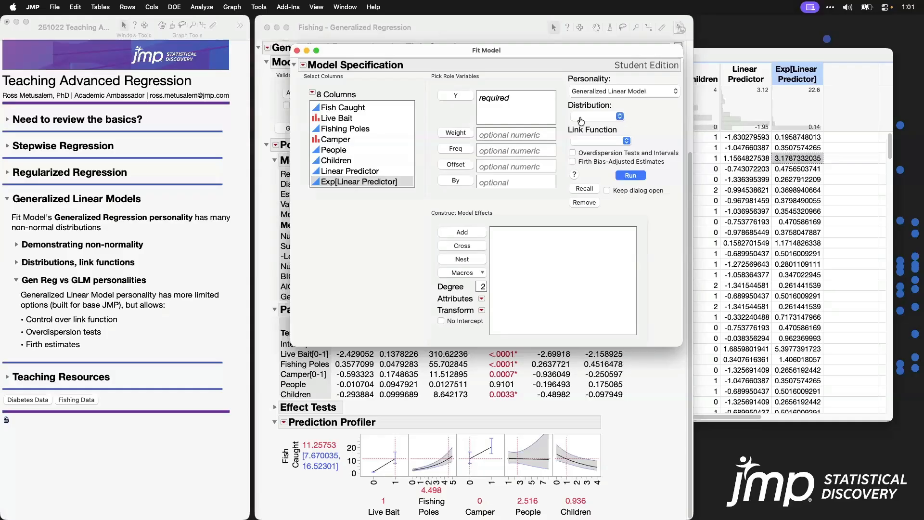
# - Close the Fit Model dialog without running it and collapse the journal's Generalized Linear Models section
pyautogui.click(136, 318)
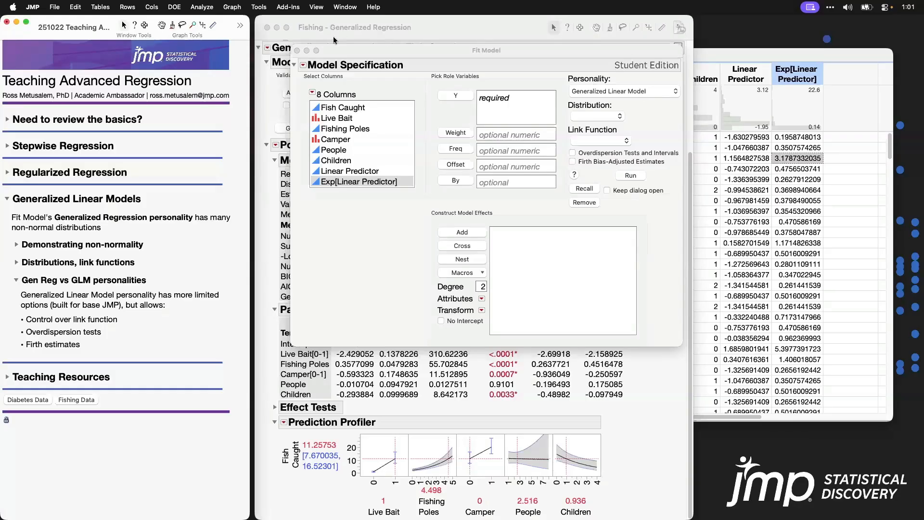
pyautogui.click(297, 51)
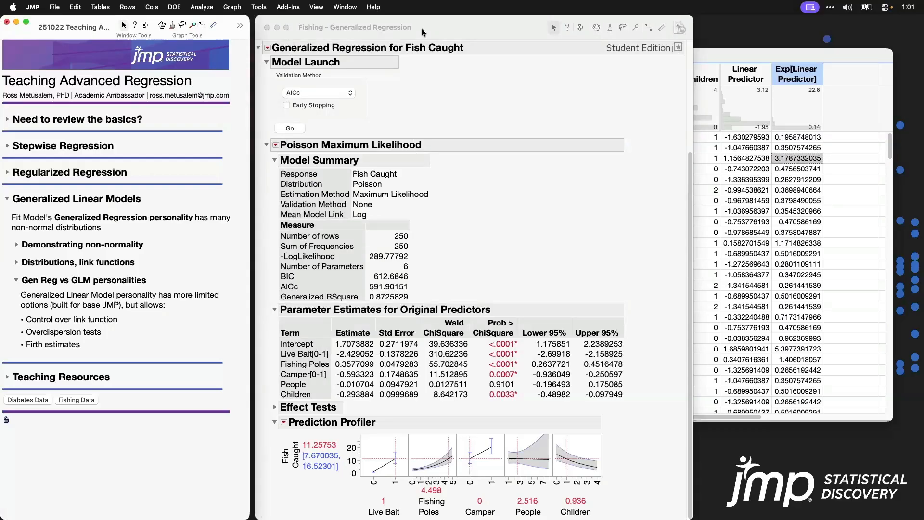
pyautogui.click(7, 200)
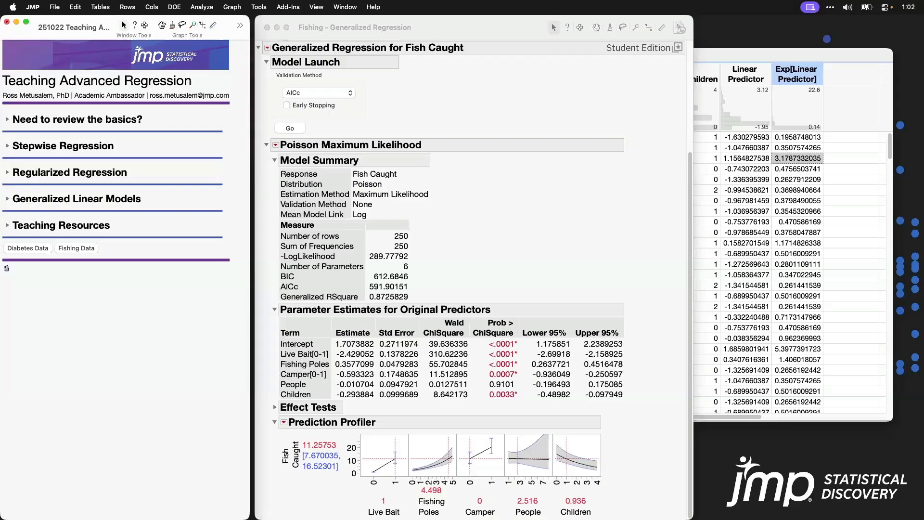
# - Minimize the Diabetes data table and the Generalized Regression report, then reposition the Fishing table and clear its selection
pyautogui.click(28, 249)
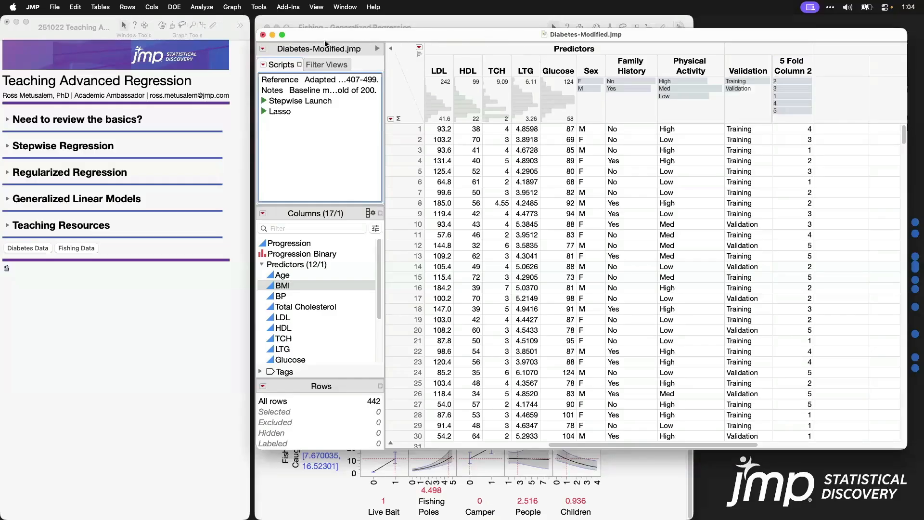
pyautogui.click(273, 33)
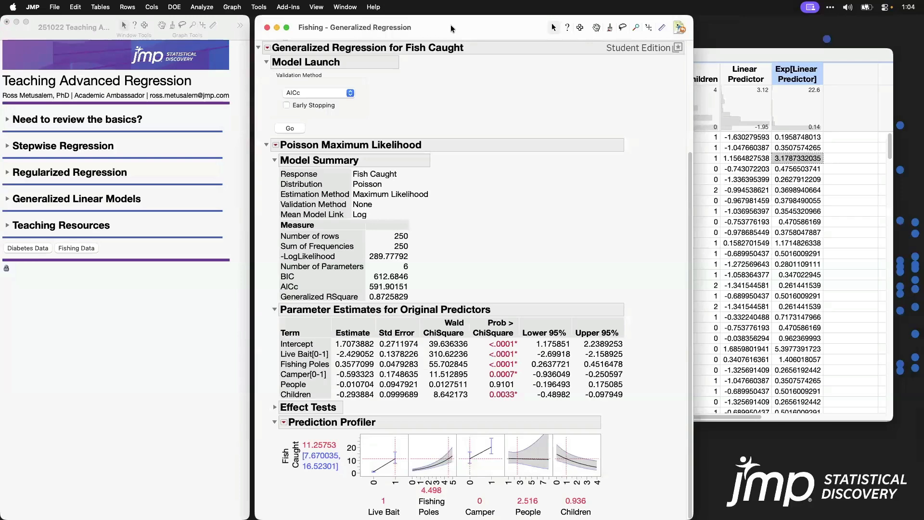
pyautogui.click(277, 28)
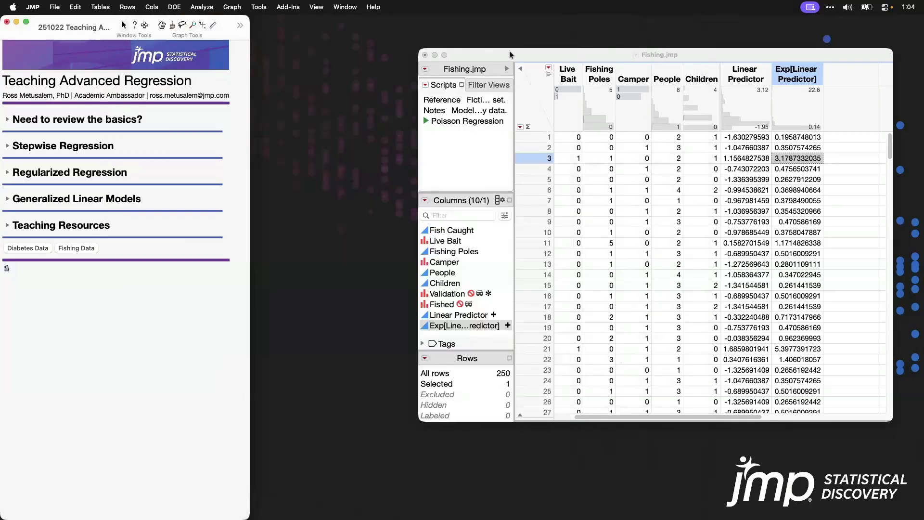
pyautogui.moveTo(509, 51); pyautogui.dragTo(389, 39)
pyautogui.click(414, 95)
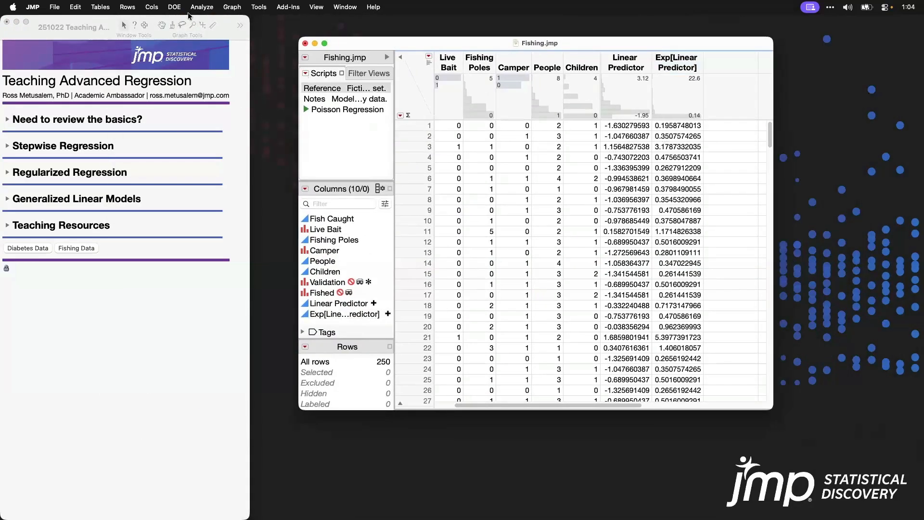
pyautogui.click(200, 6)
pyautogui.click(244, 81)
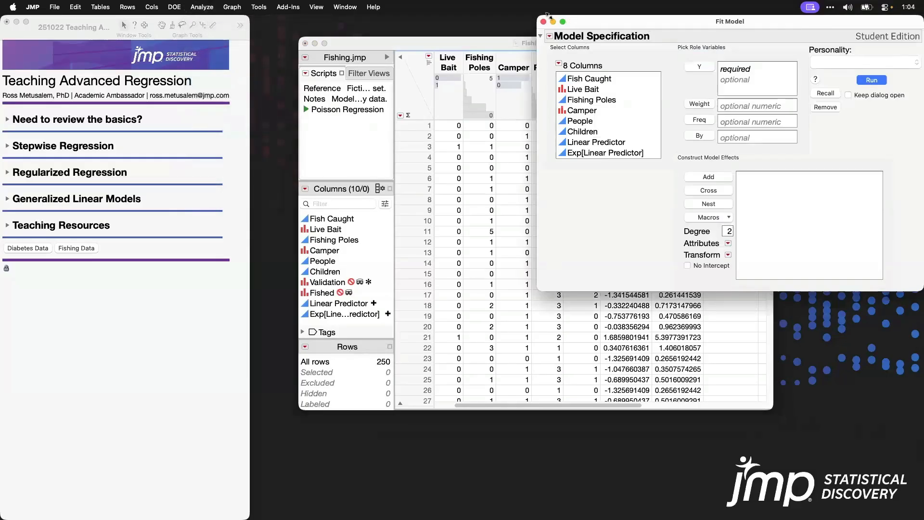
pyautogui.click(544, 21)
# - Bring the Diabetes-Modified data table to the front and start a new Fit Model specification on it
pyautogui.click(37, 245)
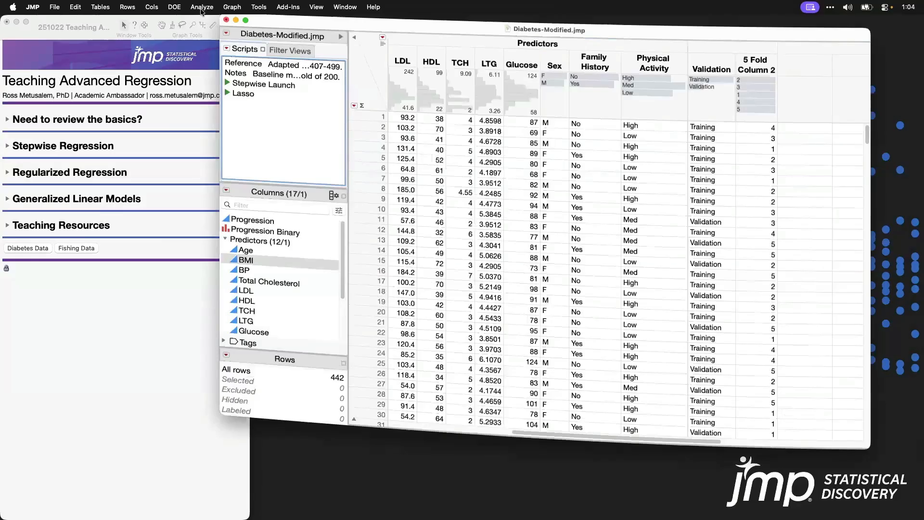
pyautogui.click(202, 7)
pyautogui.click(244, 80)
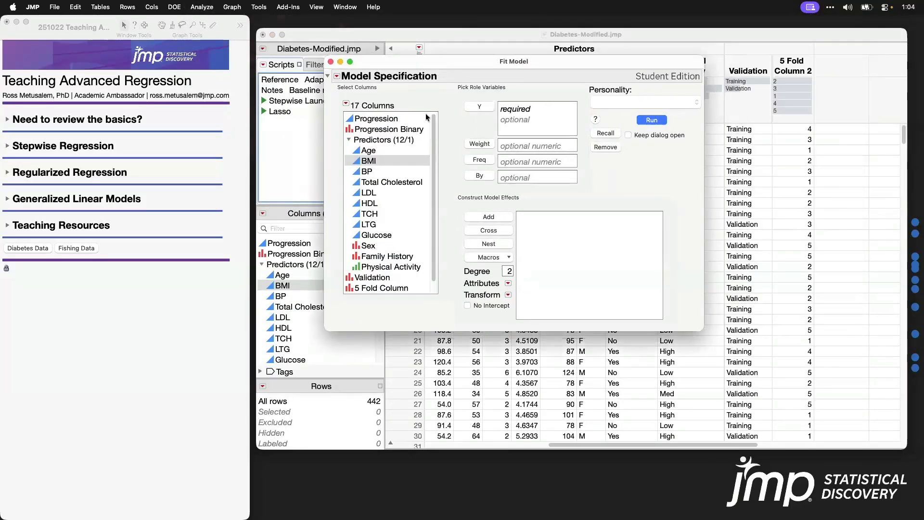
# - Model Progression on all columns of the Predictors group and run the fit with the Stepwise personality
pyautogui.click(426, 118)
pyautogui.click(479, 107)
pyautogui.click(383, 139)
pyautogui.click(486, 232)
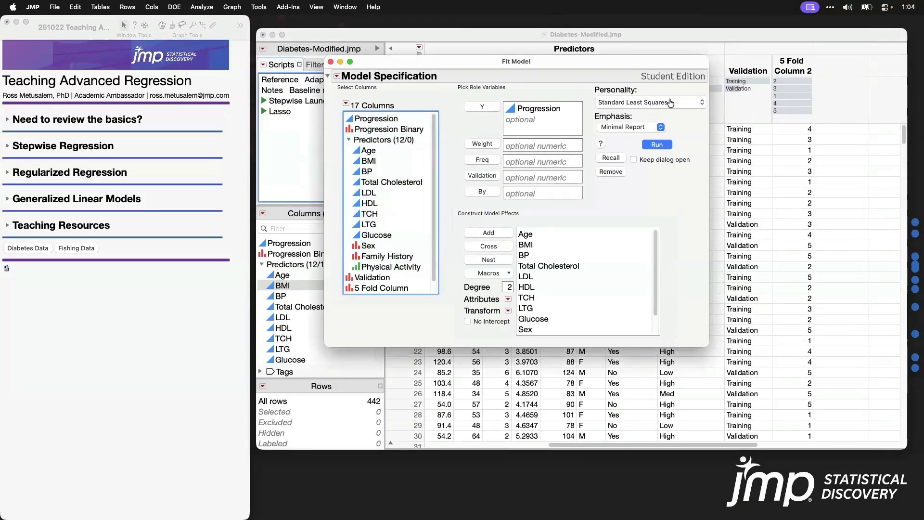
pyautogui.click(670, 103)
pyautogui.click(669, 116)
pyautogui.click(664, 121)
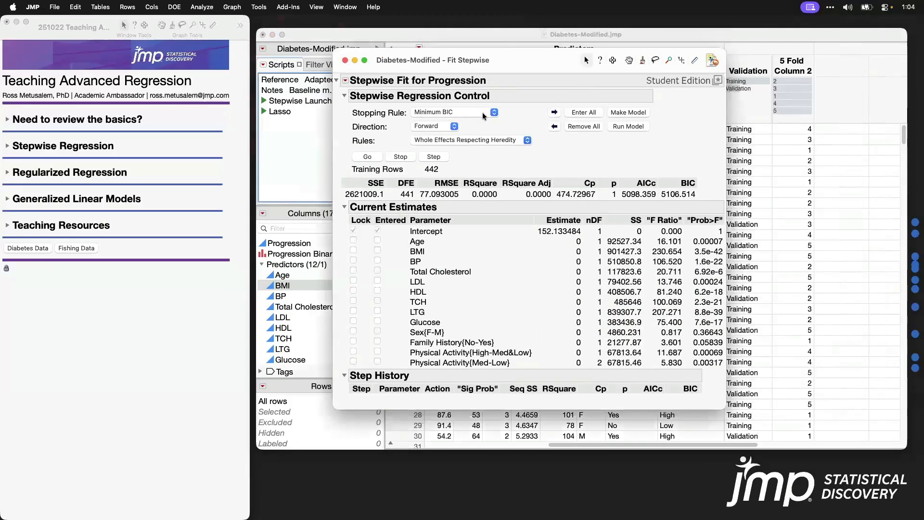
# - Check the available stopping rules, add K-Fold Crossvalidation with k = 5, and run the forward stepwise selection
pyautogui.click(482, 111)
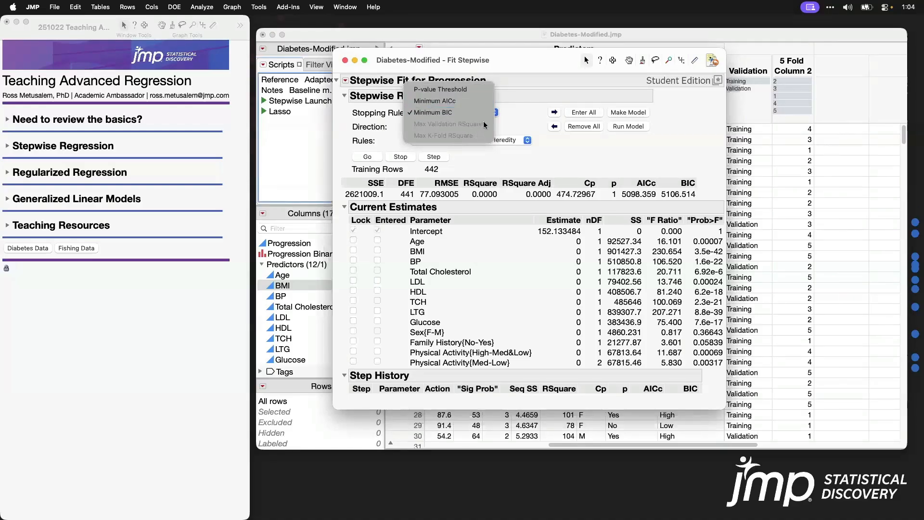
pyautogui.click(529, 109)
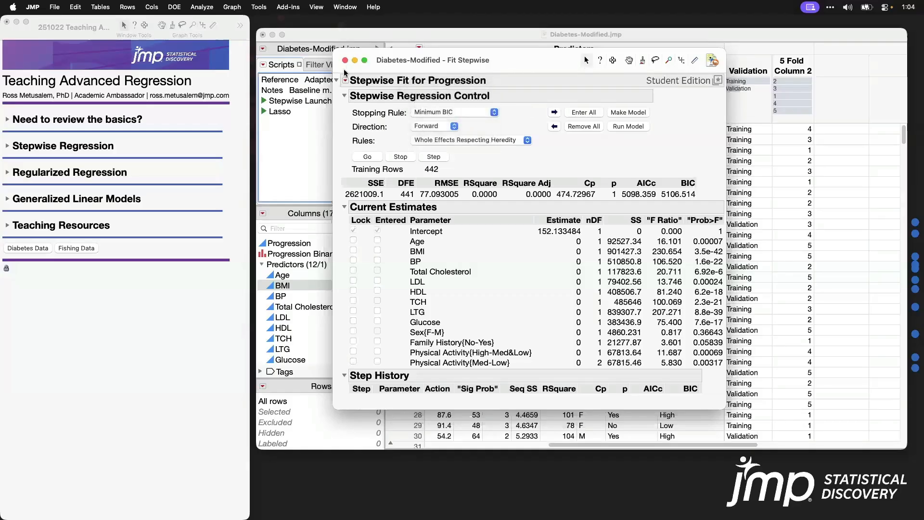
pyautogui.click(345, 81)
pyautogui.click(390, 99)
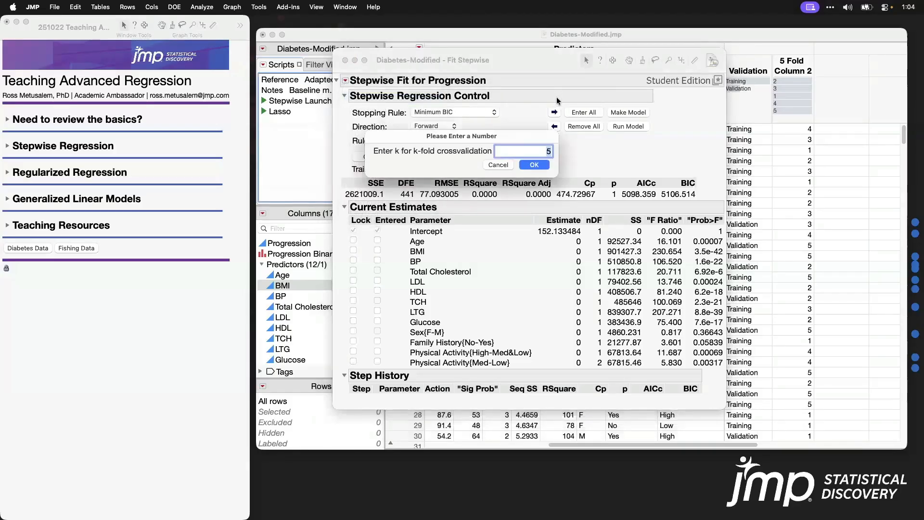
pyautogui.click(538, 165)
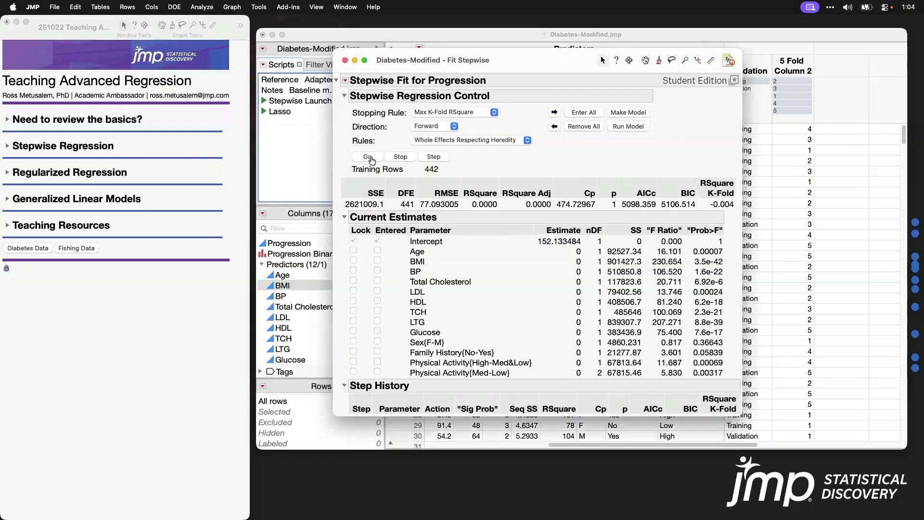
pyautogui.click(373, 158)
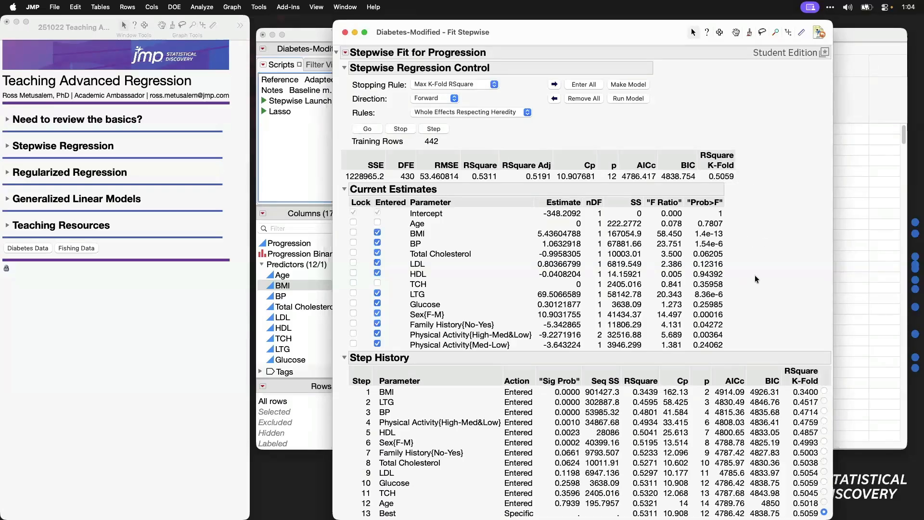
# - Resize the stepwise report to view the K-Fold RSquare values in the Step History and choose the step 10 (Glucose) model
pyautogui.moveTo(831, 519); pyautogui.dragTo(831, 424)
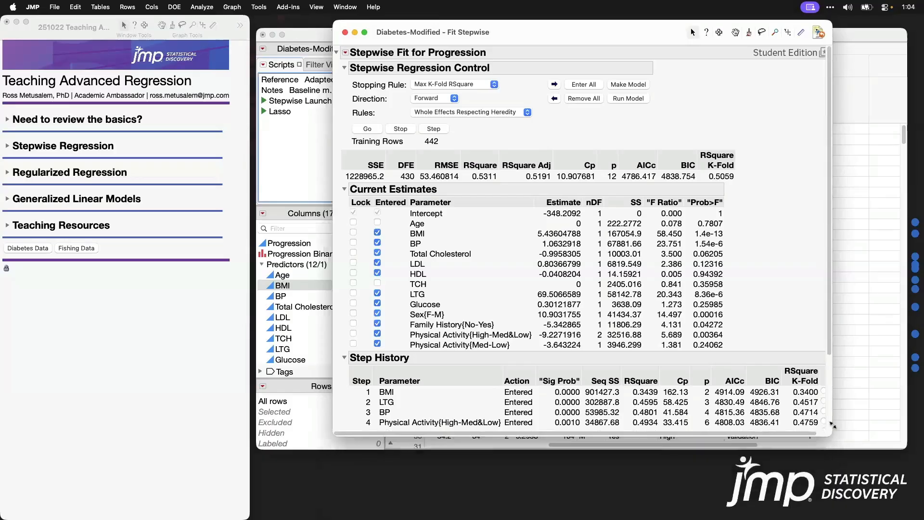
pyautogui.scroll(-5, 802, 204)
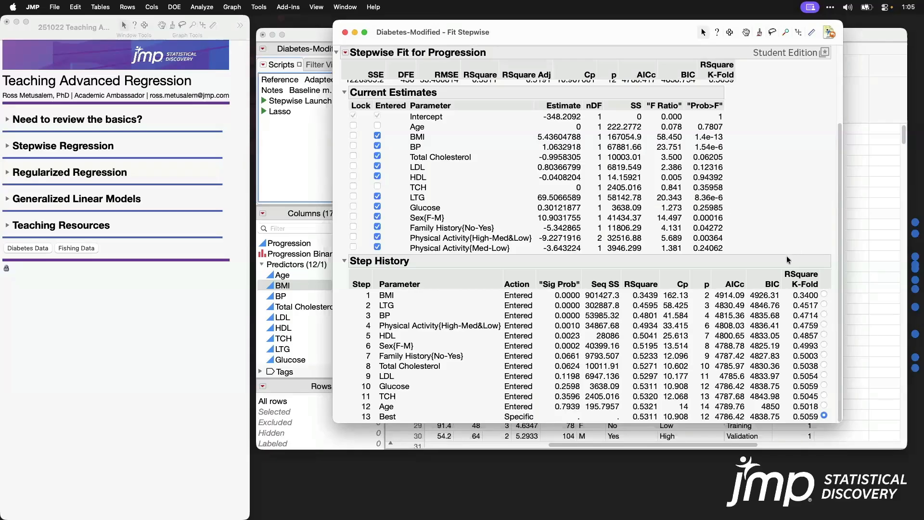
pyautogui.moveTo(790, 237)
pyautogui.mouseDown()
pyautogui.moveTo(830, 250)
pyautogui.moveTo(833, 420)
pyautogui.moveTo(782, 419)
pyautogui.moveTo(781, 247)
pyautogui.moveTo(796, 239)
pyautogui.mouseUp()
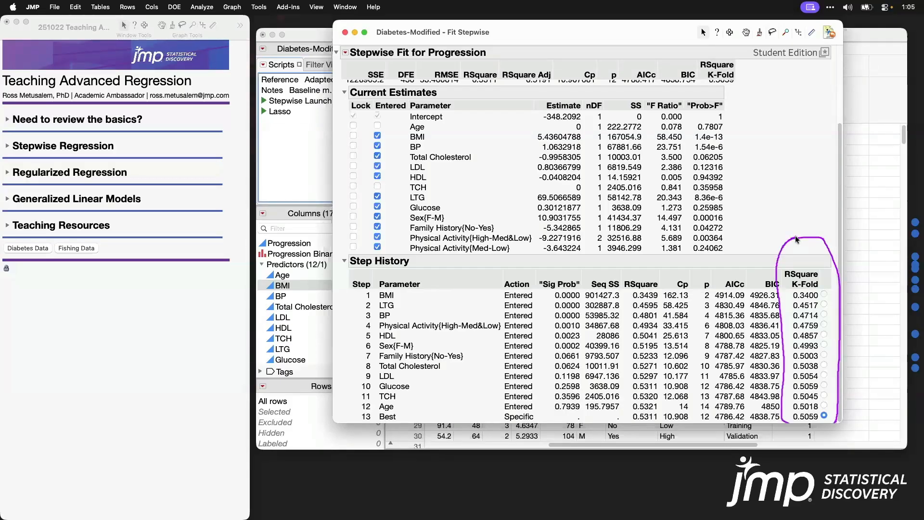
pyautogui.click(823, 385)
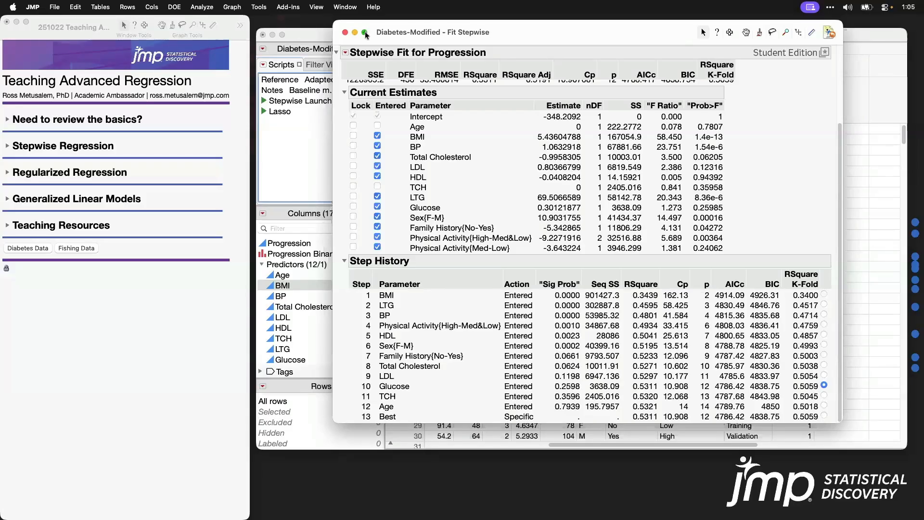
# - Relaunch the stepwise analysis with all predictors and their two-way interactions (degree 2) as model effects and run it
pyautogui.click(345, 52)
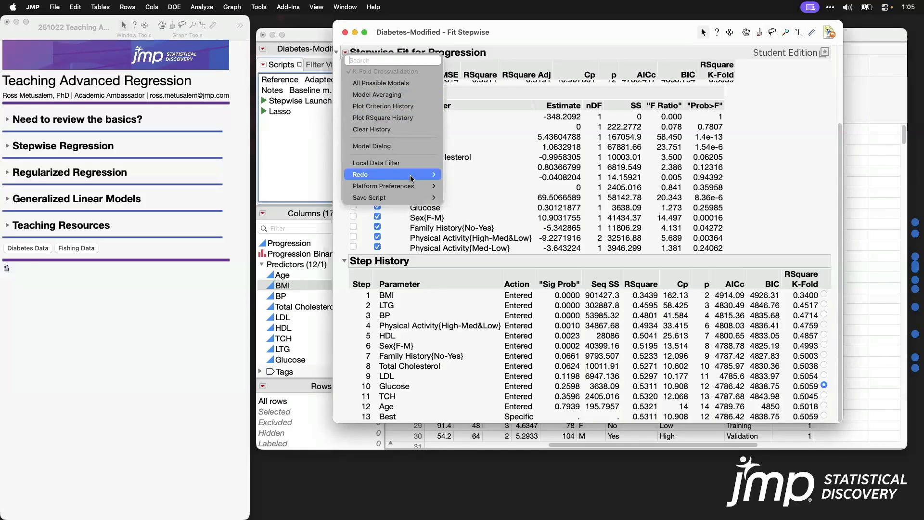
pyautogui.moveTo(414, 174)
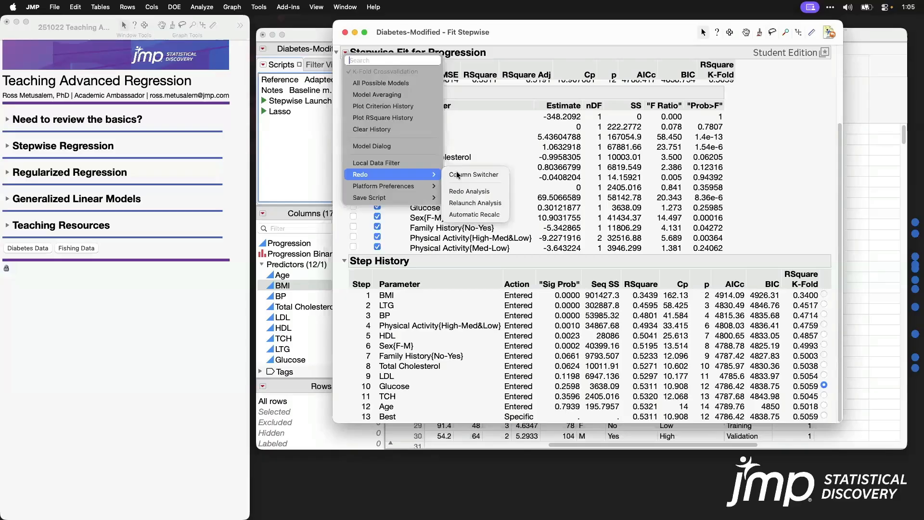
pyautogui.click(462, 203)
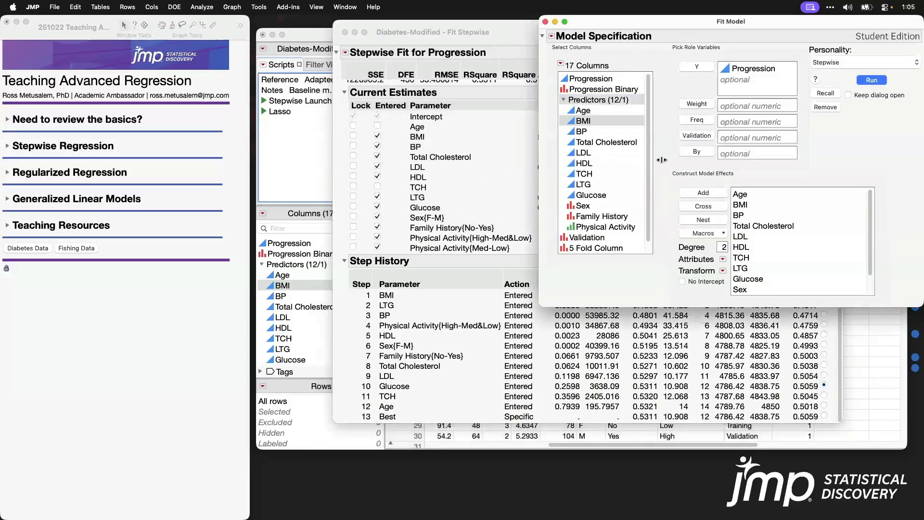
pyautogui.click(598, 100)
pyautogui.click(707, 234)
pyautogui.click(716, 255)
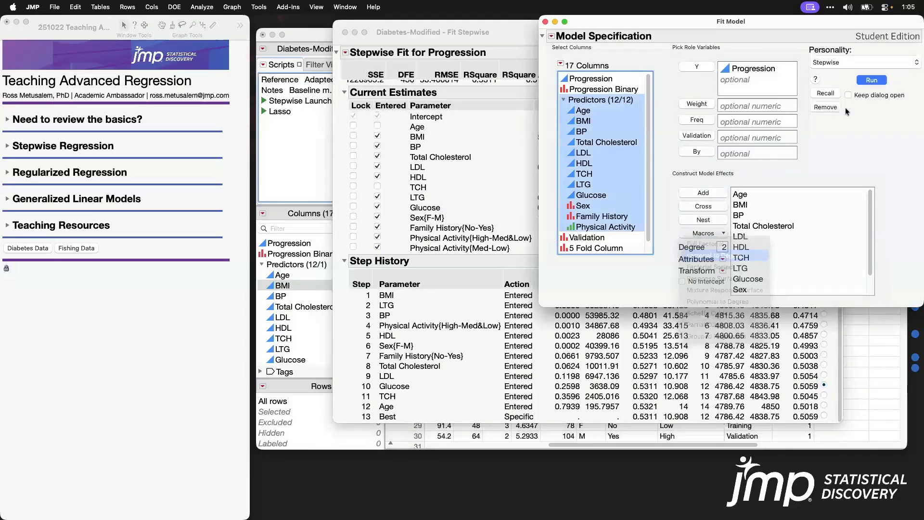
pyautogui.click(871, 80)
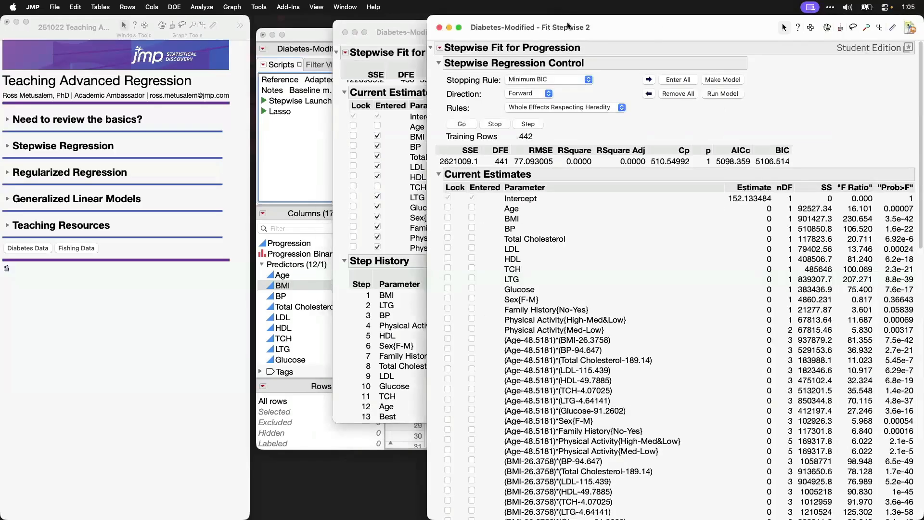
# - Add K-Fold Crossvalidation with the default number of folds to the interaction model and run the forward selection through to its Step History
pyautogui.moveTo(568, 26); pyautogui.dragTo(403, 26)
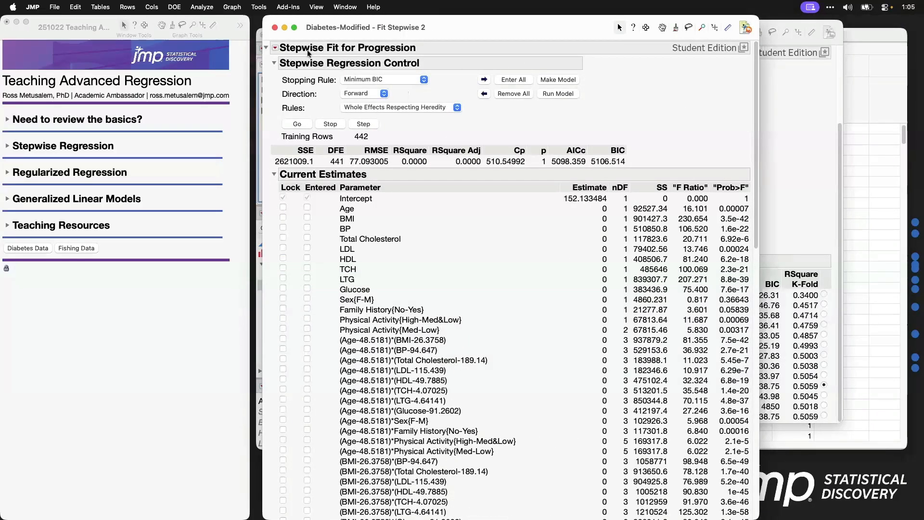
pyautogui.click(274, 48)
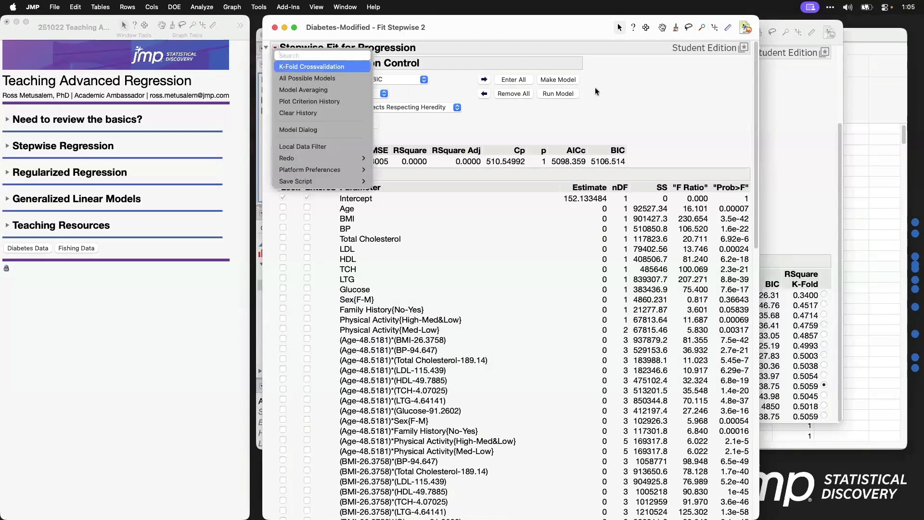
pyautogui.click(285, 66)
pyautogui.click(543, 170)
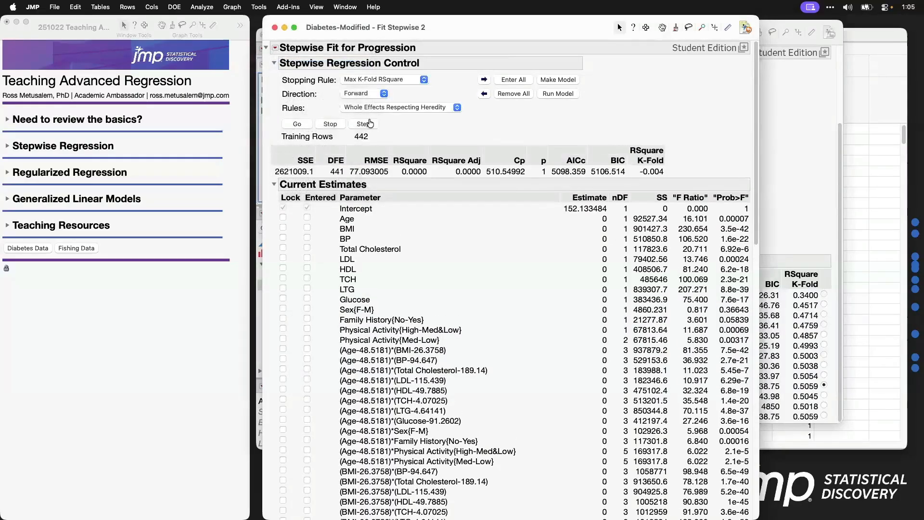
pyautogui.click(303, 125)
pyautogui.moveTo(853, 103); pyautogui.dragTo(862, 461)
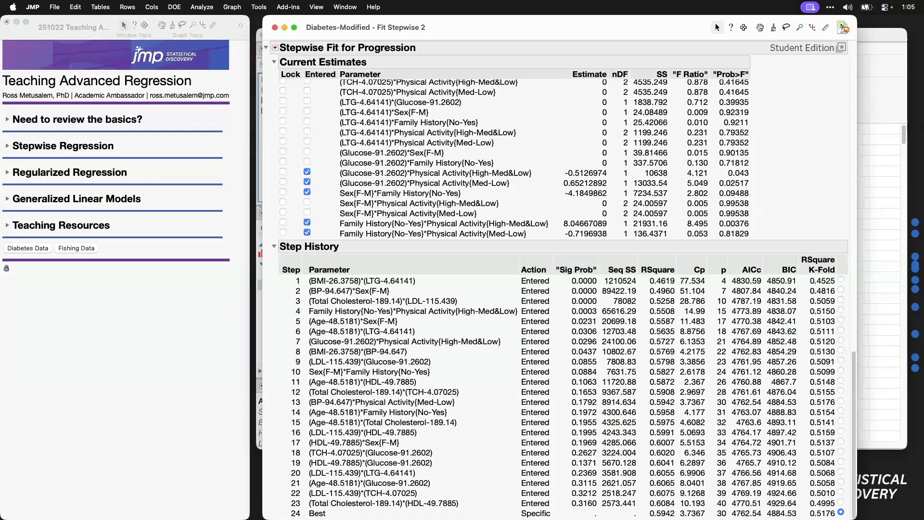
# - Make the Step History table into a data table and open Graph Builder on it
pyautogui.rightClick(685, 338)
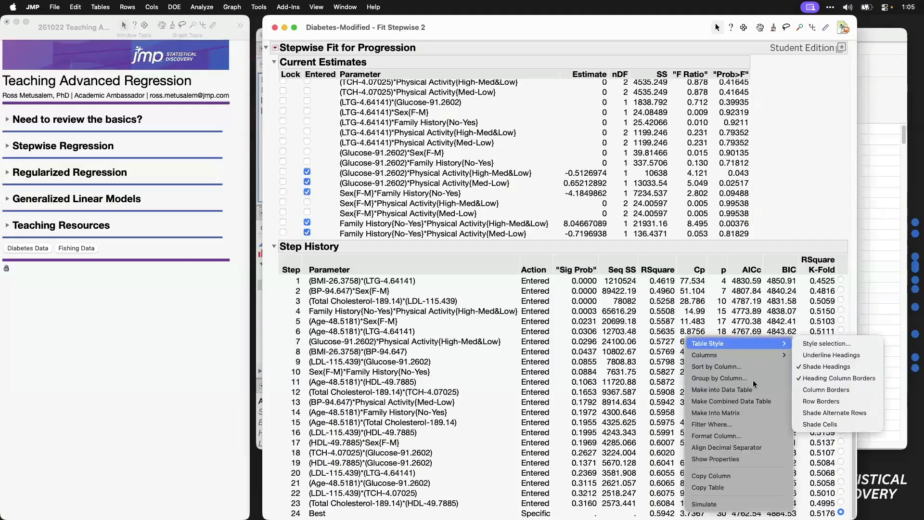
pyautogui.click(759, 391)
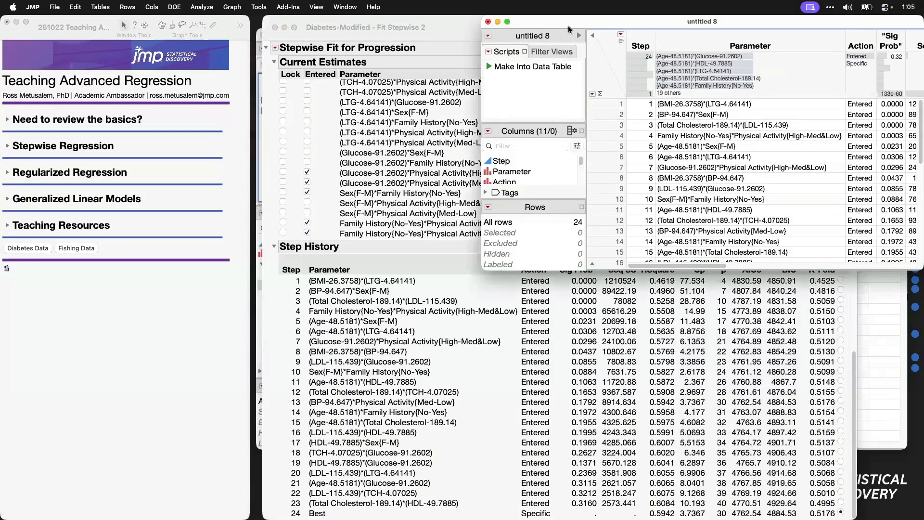
pyautogui.click(232, 7)
pyautogui.click(251, 18)
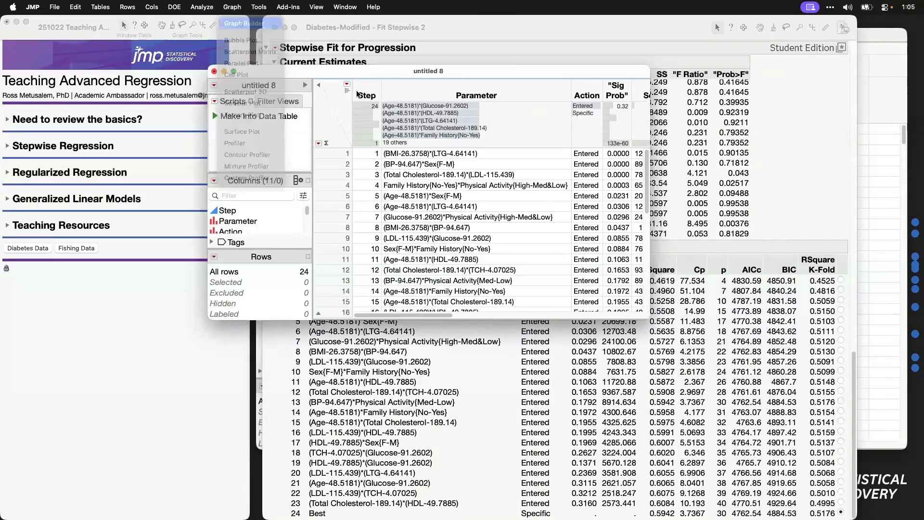
pyautogui.moveTo(481, 28); pyautogui.dragTo(299, 58)
# - Plot RSquare K-Fold against Step as points connected by a line, with the smoother removed
pyautogui.moveTo(237, 130); pyautogui.dragTo(426, 380)
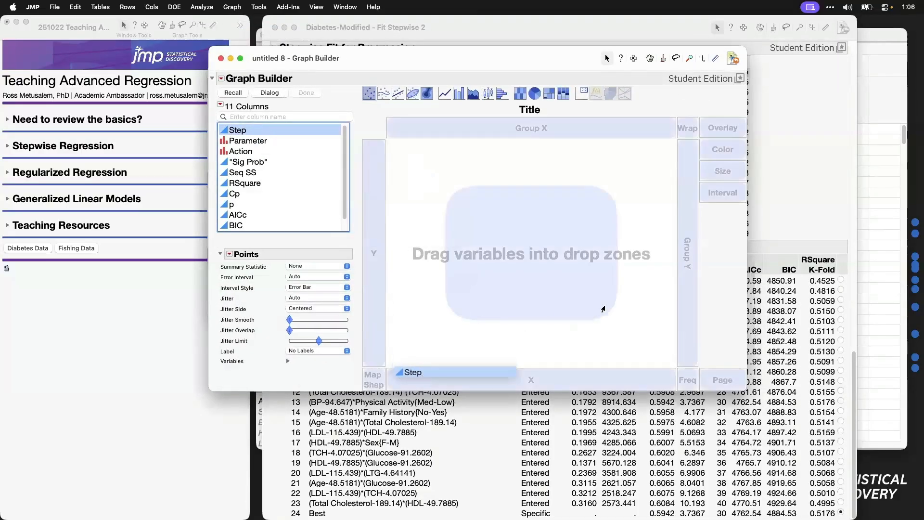
pyautogui.scroll(-1, 294, 202)
pyautogui.click(279, 225)
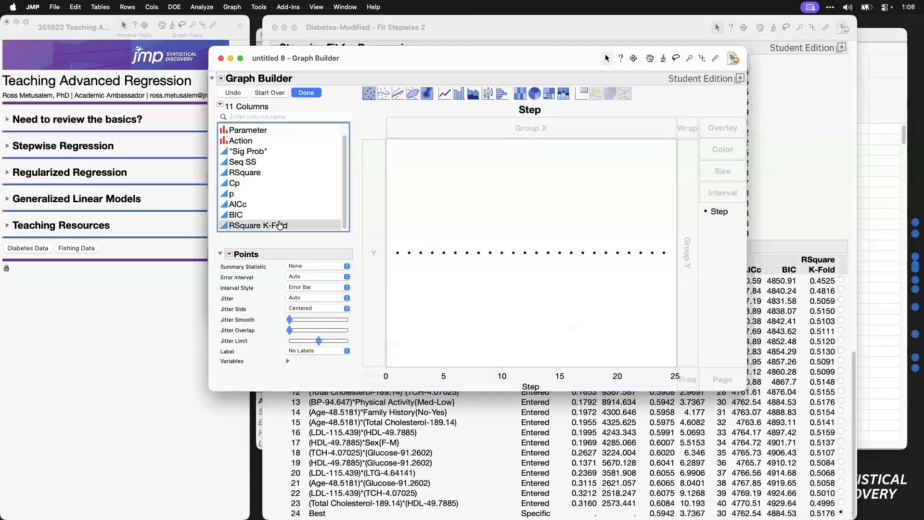
pyautogui.moveTo(280, 225); pyautogui.dragTo(374, 221)
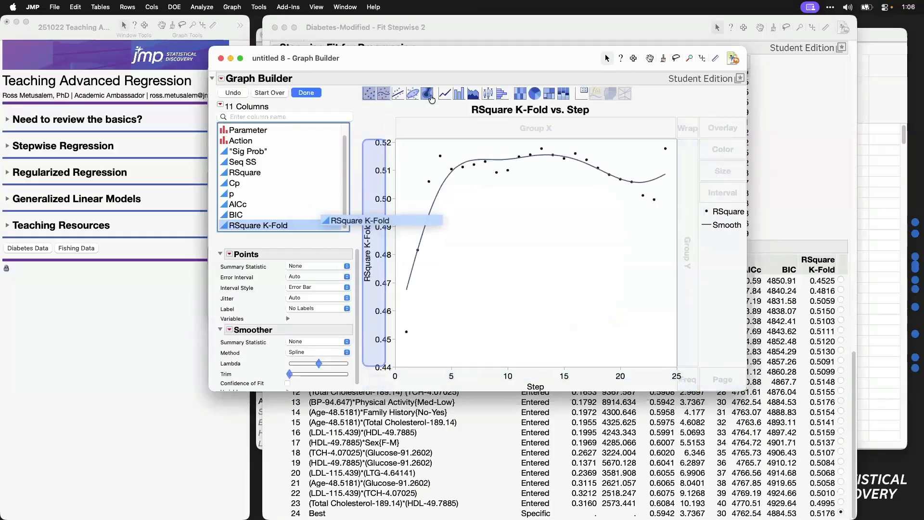
pyautogui.click(383, 93)
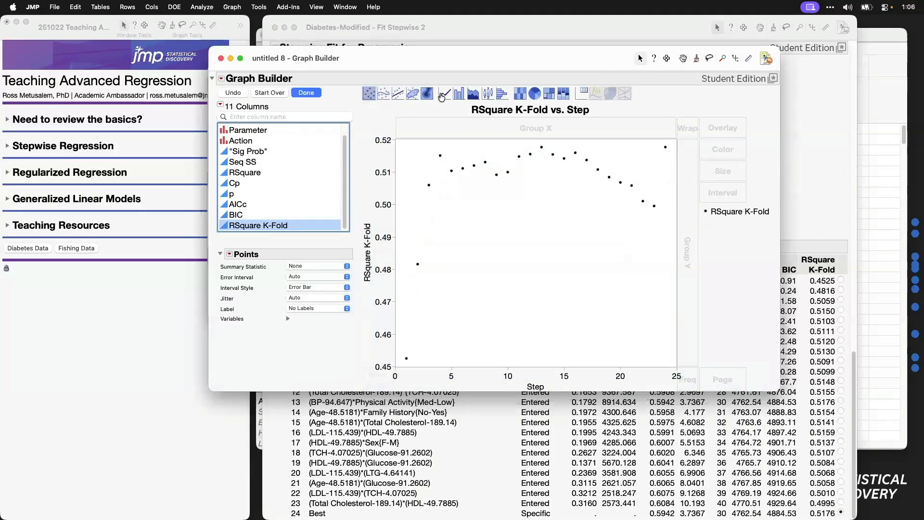
pyautogui.click(444, 93)
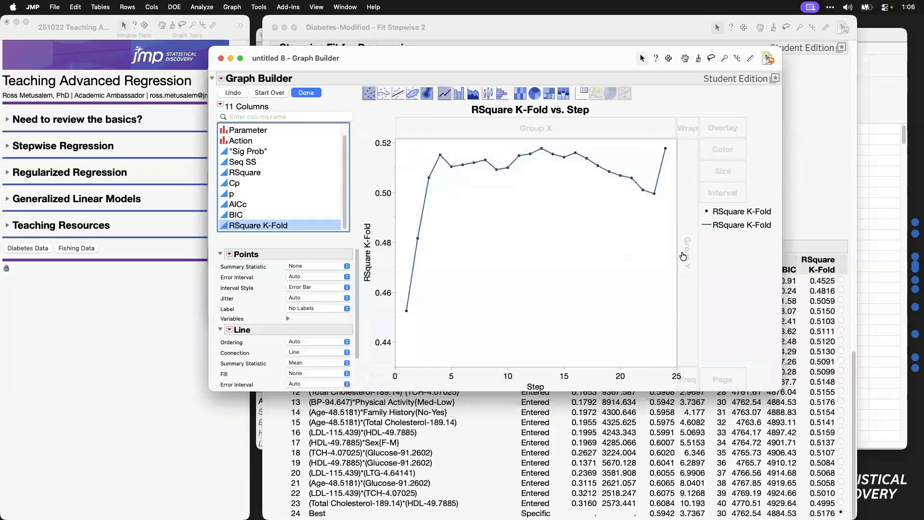
# - Hide and exclude the final point at step 24 from the RSquare K-Fold plot and enlarge the graph window
pyautogui.rightClick(666, 150)
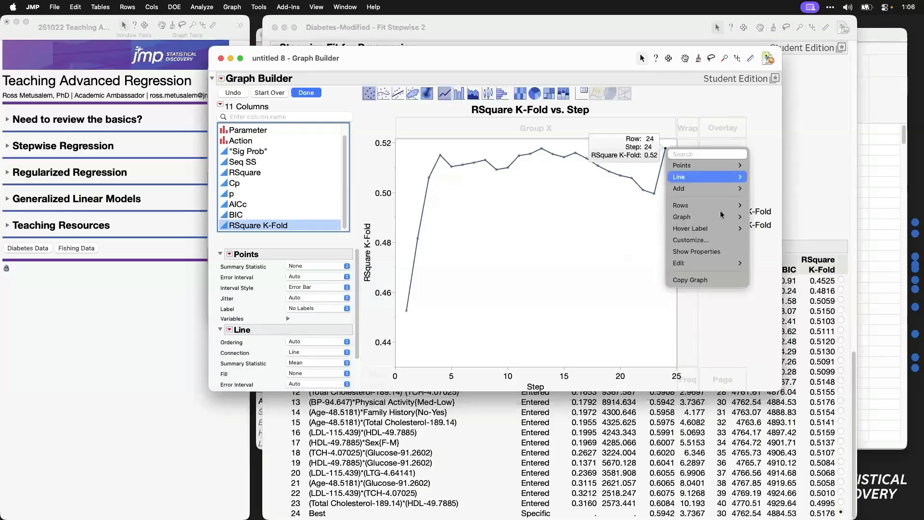
pyautogui.moveTo(724, 205)
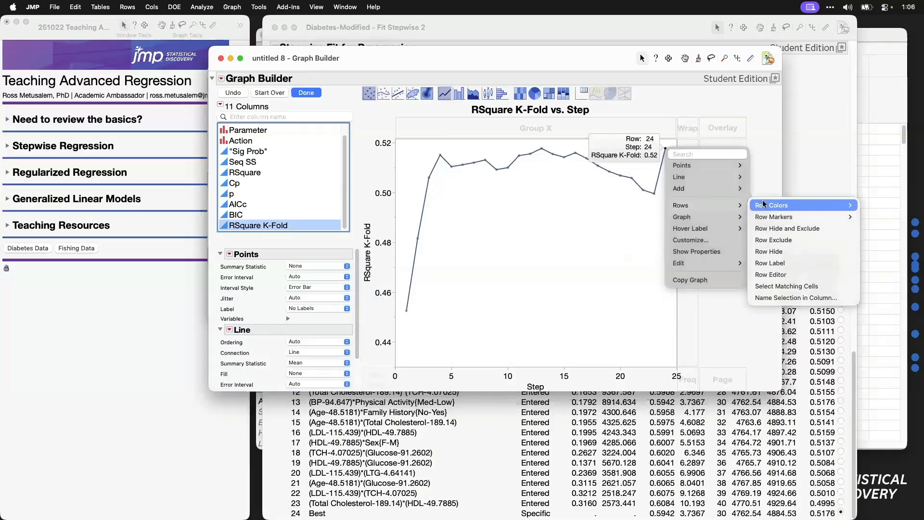
pyautogui.click(780, 229)
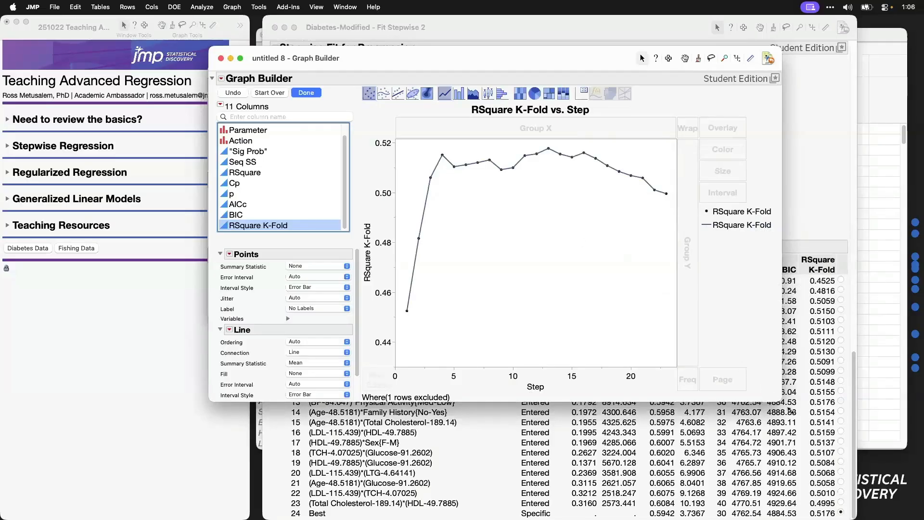
pyautogui.moveTo(779, 399); pyautogui.dragTo(869, 476)
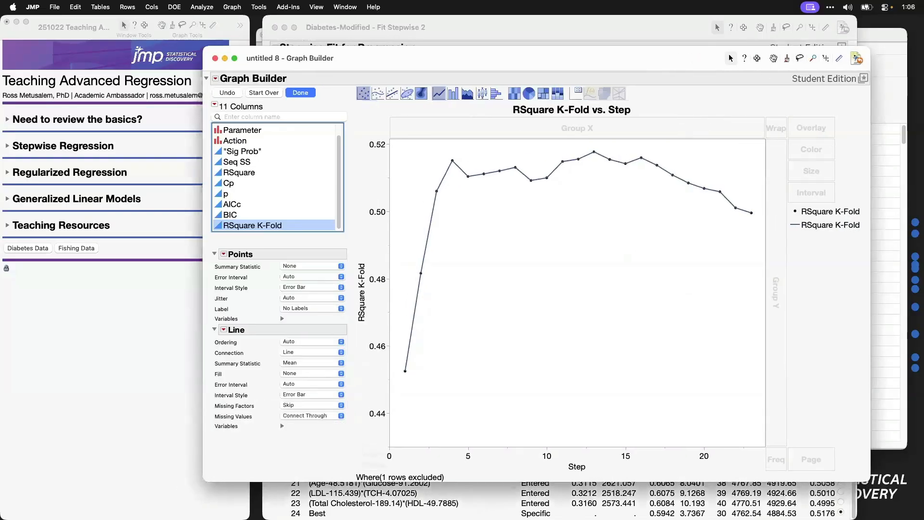
pyautogui.moveTo(210, 472); pyautogui.dragTo(30, 518)
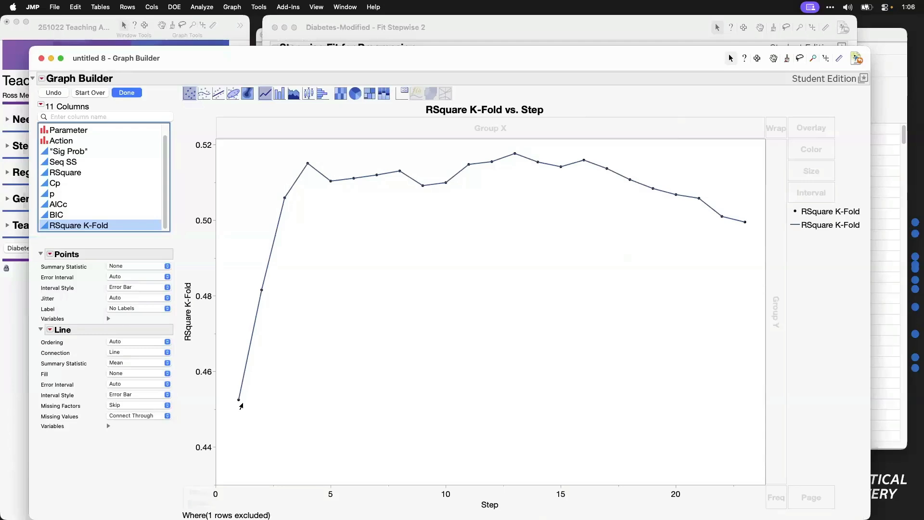
# - Mark the overall trend and circle the declining portion of the RSquare K-Fold curve, and clear the marks
pyautogui.moveTo(243, 400)
pyautogui.mouseDown()
pyautogui.moveTo(285, 226)
pyautogui.moveTo(325, 176)
pyautogui.moveTo(403, 159)
pyautogui.moveTo(517, 154)
pyautogui.moveTo(757, 238)
pyautogui.mouseUp()
pyautogui.moveTo(747, 194)
pyautogui.mouseDown()
pyautogui.moveTo(709, 165)
pyautogui.moveTo(524, 145)
pyautogui.moveTo(508, 197)
pyautogui.mouseUp()
pyautogui.moveTo(562, 260)
pyautogui.mouseDown()
pyautogui.moveTo(683, 277)
pyautogui.moveTo(710, 158)
pyautogui.mouseUp()
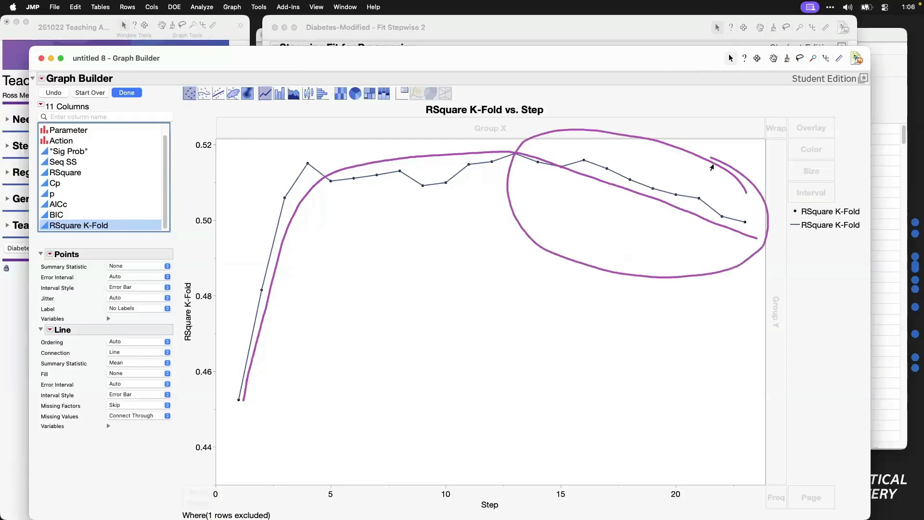
pyautogui.press('Escape')
# - Return to the interaction model's stepwise report, shorten its window and select step 13 in the Step History
pyautogui.click(668, 30)
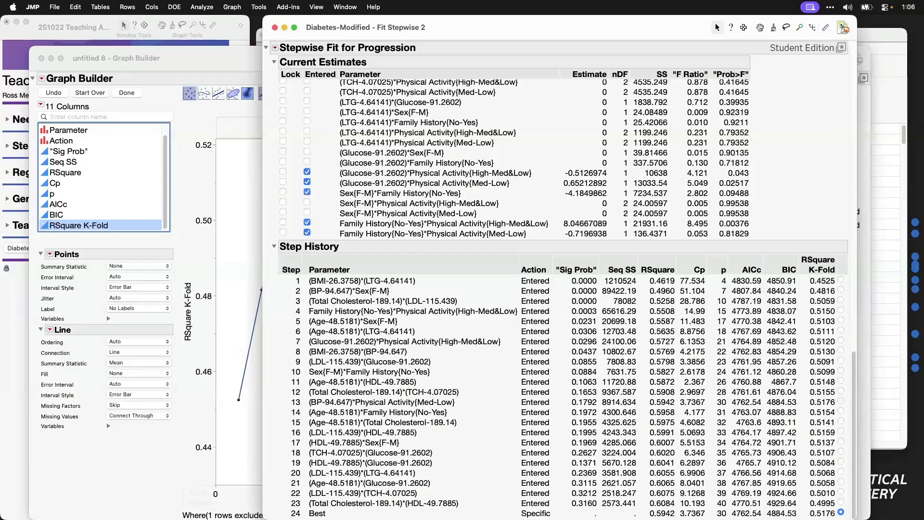
pyautogui.moveTo(821, 518); pyautogui.dragTo(810, 424)
pyautogui.scroll(-5, 805, 258)
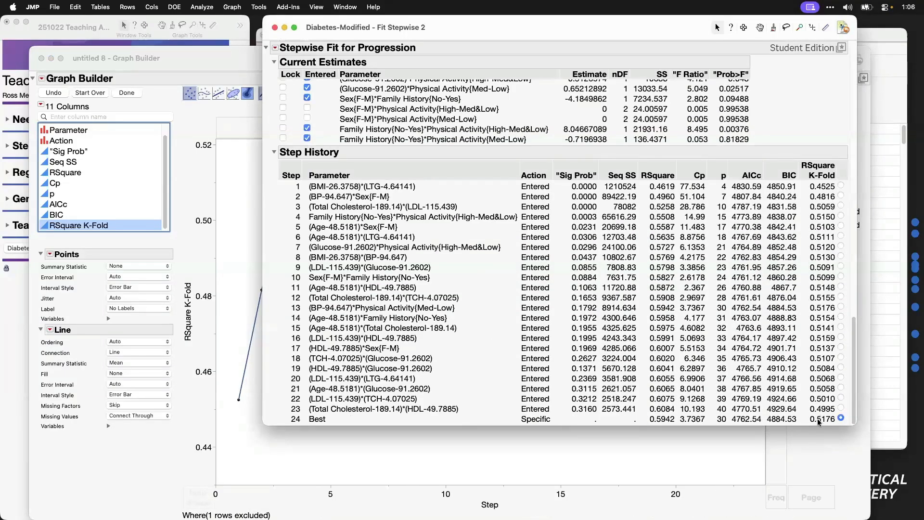
pyautogui.click(840, 307)
pyautogui.scroll(5, 802, 256)
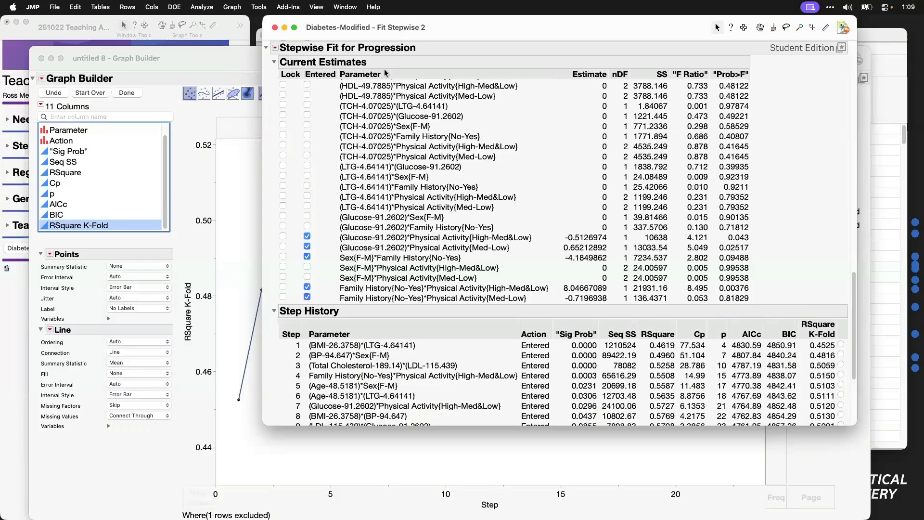
# - Close the RSquare K-Fold graph and discard its untitled data table without saving, returning to the Diabetes-Modified table
pyautogui.click(48, 58)
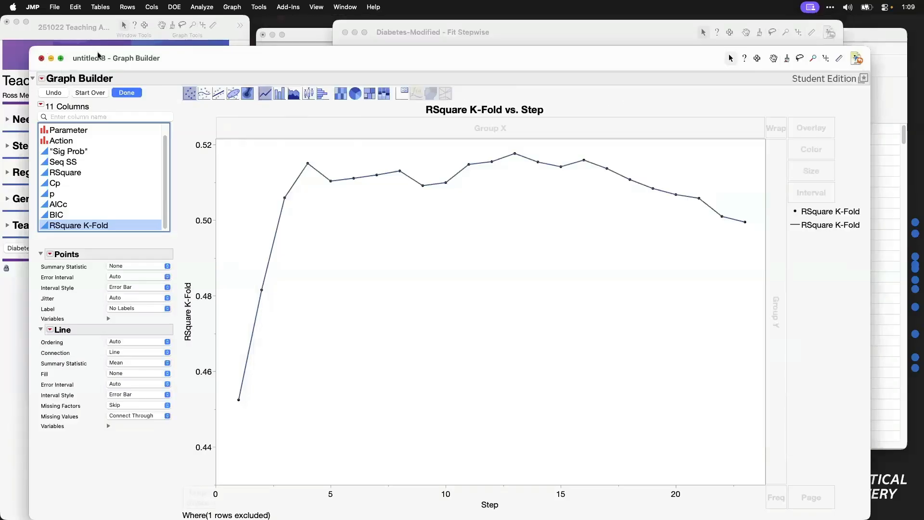
pyautogui.click(50, 57)
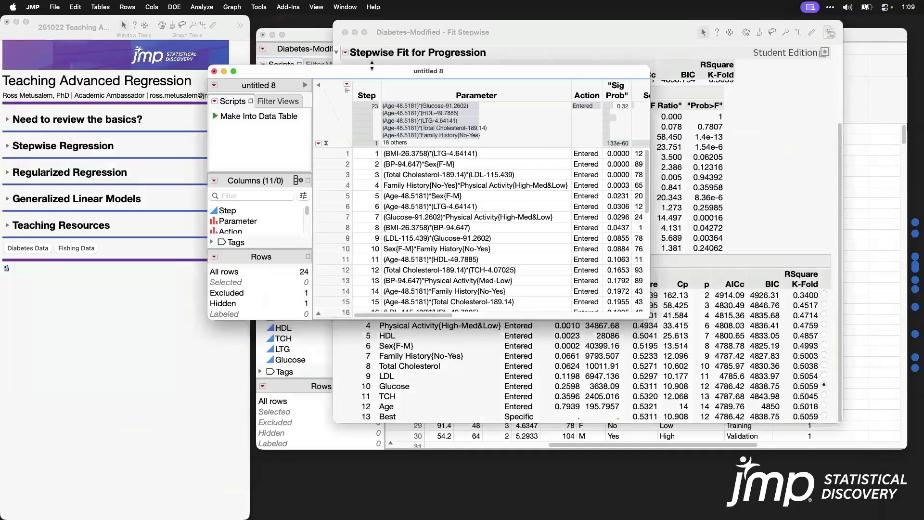
pyautogui.click(214, 71)
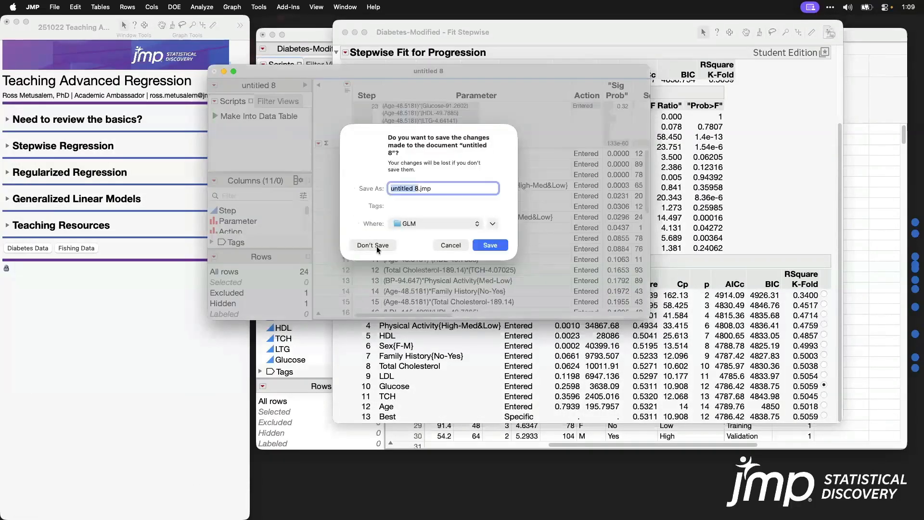
pyautogui.click(377, 245)
pyautogui.click(294, 162)
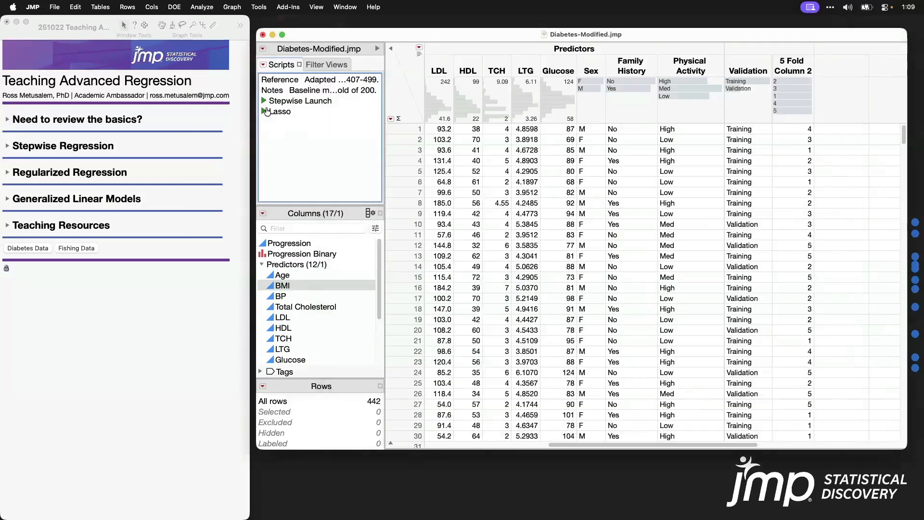
# - Run the saved Lasso script from the Diabetes-Modified table and highlight the LTG path in the Solution Path plot
pyautogui.doubleClick(310, 111)
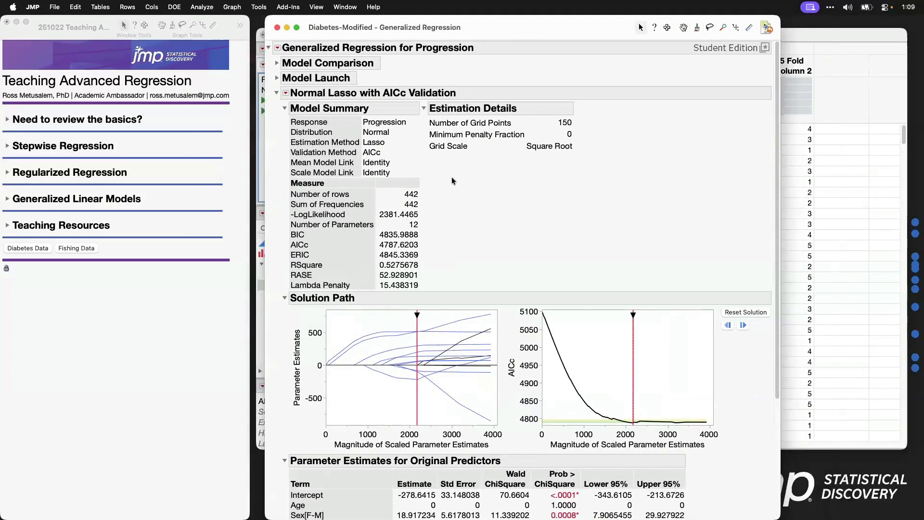
pyautogui.scroll(-6, 521, 227)
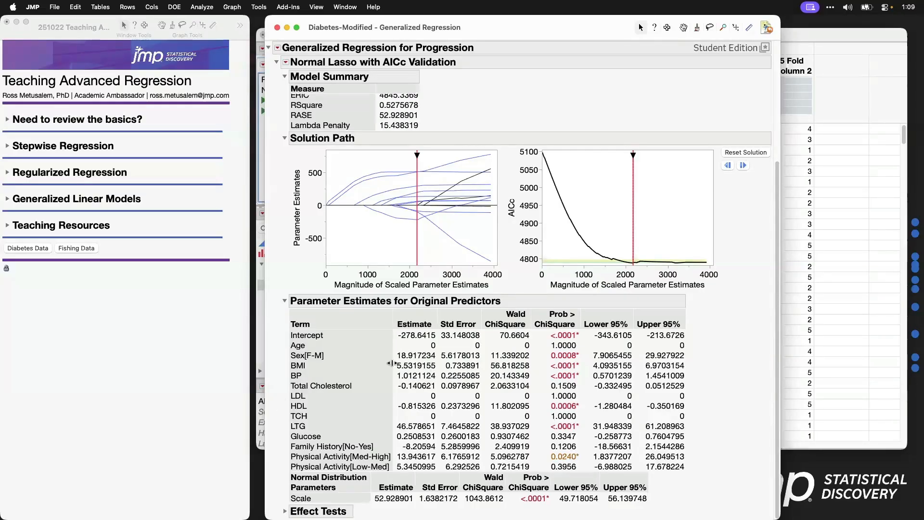
pyautogui.click(458, 164)
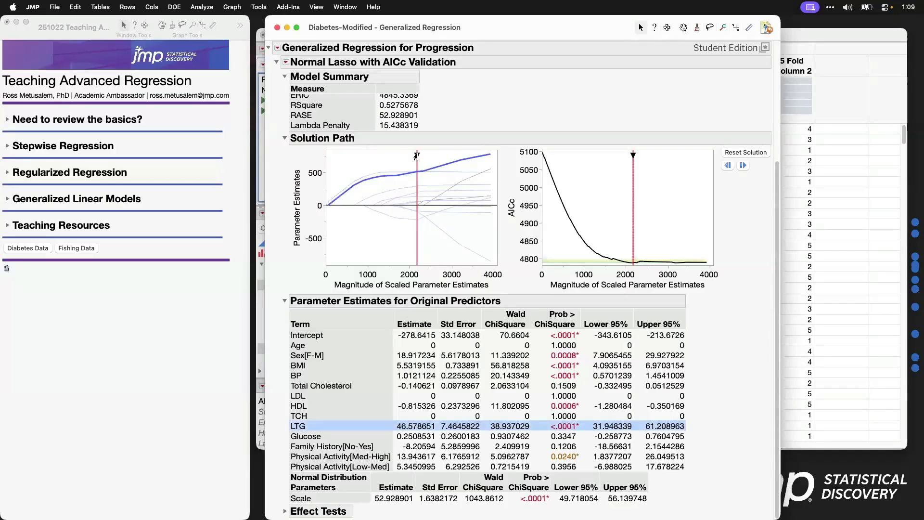
# - Move the lasso solution to the zero-penalty end of the Solution Path and reset it, repeating this with the LTG path highlighted
pyautogui.moveTo(417, 155); pyautogui.dragTo(557, 154)
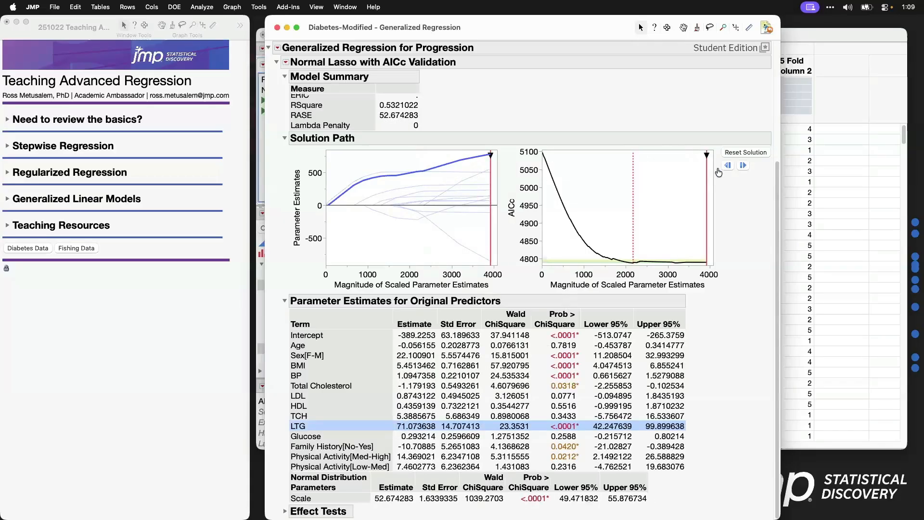
pyautogui.click(738, 153)
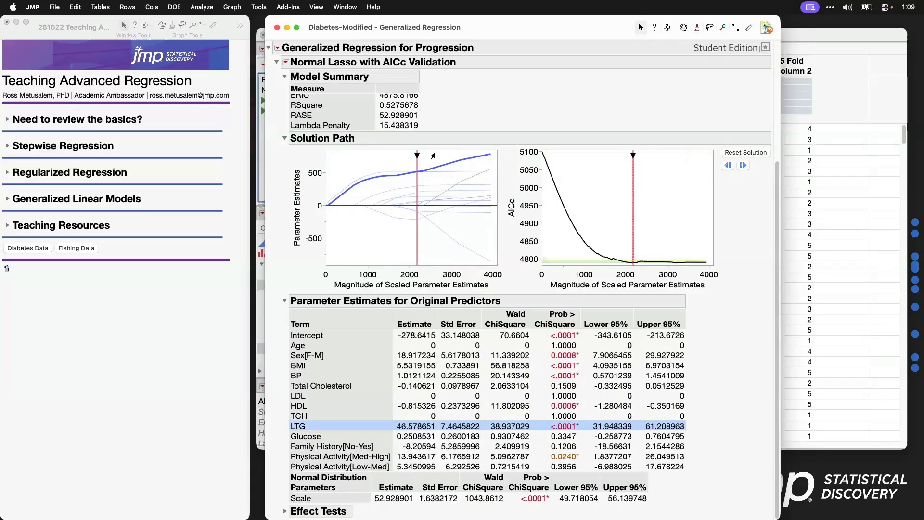
pyautogui.click(431, 158)
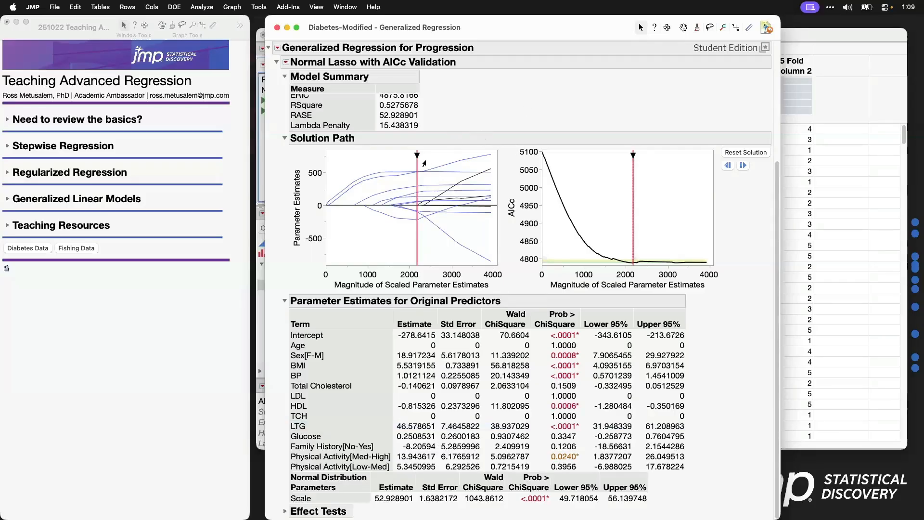
pyautogui.click(440, 167)
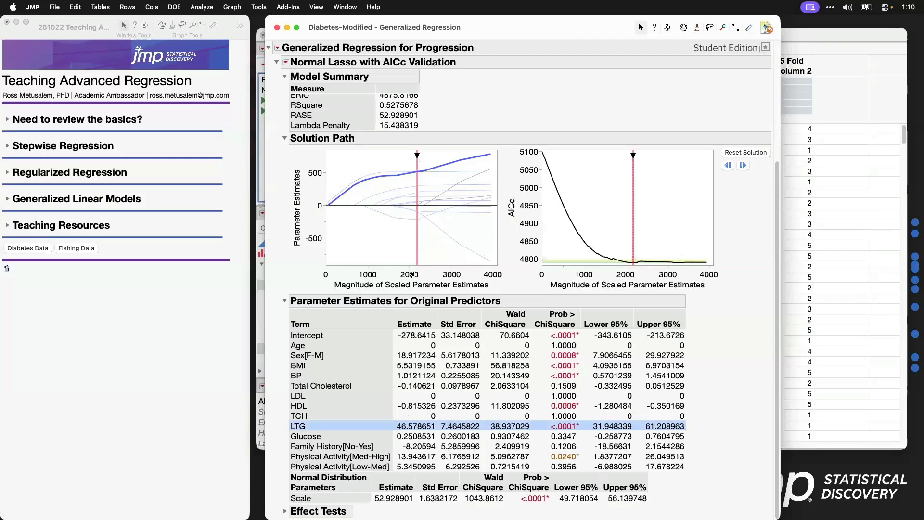
pyautogui.moveTo(417, 157); pyautogui.dragTo(490, 155)
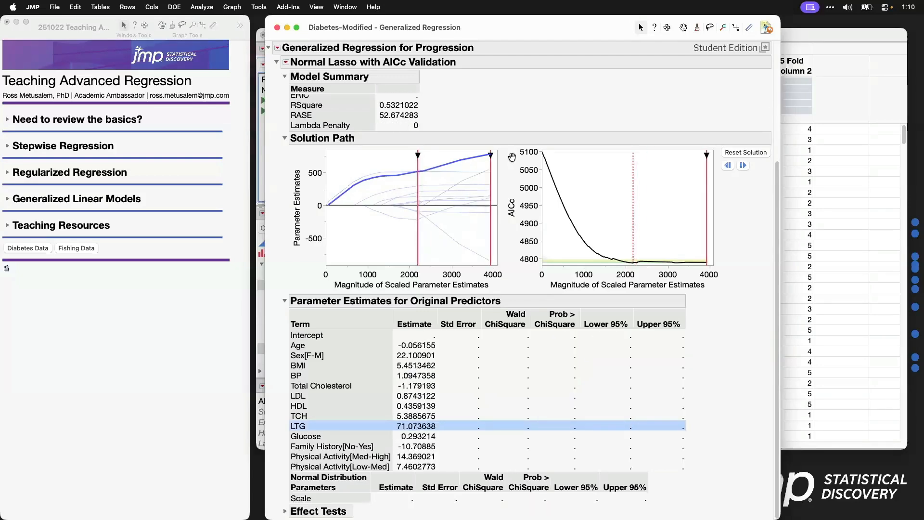
pyautogui.click(746, 154)
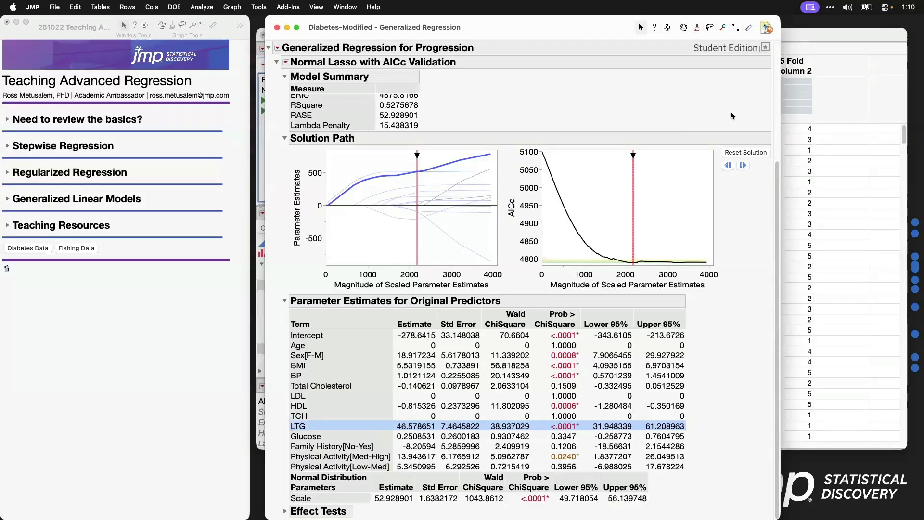
# - Relaunch the lasso model with its active effects and fit it with the Standard Least Squares personality
pyautogui.click(287, 62)
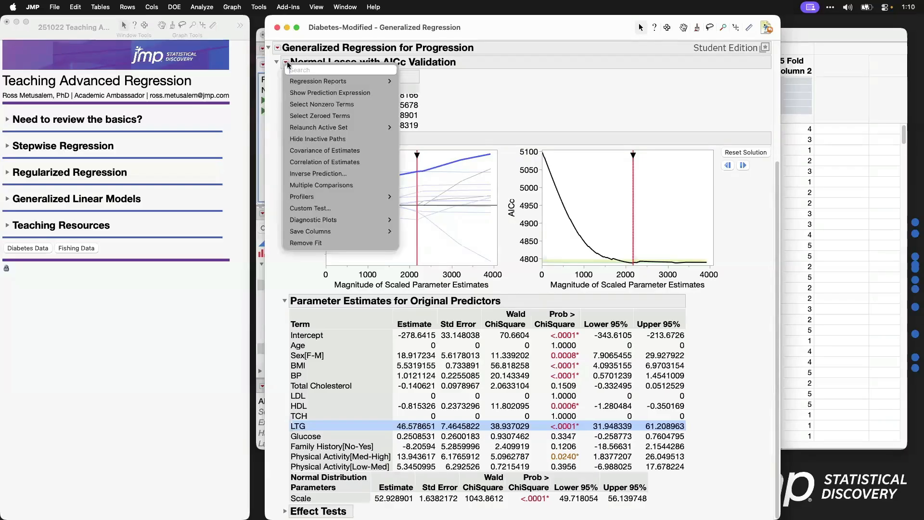
pyautogui.moveTo(337, 127)
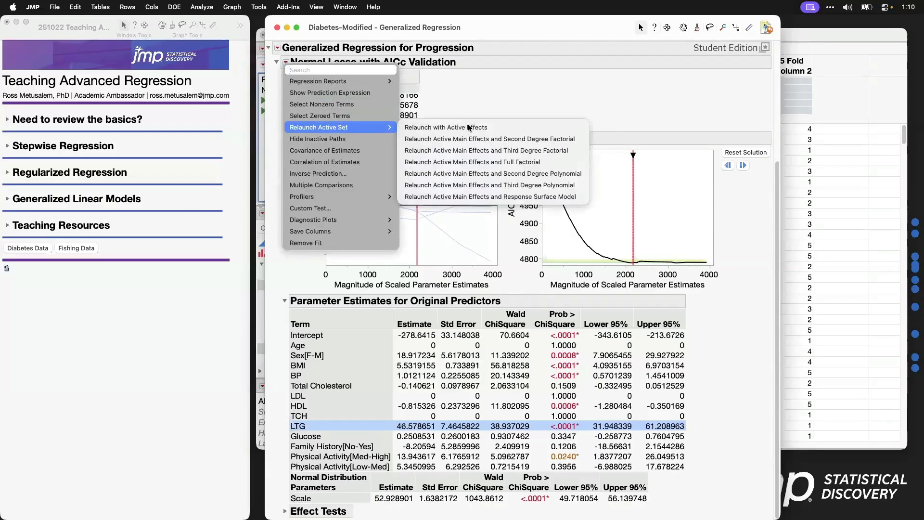
pyautogui.click(506, 129)
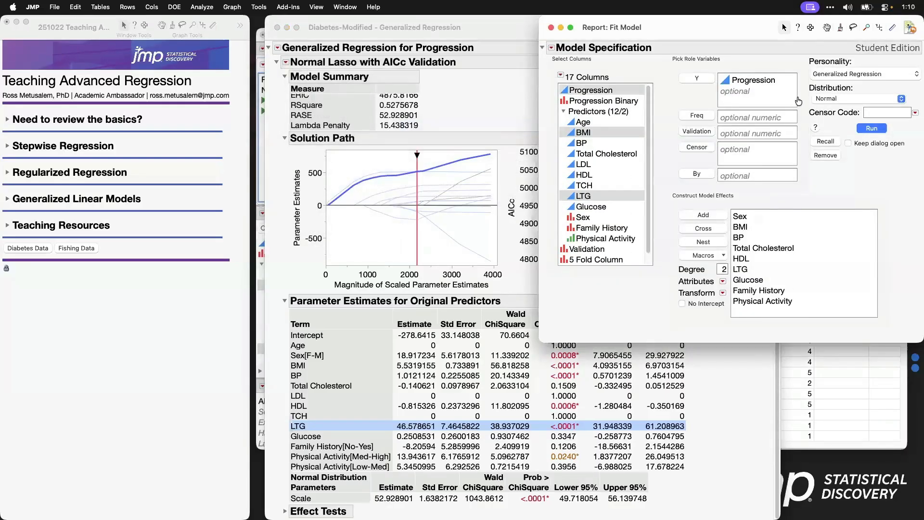
pyautogui.click(870, 77)
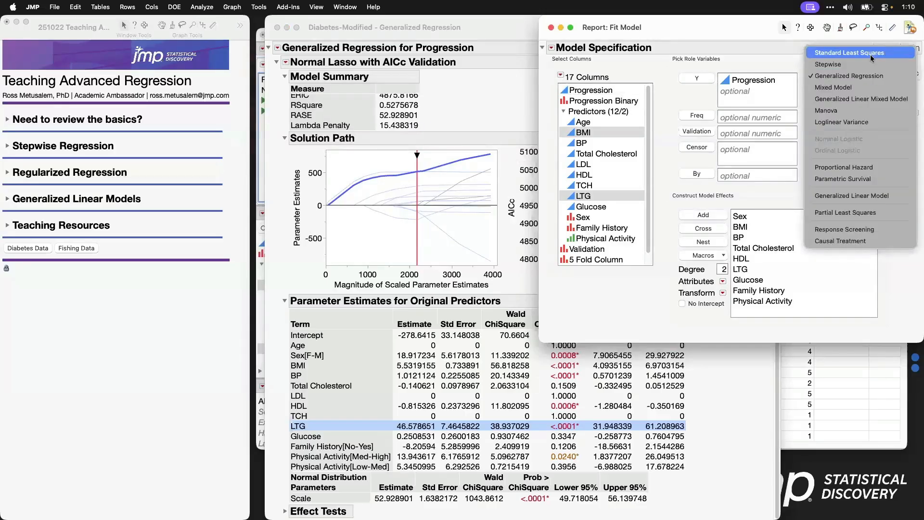
pyautogui.click(861, 54)
pyautogui.click(875, 116)
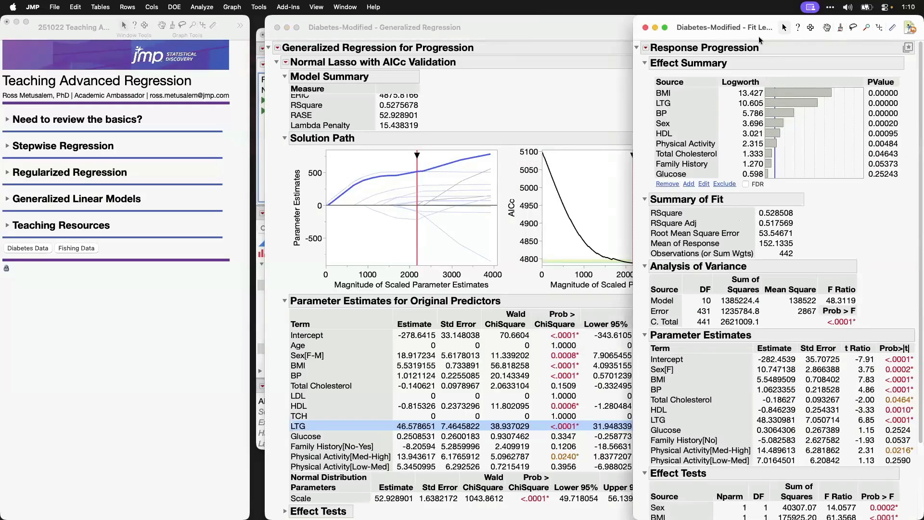
# - Place the least squares report beside the lasso report and compare their parameter estimates
pyautogui.moveTo(756, 28); pyautogui.dragTo(539, 24)
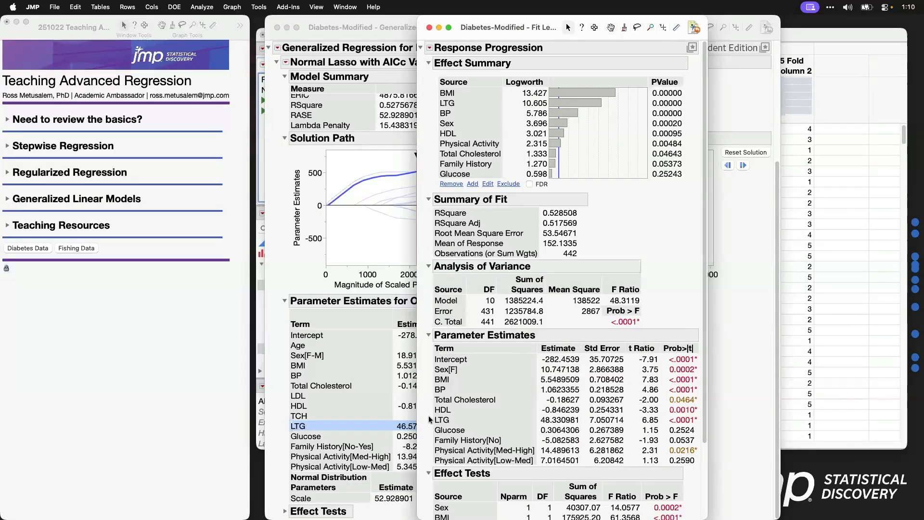
pyautogui.moveTo(426, 412); pyautogui.dragTo(581, 426)
pyautogui.moveTo(522, 32); pyautogui.dragTo(673, 29)
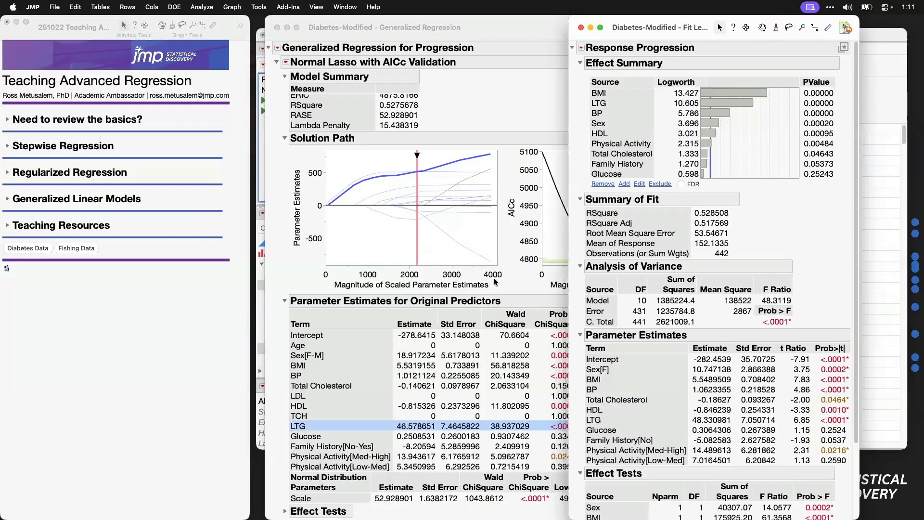
pyautogui.click(278, 335)
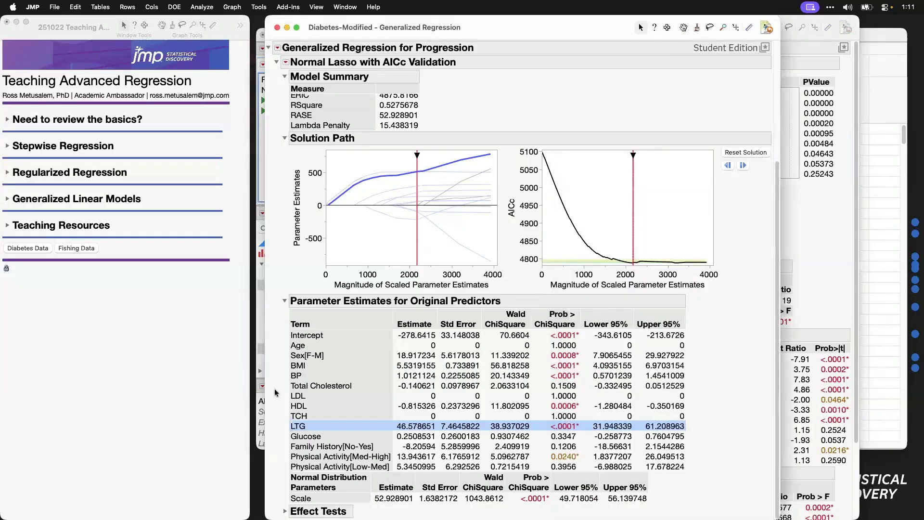
pyautogui.click(826, 239)
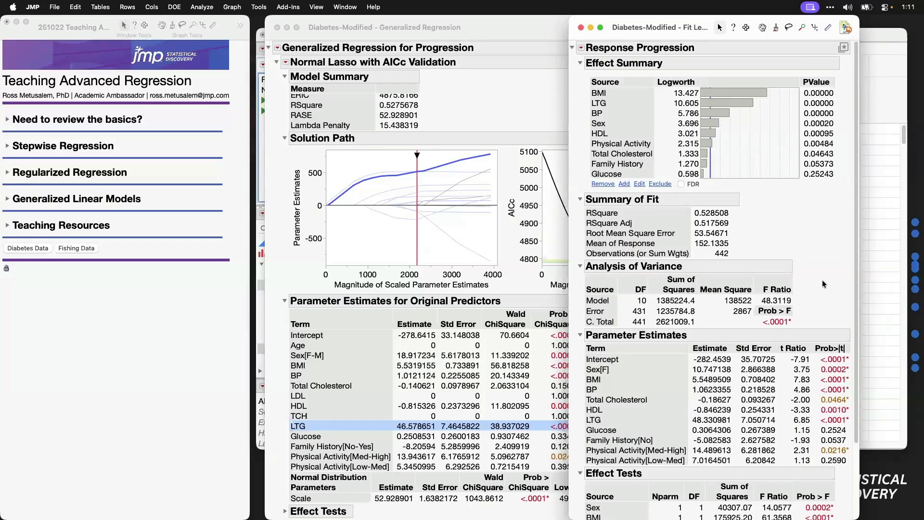
pyautogui.click(460, 82)
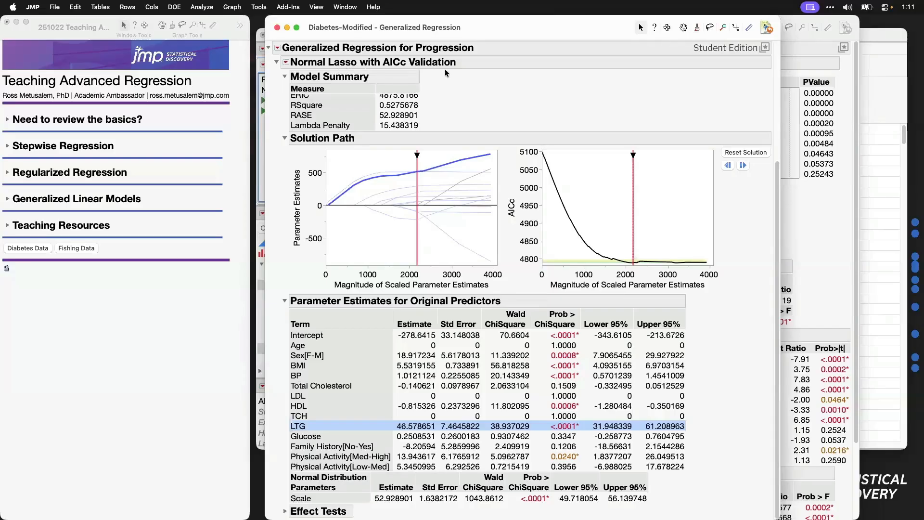
pyautogui.scroll(3, 457, 78)
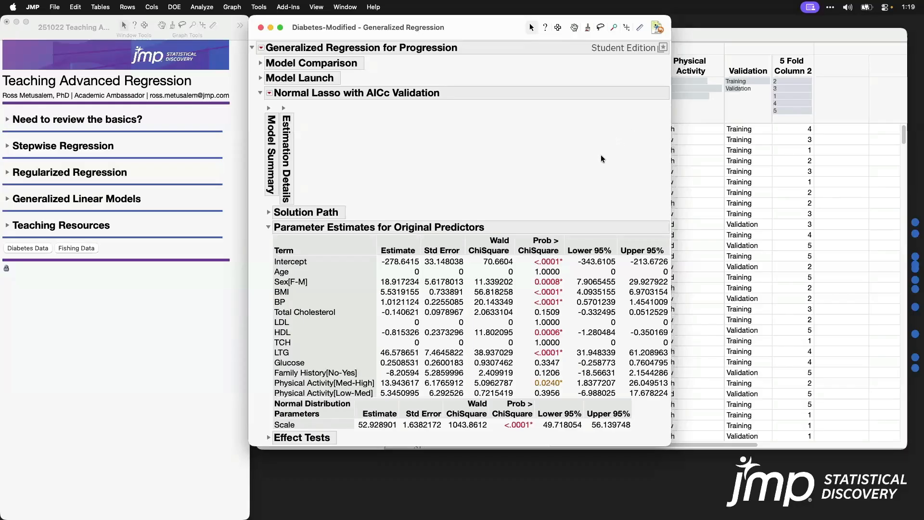
# - Add the VIF column to the lasso model's Parameter Estimates for Original Predictors table
pyautogui.rightClick(460, 308)
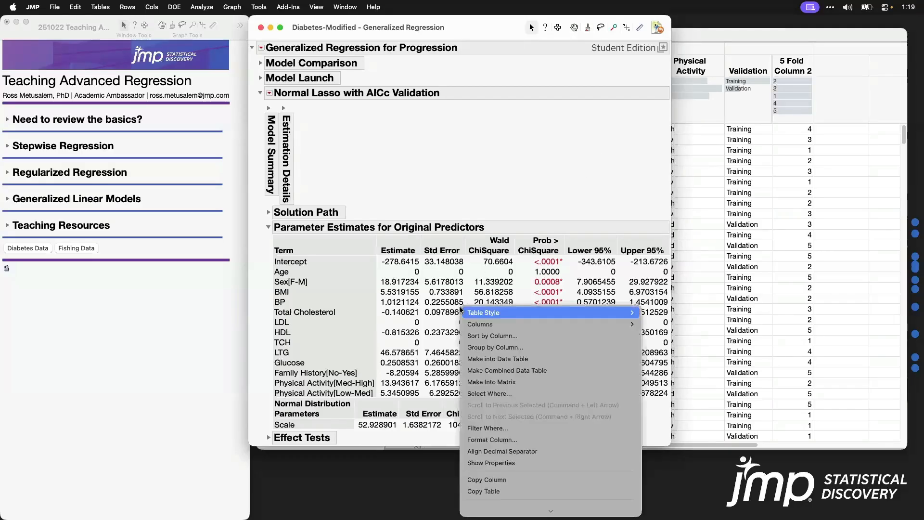
pyautogui.moveTo(461, 310)
pyautogui.moveTo(526, 324)
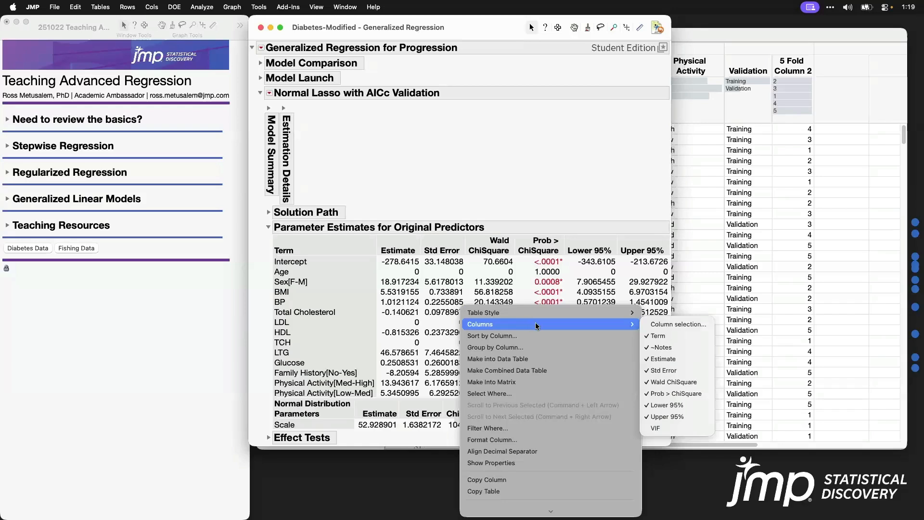
pyautogui.click(675, 428)
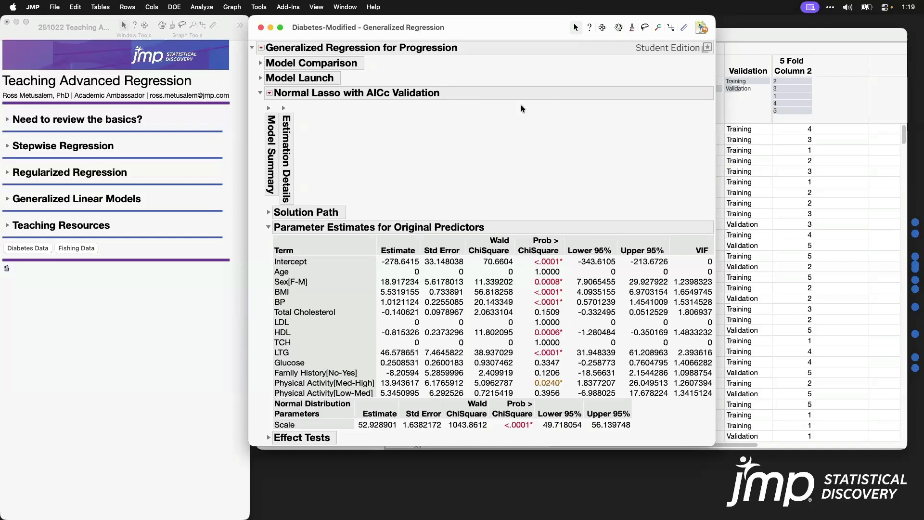
# - Expand the Model Summary, Estimation Details and Solution Path sections of the lasso report
pyautogui.click(268, 109)
pyautogui.click(409, 109)
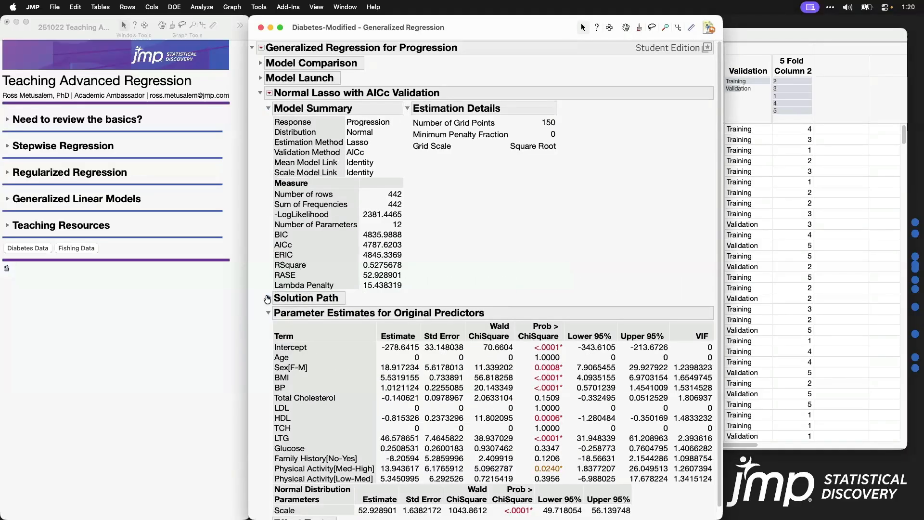
pyautogui.moveTo(388, 292)
pyautogui.mouseDown()
pyautogui.moveTo(409, 286)
pyautogui.moveTo(323, 274)
pyautogui.moveTo(272, 283)
pyautogui.moveTo(393, 294)
pyautogui.mouseUp()
pyautogui.click(267, 298)
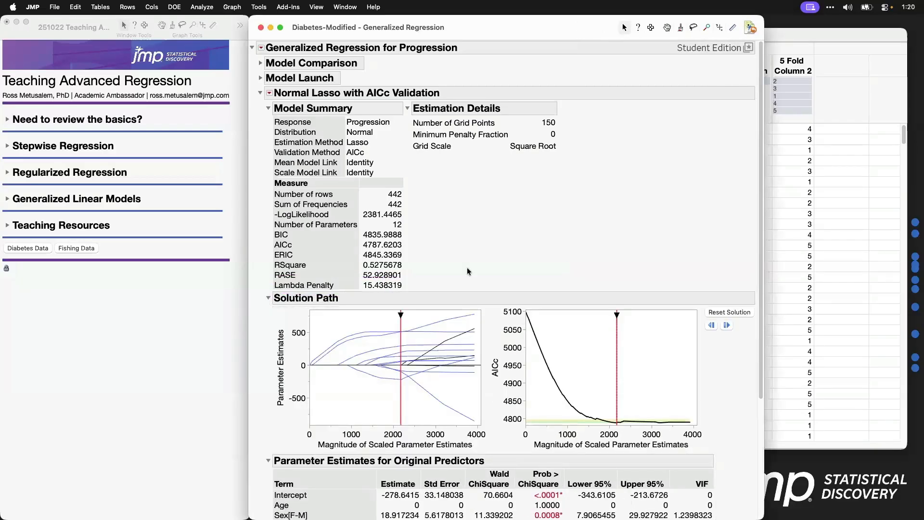
# - Expand Model Launch and review the available validation methods, keeping AICc selected
pyautogui.click(260, 78)
pyautogui.click(332, 204)
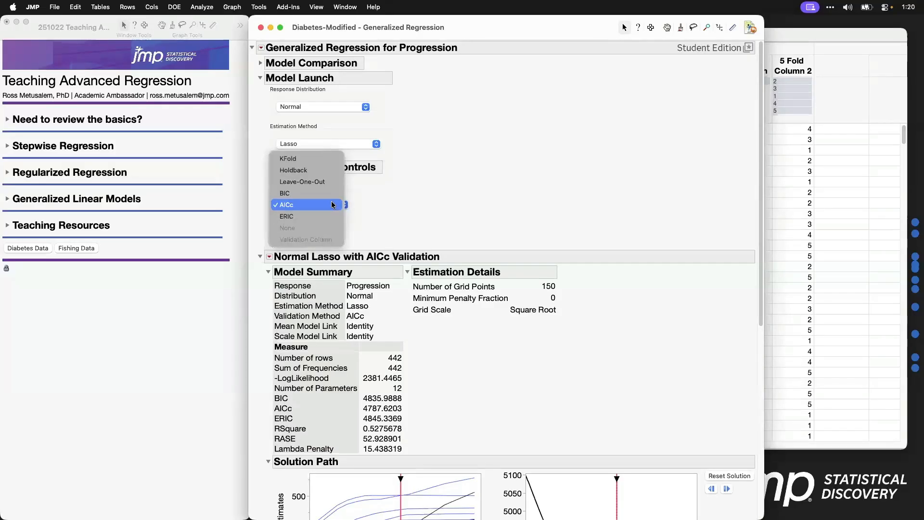
pyautogui.click(332, 204)
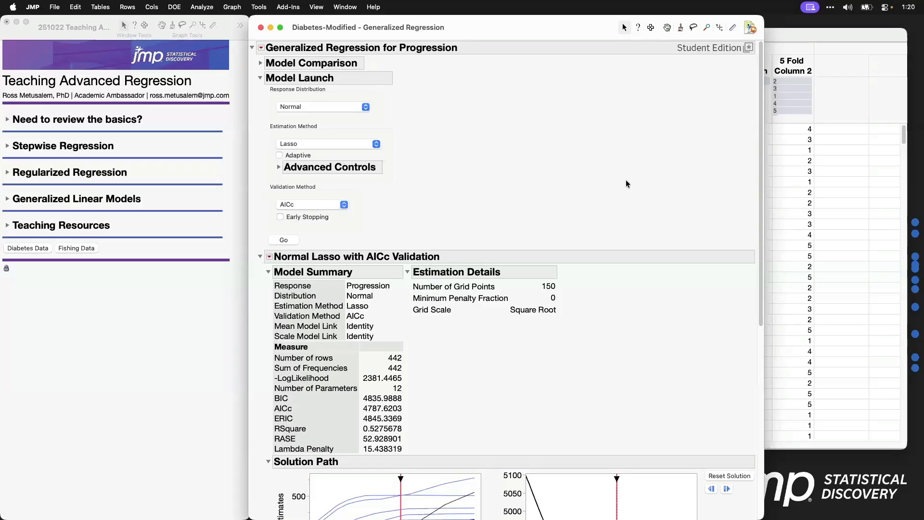
# - Rescale the AICc axis of the Solution Path plot to about 4790–4830 around the curve's minimum and review the lasso parameter estimates
pyautogui.scroll(-3, 621, 177)
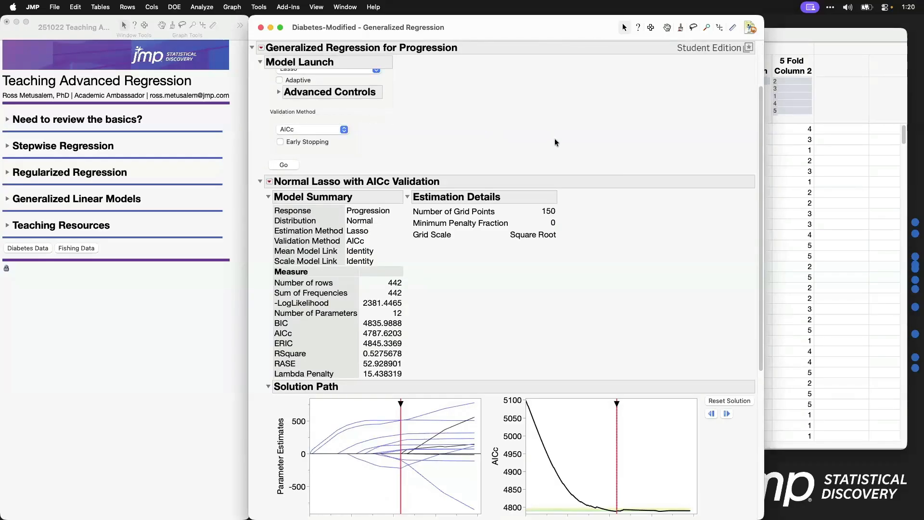
pyautogui.scroll(-4, 619, 203)
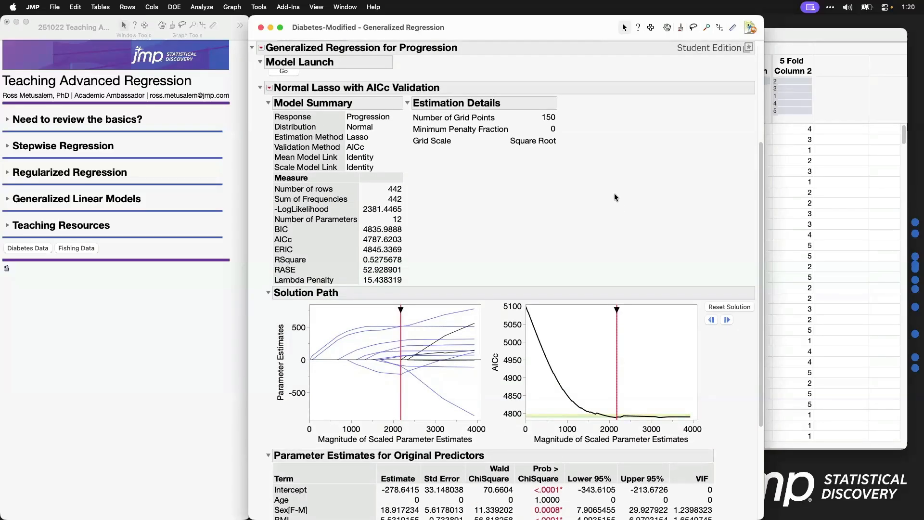
pyautogui.moveTo(515, 309); pyautogui.dragTo(511, 215)
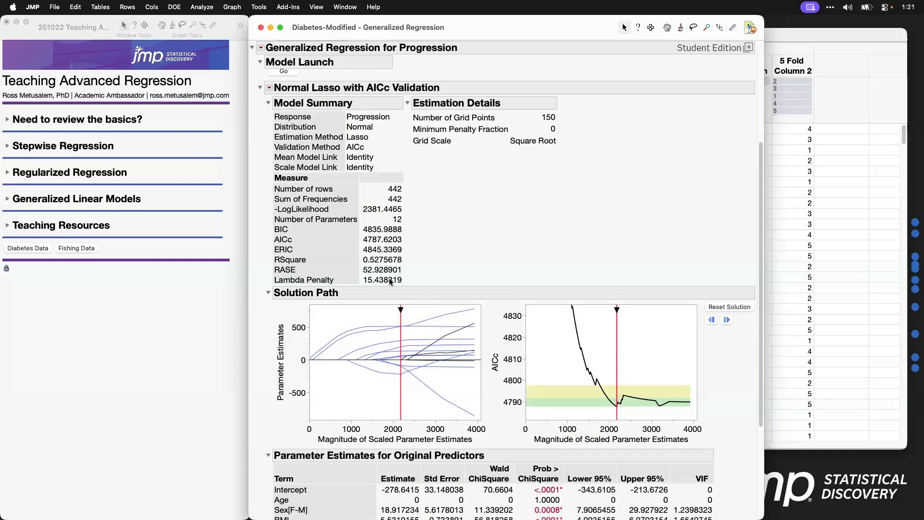
pyautogui.scroll(-5, 534, 210)
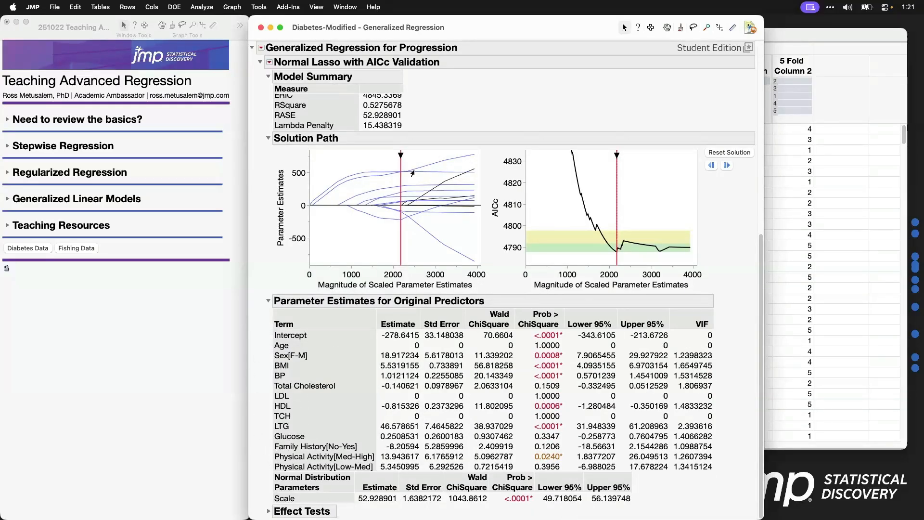
pyautogui.scroll(3, 549, 108)
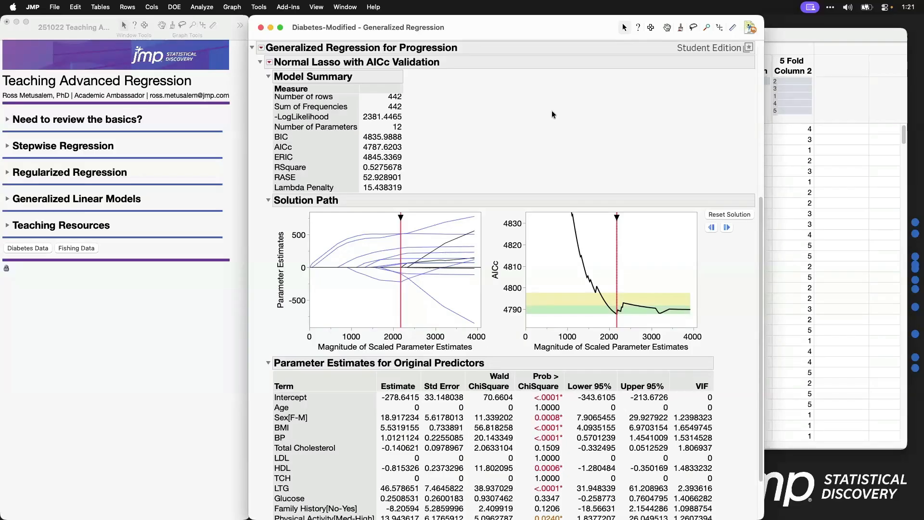
# - Expand the lasso's Advanced Controls in Model Launch and review the Number of Grid Points and Grid Scale options, keeping Square Root
pyautogui.scroll(10, 552, 112)
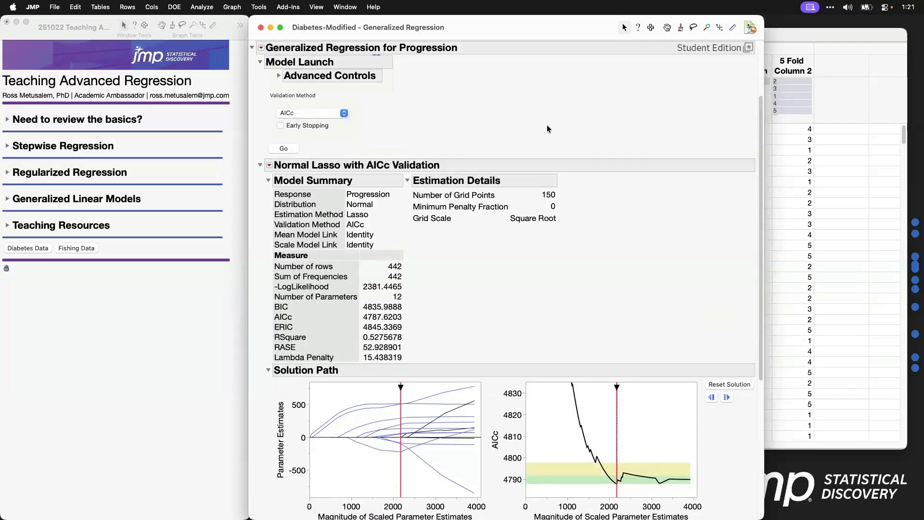
pyautogui.click(277, 166)
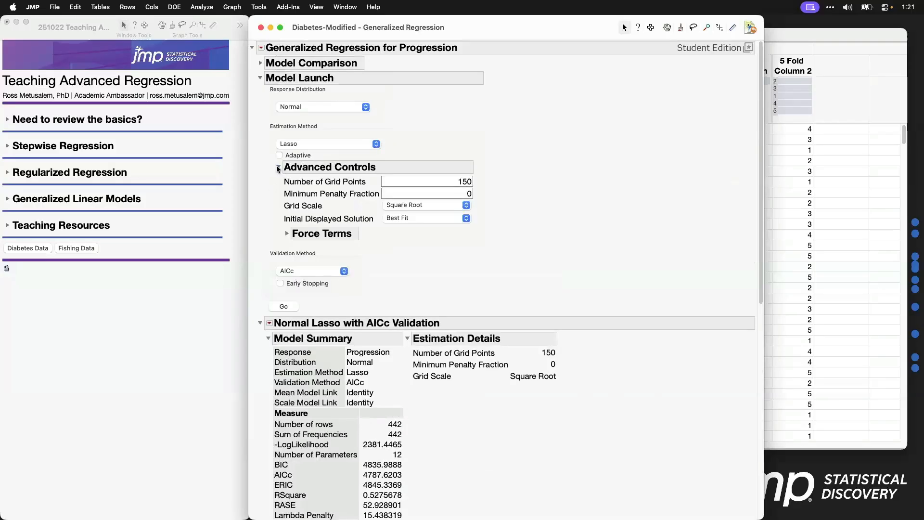
pyautogui.click(418, 181)
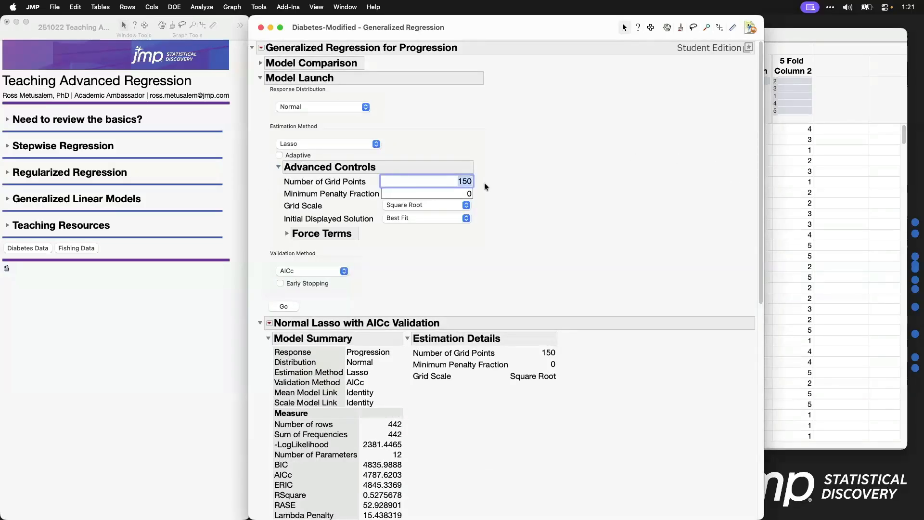
pyautogui.click(466, 206)
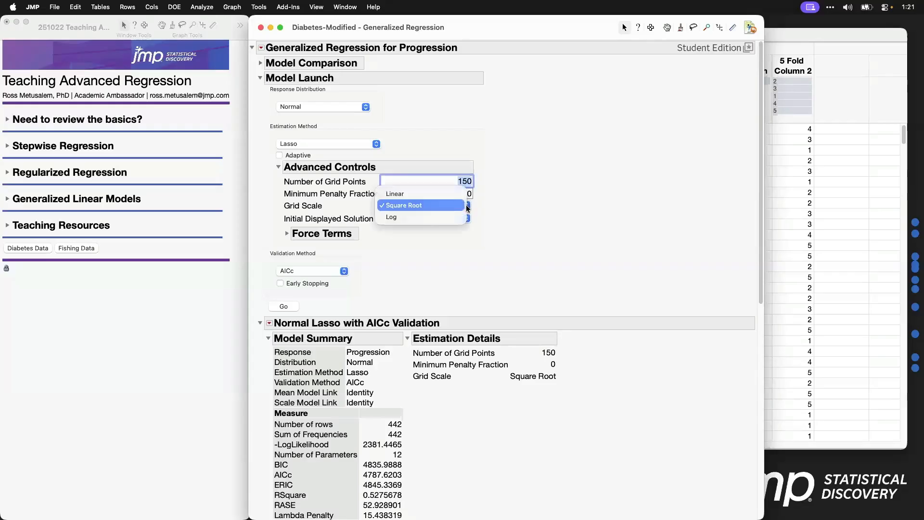
pyautogui.click(536, 201)
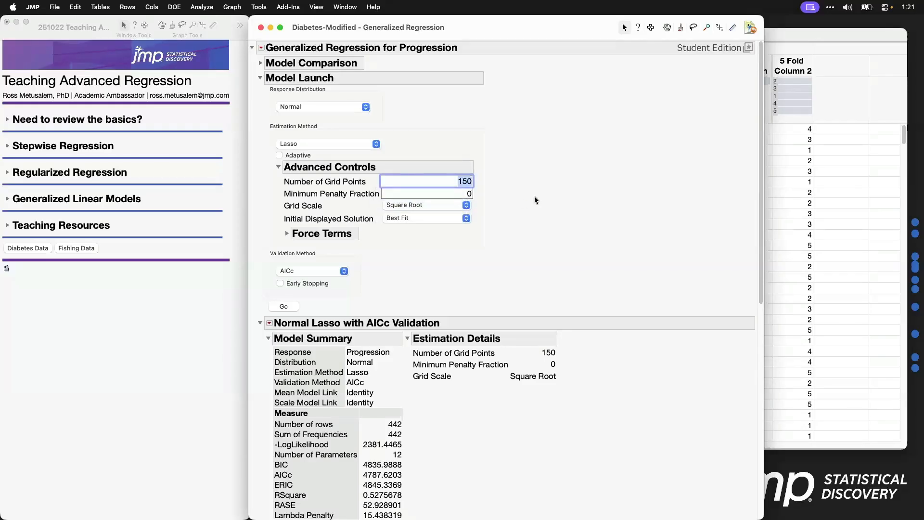